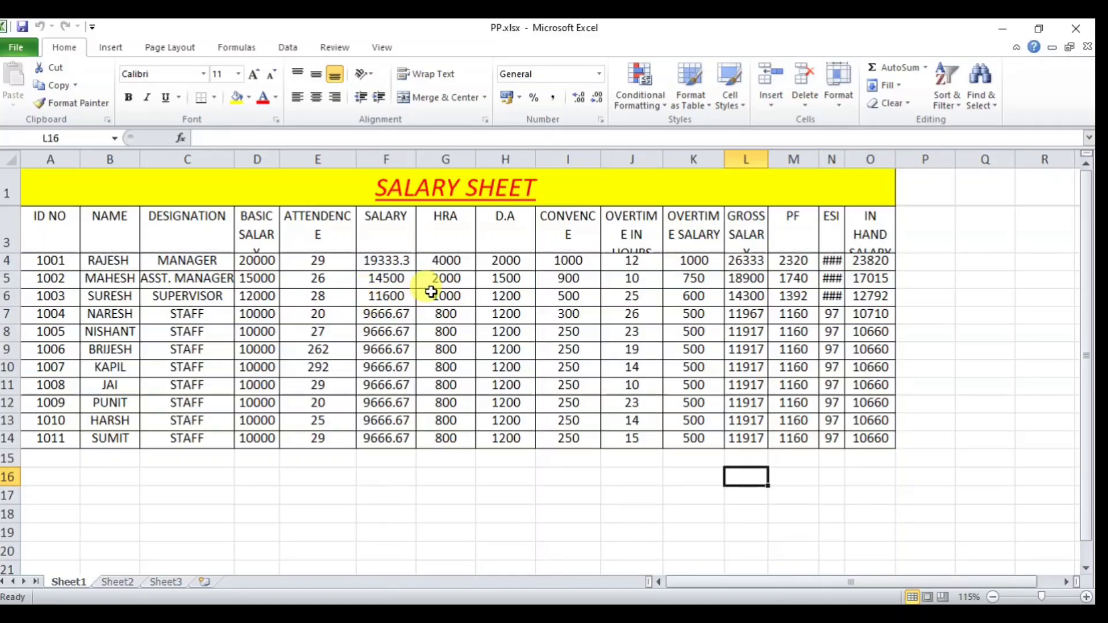
# Format the SALARY SHEET title with the automatic font colour, bold, size 24 and underline, without italics
pyautogui.click(413, 194)
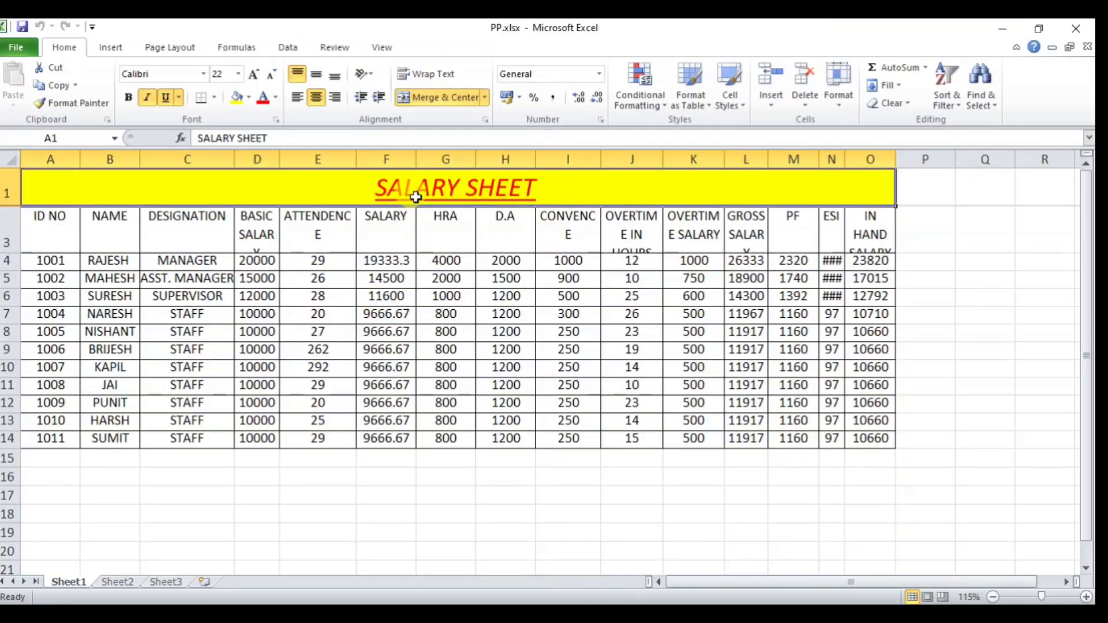
pyautogui.click(276, 99)
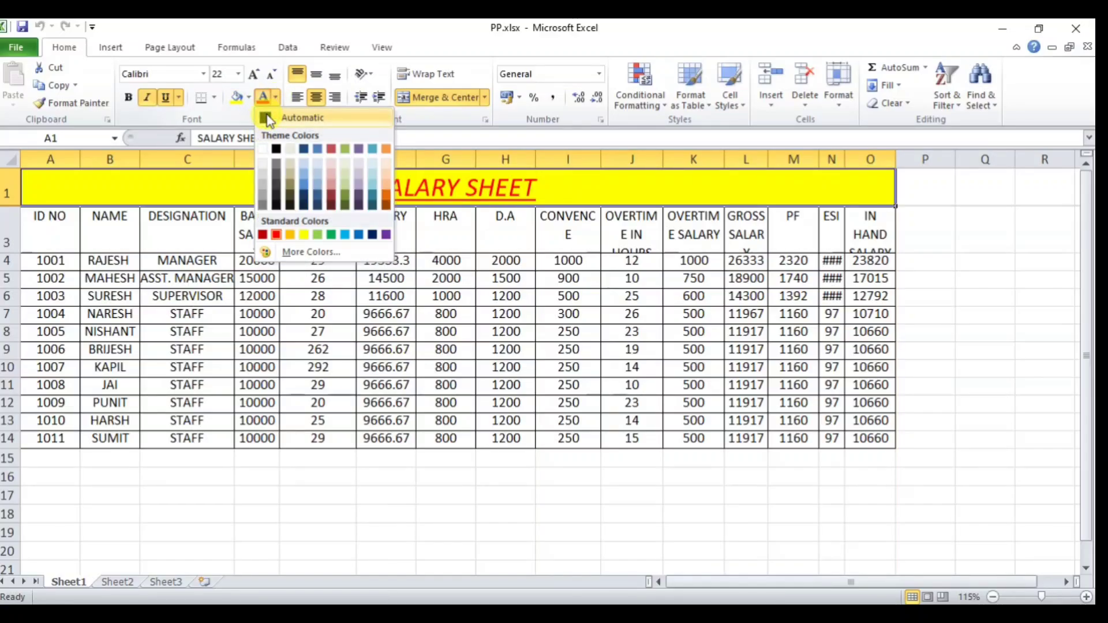
pyautogui.click(267, 119)
pyautogui.click(128, 97)
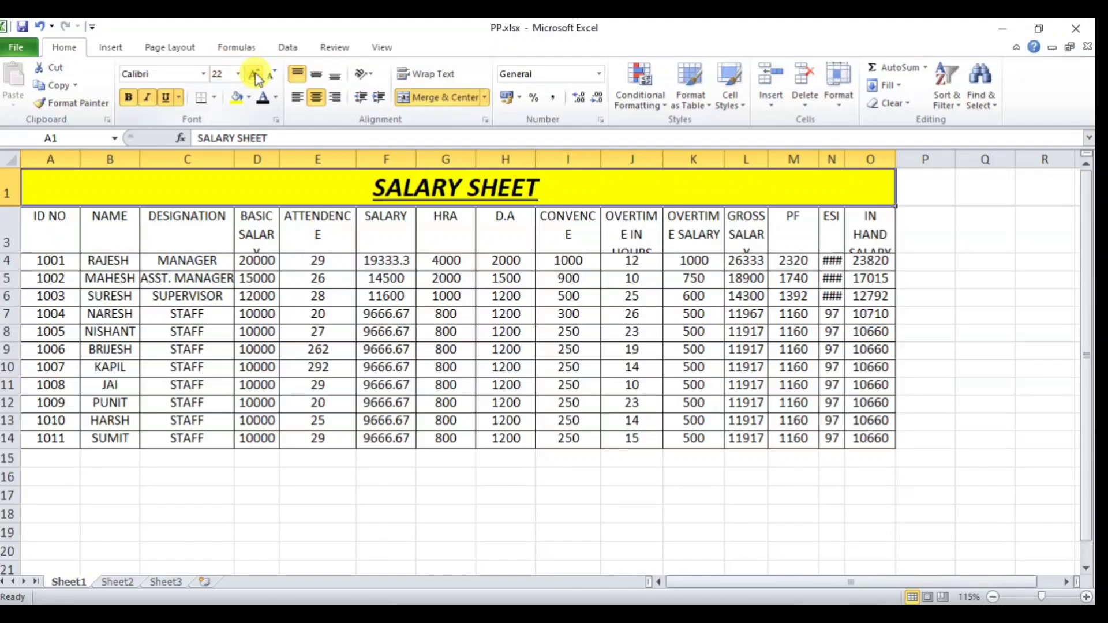
pyautogui.click(255, 74)
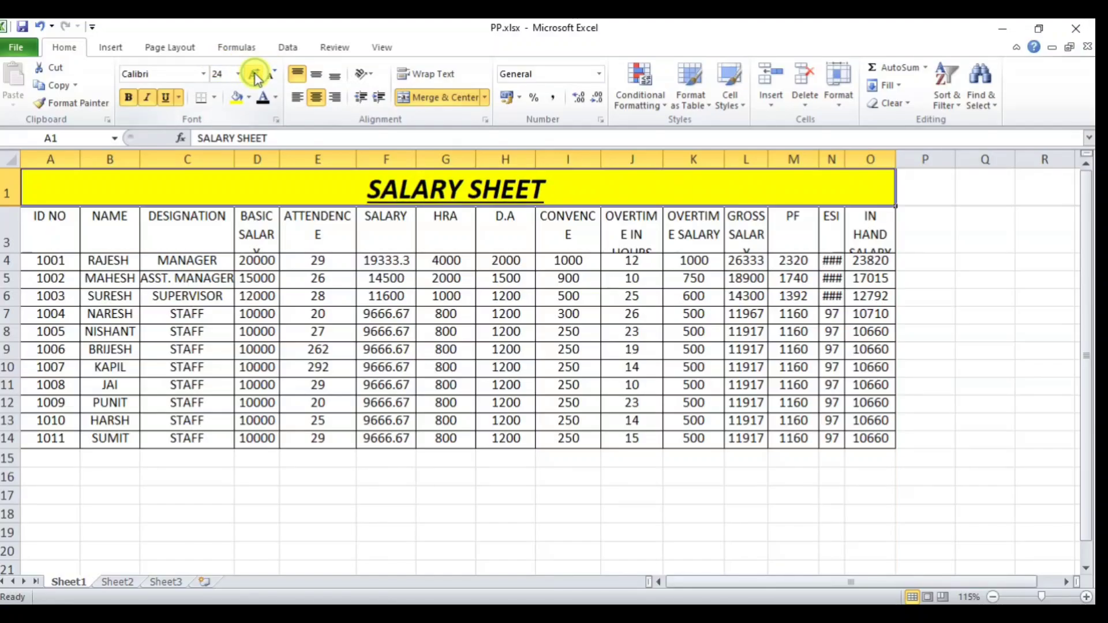
pyautogui.click(166, 99)
pyautogui.click(148, 97)
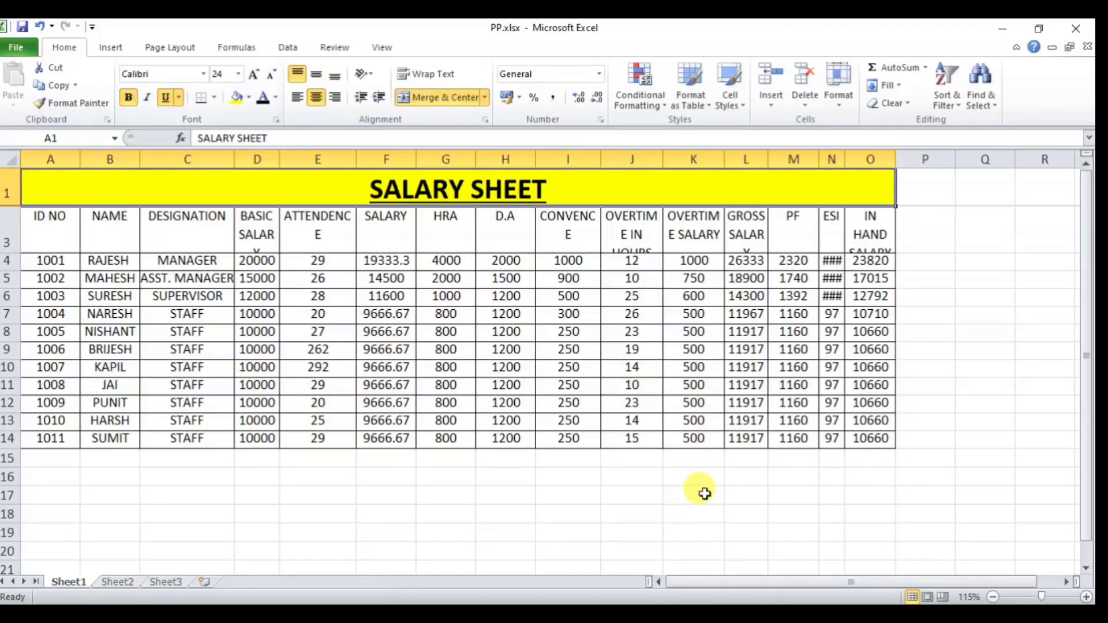
pyautogui.click(693, 513)
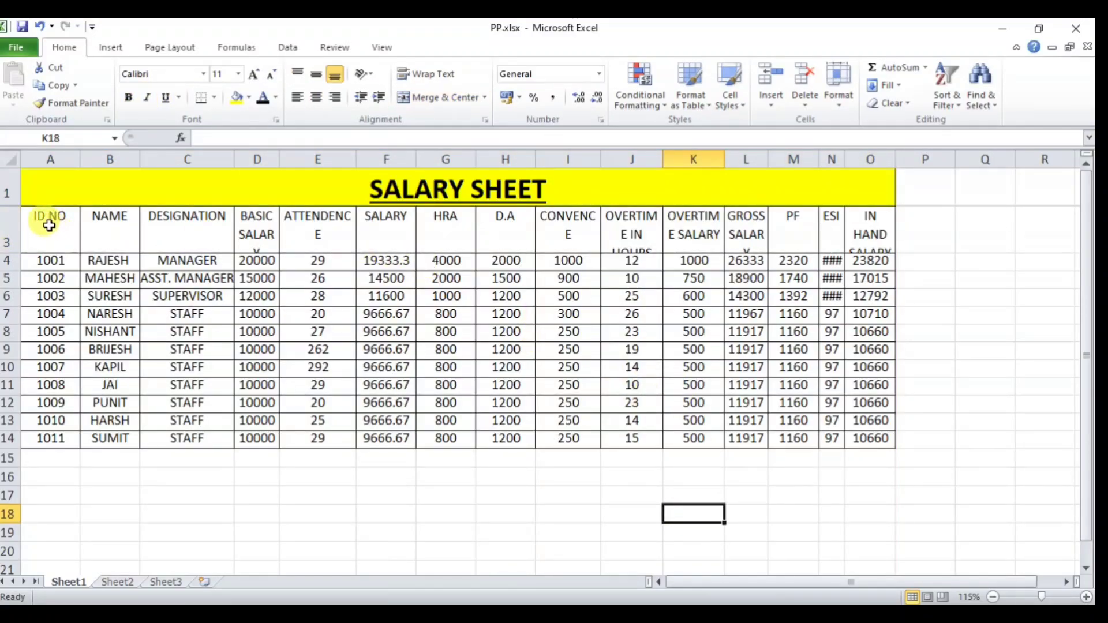
# Make the column headings from ID NO to IN HAND SALARY bold and fill them with light blue
pyautogui.moveTo(51, 231); pyautogui.dragTo(858, 231)
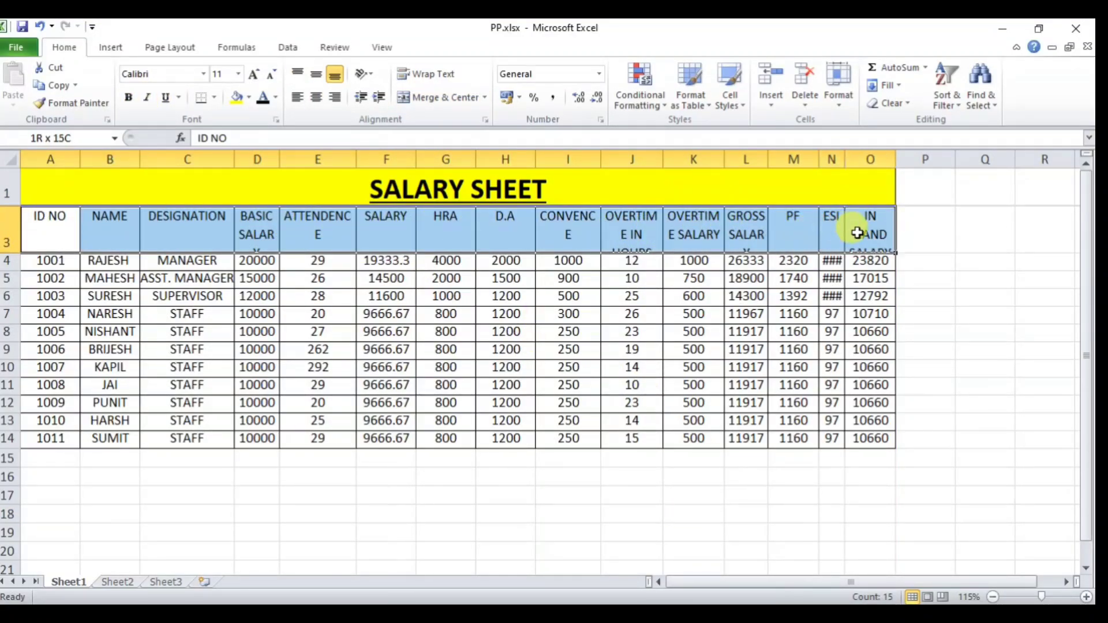
pyautogui.click(130, 99)
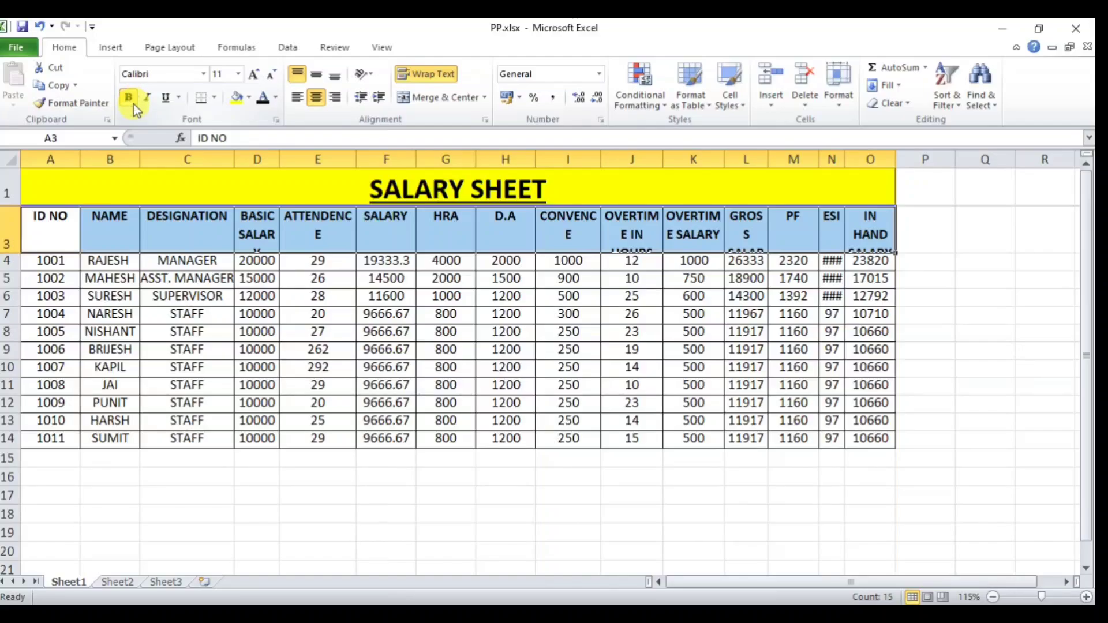
pyautogui.click(249, 99)
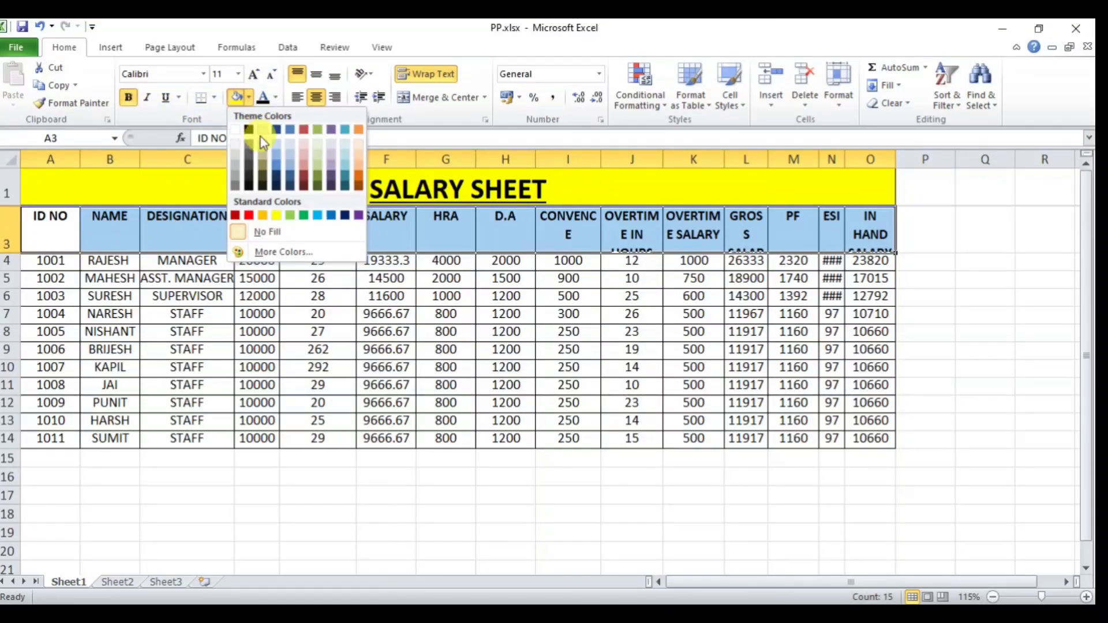
pyautogui.click(290, 147)
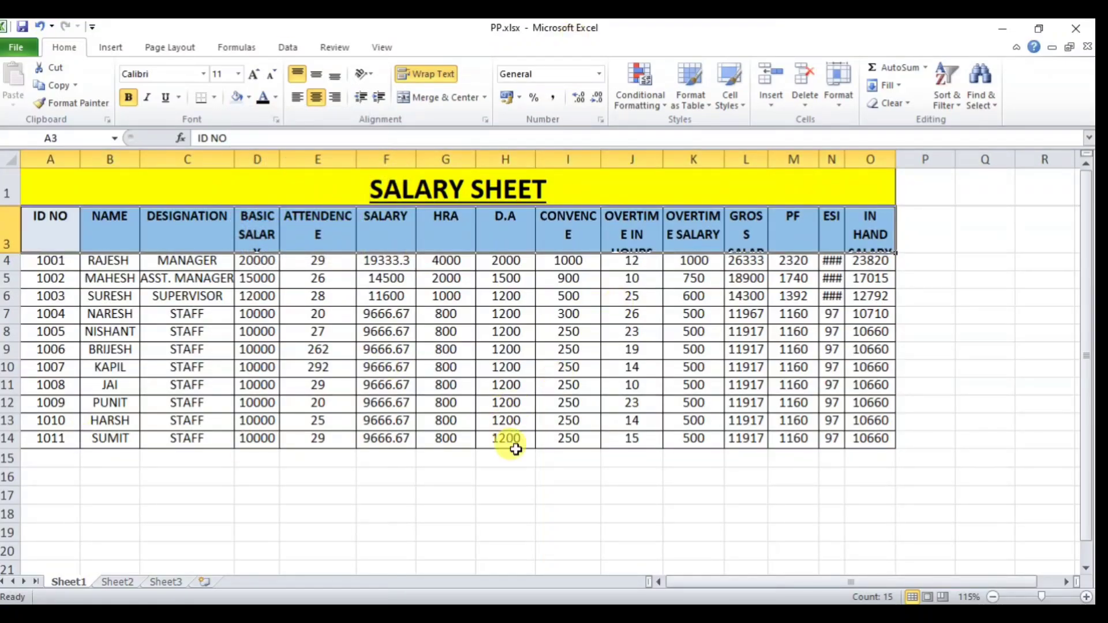
pyautogui.click(513, 494)
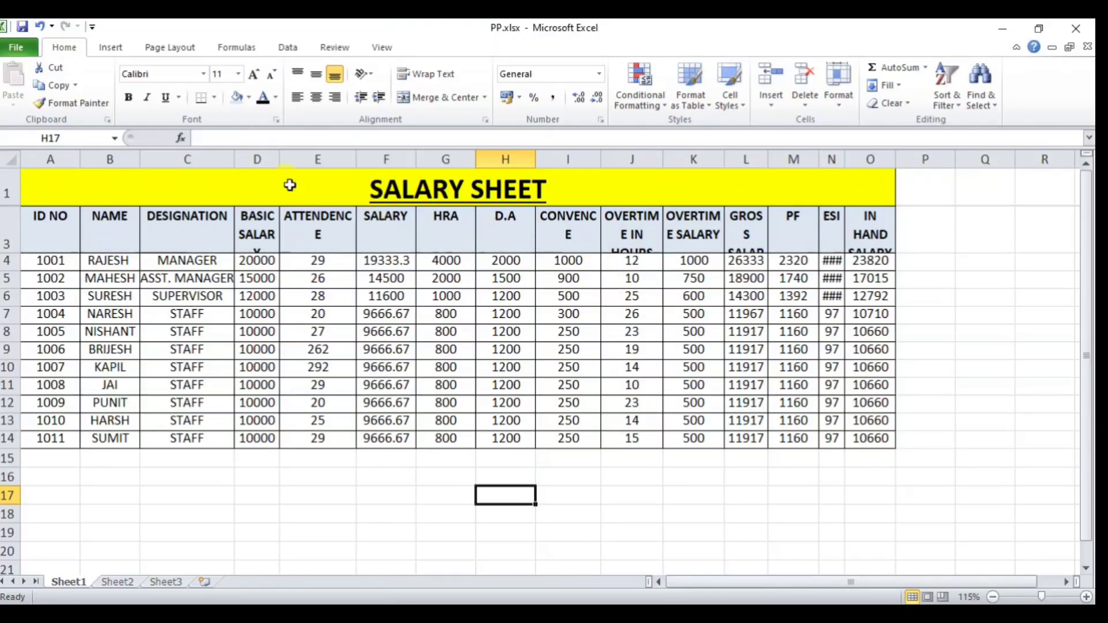
# AutoFit all column widths to their contents and widen the OVERTIME IN HOURS column slightly
pyautogui.click(10, 160)
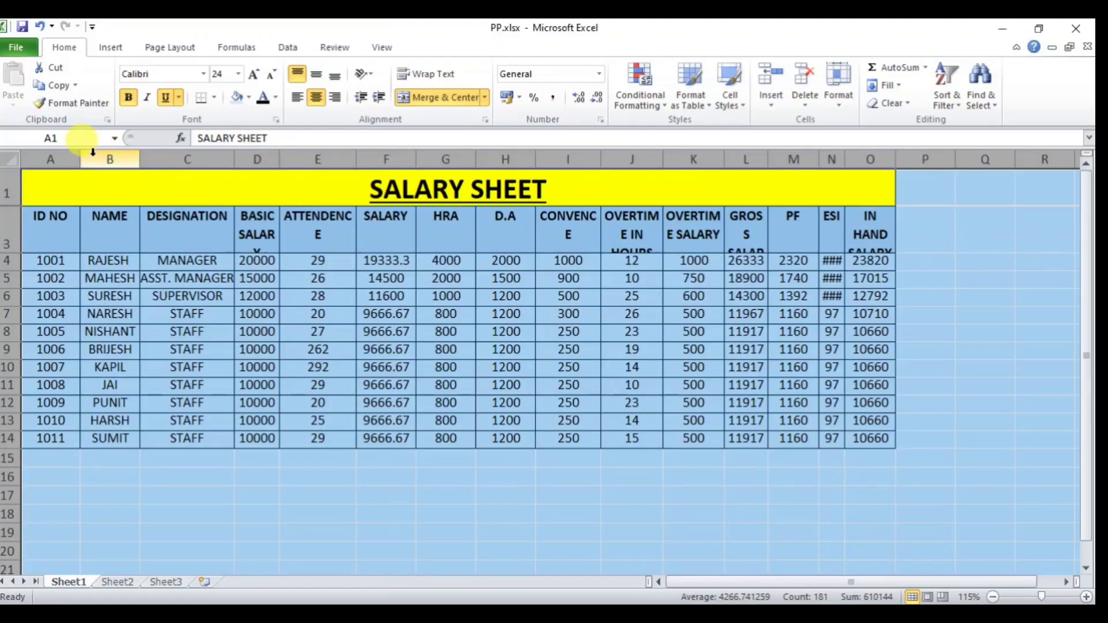
pyautogui.doubleClick(356, 160)
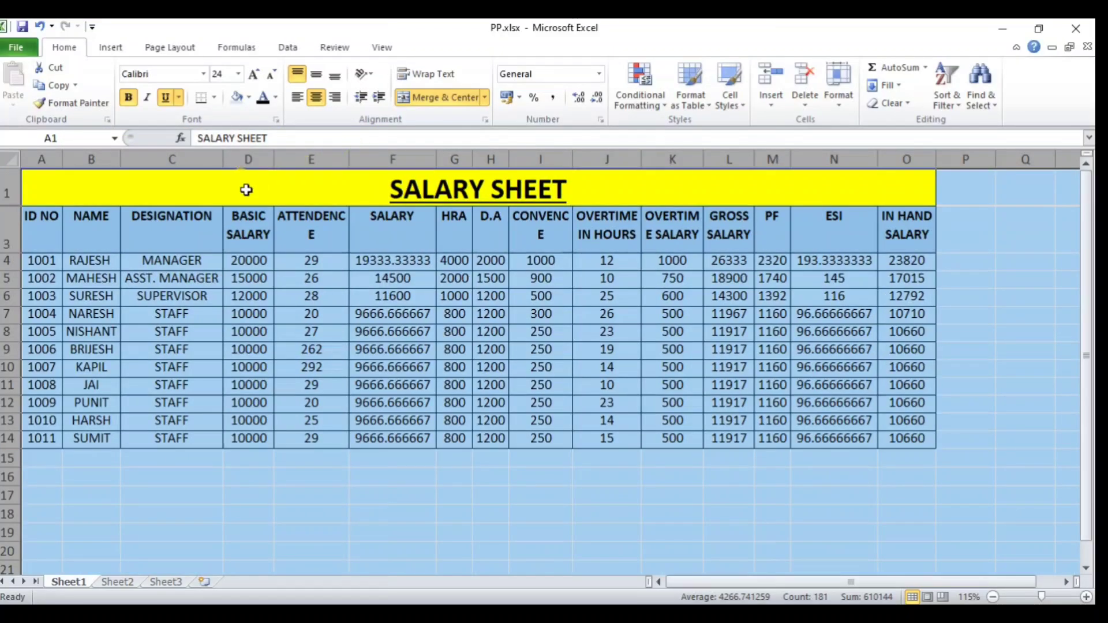
pyautogui.click(549, 495)
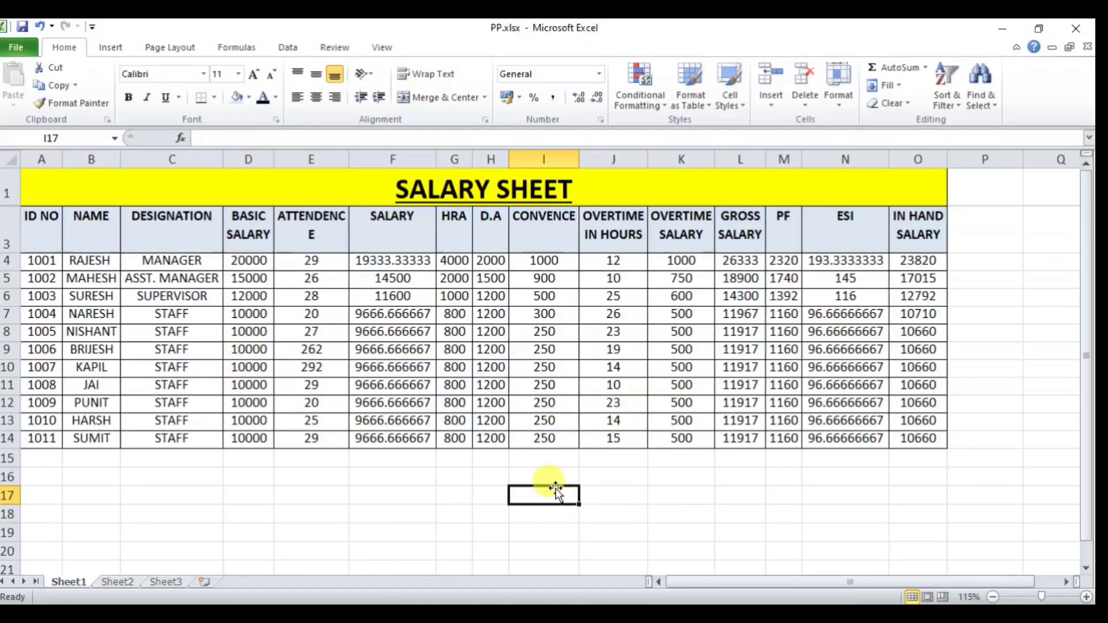
pyautogui.moveTo(647, 156); pyautogui.dragTo(664, 157)
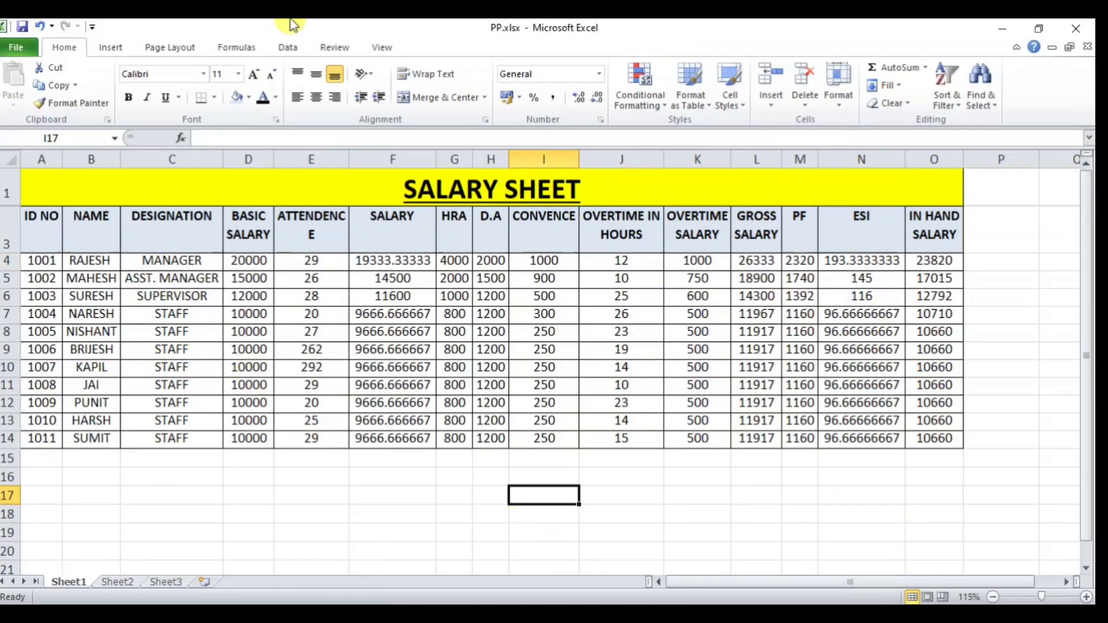
# Left-align the entries of the NAME and DESIGNATION columns in rows 4 to 14
pyautogui.click(49, 262)
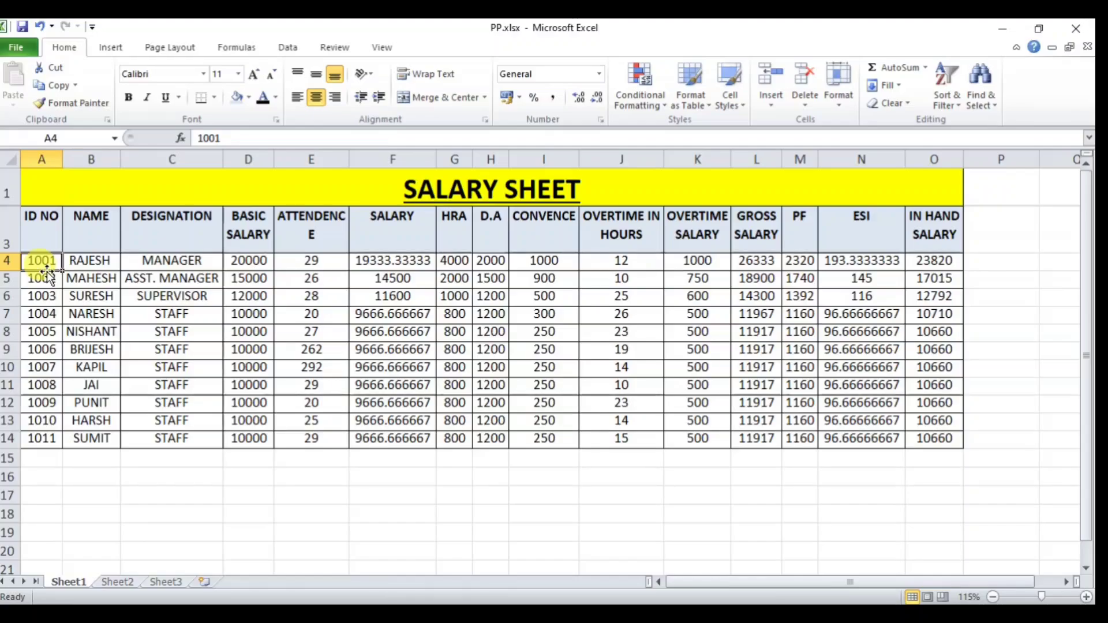
pyautogui.moveTo(92, 258); pyautogui.dragTo(91, 437)
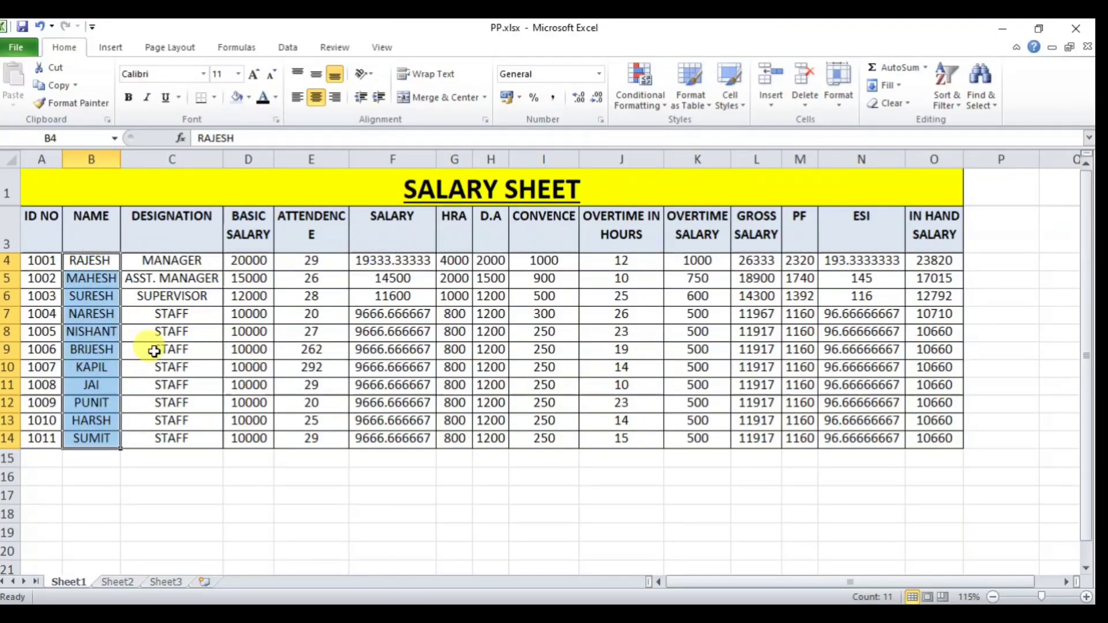
pyautogui.click(297, 97)
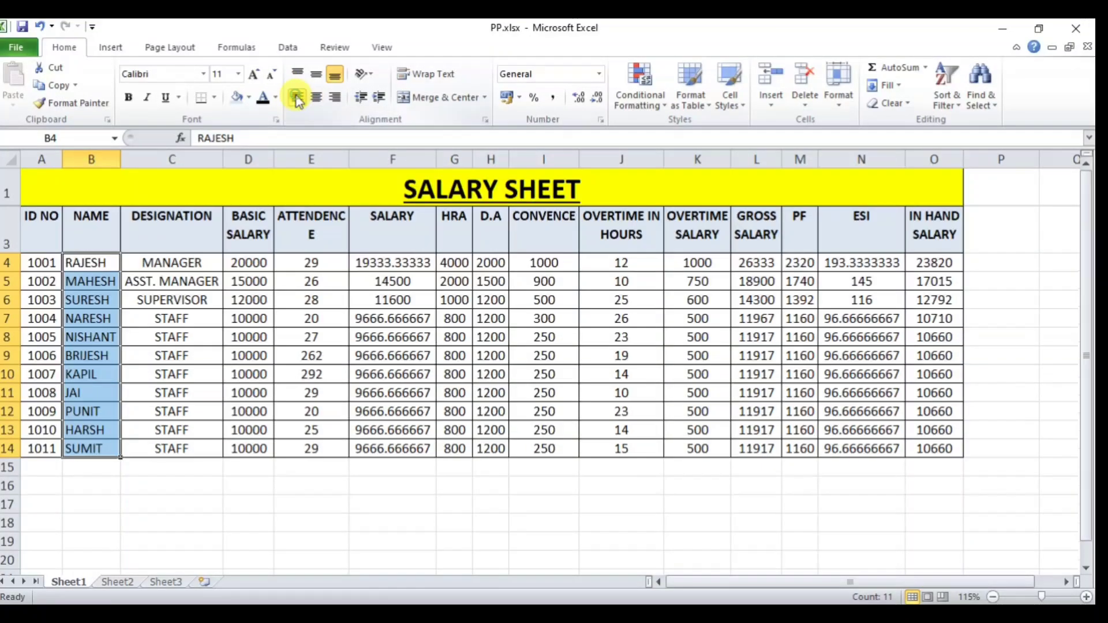
pyautogui.click(89, 337)
pyautogui.click(195, 318)
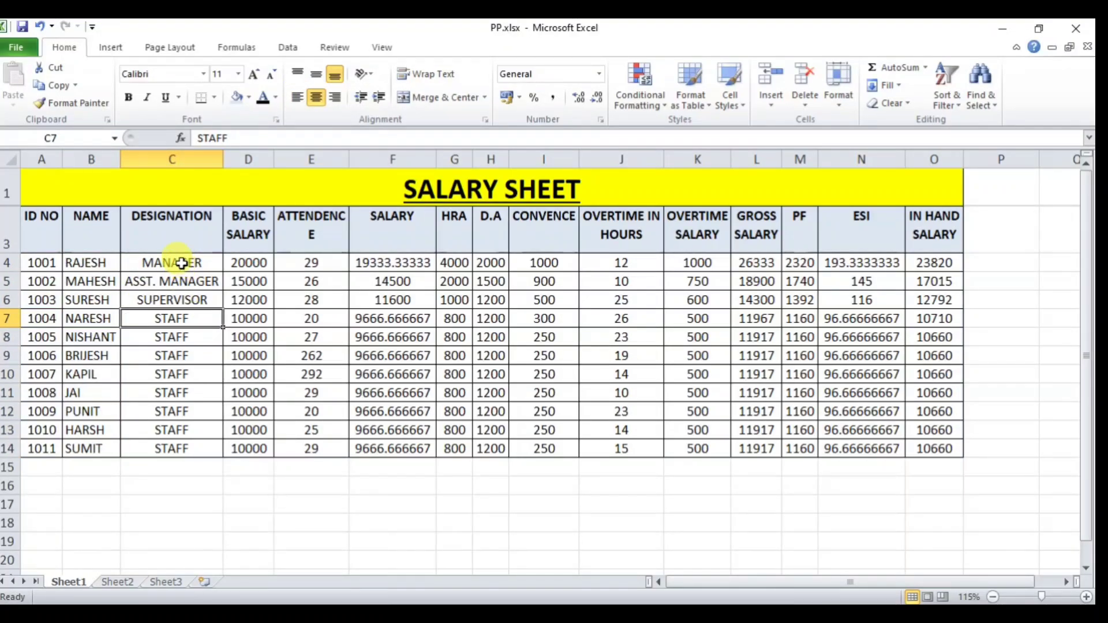
pyautogui.moveTo(180, 261); pyautogui.dragTo(180, 449)
pyautogui.click(298, 97)
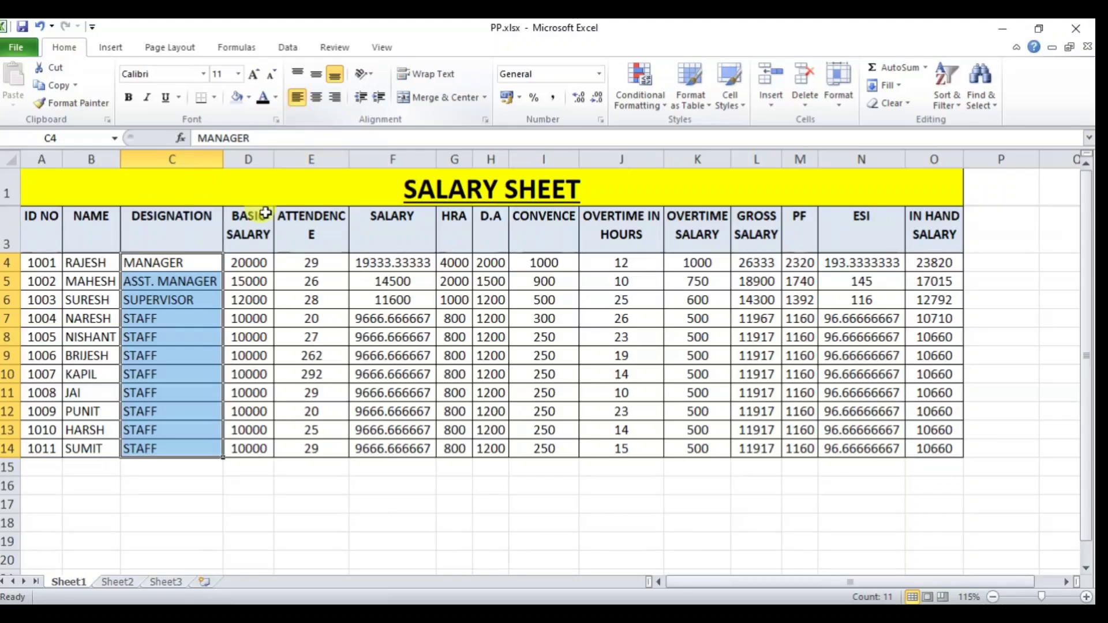
# Widen the BASIC SALARY column slightly
pyautogui.click(251, 297)
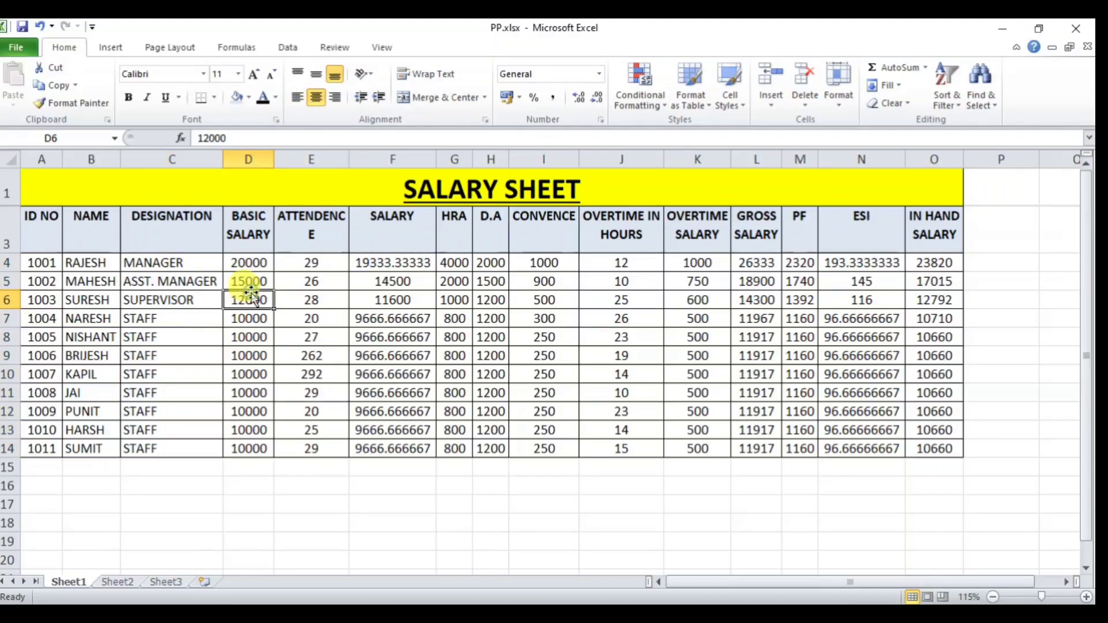
pyautogui.click(255, 263)
pyautogui.moveTo(274, 160); pyautogui.dragTo(287, 169)
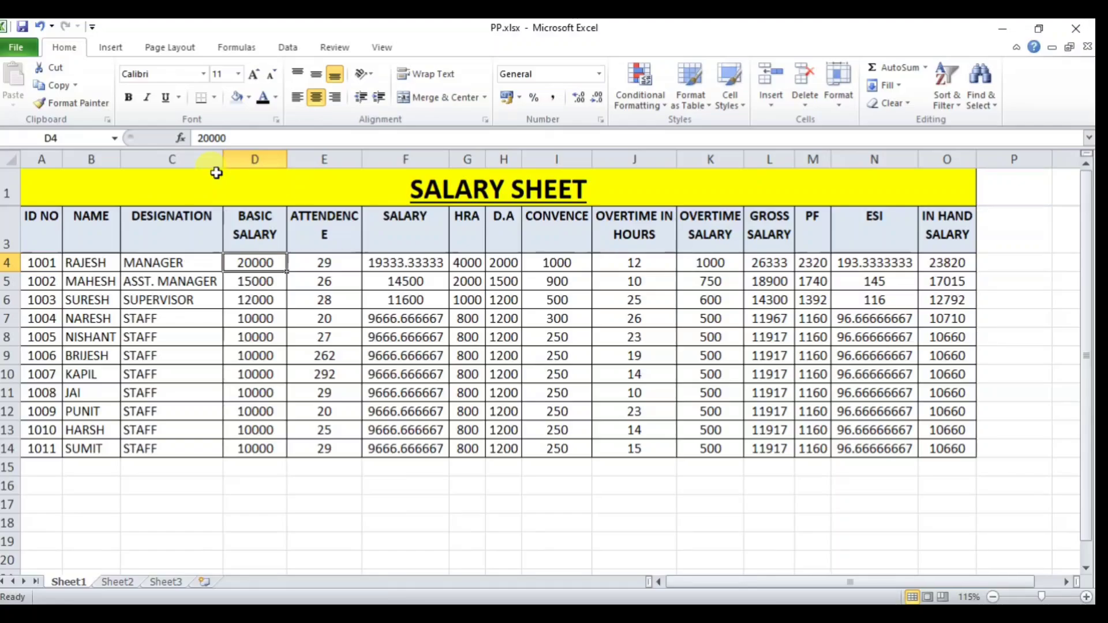
# Examine the basic salary entries, the ID numbers and the rows at the end of the salary table
pyautogui.click(252, 281)
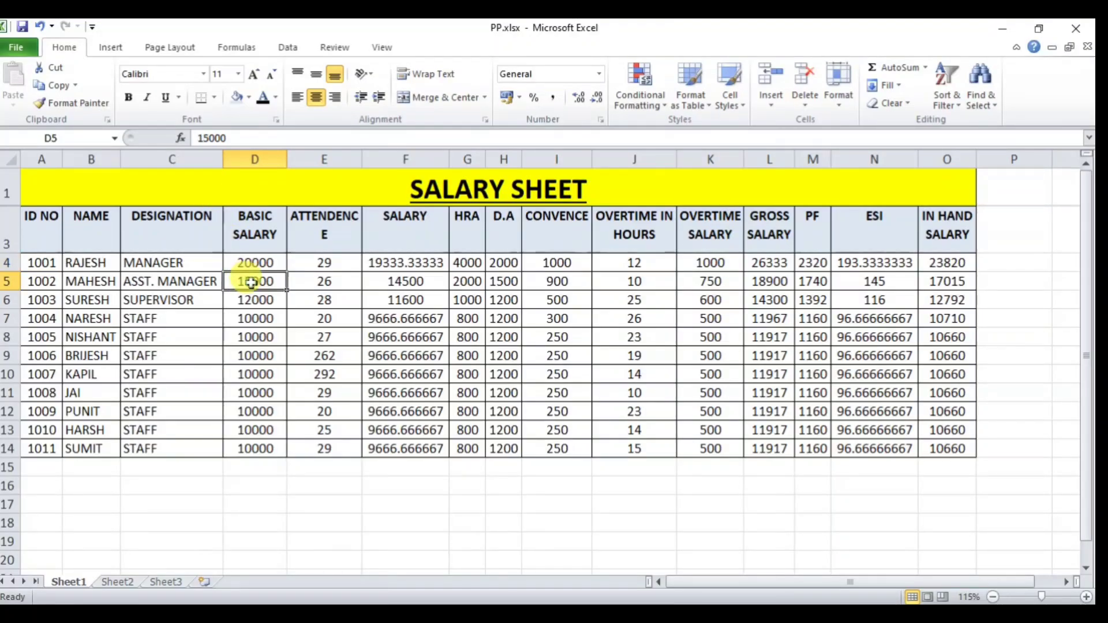
pyautogui.click(255, 302)
pyautogui.click(258, 338)
pyautogui.click(265, 375)
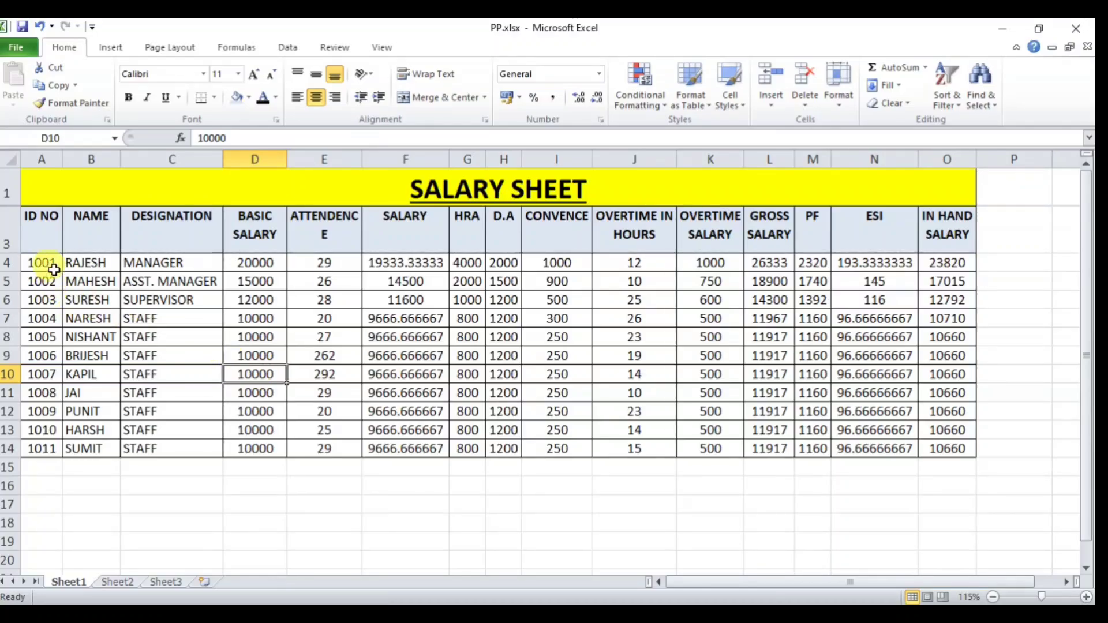
pyautogui.moveTo(42, 263); pyautogui.dragTo(55, 449)
pyautogui.click(141, 448)
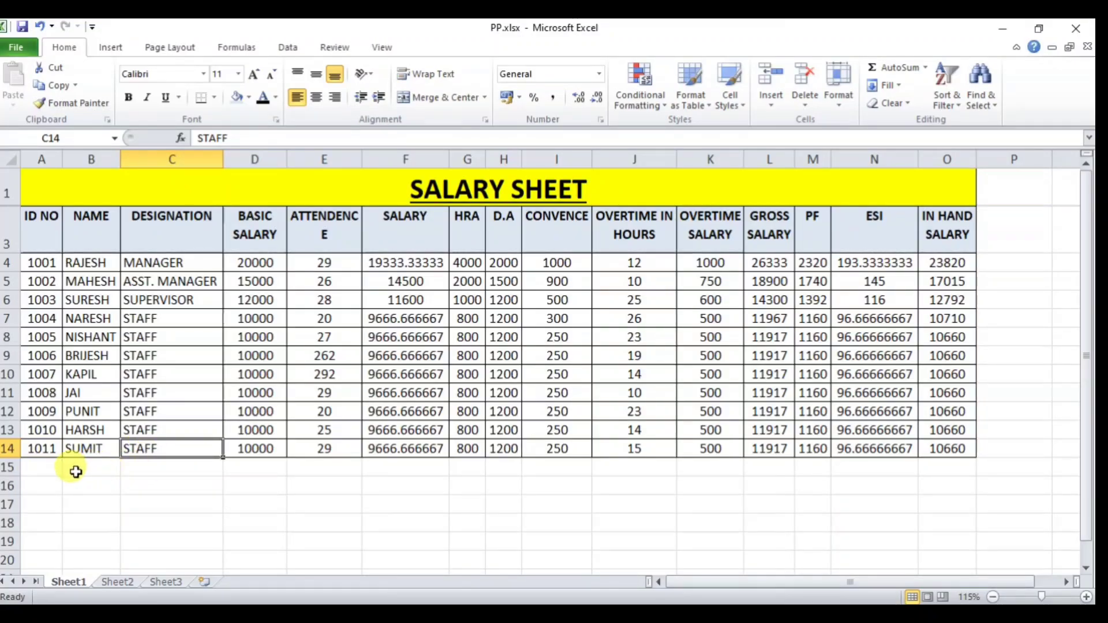
pyautogui.click(165, 469)
pyautogui.click(263, 467)
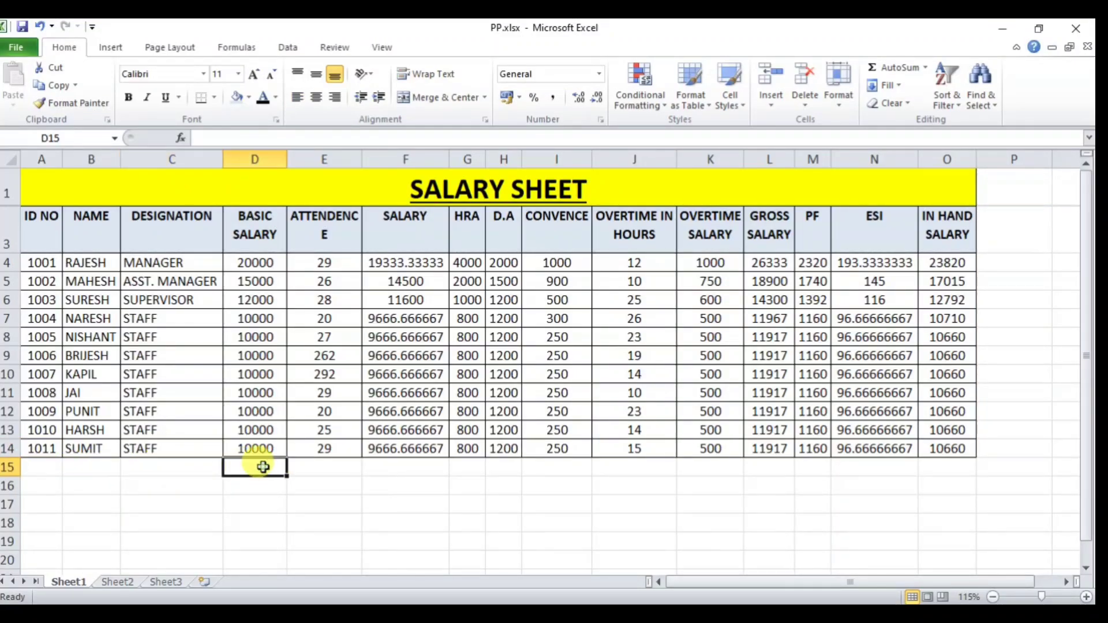
pyautogui.click(149, 482)
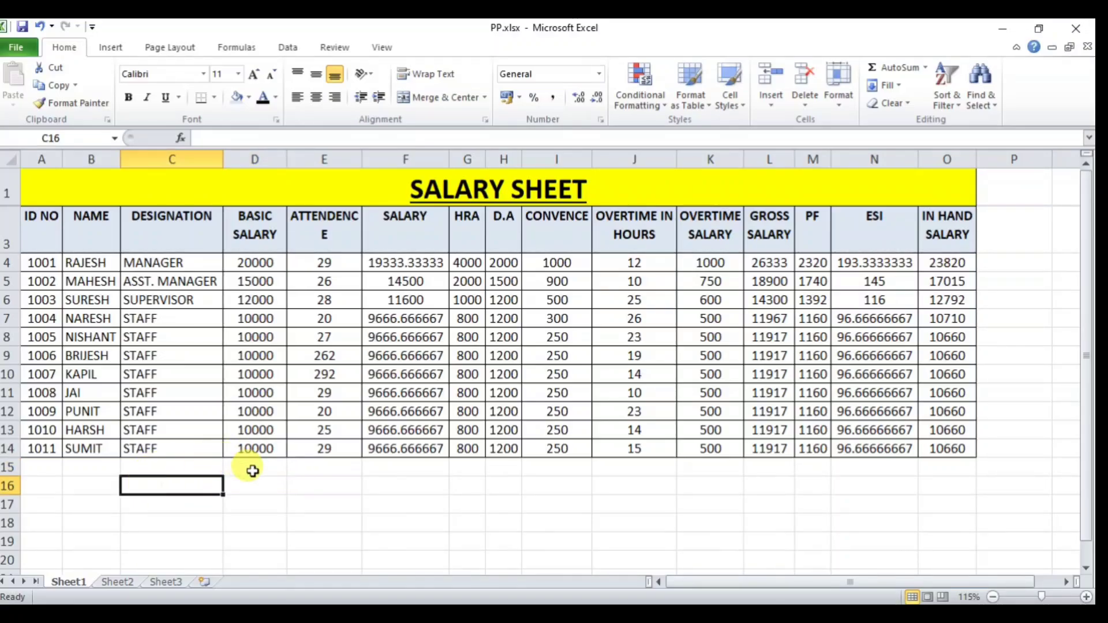
pyautogui.click(254, 470)
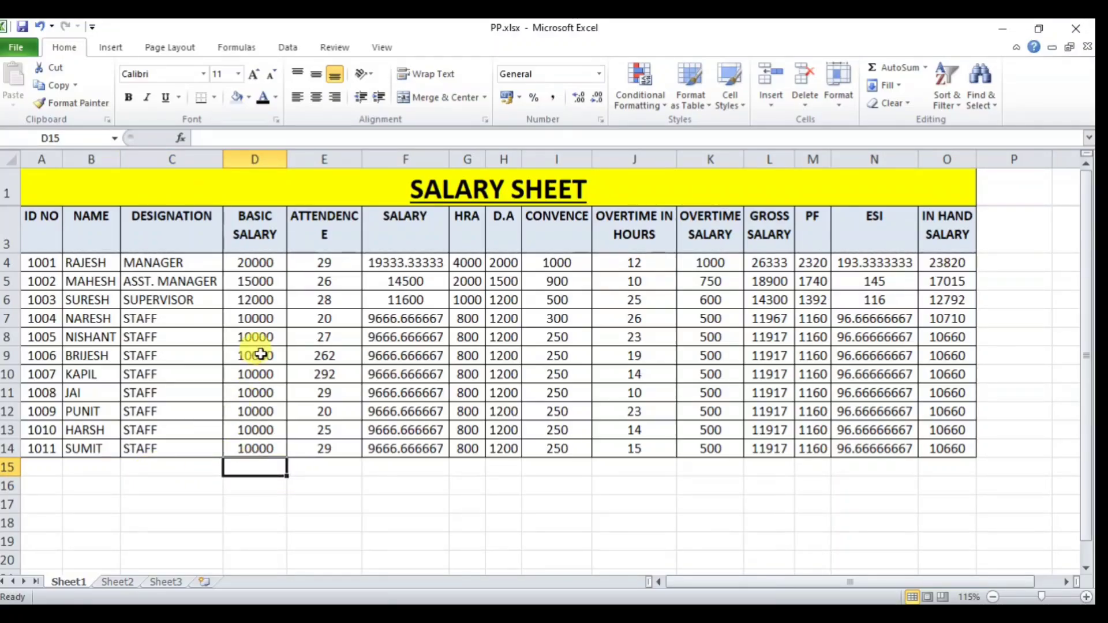
pyautogui.click(256, 265)
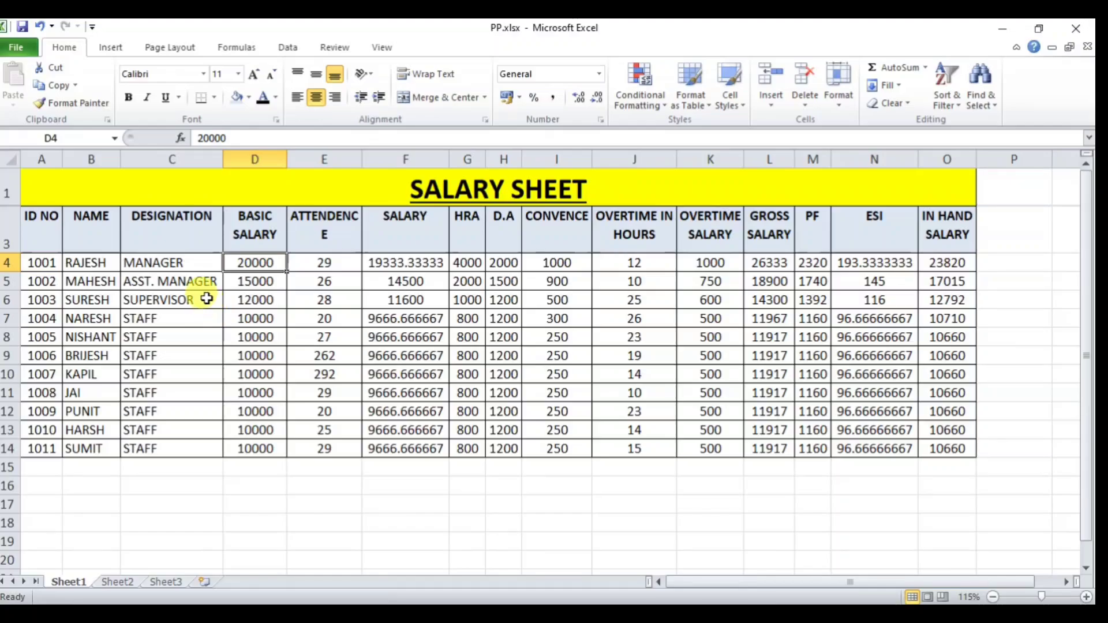
# Copy the SUPERVISOR designation from C6 into C5, replacing the assistant manager entry
pyautogui.click(195, 284)
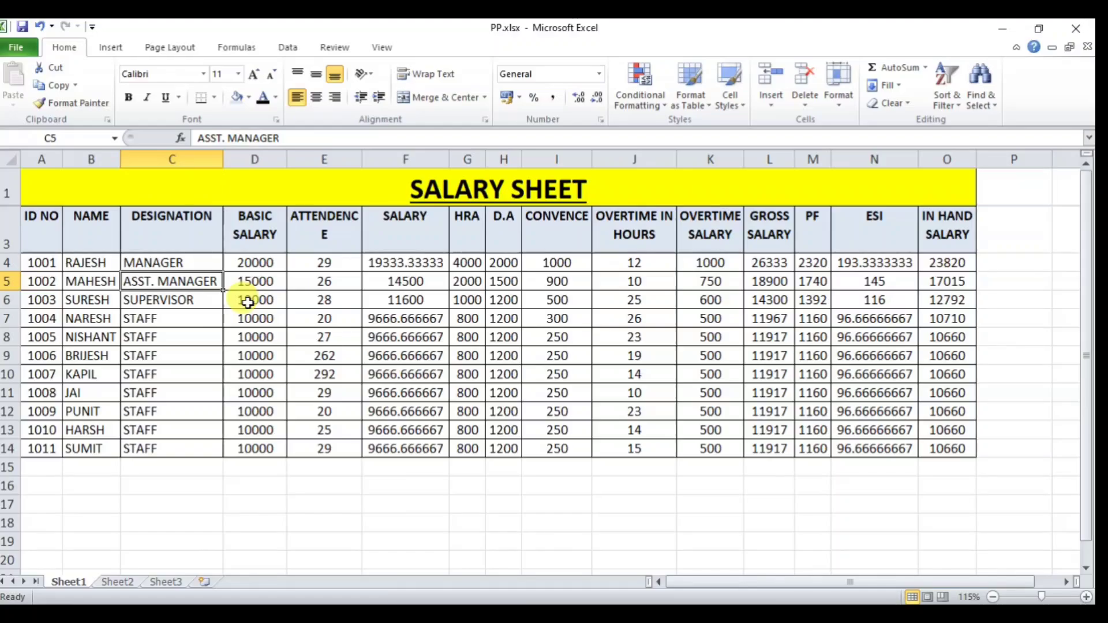
pyautogui.press('Down')
pyautogui.hotkey('ctrl', 'c')
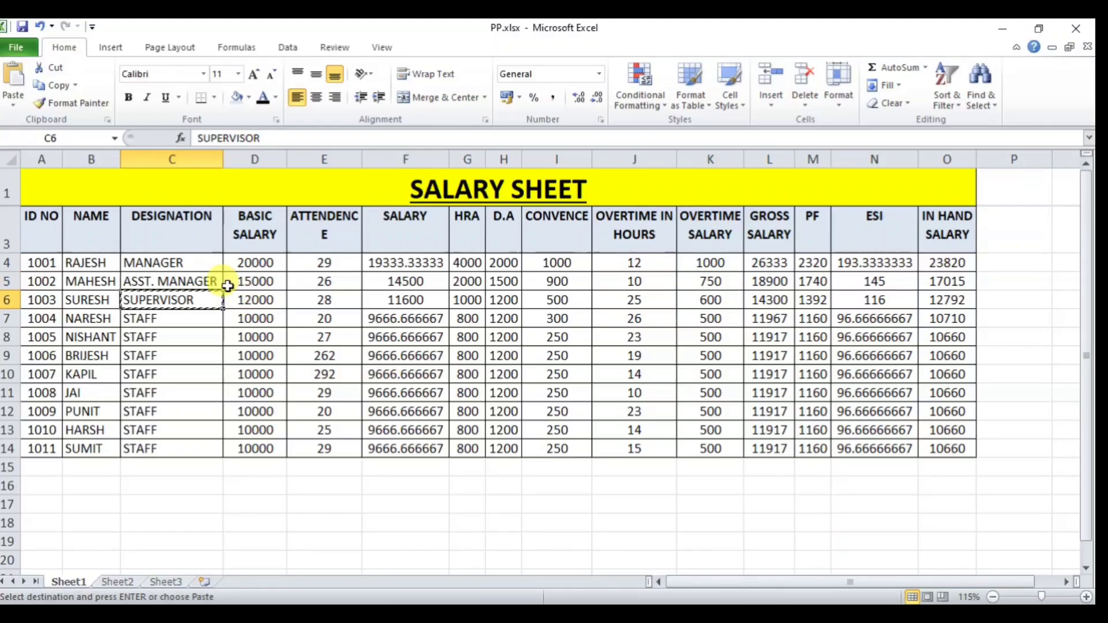
pyautogui.click(165, 282)
pyautogui.hotkey('ctrl', 'v')
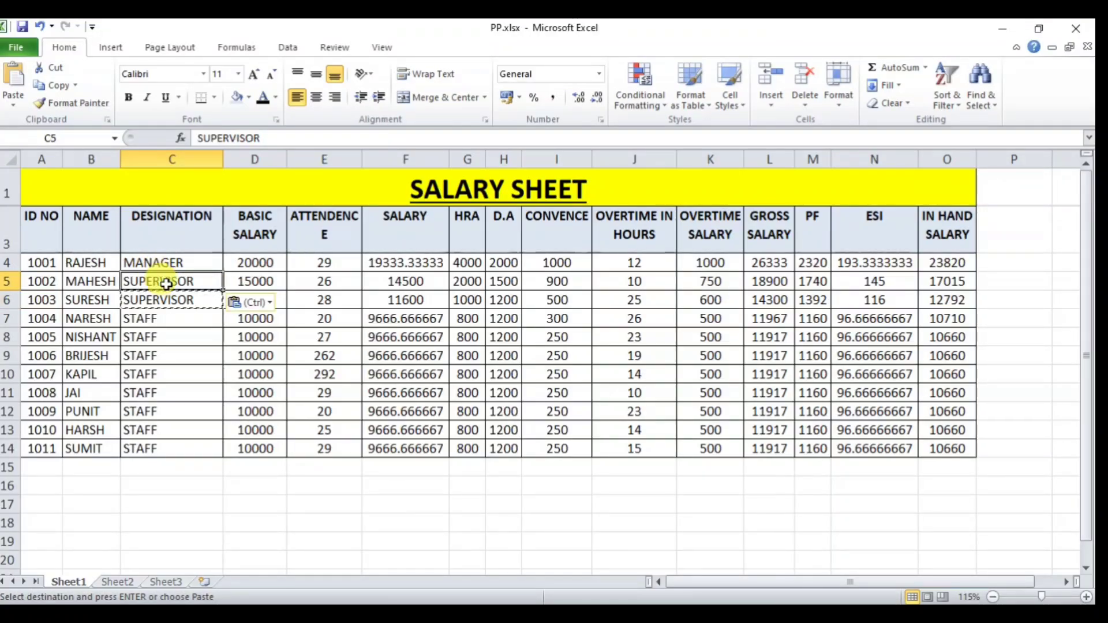
pyautogui.press('Escape')
pyautogui.click(176, 377)
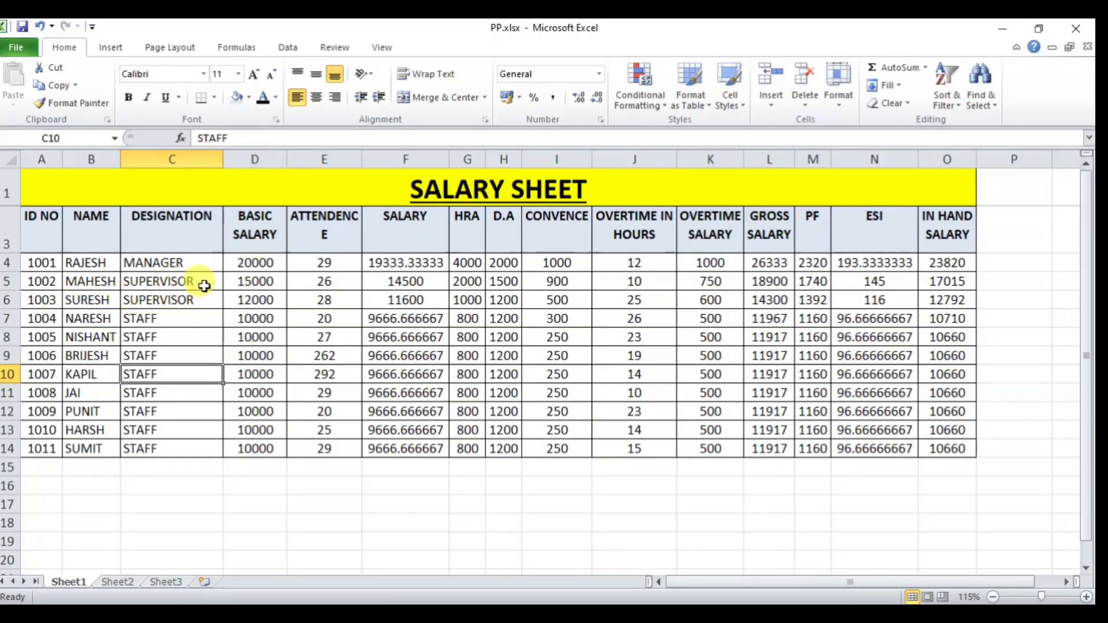
pyautogui.click(258, 283)
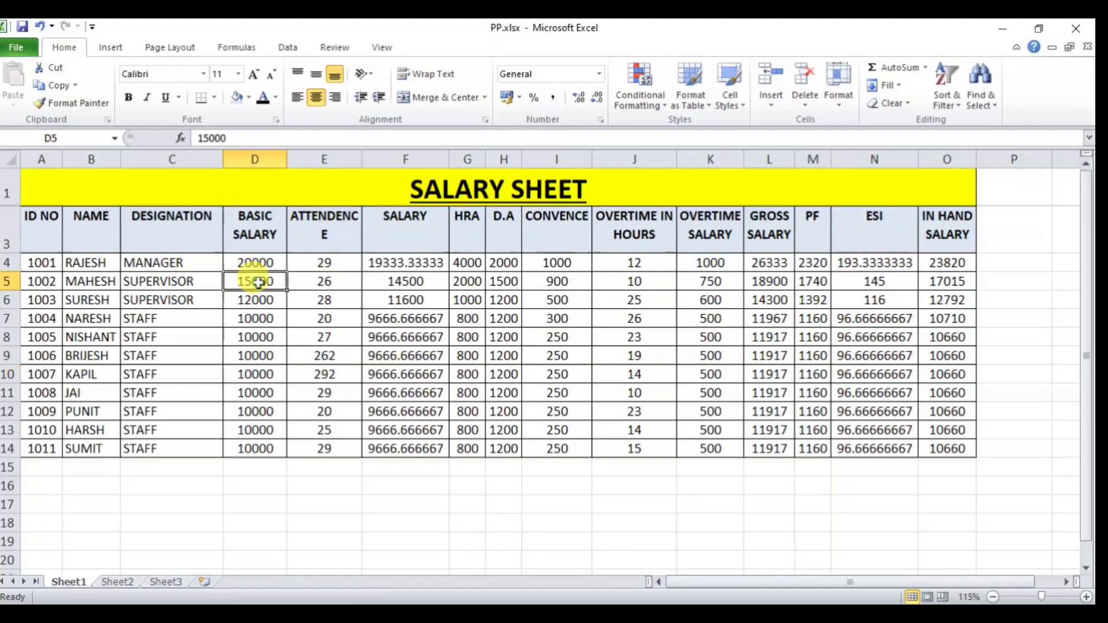
pyautogui.click(270, 300)
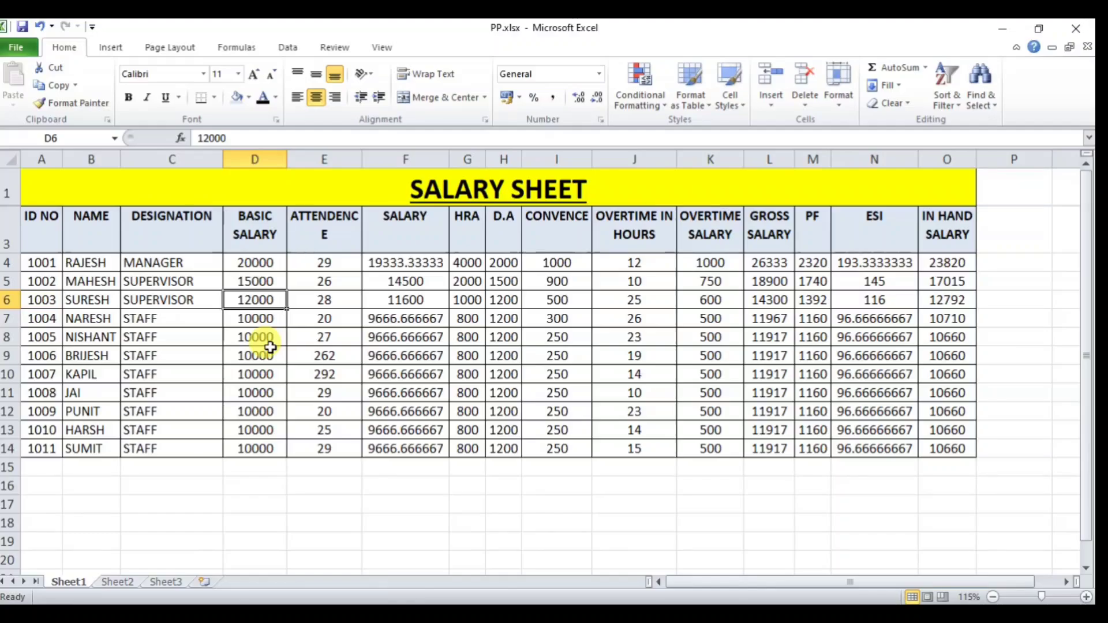
# Examine the supervisor designation and compare the basic salaries of the manager, supervisor and staff rows
pyautogui.click(188, 283)
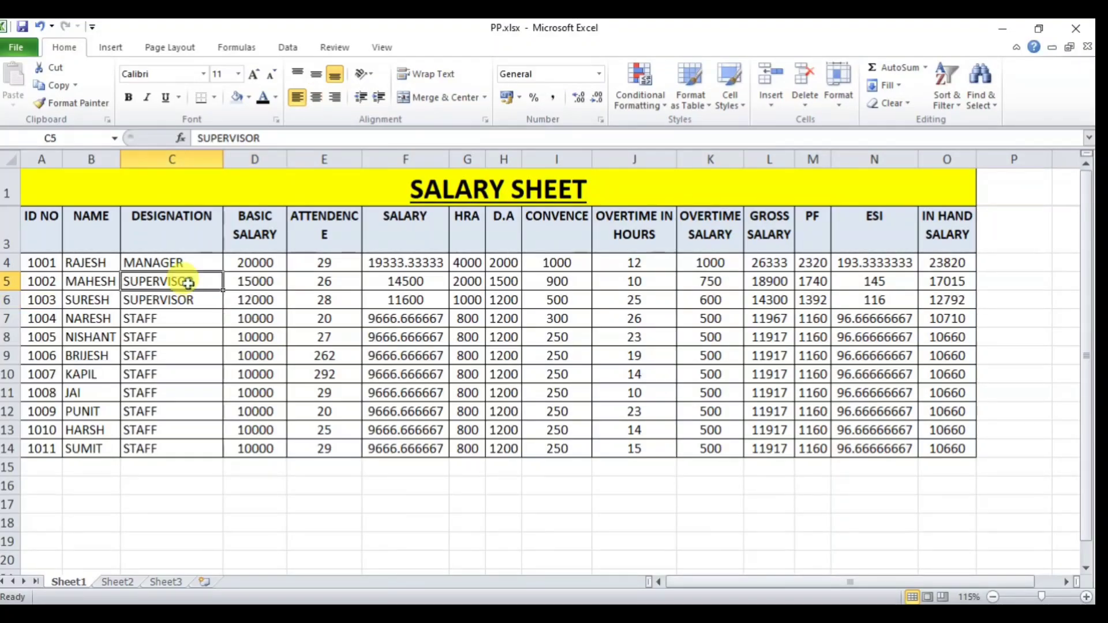
pyautogui.click(260, 300)
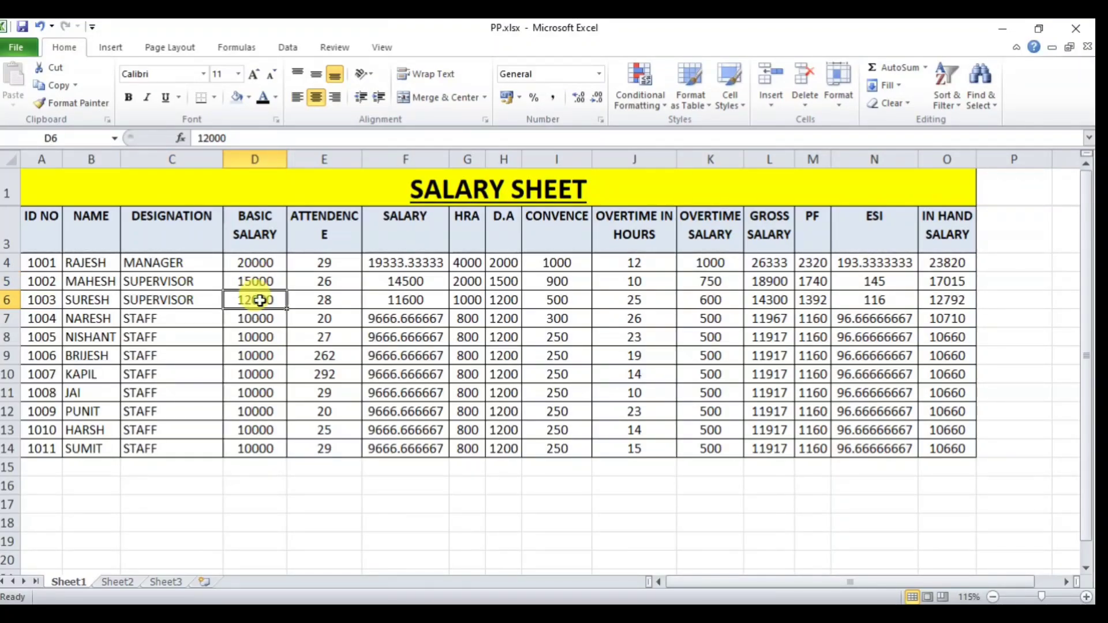
pyautogui.moveTo(255, 317); pyautogui.dragTo(258, 448)
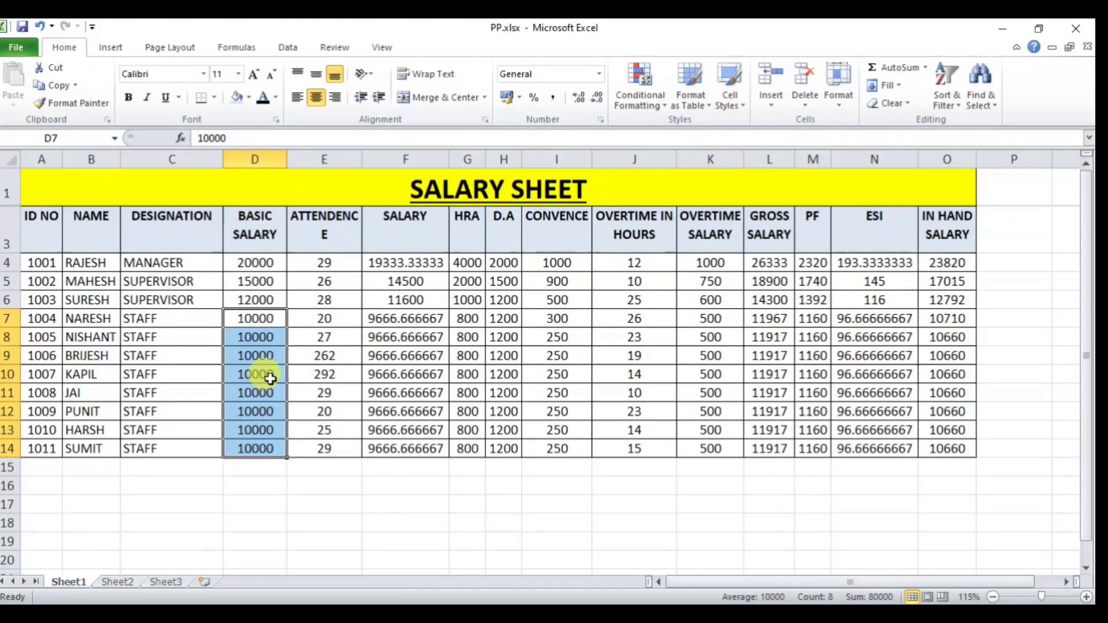
pyautogui.moveTo(257, 317); pyautogui.dragTo(258, 448)
pyautogui.click(255, 268)
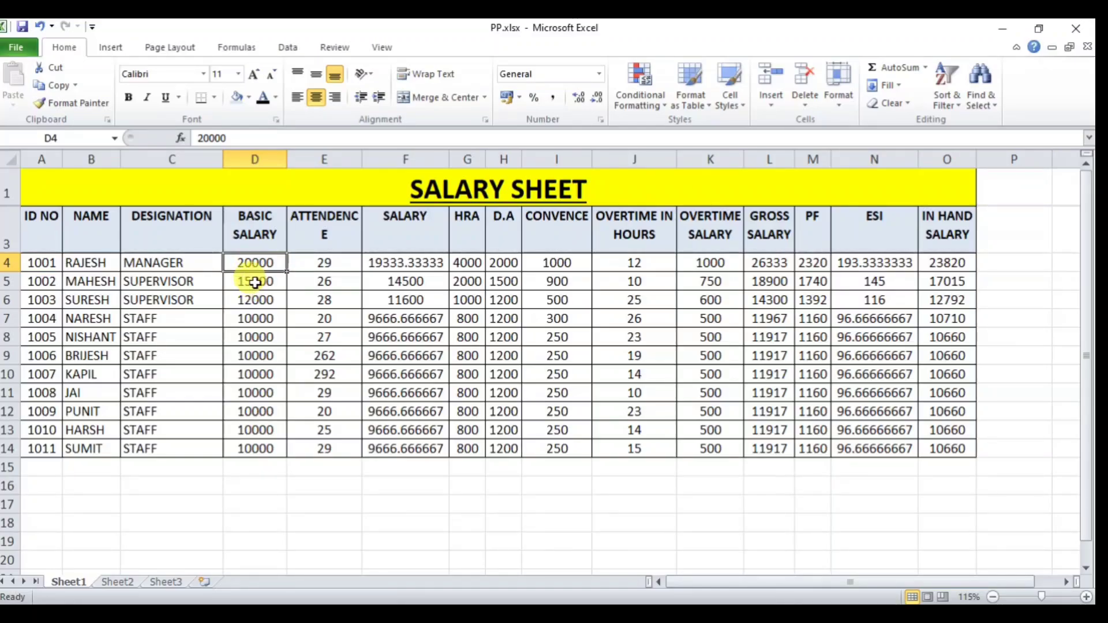
pyautogui.moveTo(257, 282); pyautogui.dragTo(257, 301)
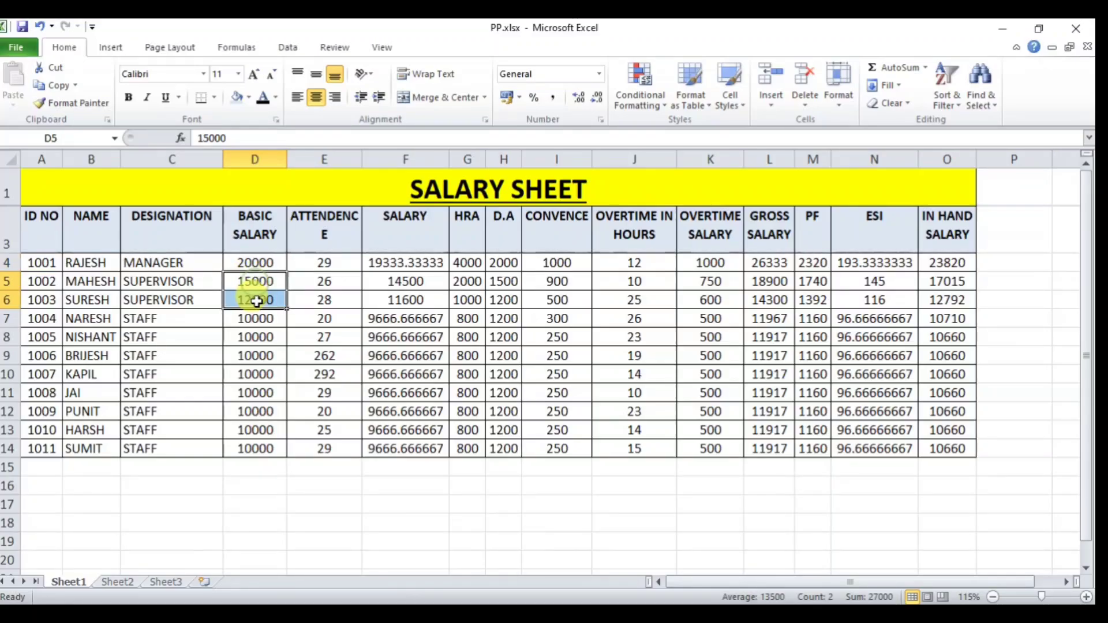
# Start an IF formula in D4 that returns a basic salary of 20000 when C4 equals "MANAGER"
pyautogui.click(259, 265)
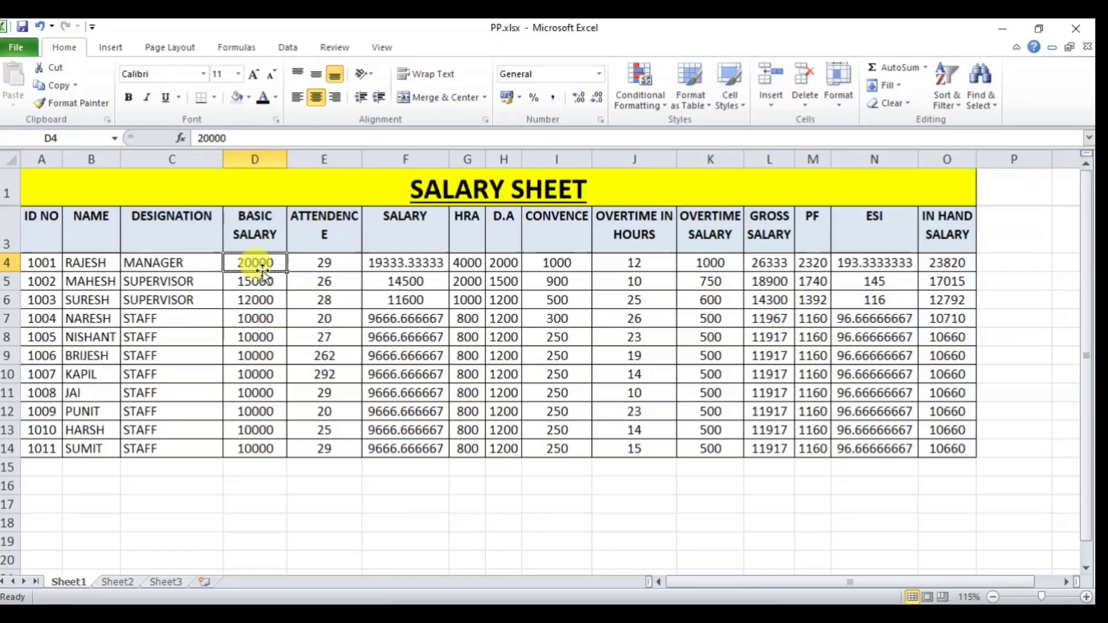
pyautogui.write('=')
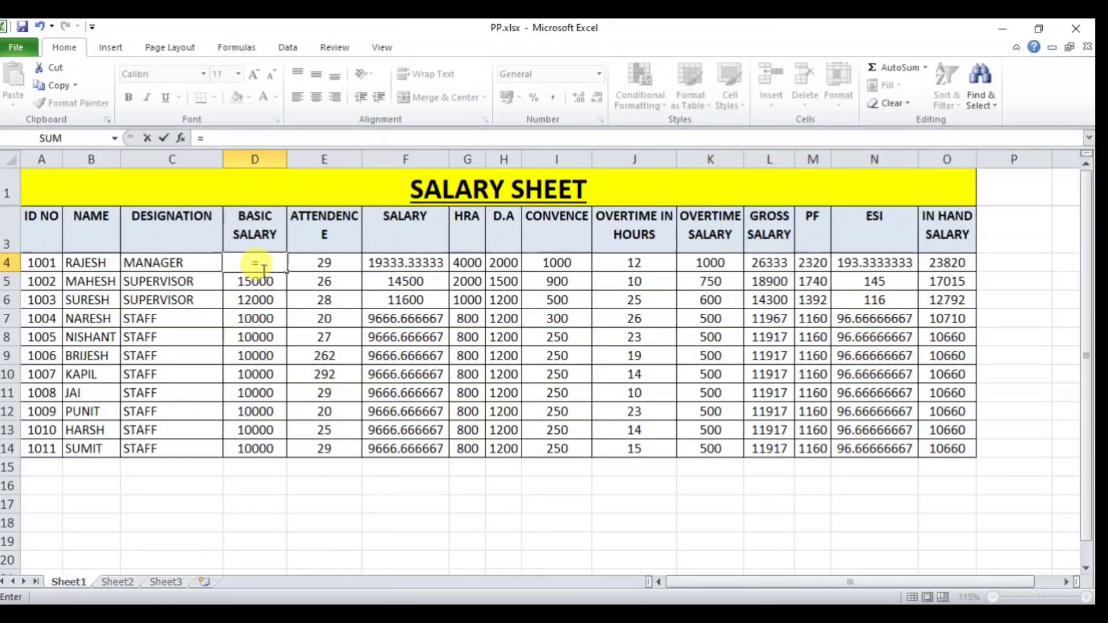
pyautogui.write('IF(')
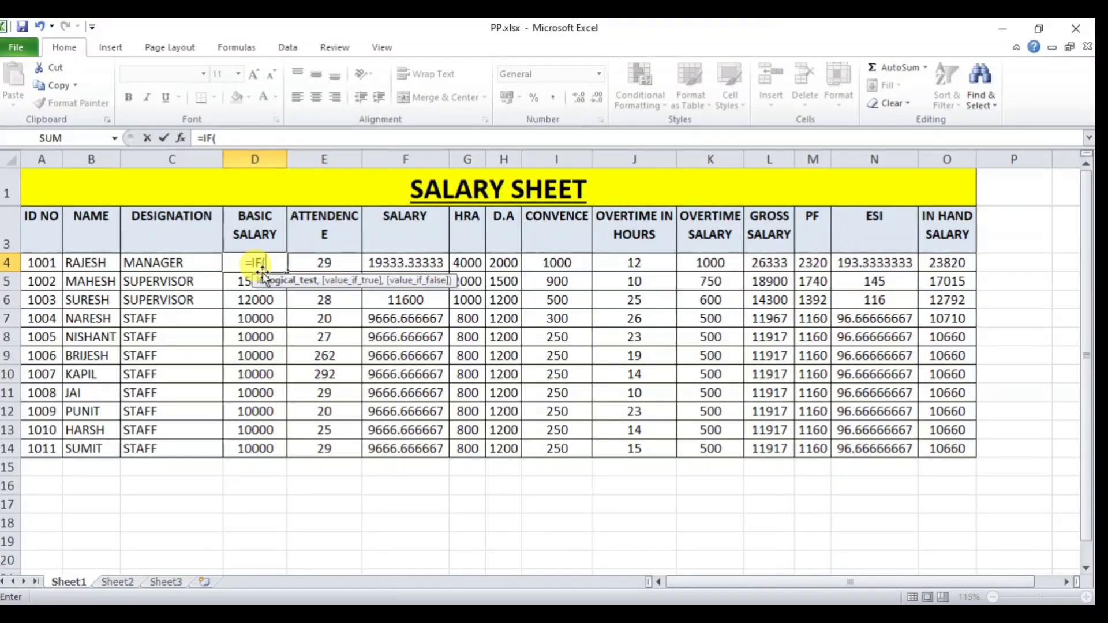
pyautogui.click(178, 262)
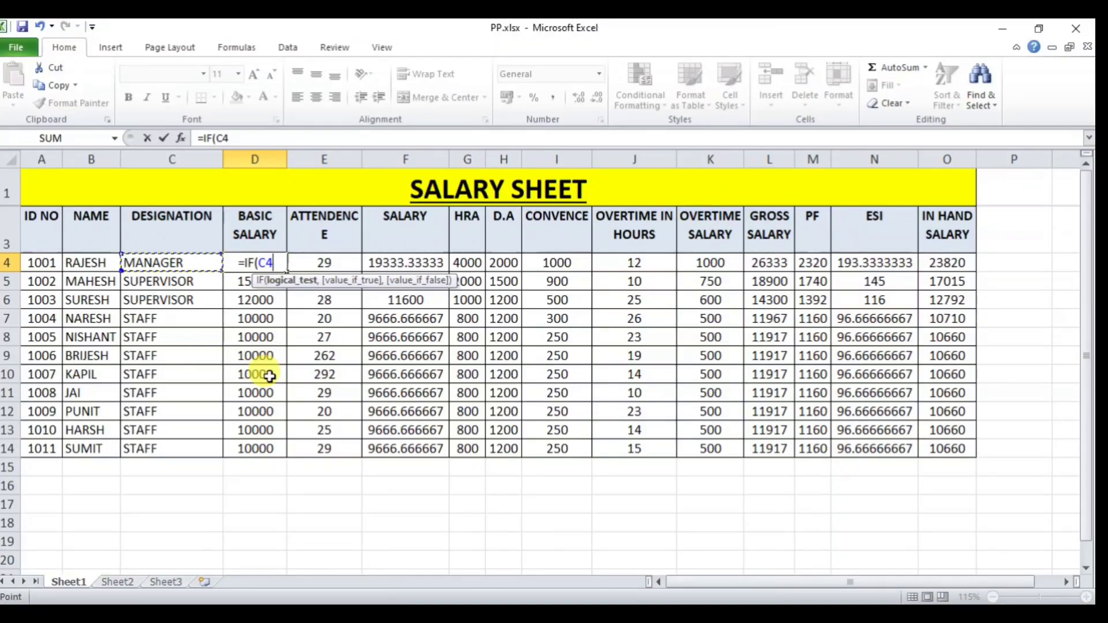
pyautogui.write('=')
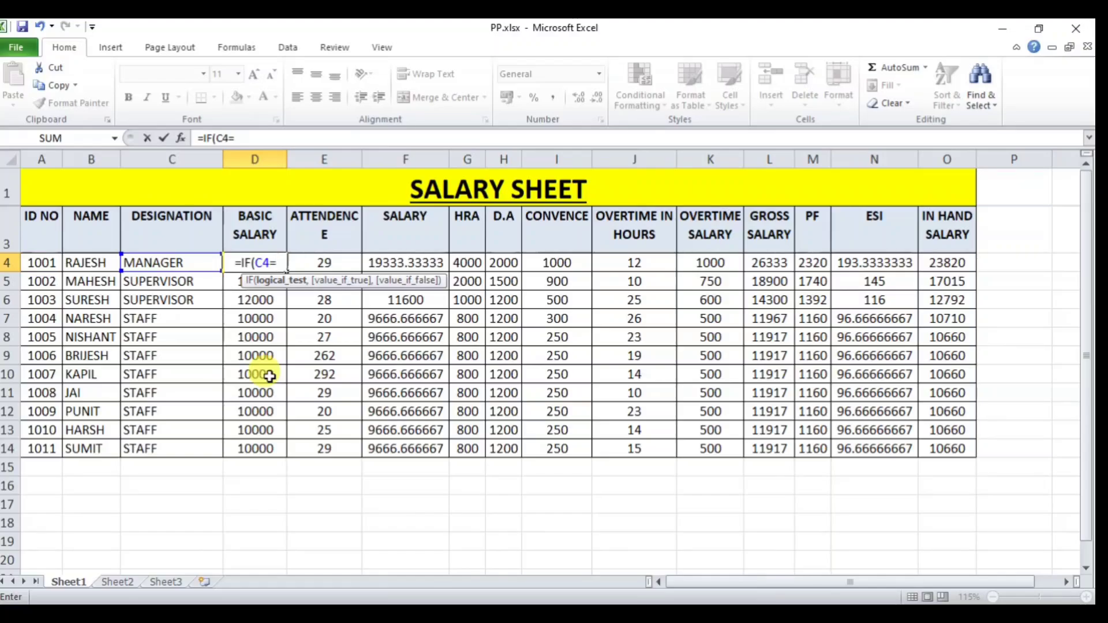
pyautogui.write('"MANAGER')
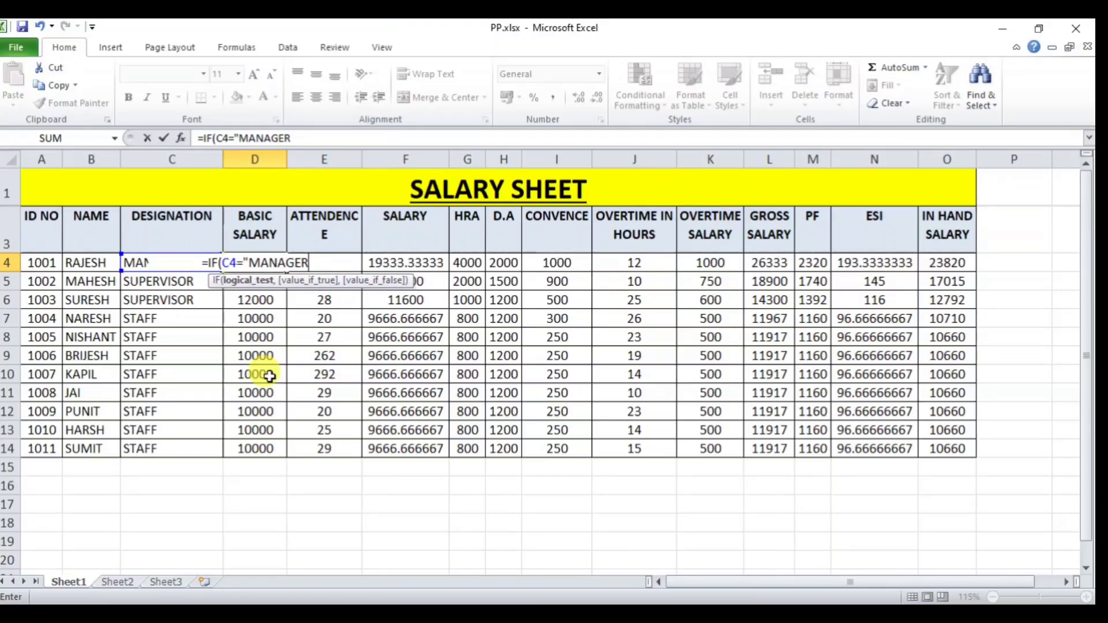
pyautogui.write('""')
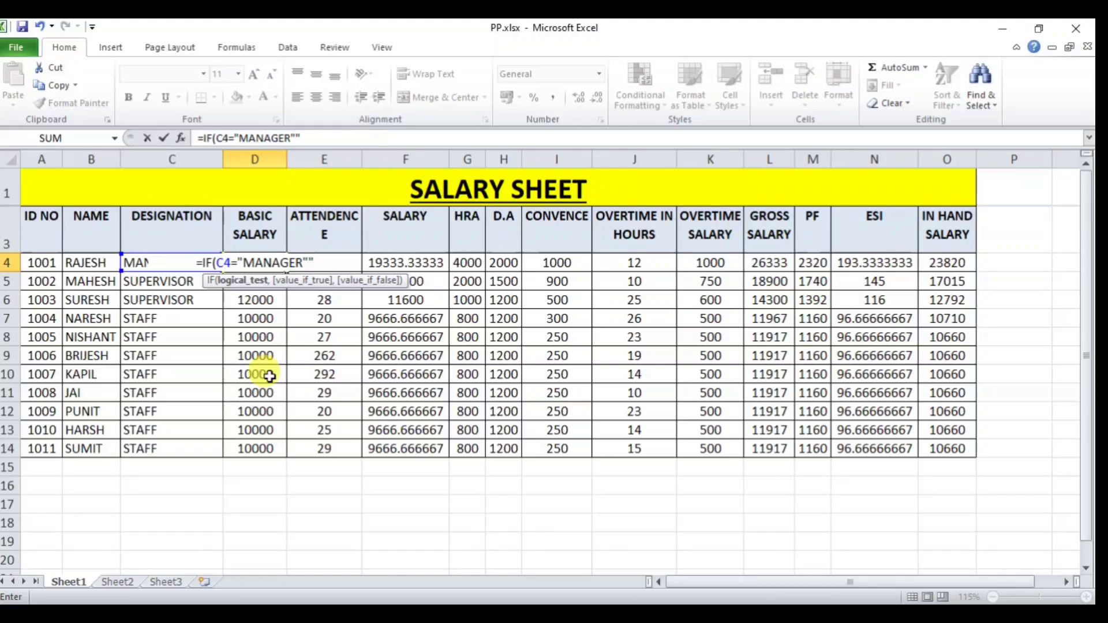
pyautogui.press('BackSpace')
pyautogui.write(',')
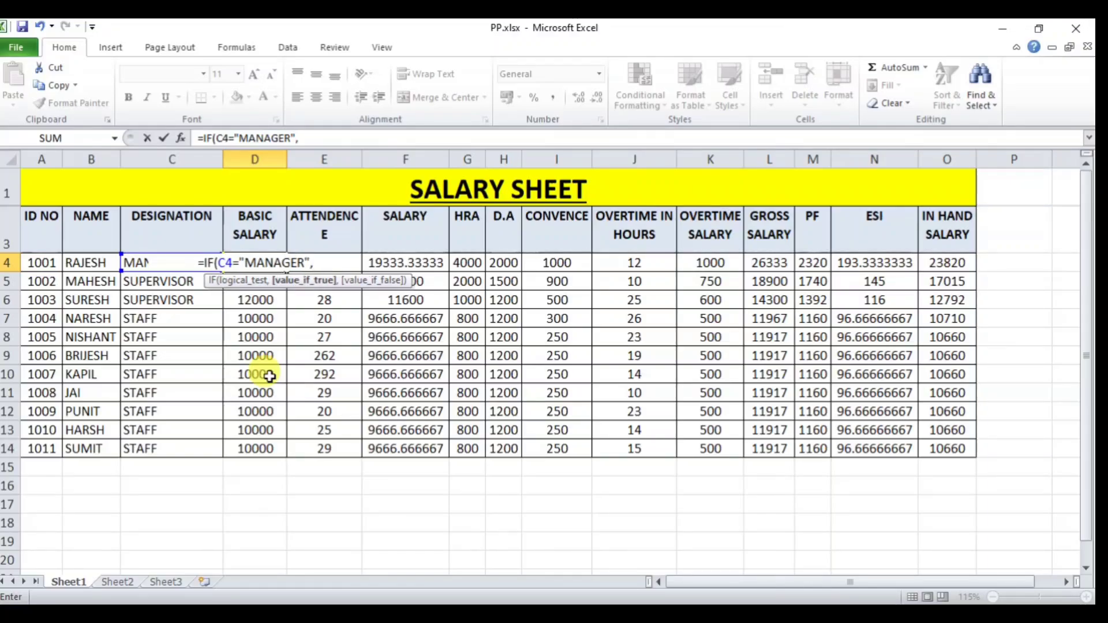
pyautogui.write('20000')
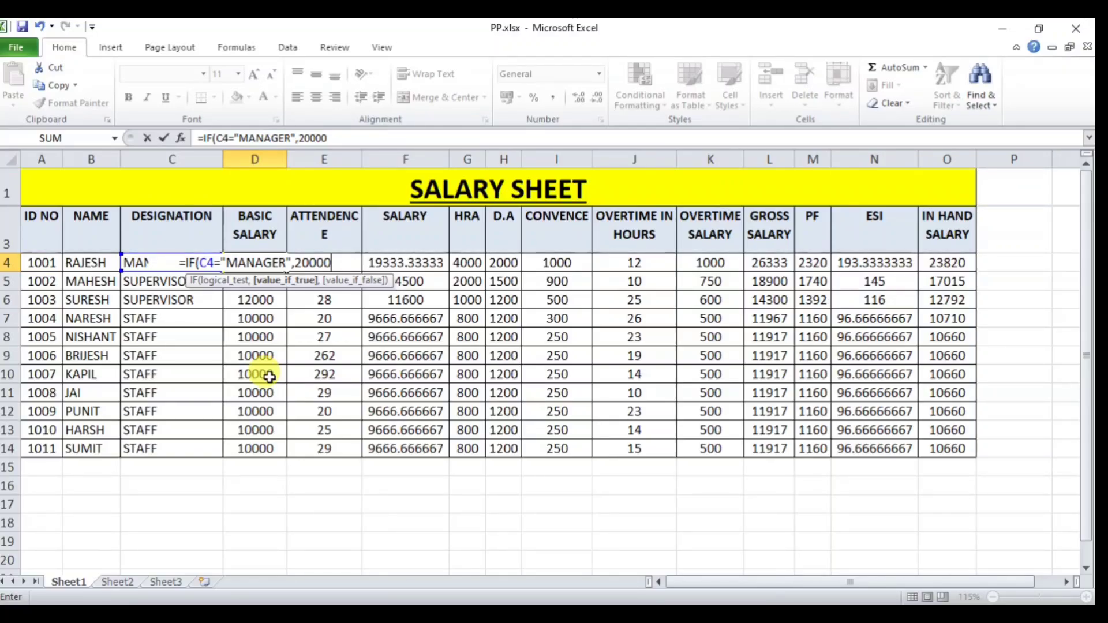
# Nest a second IF in the D4 formula that tests D4="SUPERVISOR" and returns 17000
pyautogui.write(',IF')
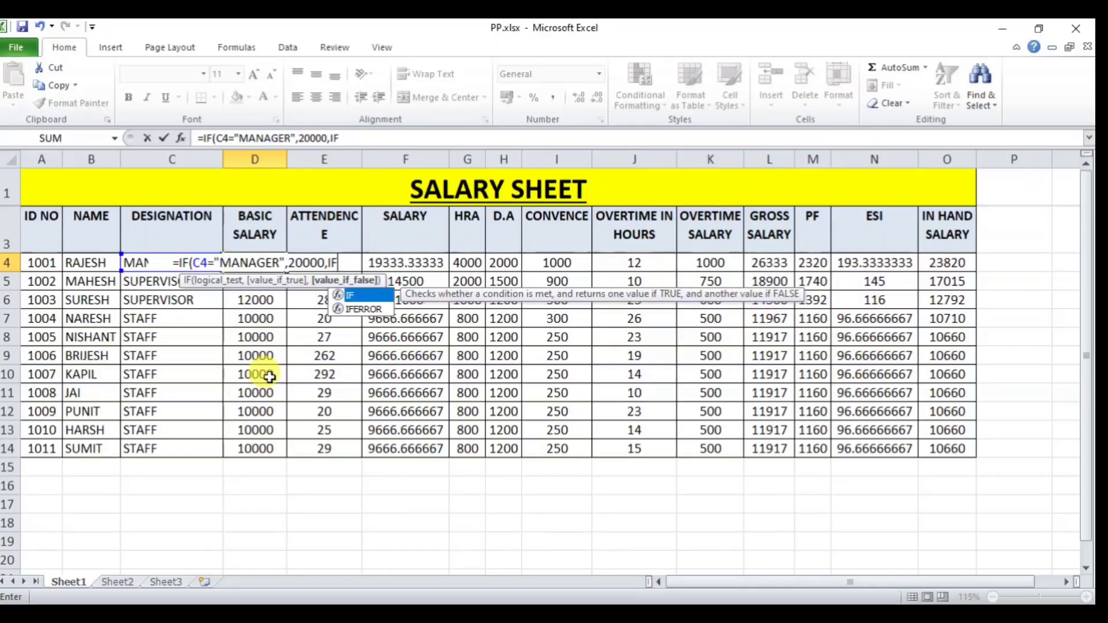
pyautogui.write('(')
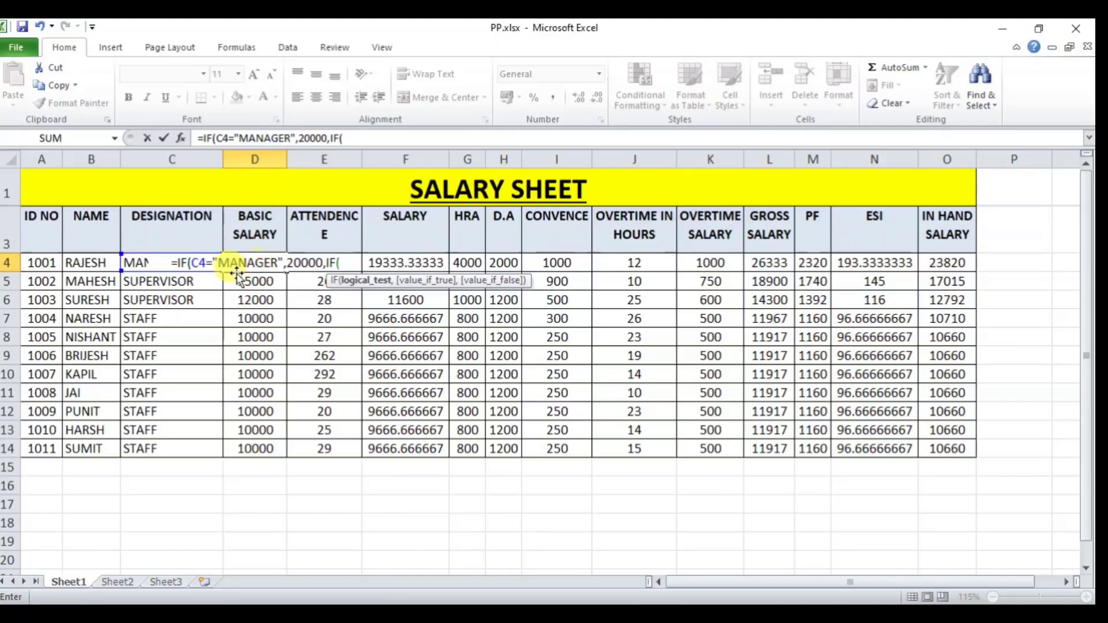
pyautogui.write('D')
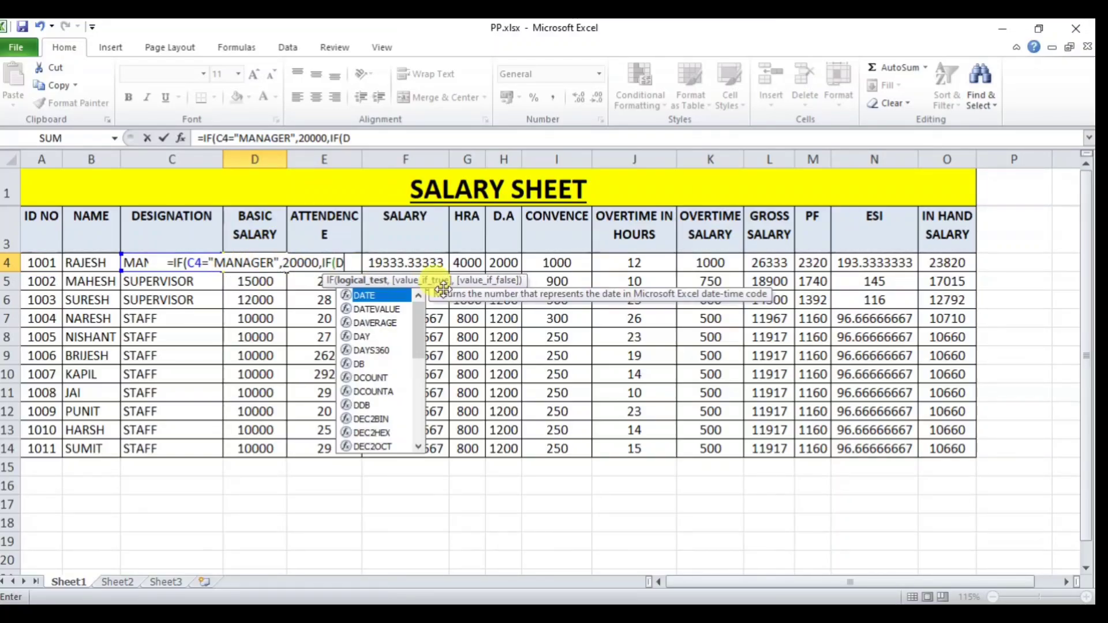
pyautogui.write('4=')
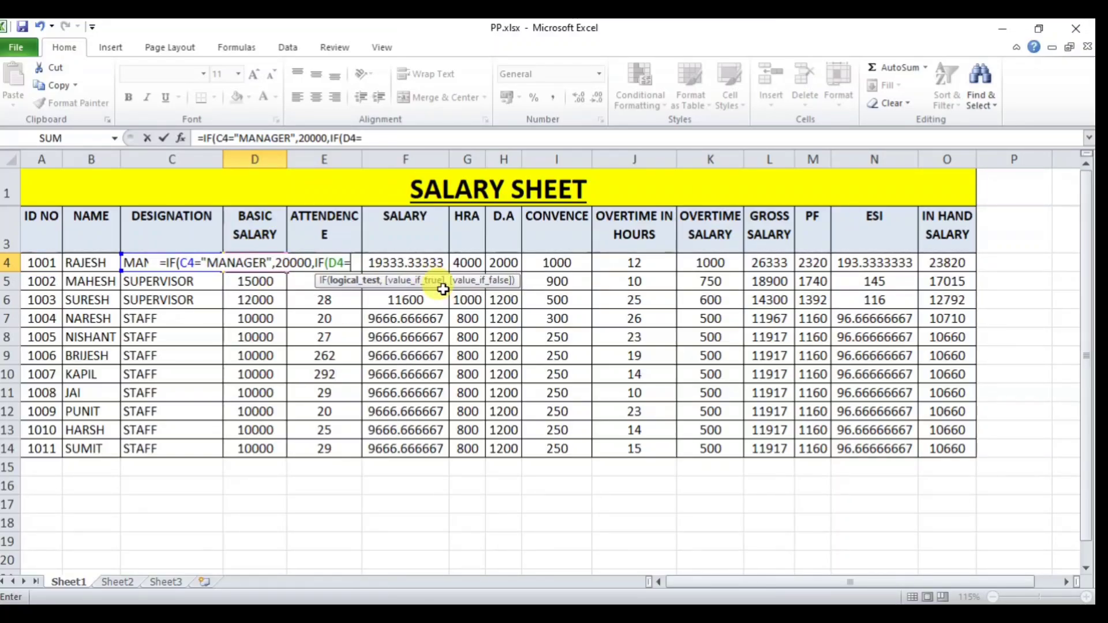
pyautogui.write('SUP')
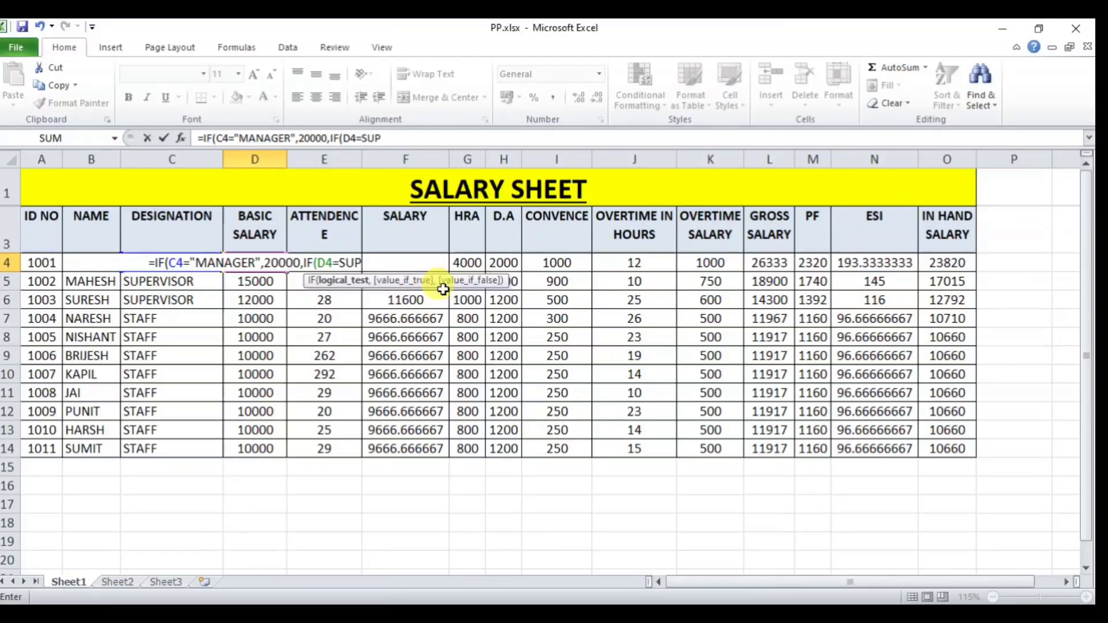
pyautogui.write('ERVI')
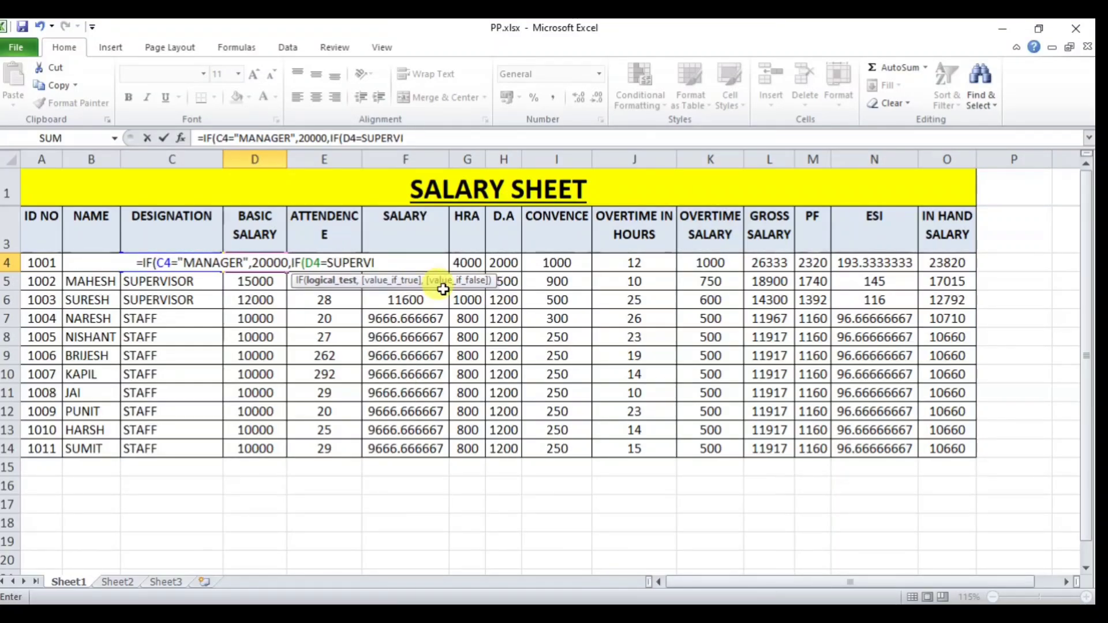
pyautogui.write('SOR')
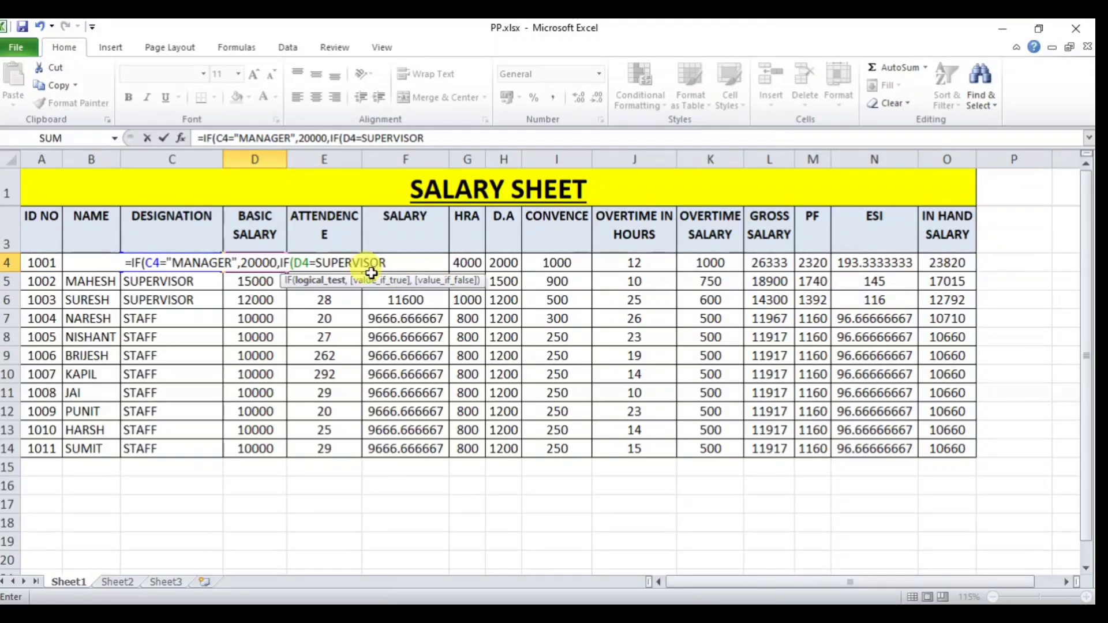
pyautogui.click(318, 263)
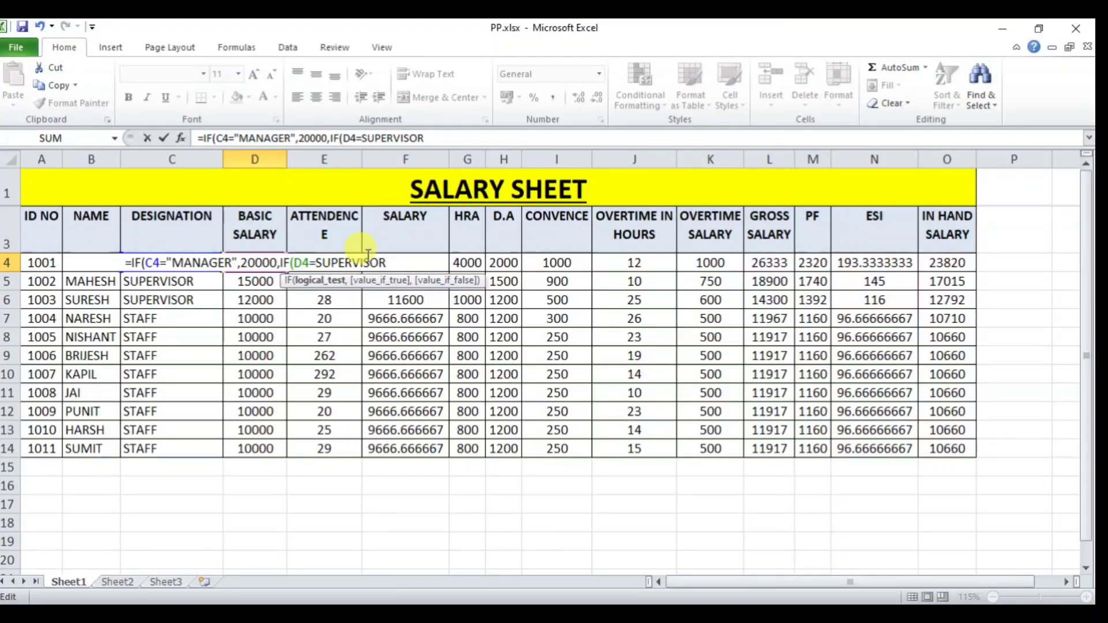
pyautogui.write('"')
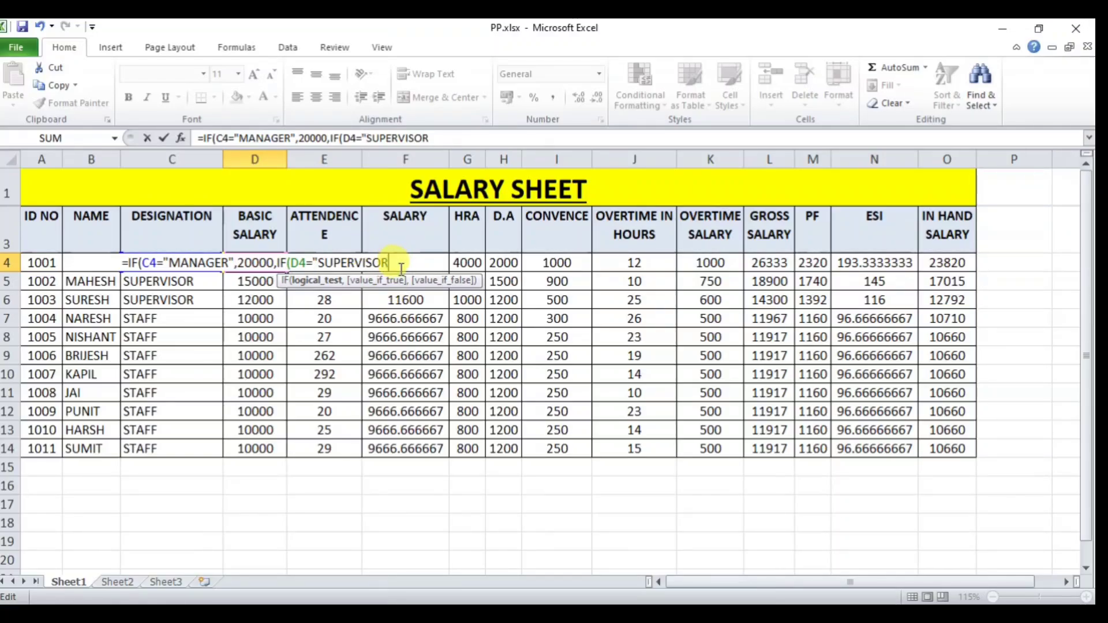
pyautogui.write('",')
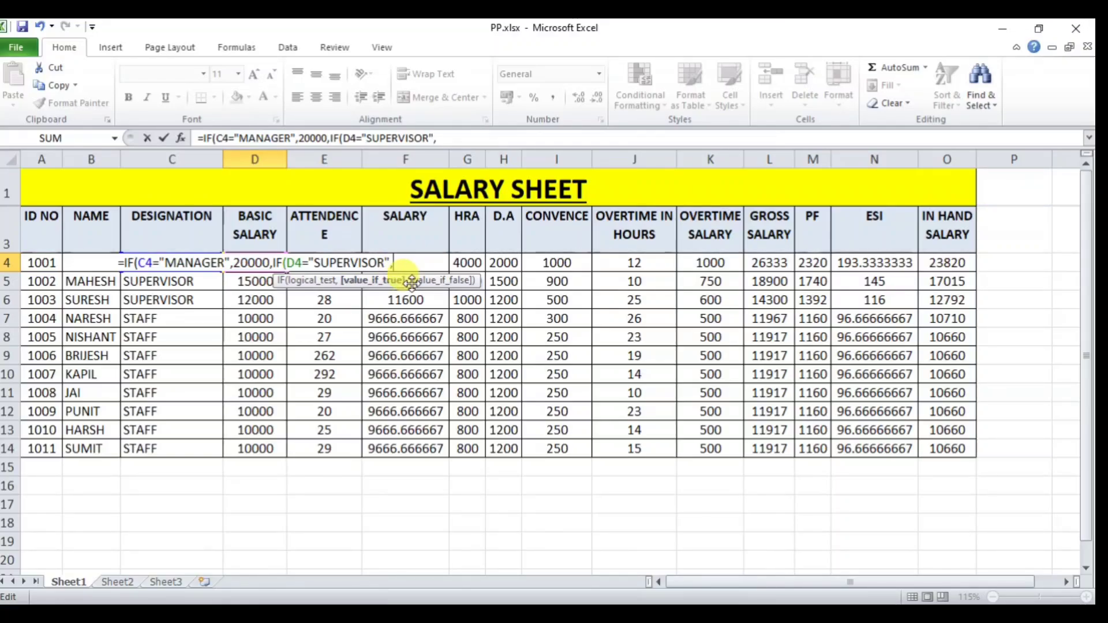
pyautogui.write('17000')
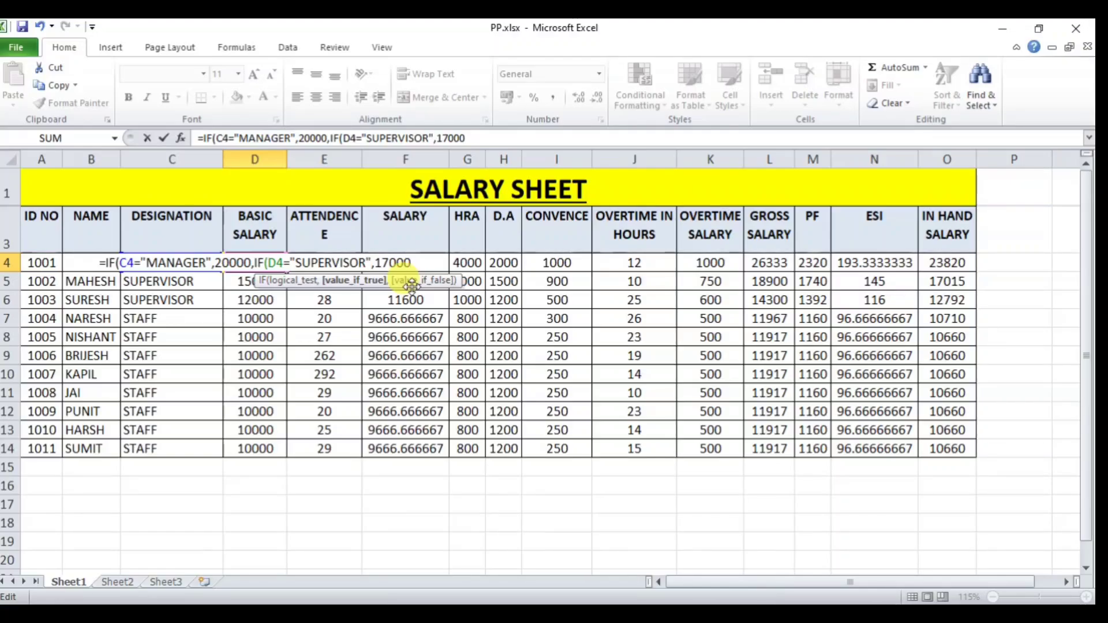
# Open a third nested IF in the formula and correct the SUPERVISOR test to refer to C4
pyautogui.write(',')
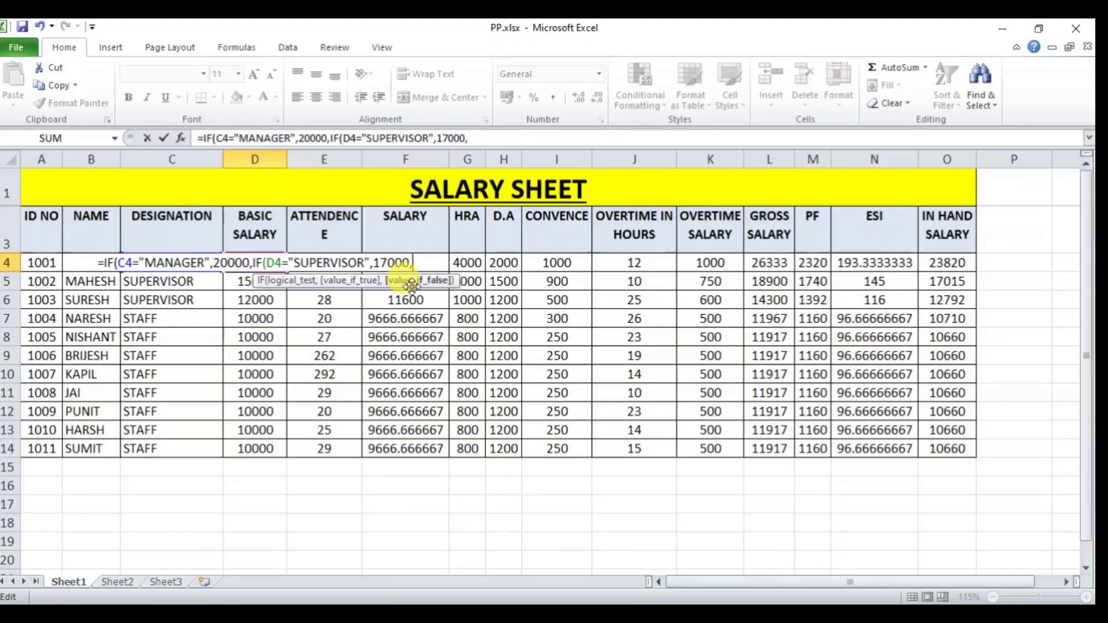
pyautogui.write('IF')
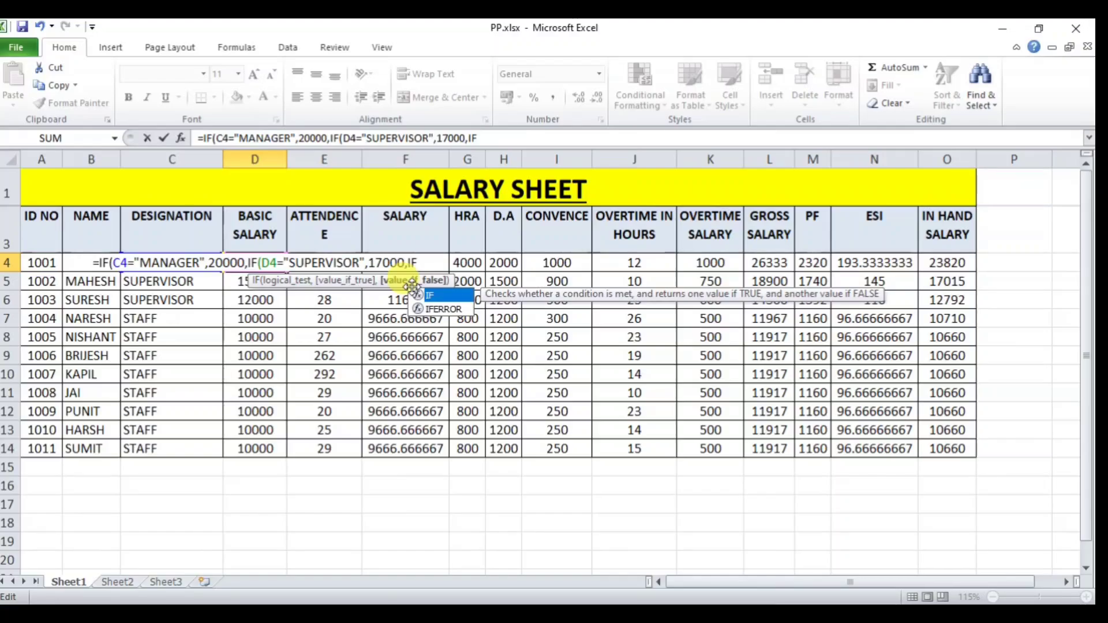
pyautogui.write('(')
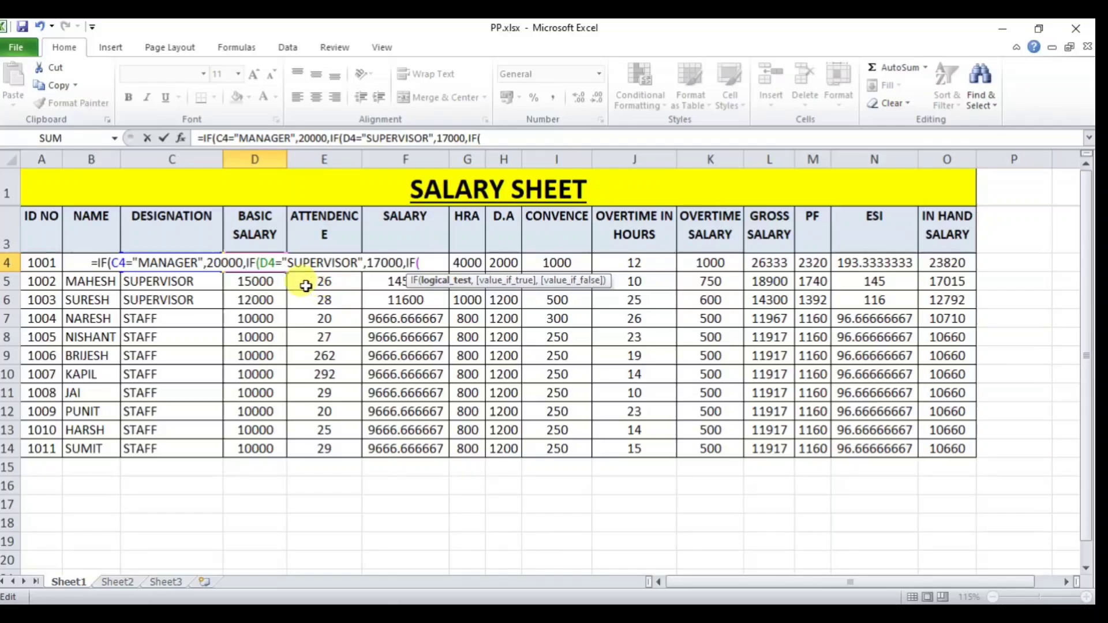
pyautogui.click(268, 263)
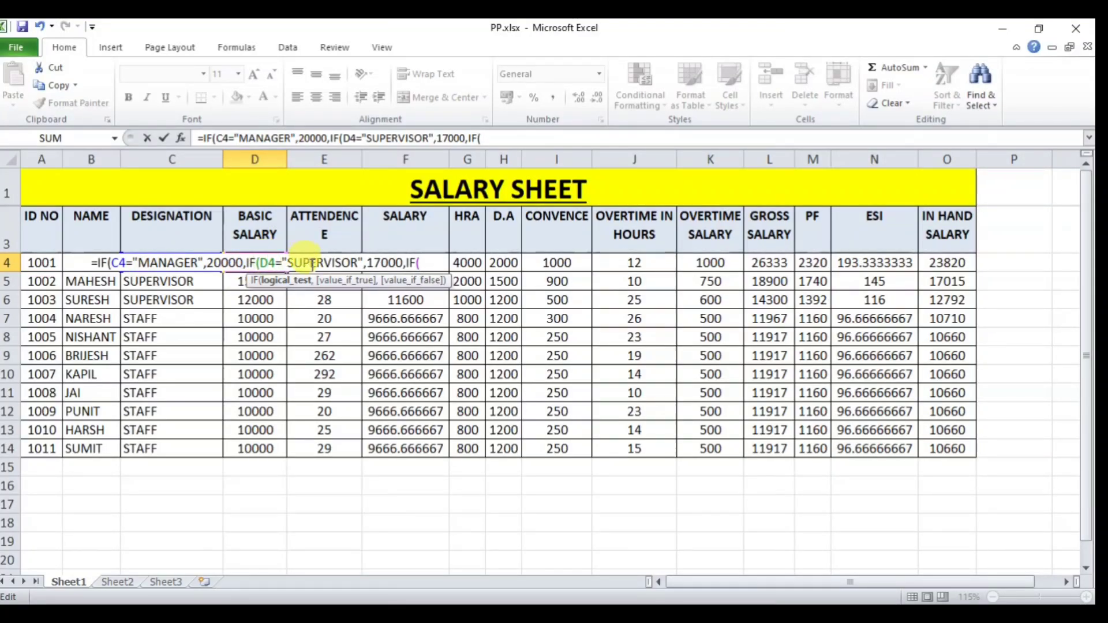
pyautogui.press('BackSpace')
pyautogui.write('C')
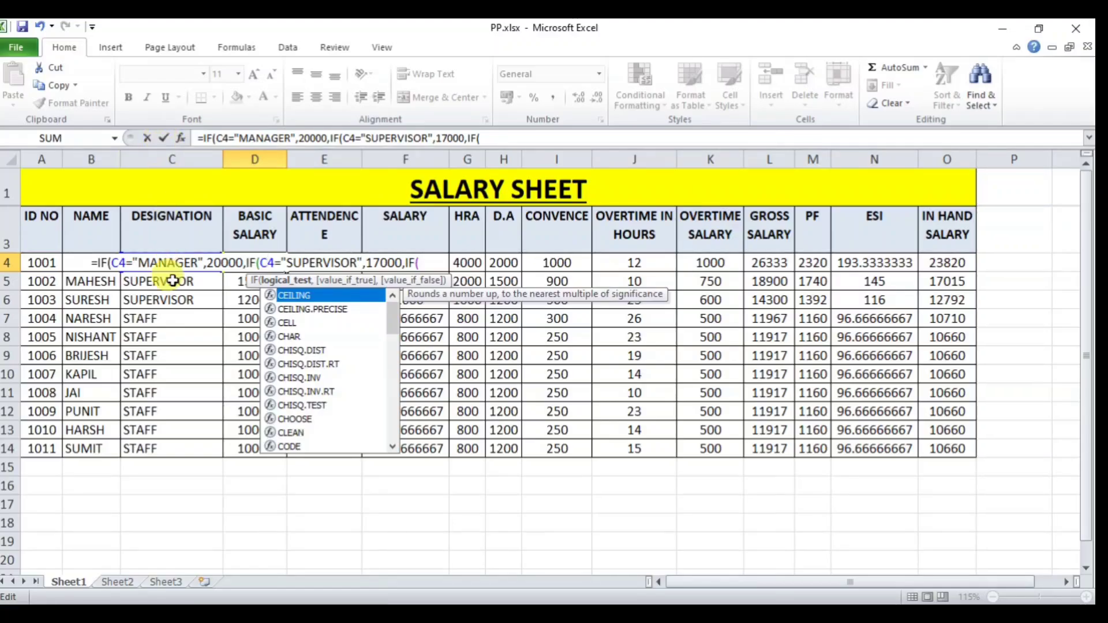
# Begin the third IF's logical test in the D4 formula with C4=
pyautogui.click(426, 263)
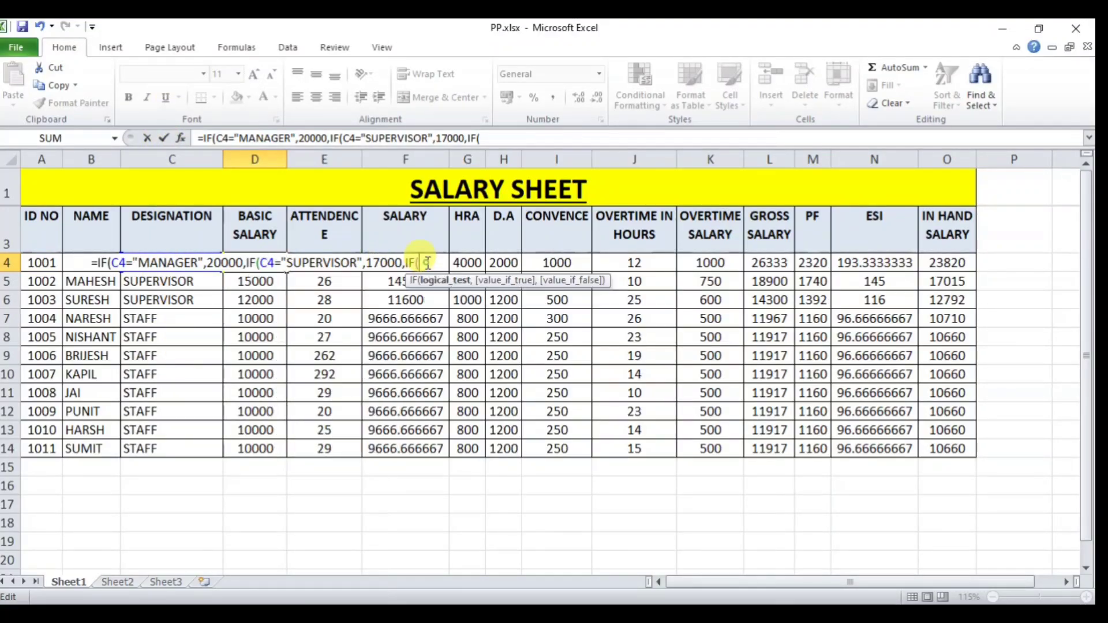
pyautogui.write('C4')
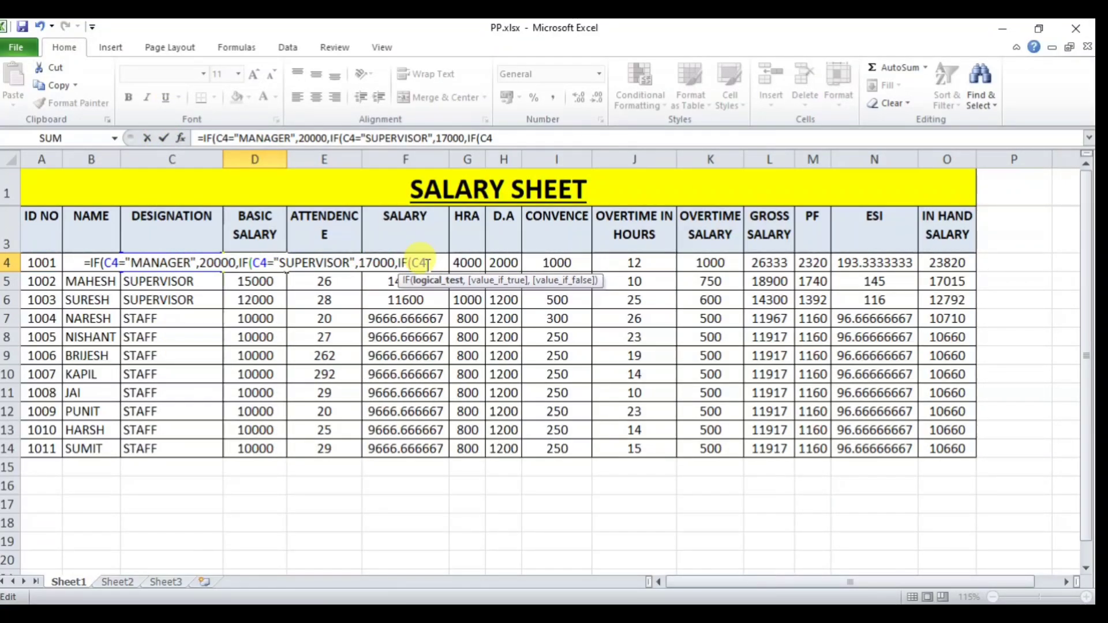
pyautogui.write('=')
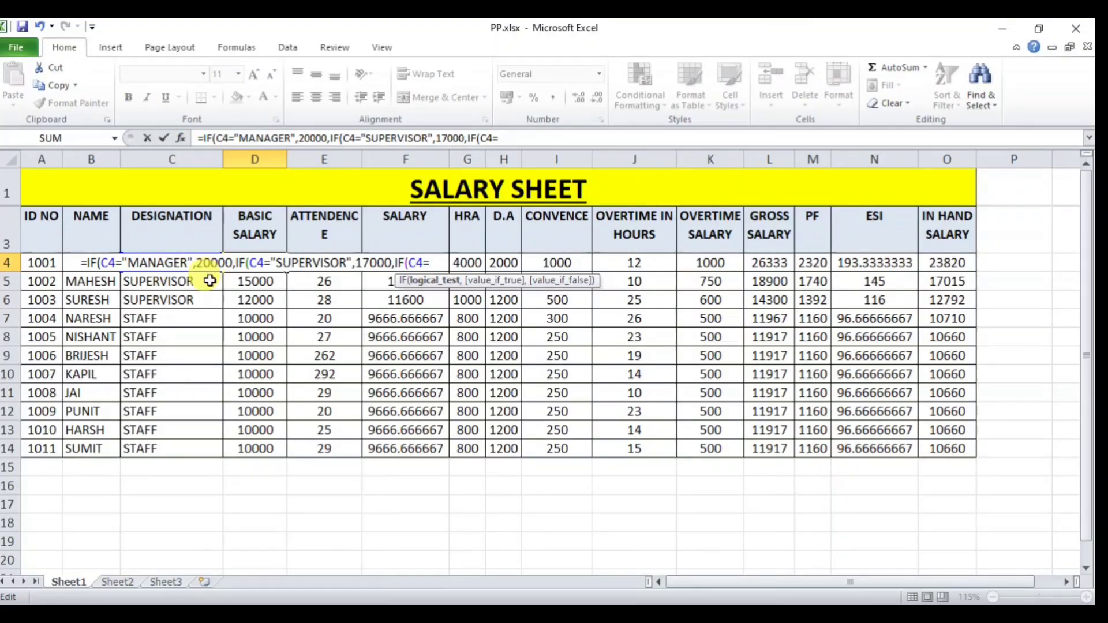
pyautogui.write('STAFF')
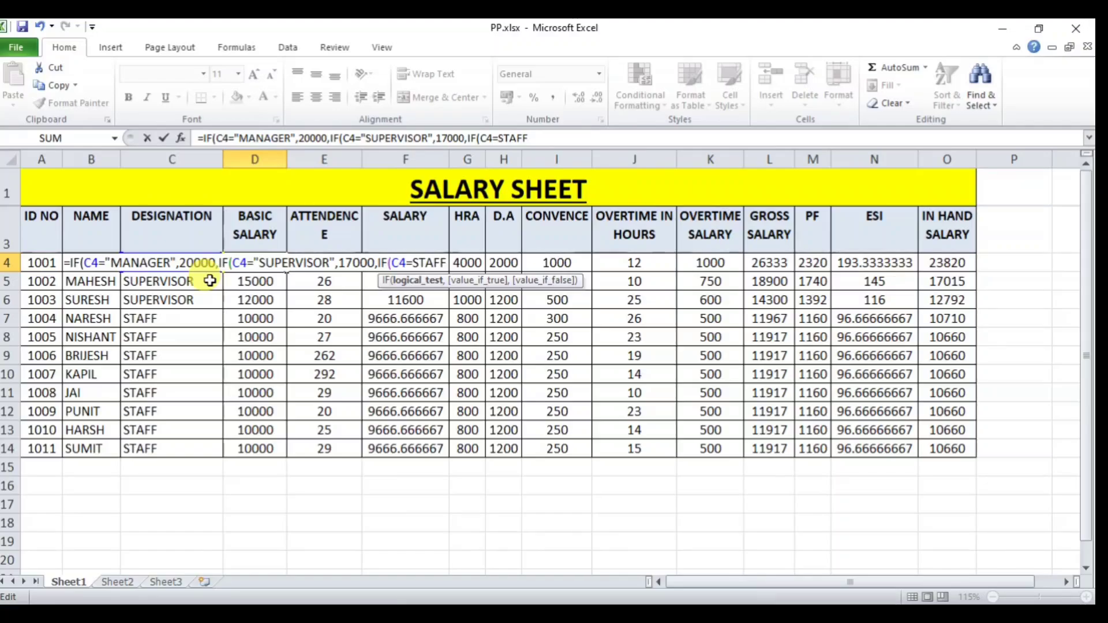
pyautogui.press('BackSpace')
pyautogui.press('BackSpace')
pyautogui.press('BackSpace')
pyautogui.press('BackSpace')
pyautogui.press('BackSpace')
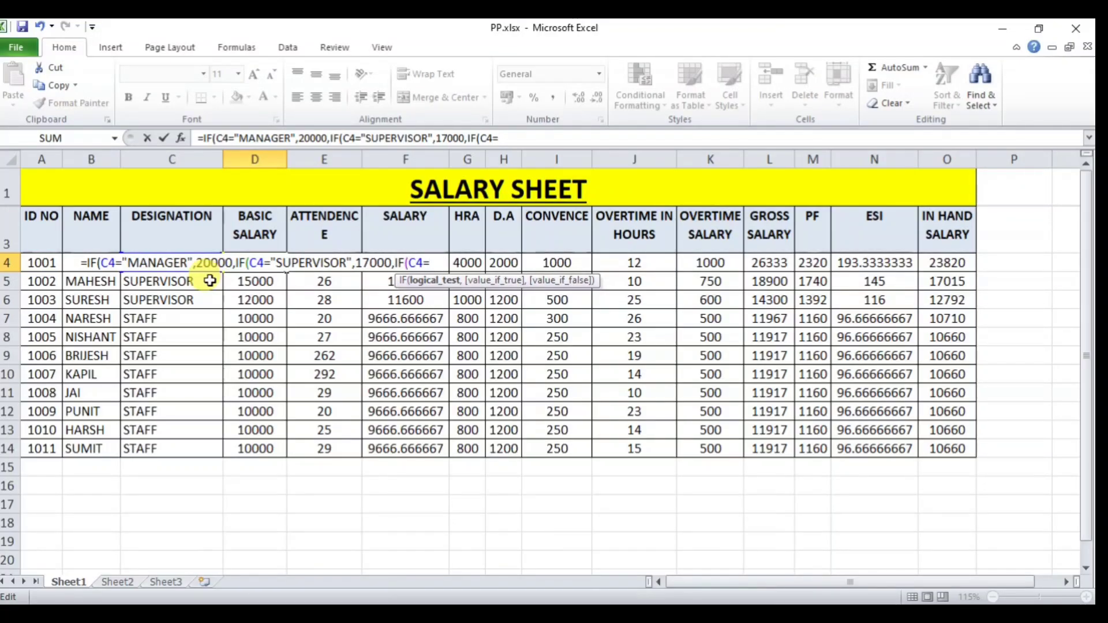
# Complete the third IF's test in the D4 formula as C4="STAFF" and return 10000 when it is true
pyautogui.write('"STA')
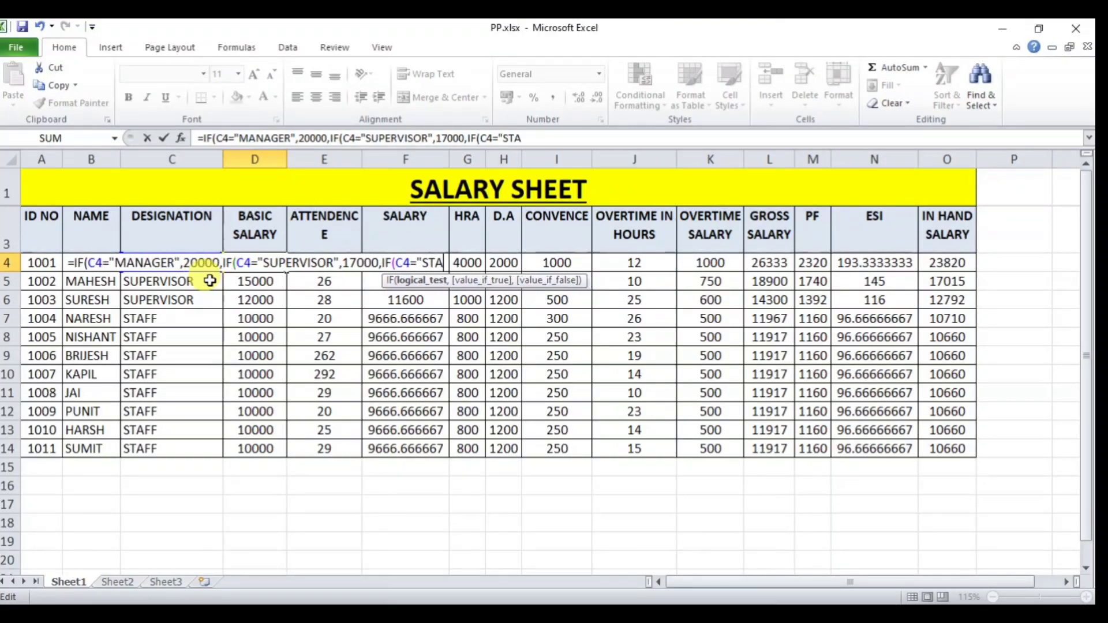
pyautogui.write('F')
pyautogui.press('BackSpace')
pyautogui.write('FF')
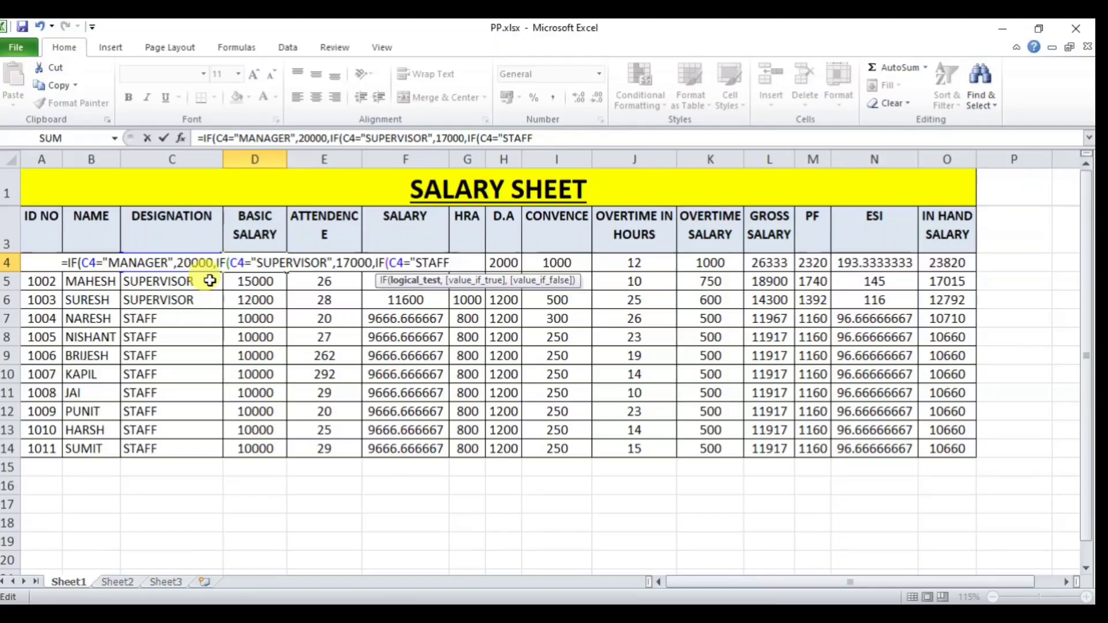
pyautogui.write('",')
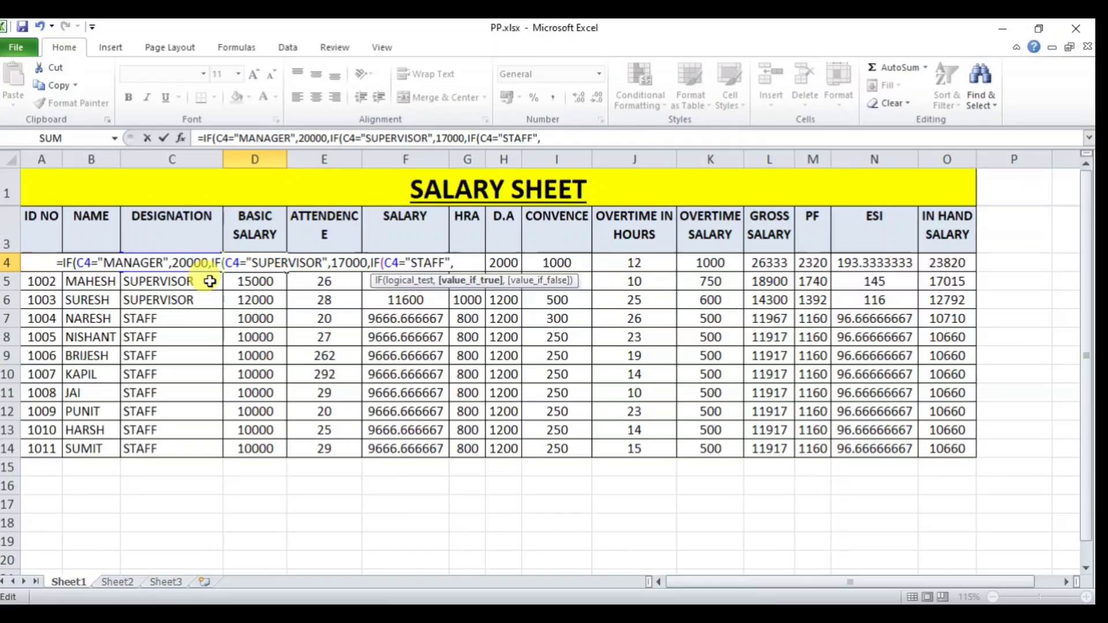
pyautogui.write('10000')
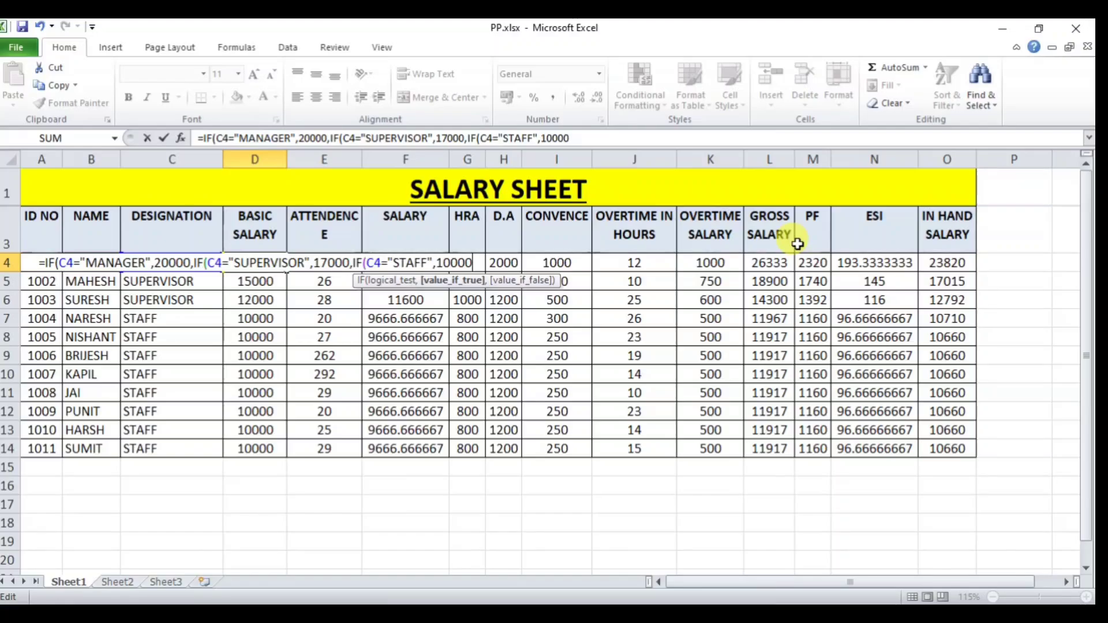
# Finish the D4 formula with 0 for any other designation and fill it down the basic salary column to D14
pyautogui.write(',')
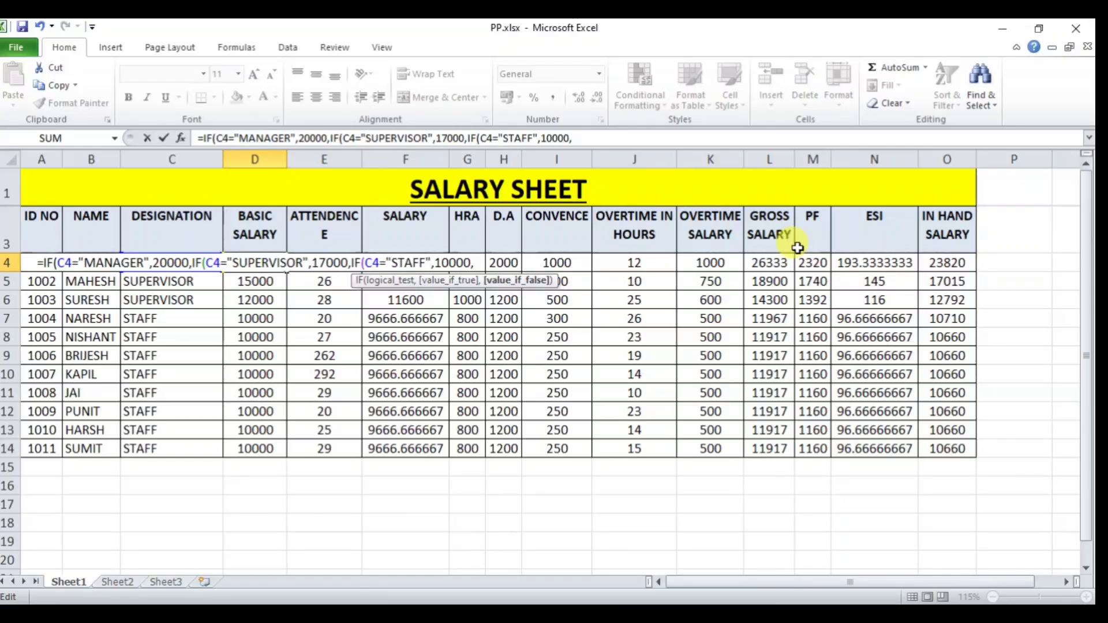
pyautogui.write('0')
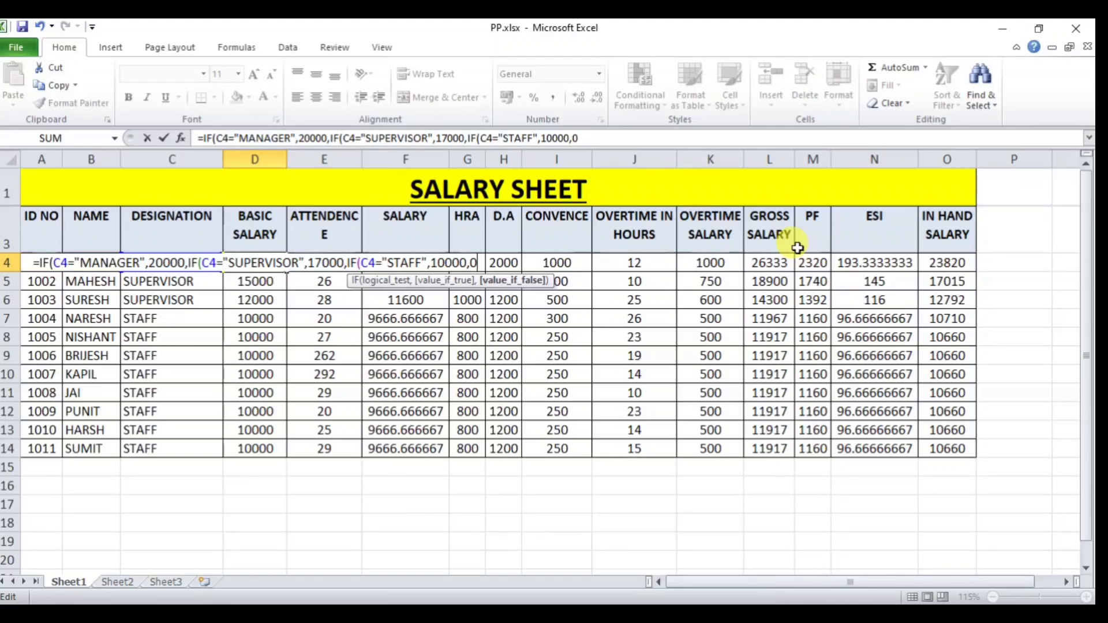
pyautogui.write(')))')
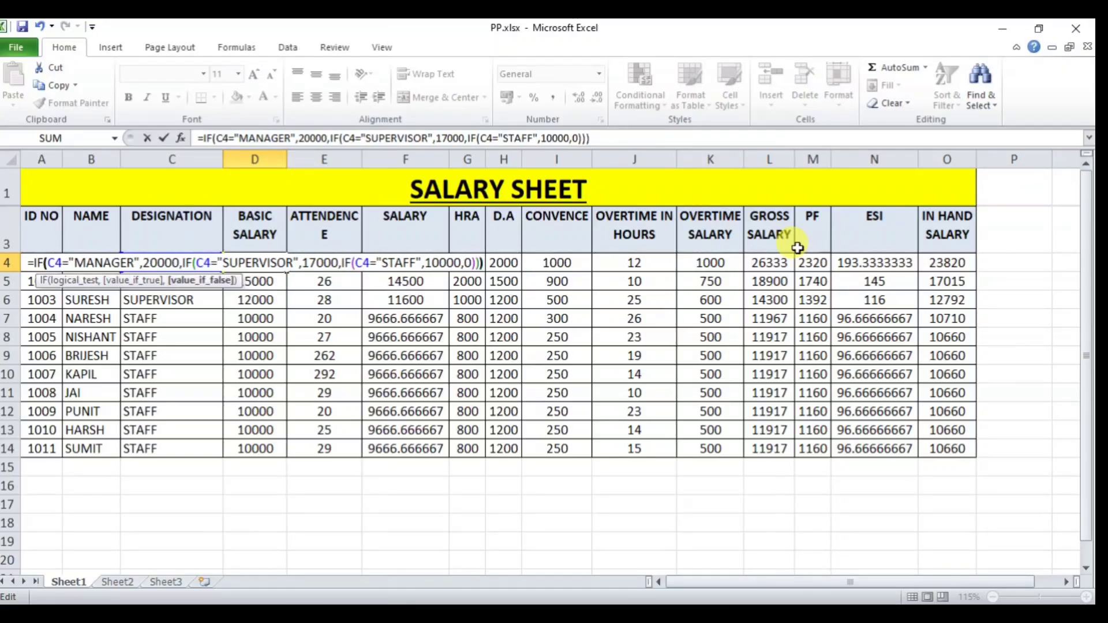
pyautogui.press('Return')
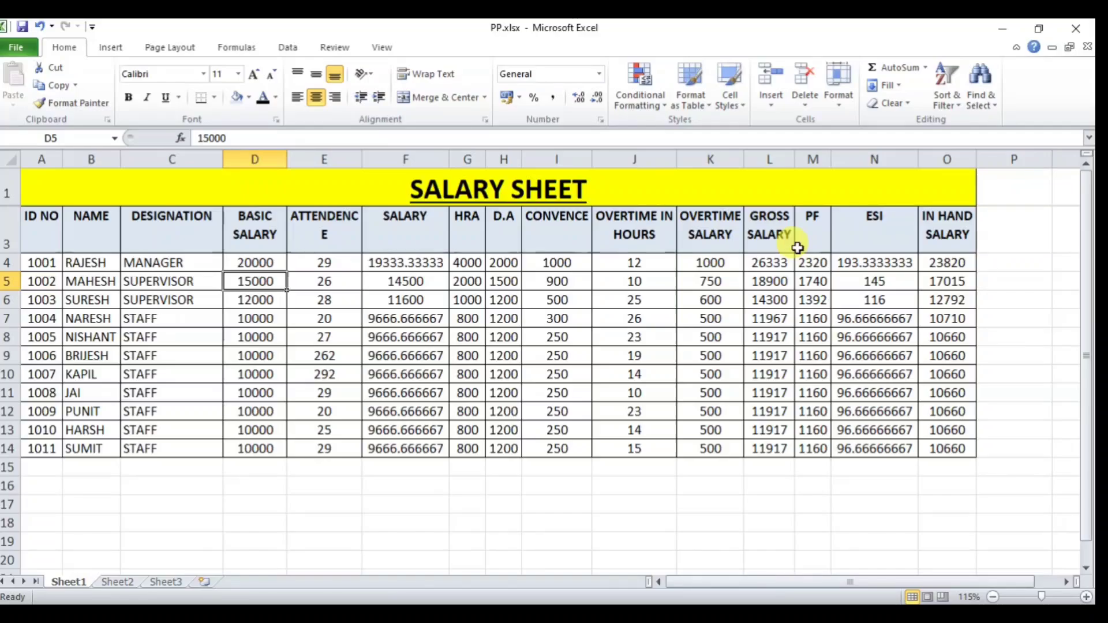
pyautogui.click(261, 263)
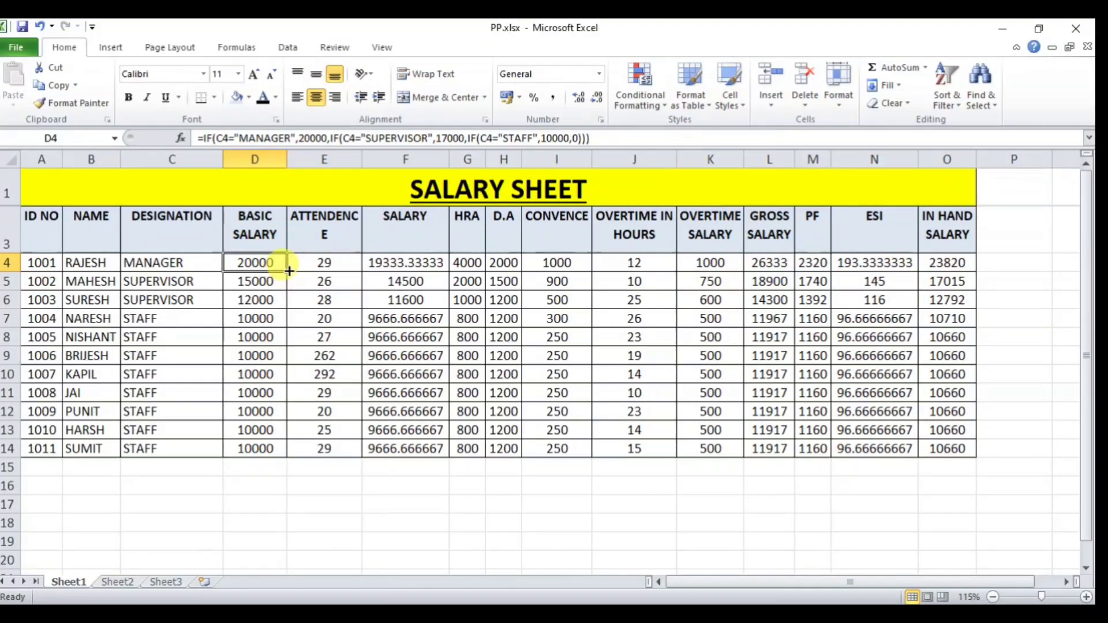
pyautogui.moveTo(287, 272); pyautogui.dragTo(286, 456)
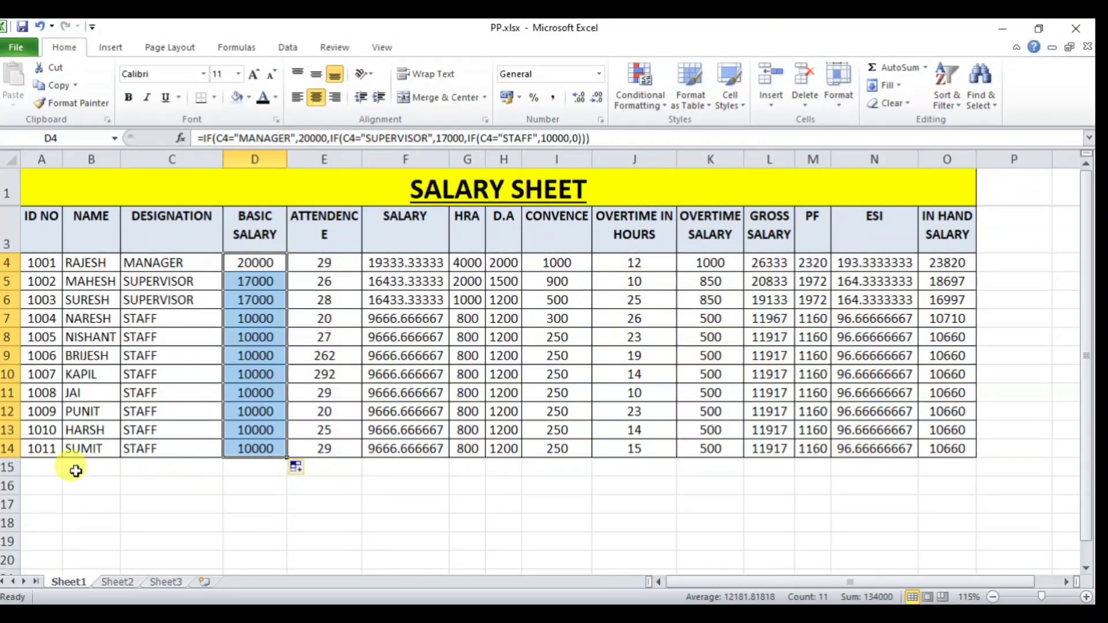
# Add a new employee in row 15 with the next ID number, the employee's name and the designation STAFF
pyautogui.click(41, 469)
pyautogui.write('1012')
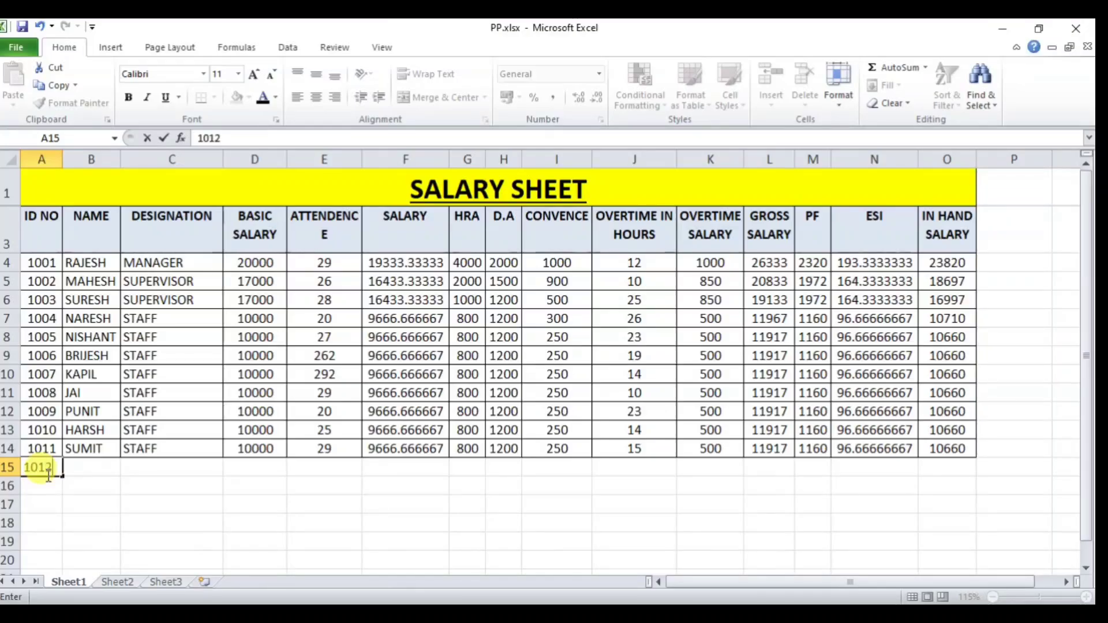
pyautogui.press('Tab')
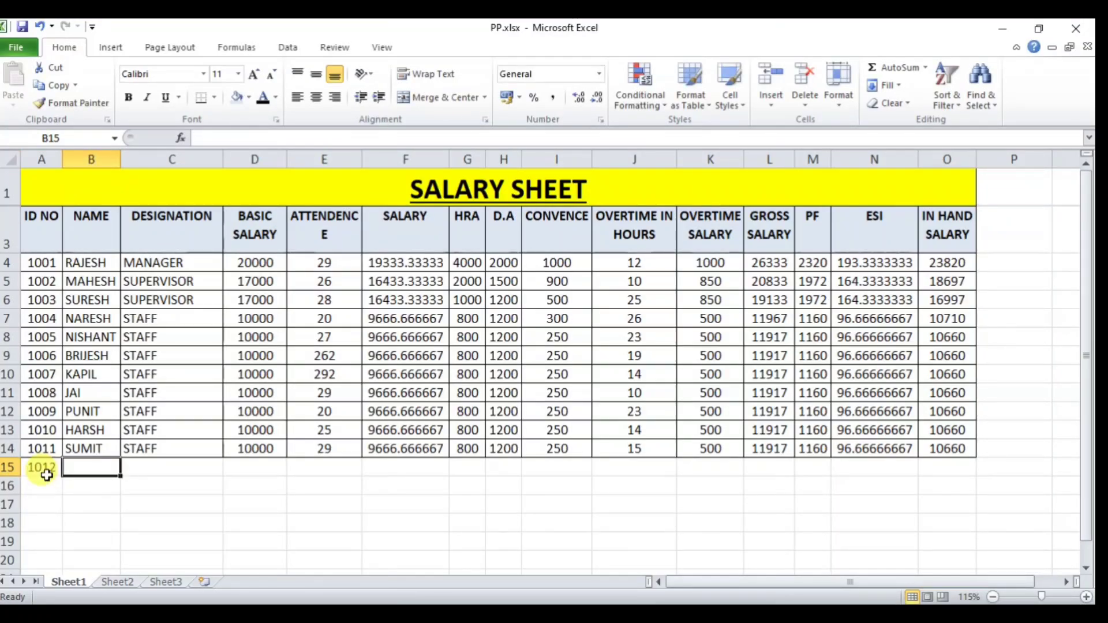
pyautogui.write('RAHUL')
pyautogui.press('Tab')
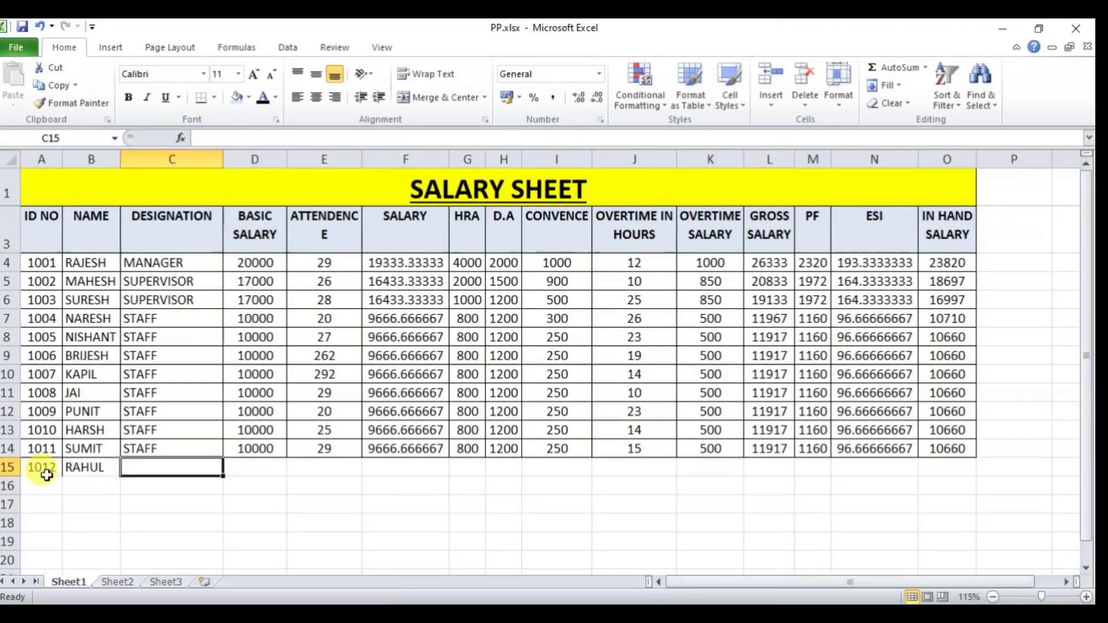
pyautogui.write('STAFF')
pyautogui.press('Tab')
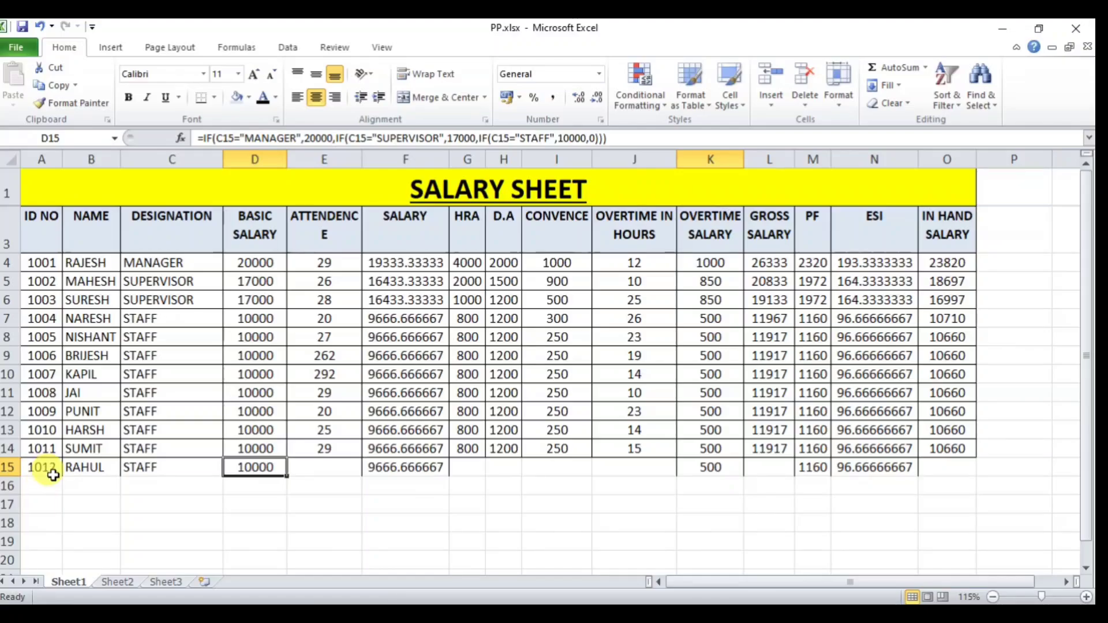
# Test the basic salary formula in row 15 by setting the designation in C15 to MANAGER, and finally to SUPERVISOR
pyautogui.click(169, 471)
pyautogui.write('MANAGER')
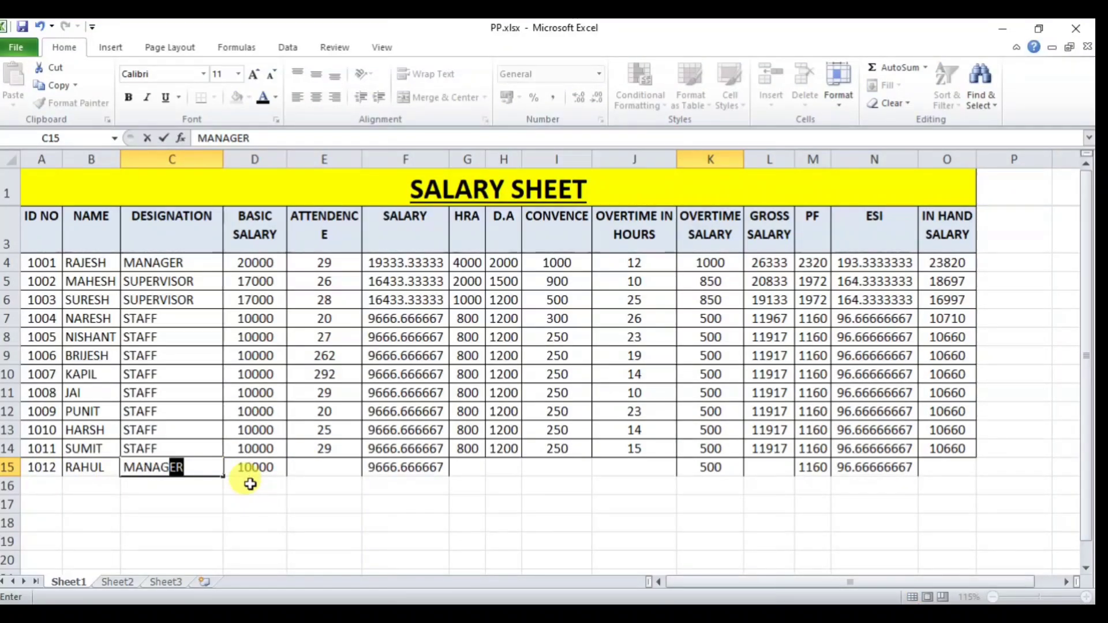
pyautogui.press('Tab')
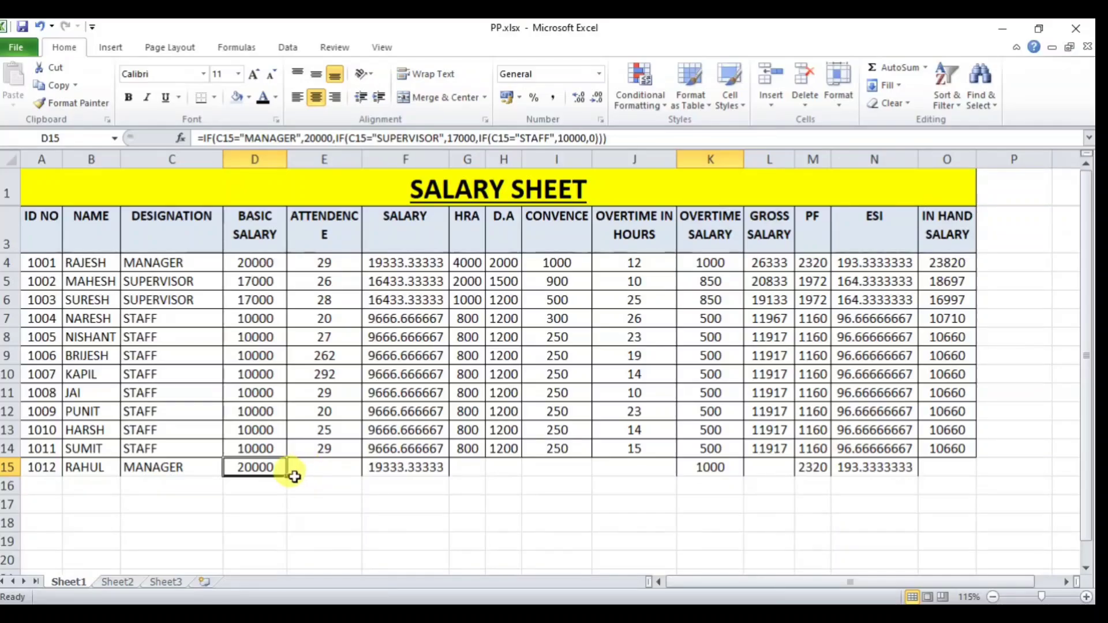
pyautogui.click(130, 477)
pyautogui.write('SUPERVISOR')
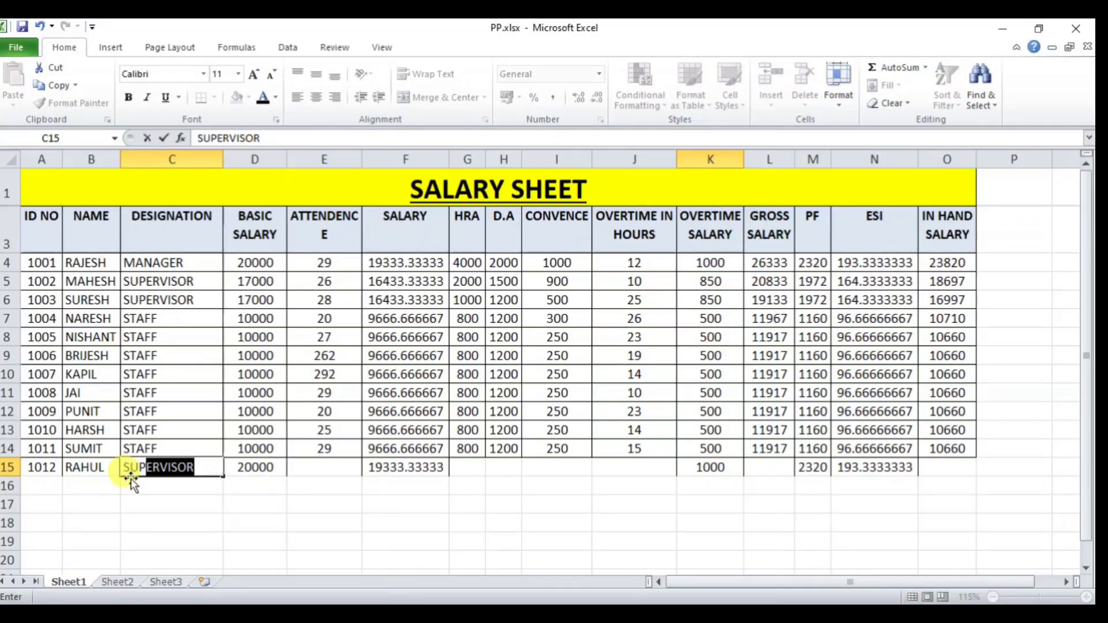
pyautogui.press('Tab')
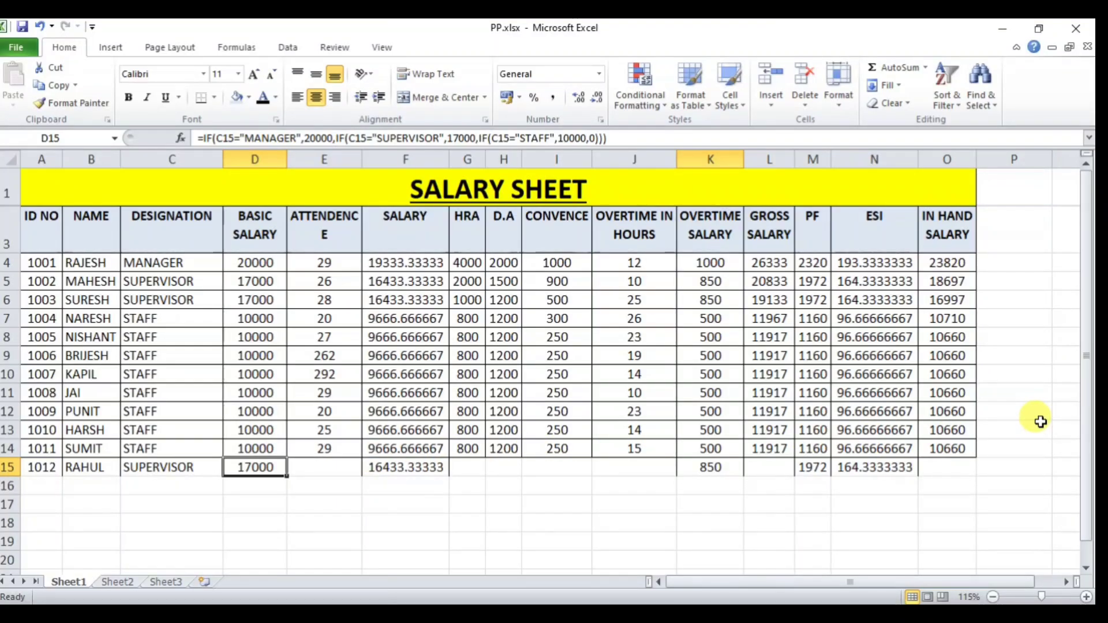
# Compare the designations in column C with the basic salaries the formula assigns in column D
pyautogui.moveTo(252, 263); pyautogui.dragTo(255, 338)
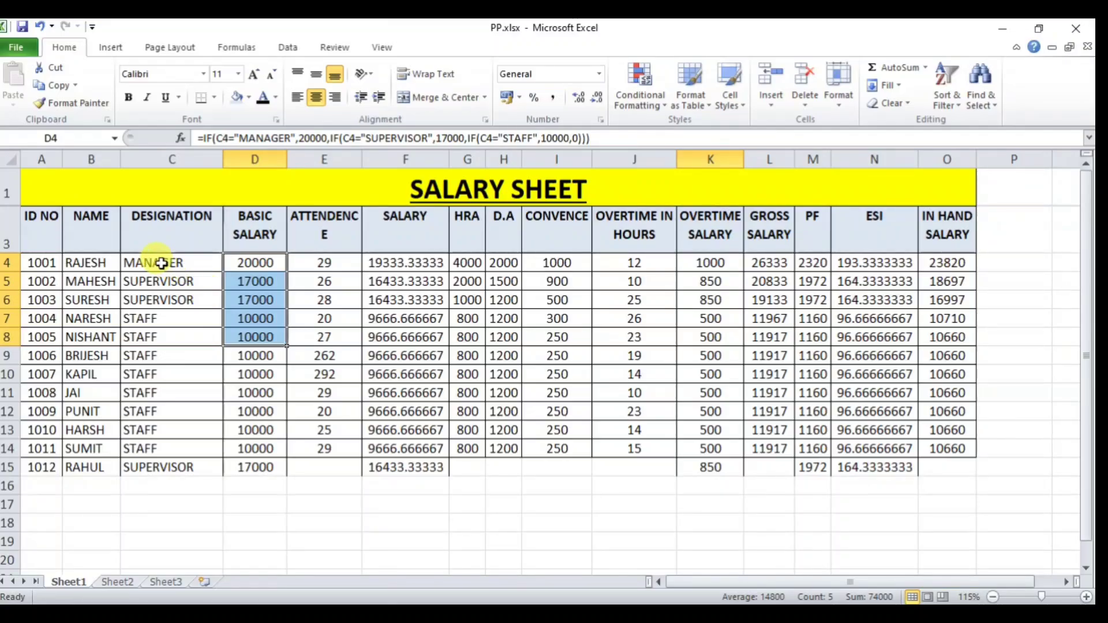
pyautogui.click(249, 264)
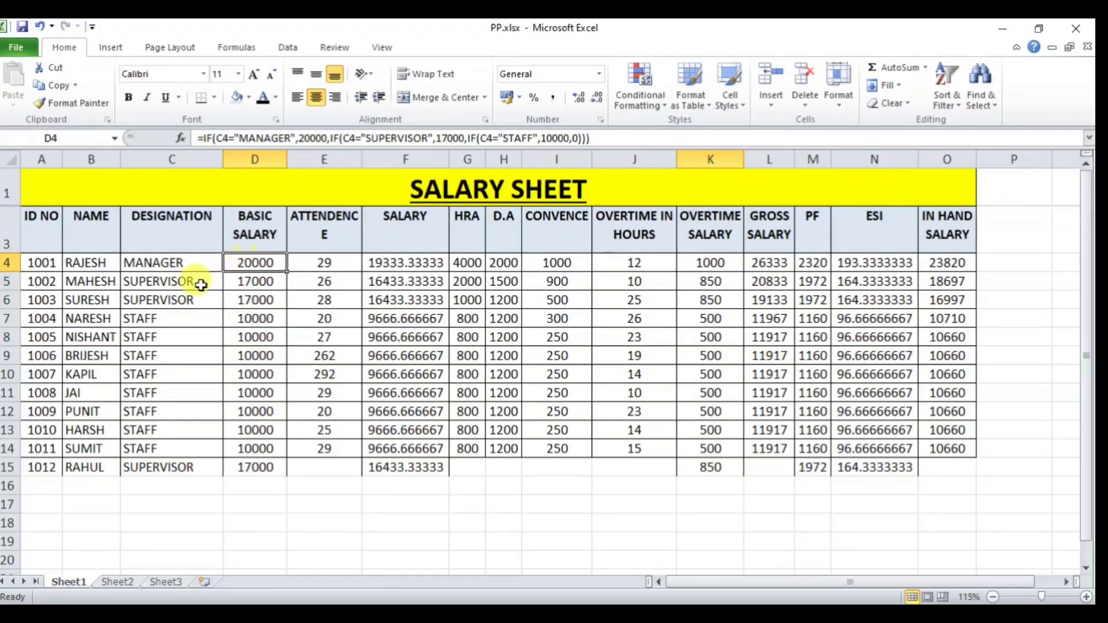
pyautogui.moveTo(187, 282); pyautogui.dragTo(172, 447)
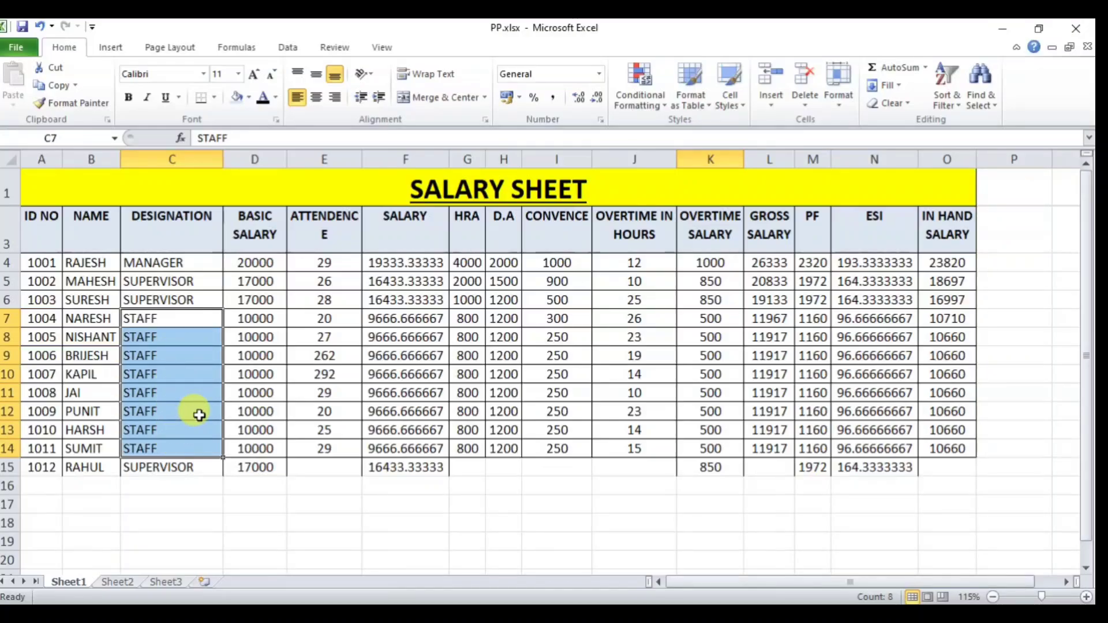
pyautogui.click(151, 467)
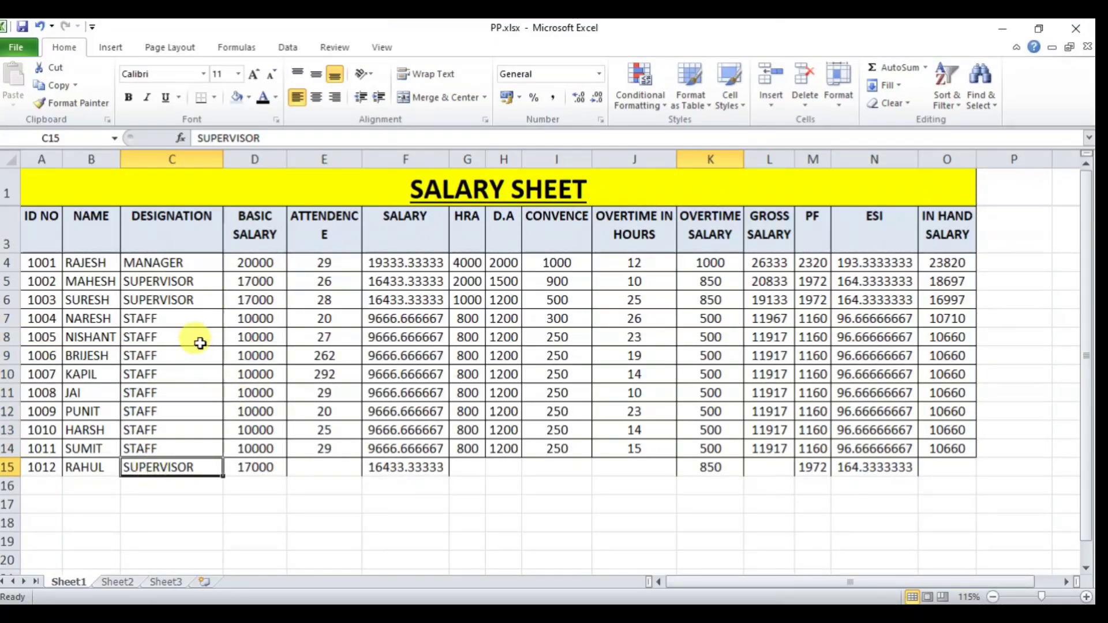
pyautogui.moveTo(257, 267); pyautogui.dragTo(260, 424)
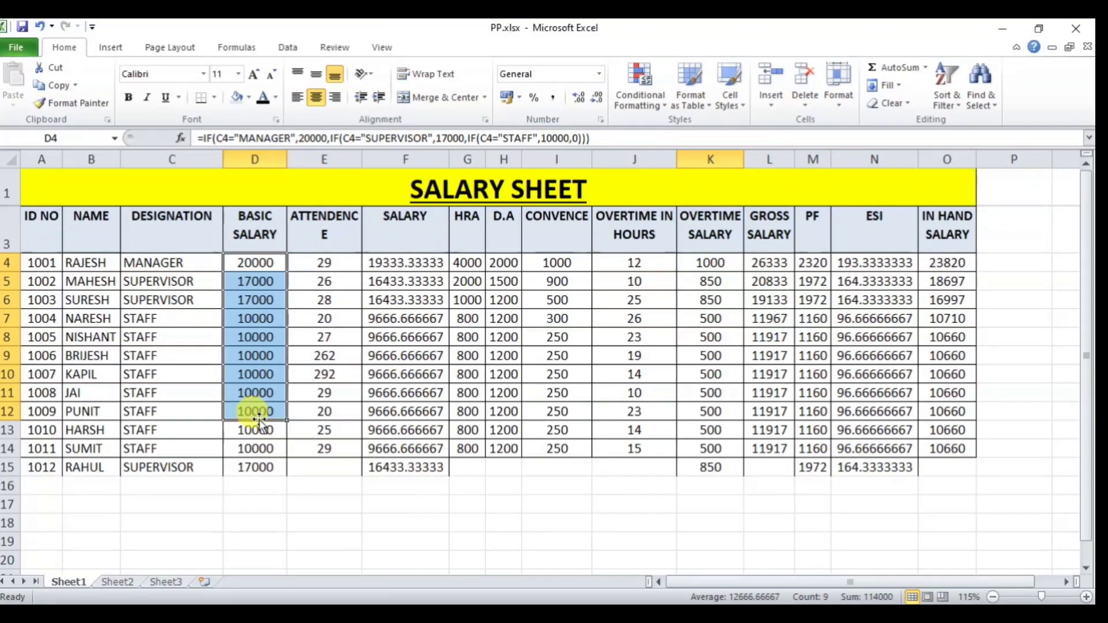
pyautogui.click(43, 321)
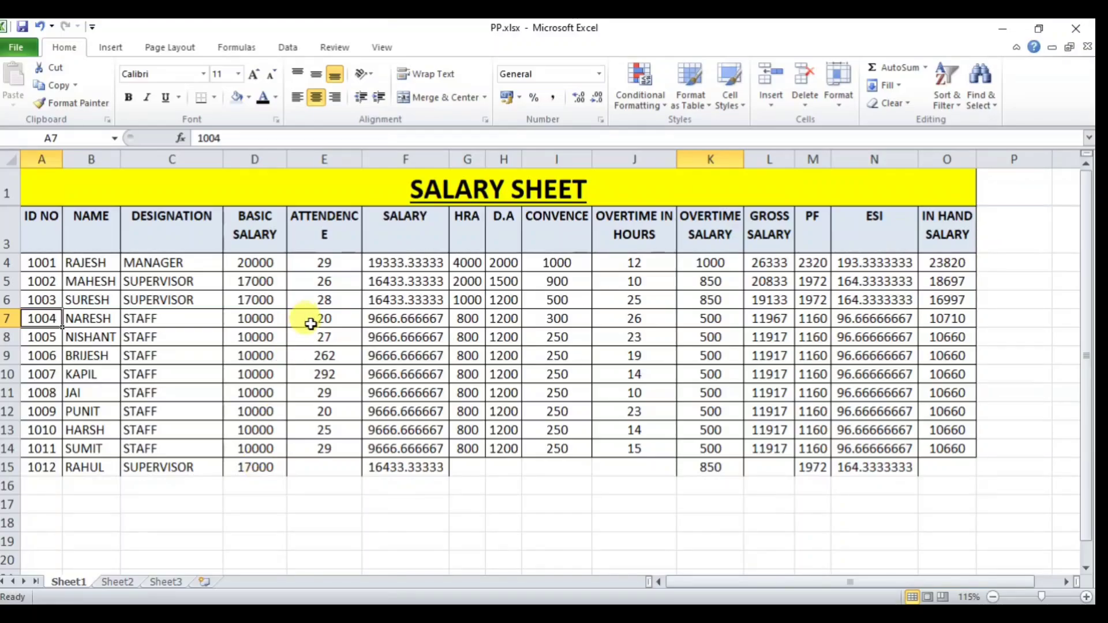
# Fit column E's width to its contents and extend its header to read ATTENDENCE (PRESENT)
pyautogui.doubleClick(362, 159)
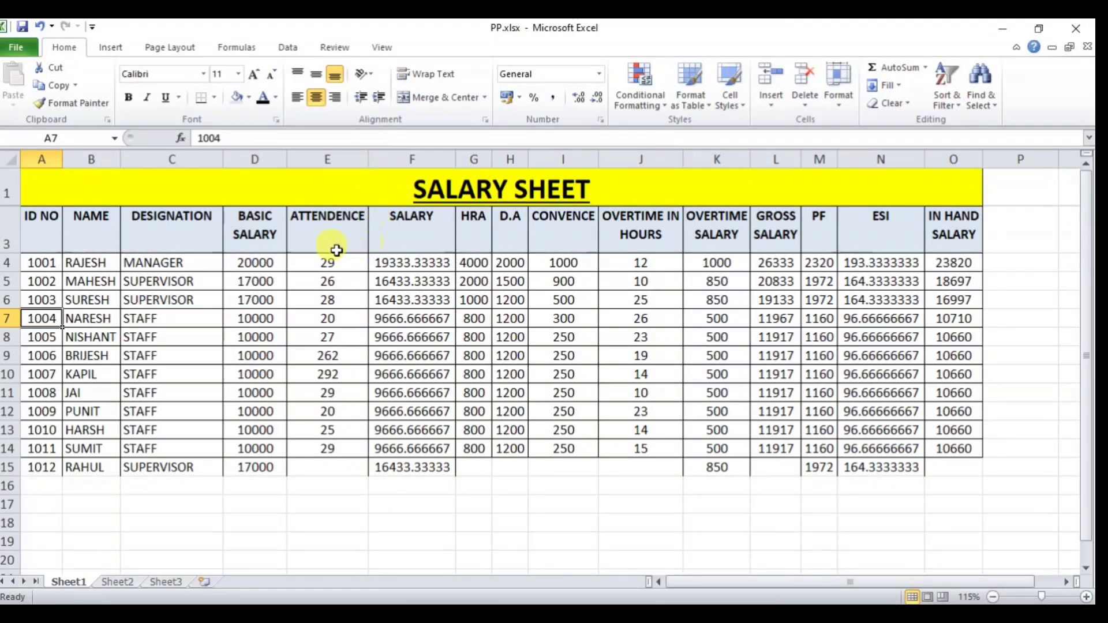
pyautogui.click(317, 266)
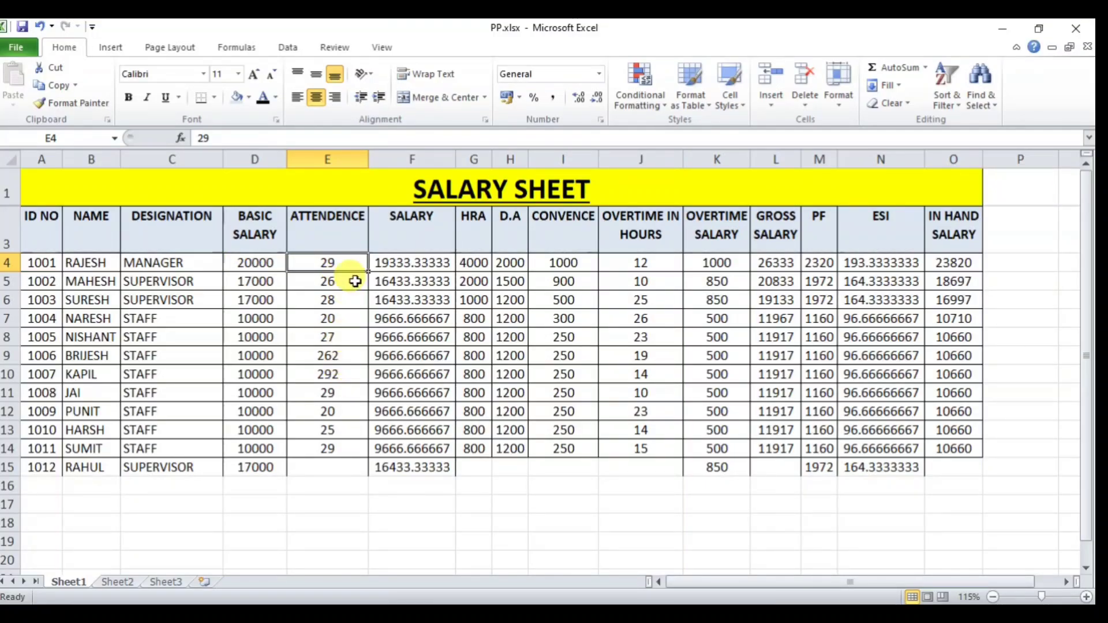
pyautogui.doubleClick(361, 226)
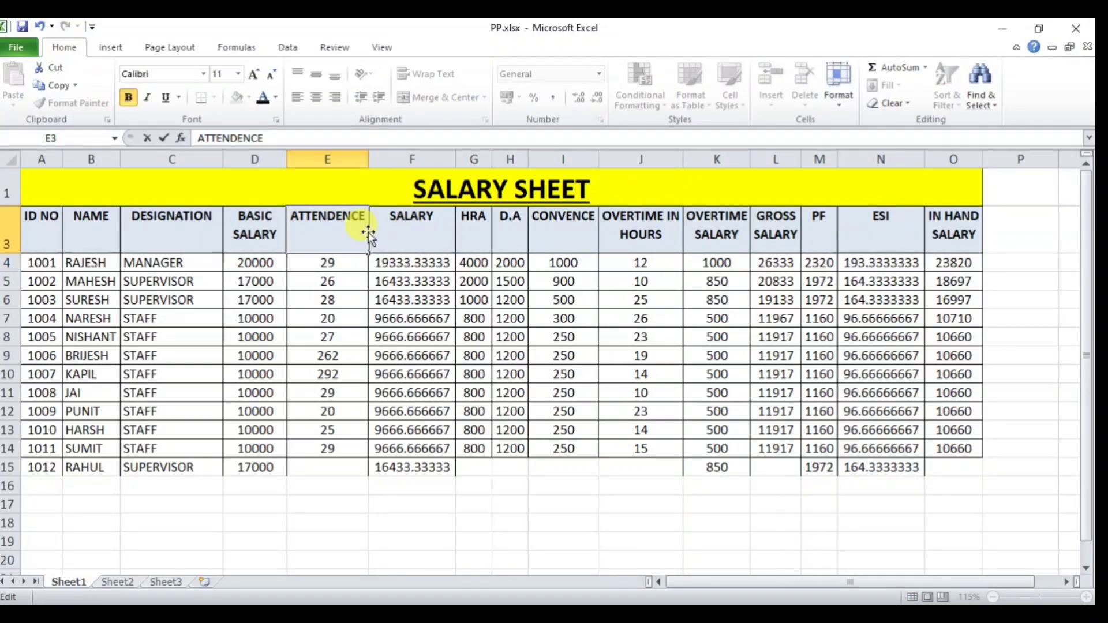
pyautogui.write('(PRESENT')
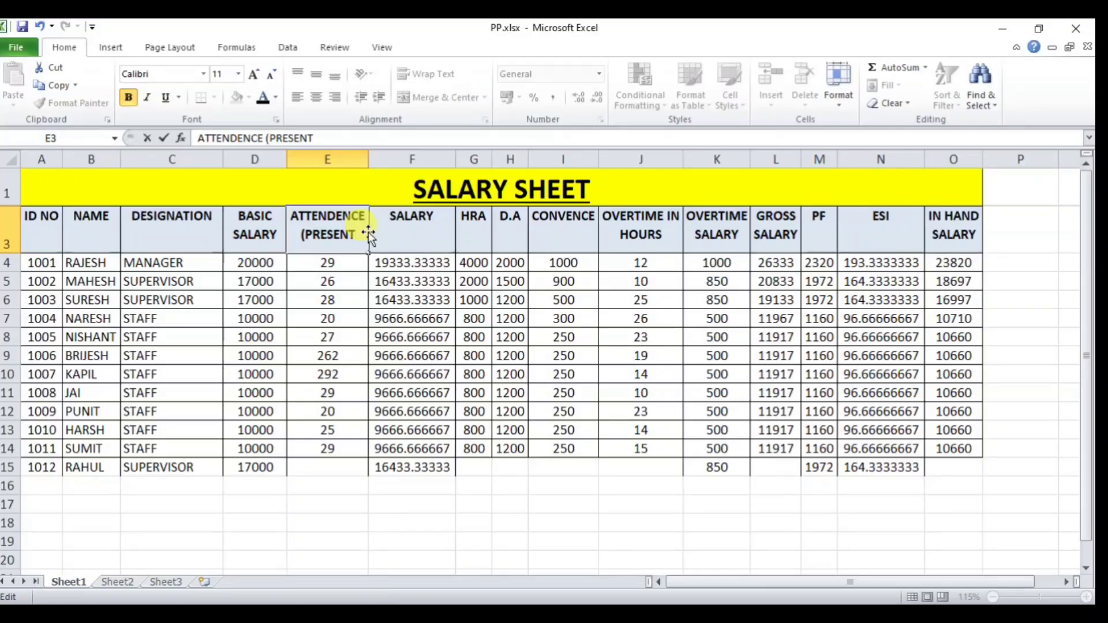
pyautogui.write(')')
pyautogui.press('Return')
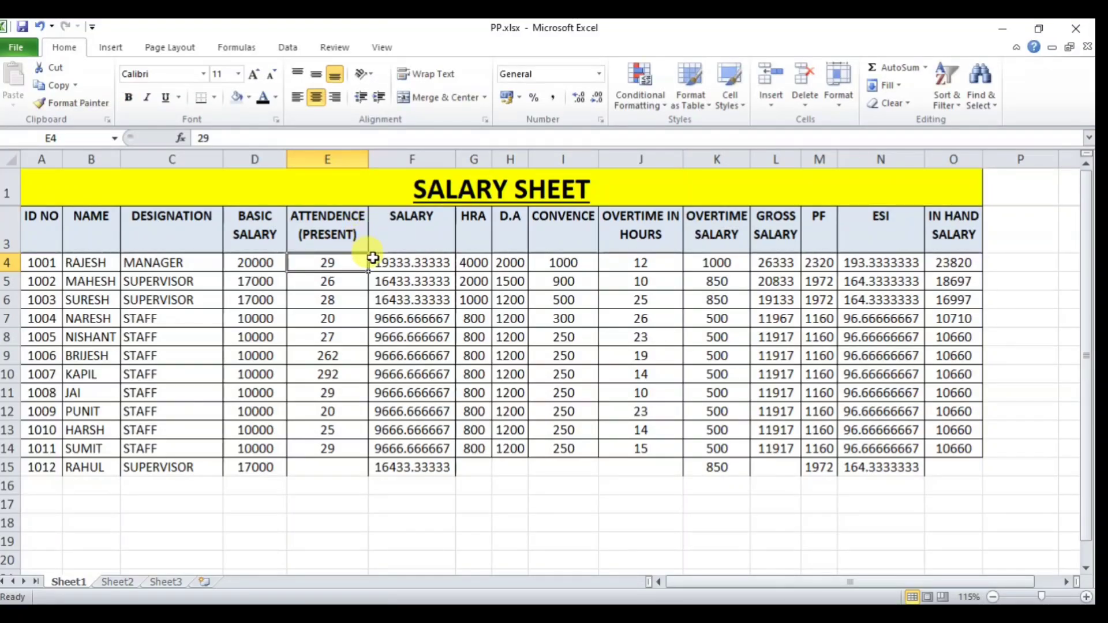
# Vertically center the column headers in row 3 with Middle Align
pyautogui.click(329, 219)
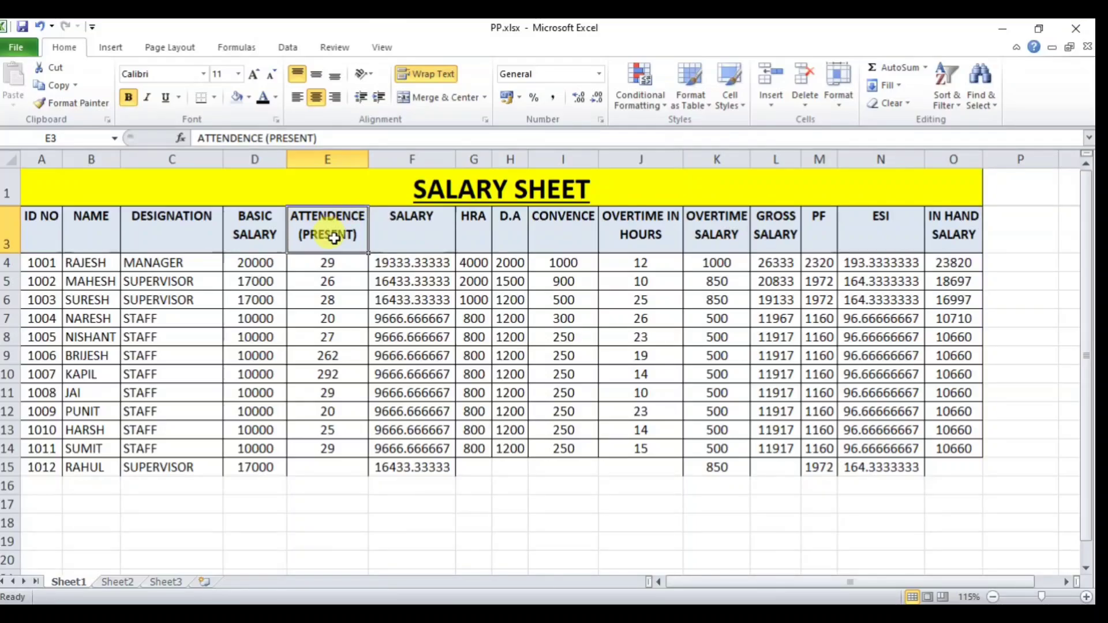
pyautogui.click(9, 234)
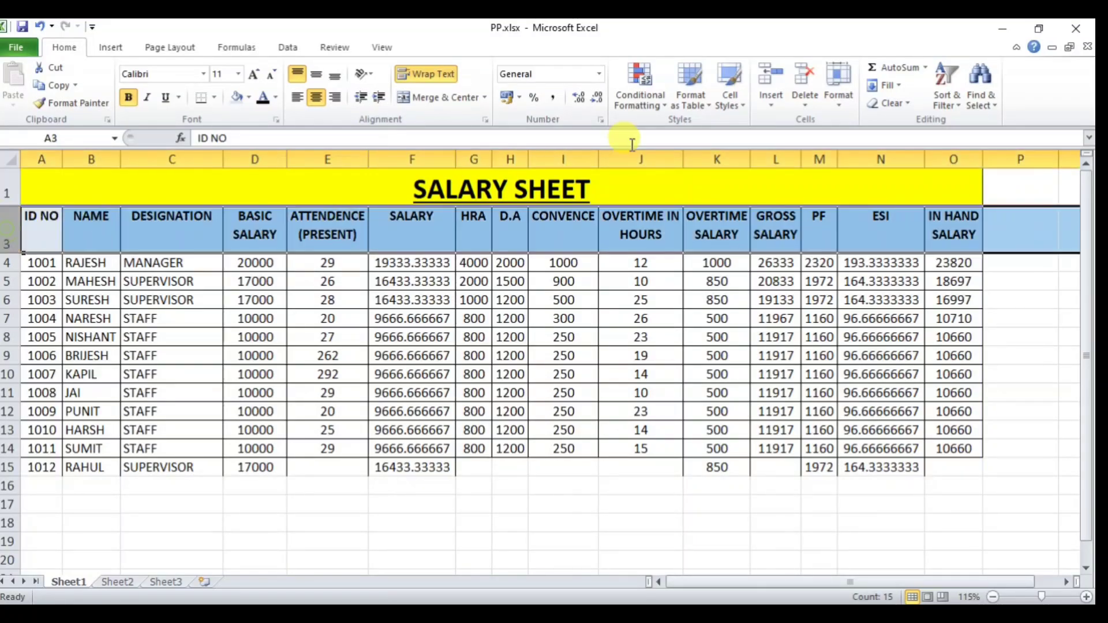
pyautogui.click(318, 77)
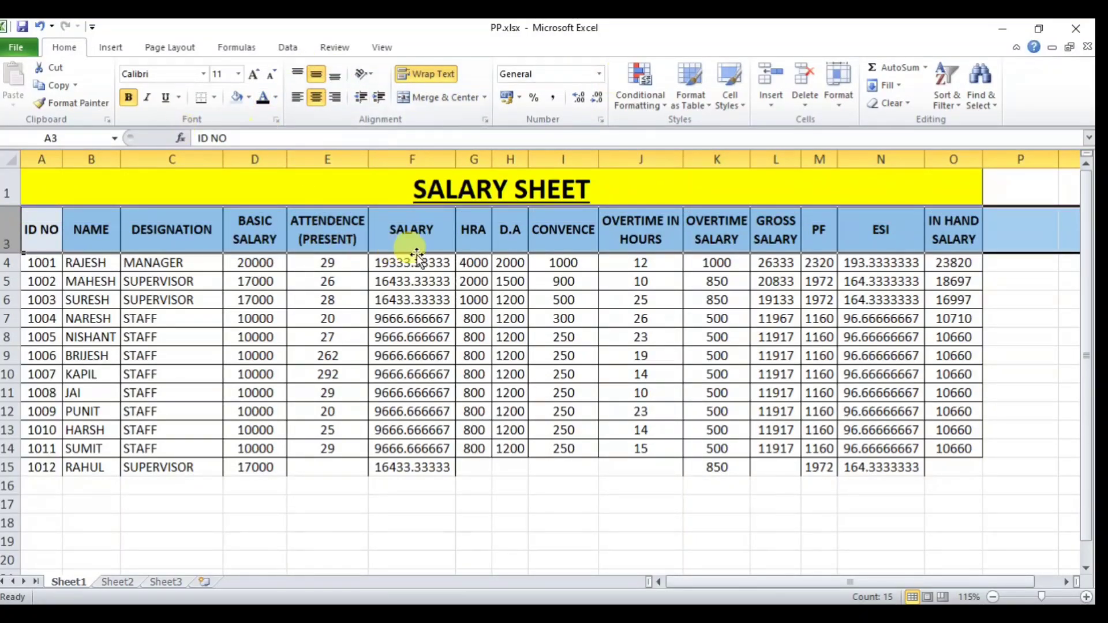
# Examine the formulas in the SALARY column for the first three employees, F4 to F6
pyautogui.click(432, 238)
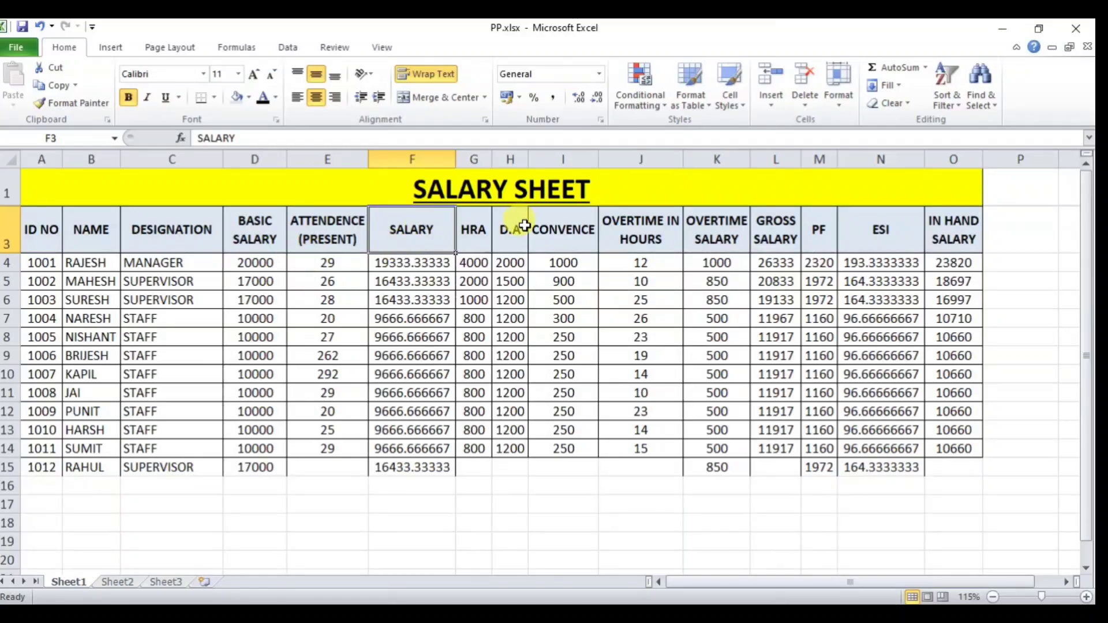
pyautogui.click(420, 267)
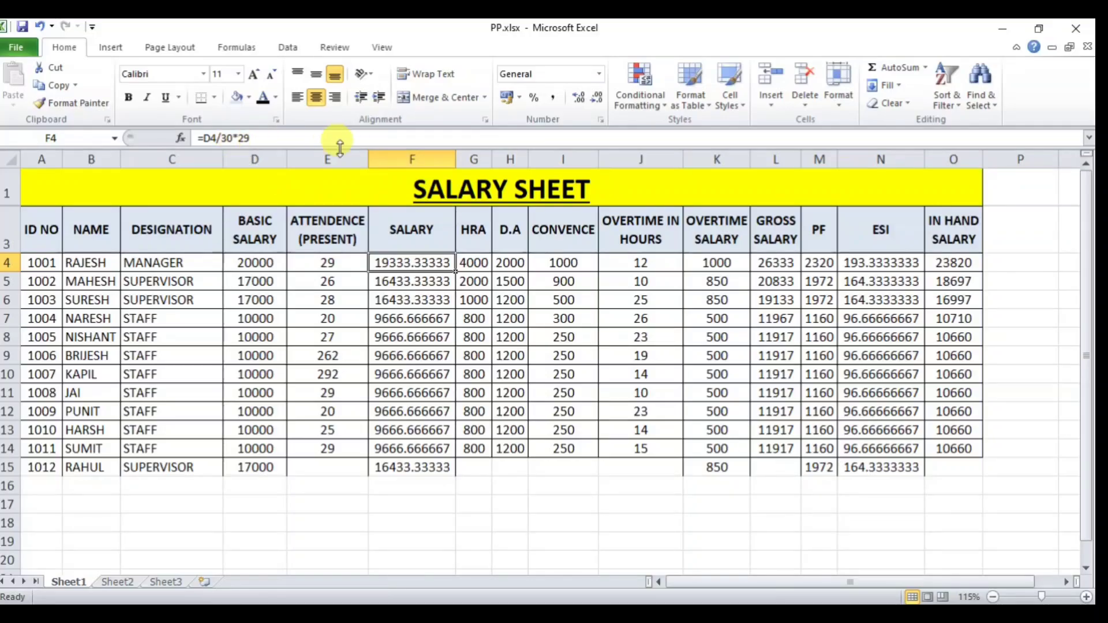
pyautogui.click(398, 283)
pyautogui.click(417, 301)
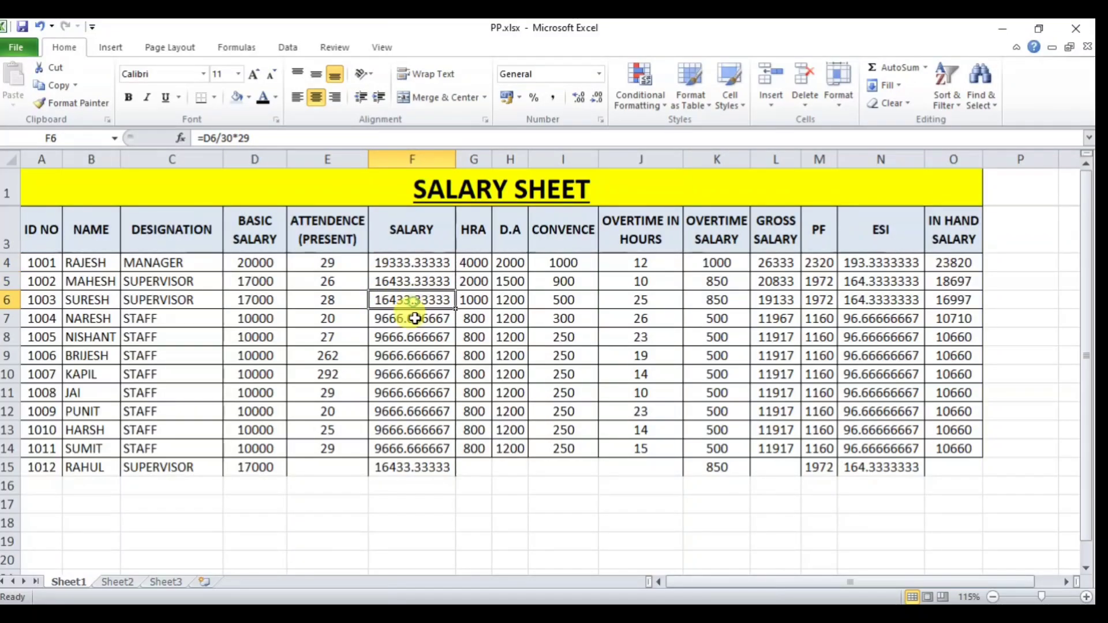
# Compare the salary formulas further down column F, from F8 to F13, with the one in F4
pyautogui.click(423, 337)
pyautogui.click(426, 372)
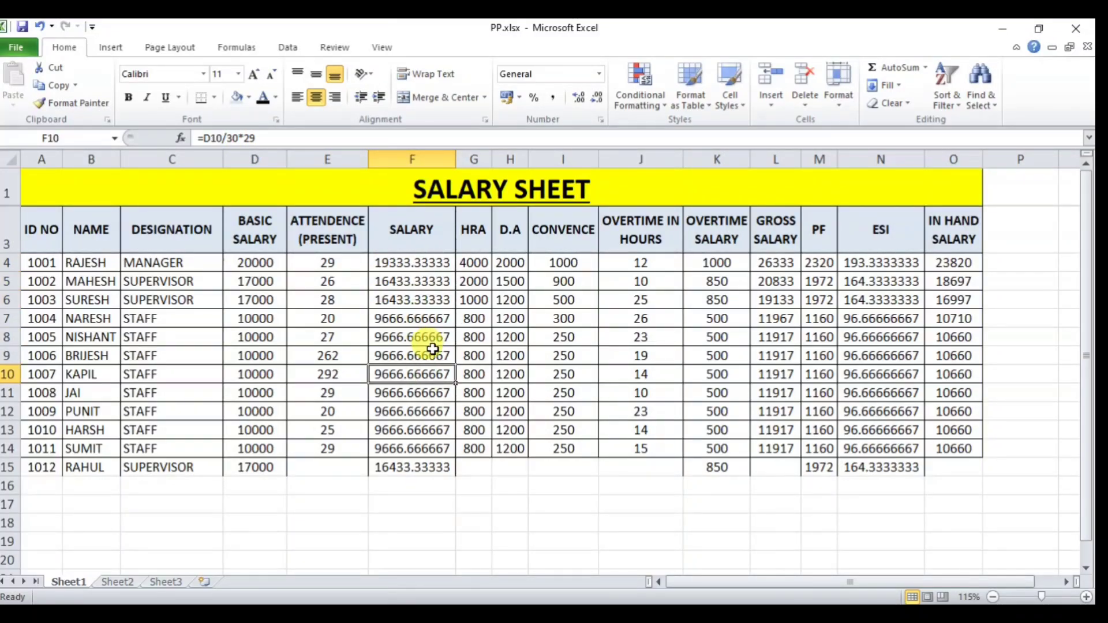
pyautogui.click(431, 390)
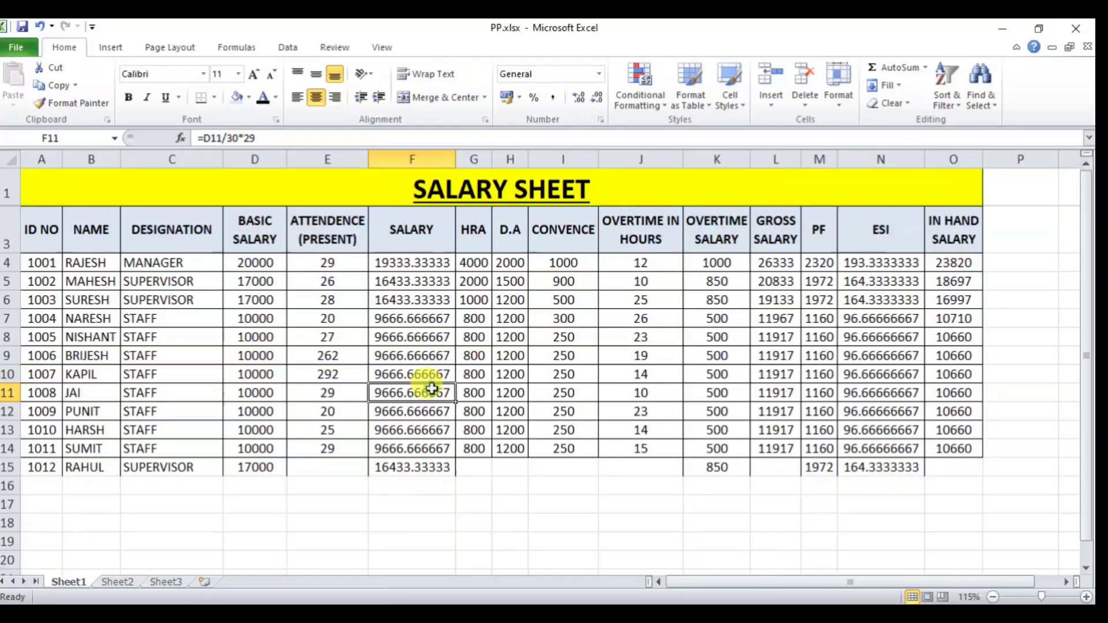
pyautogui.click(428, 429)
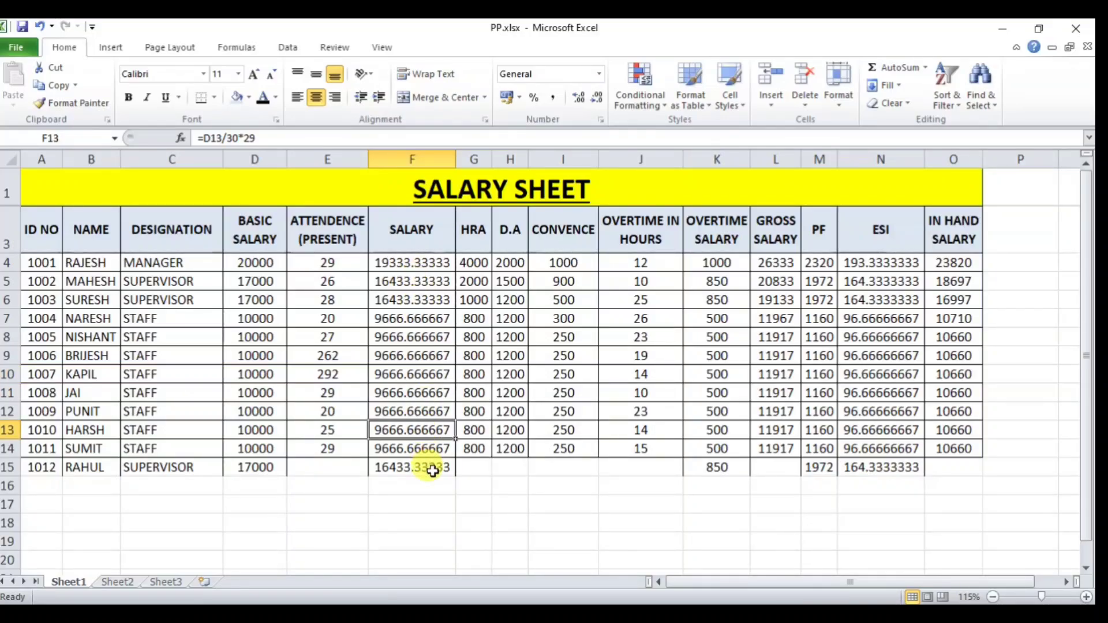
pyautogui.click(434, 370)
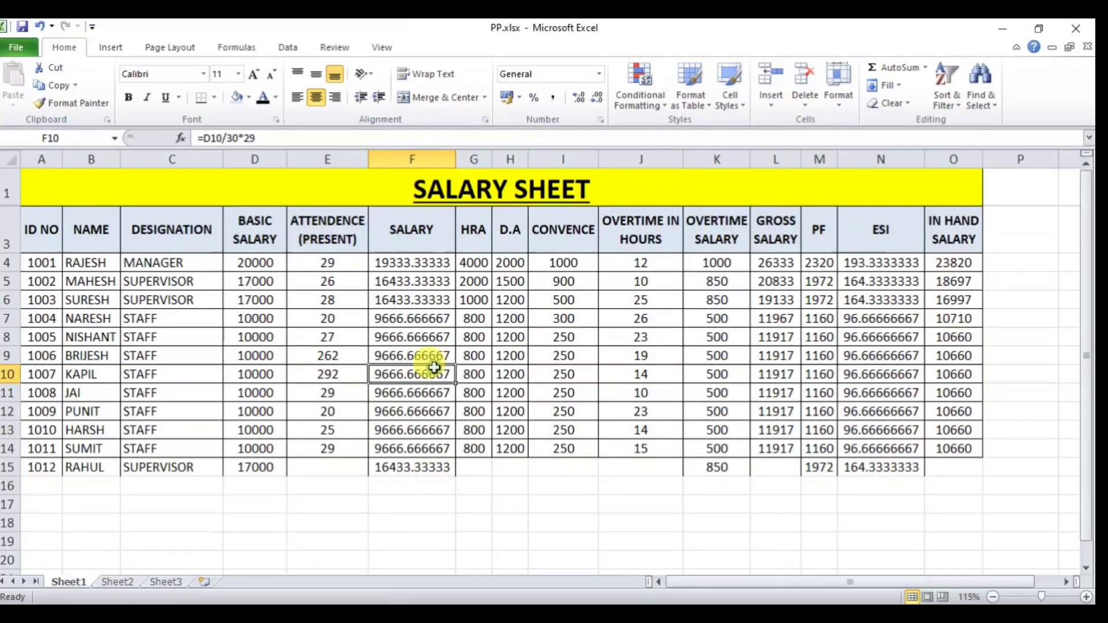
pyautogui.click(423, 264)
pyautogui.moveTo(425, 274); pyautogui.dragTo(436, 351)
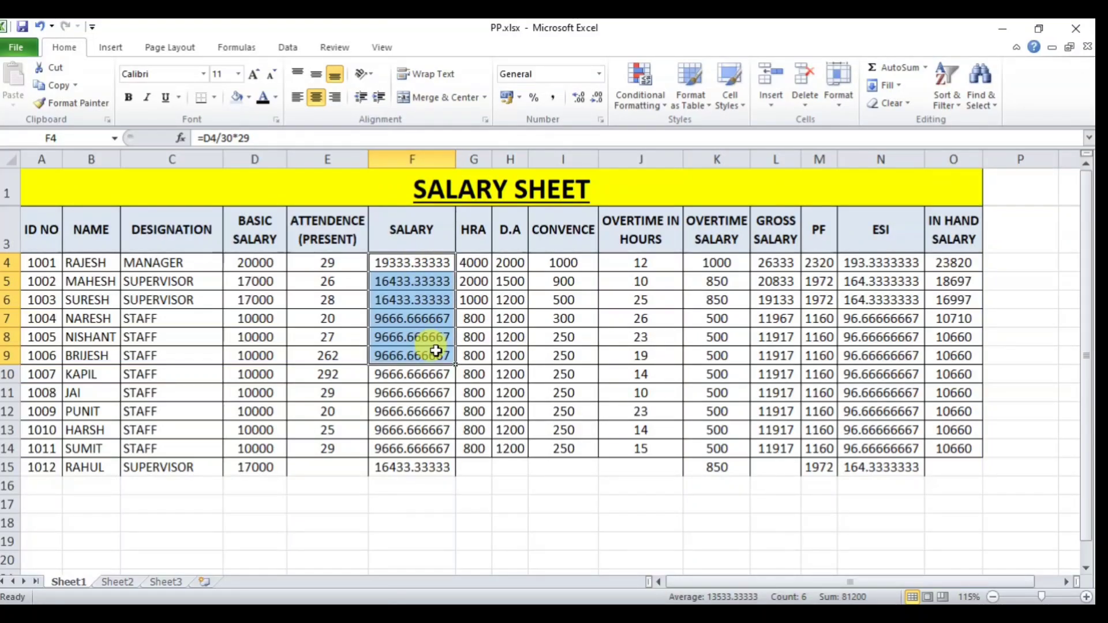
# Test whether the salary in F4 follows attendance by entering 25 and 30 in the first employee's attendance cell E4
pyautogui.click(328, 264)
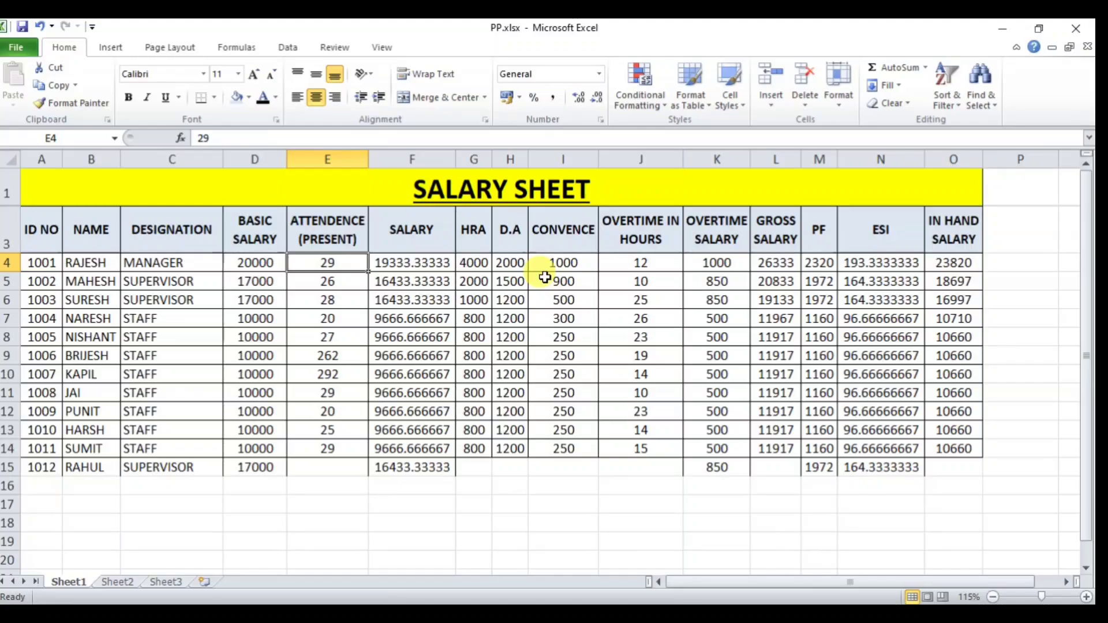
pyautogui.write('25')
pyautogui.press('Return')
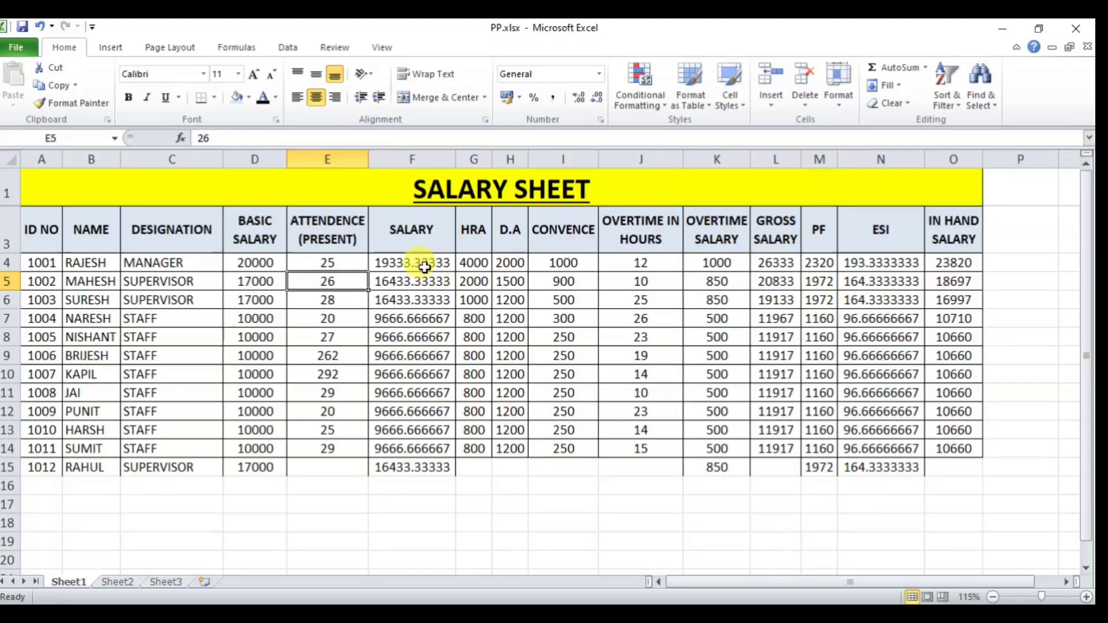
pyautogui.click(345, 266)
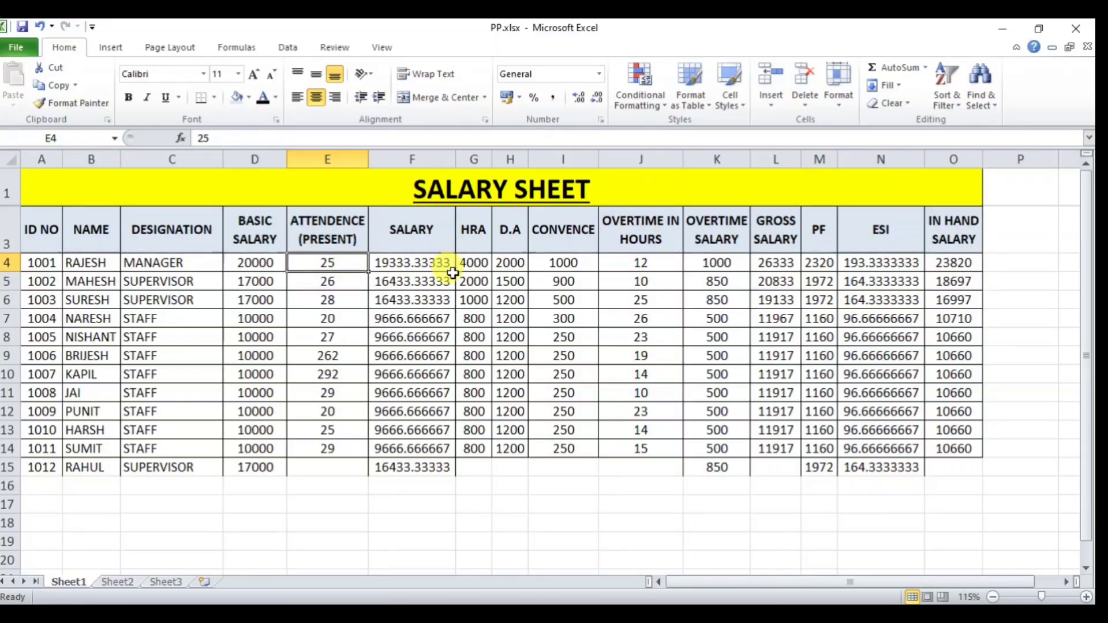
pyautogui.write('0')
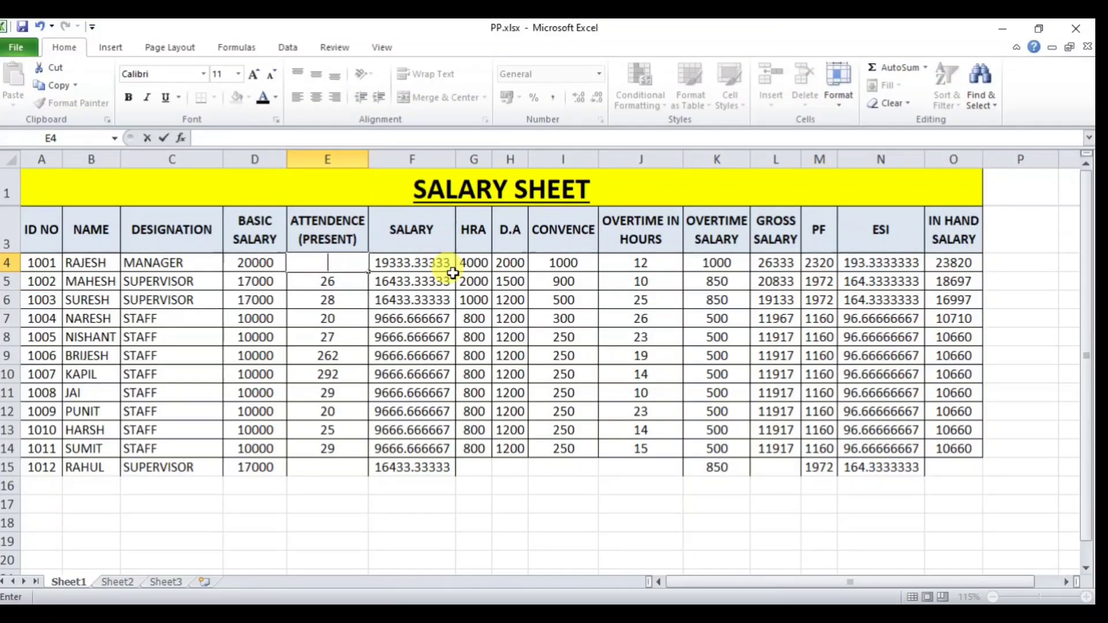
pyautogui.press('Return')
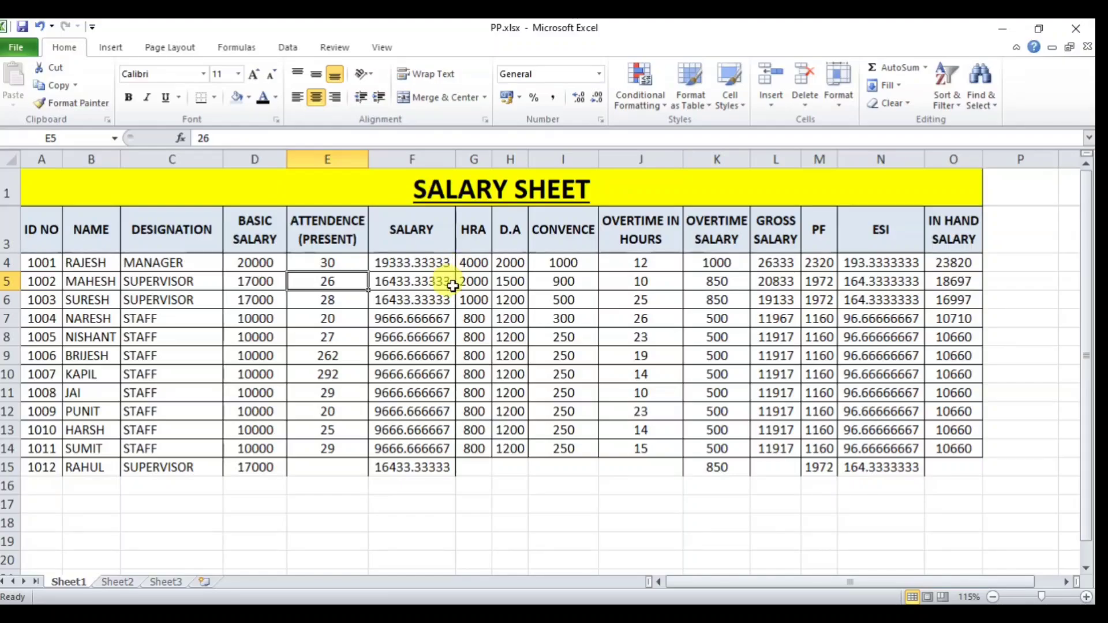
# Clear all existing salary formulas from F4 to F15 in the SALARY column
pyautogui.click(424, 266)
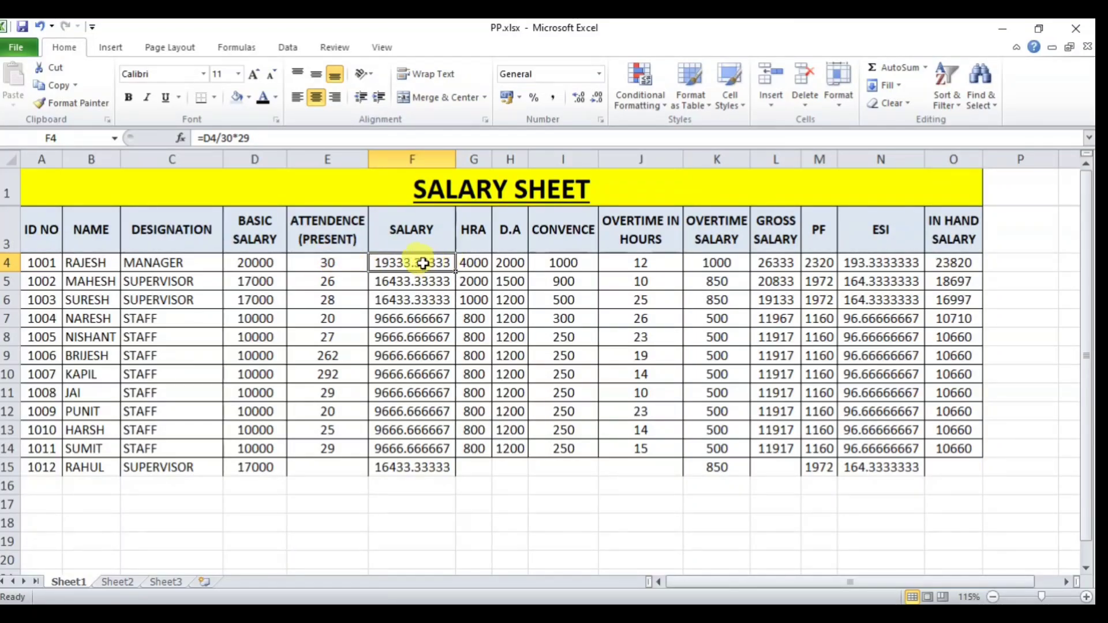
pyautogui.moveTo(426, 261); pyautogui.dragTo(447, 479)
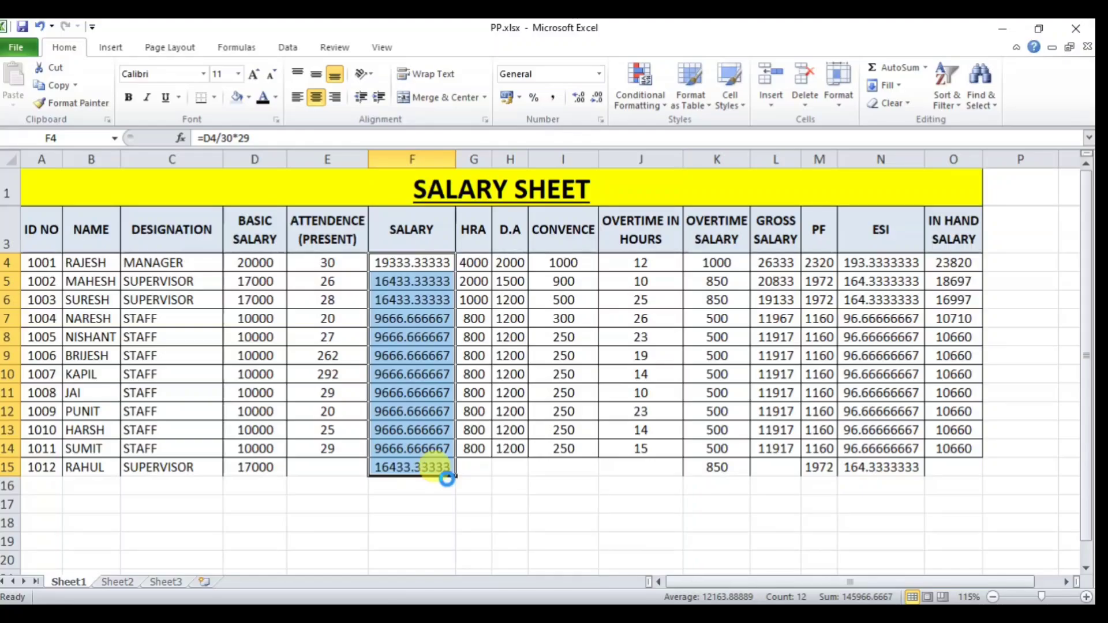
pyautogui.press('Delete')
# Enter the attendance-based salary formula =(D4/30)*E4 in F4 for the first employee
pyautogui.click(404, 260)
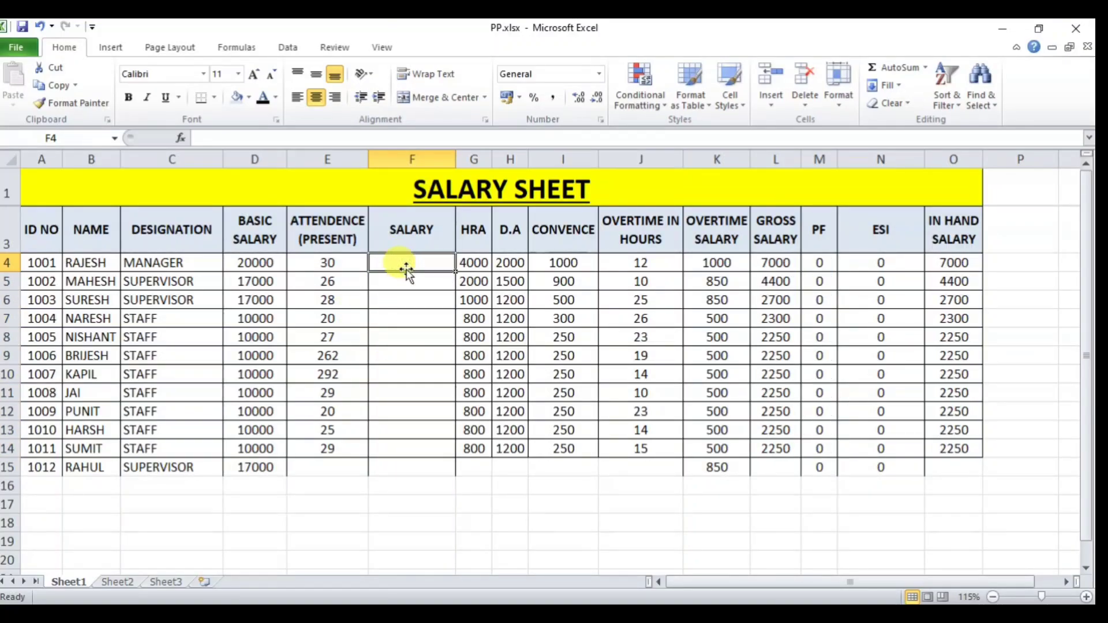
pyautogui.write('=')
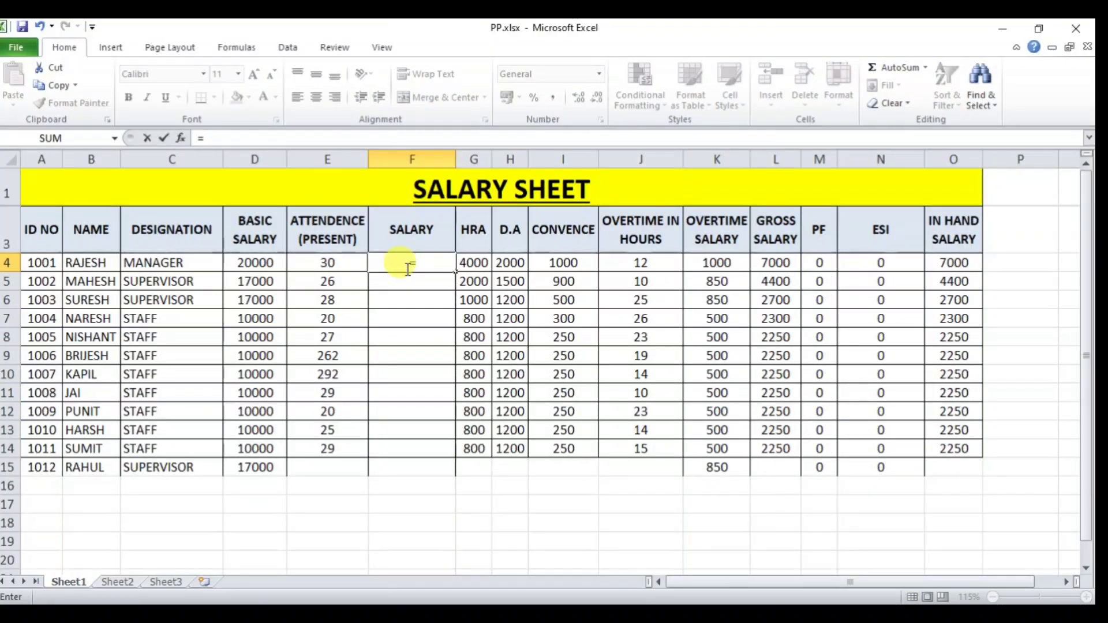
pyautogui.click(264, 263)
pyautogui.write('/')
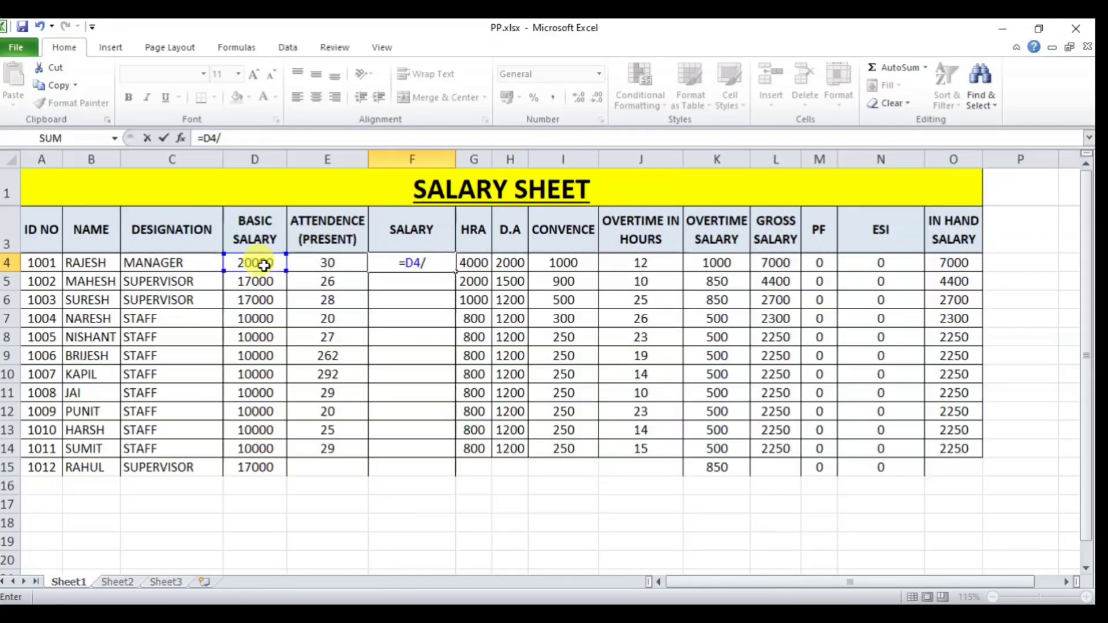
pyautogui.write('30')
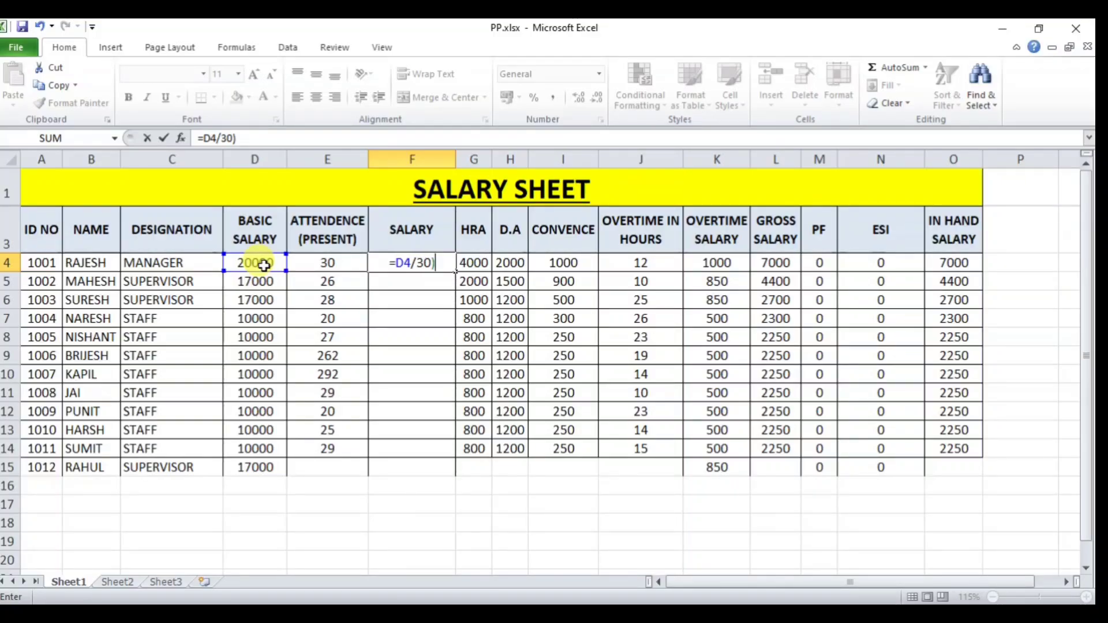
pyautogui.click(396, 264)
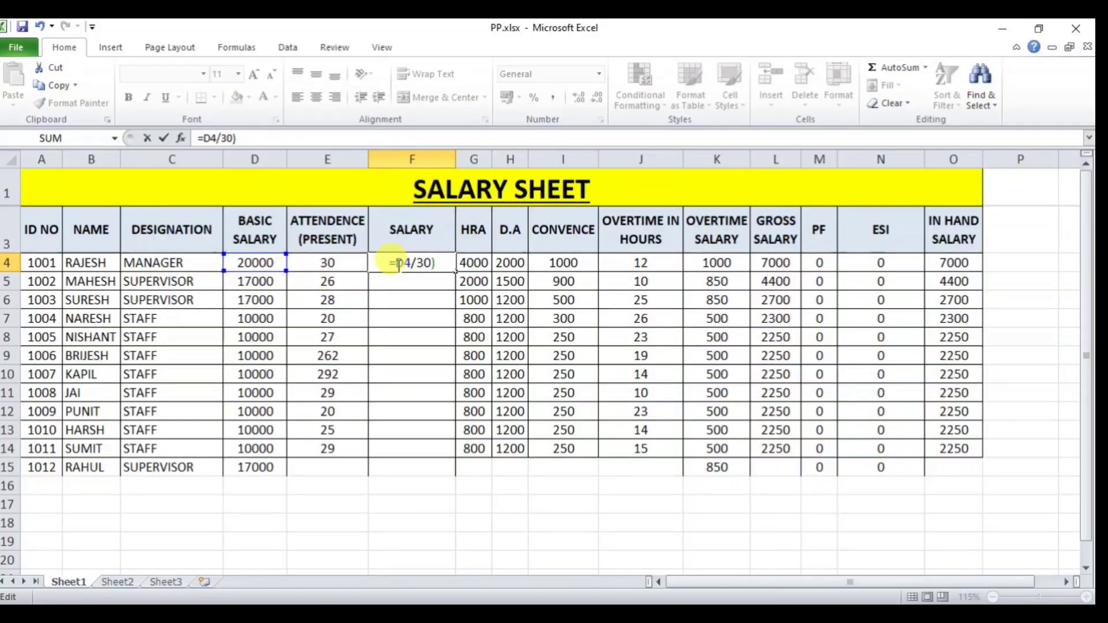
pyautogui.write('(')
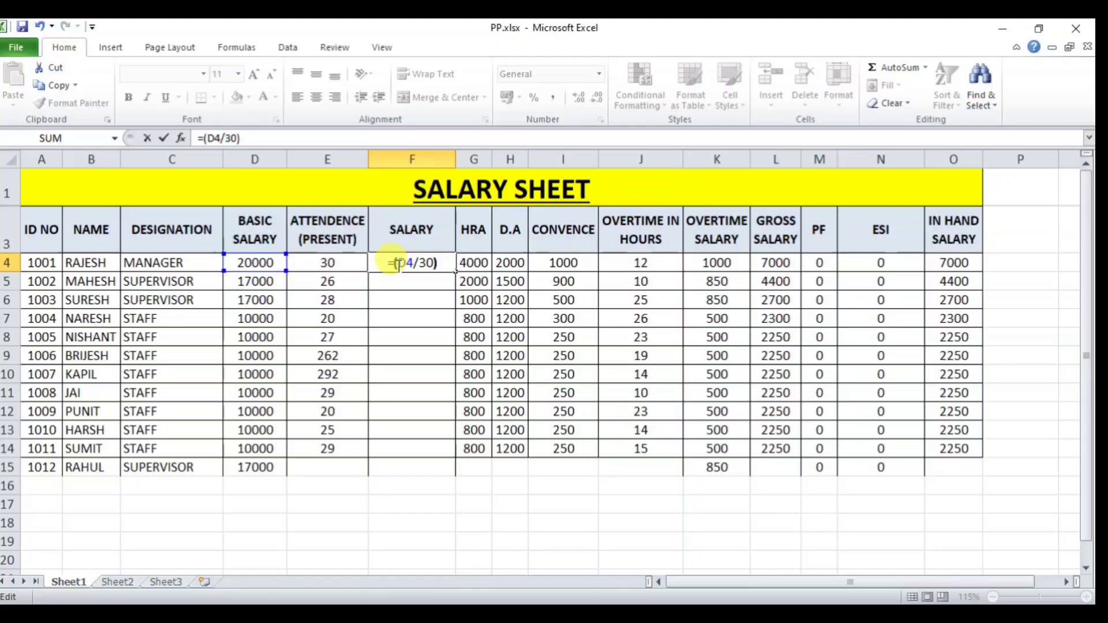
pyautogui.click(443, 263)
pyautogui.write('*')
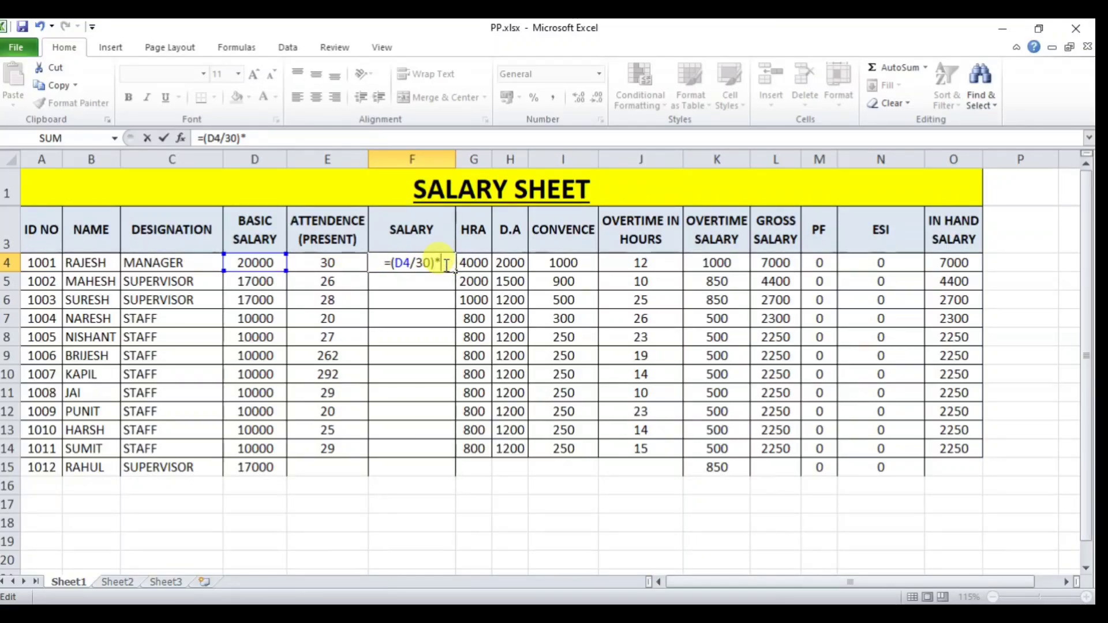
pyautogui.click(334, 263)
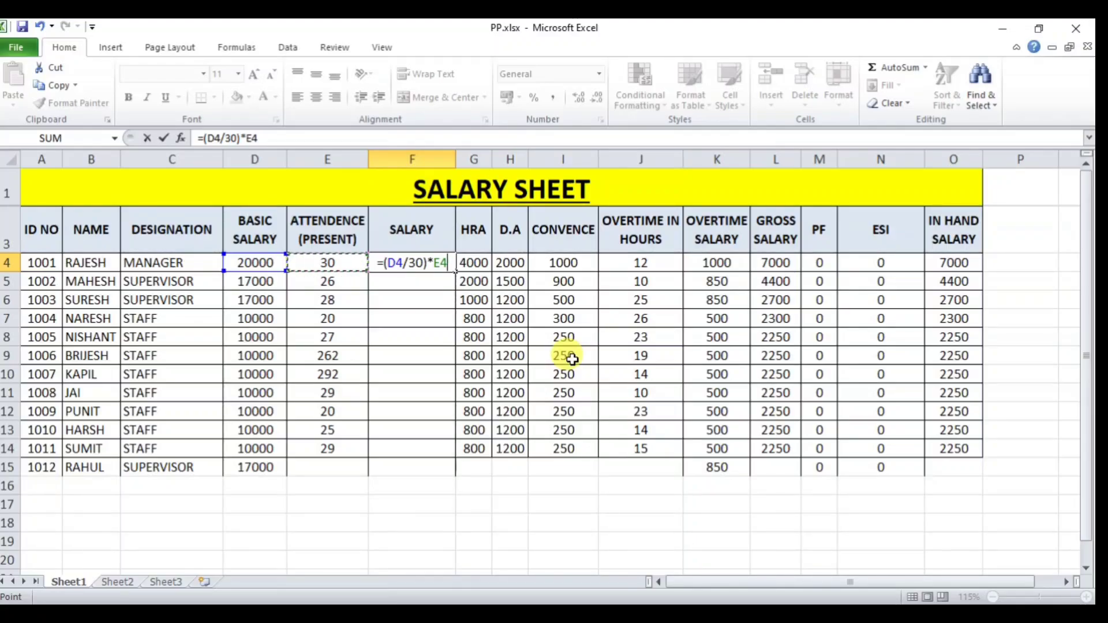
pyautogui.press('Return')
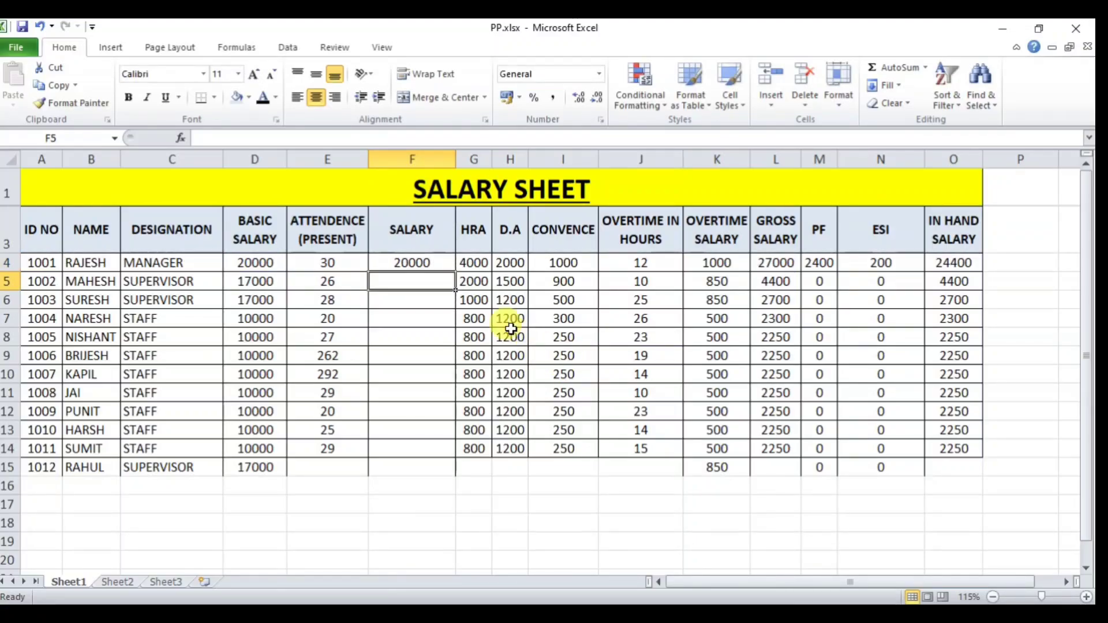
# Set the first employee's attendance in E4 to 29 and fill the salary formula from F4 down to F15
pyautogui.click(429, 262)
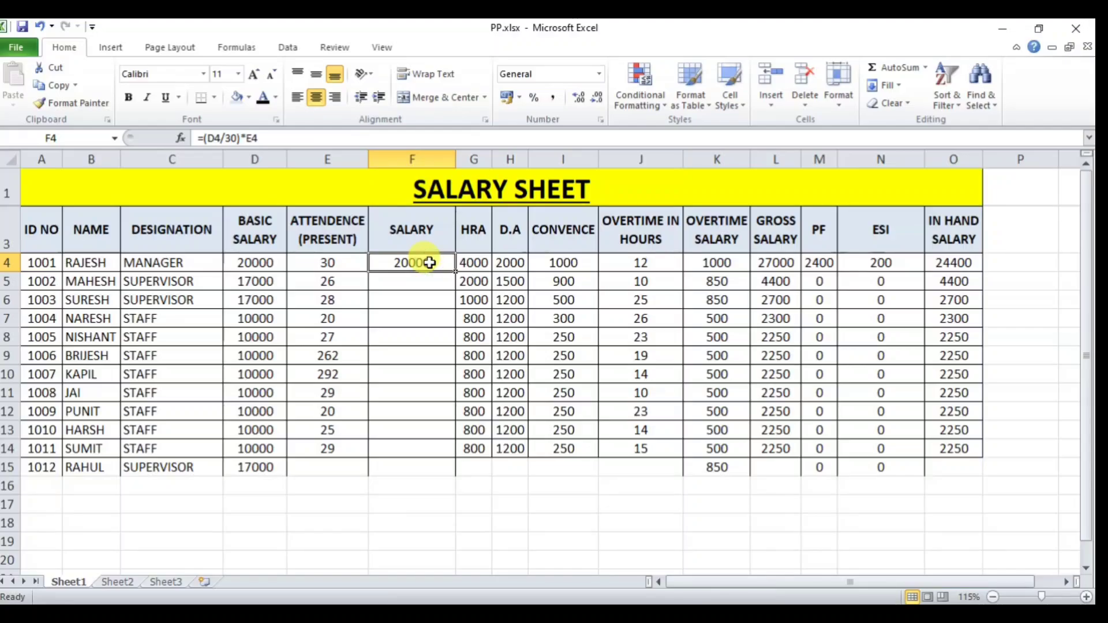
pyautogui.click(333, 264)
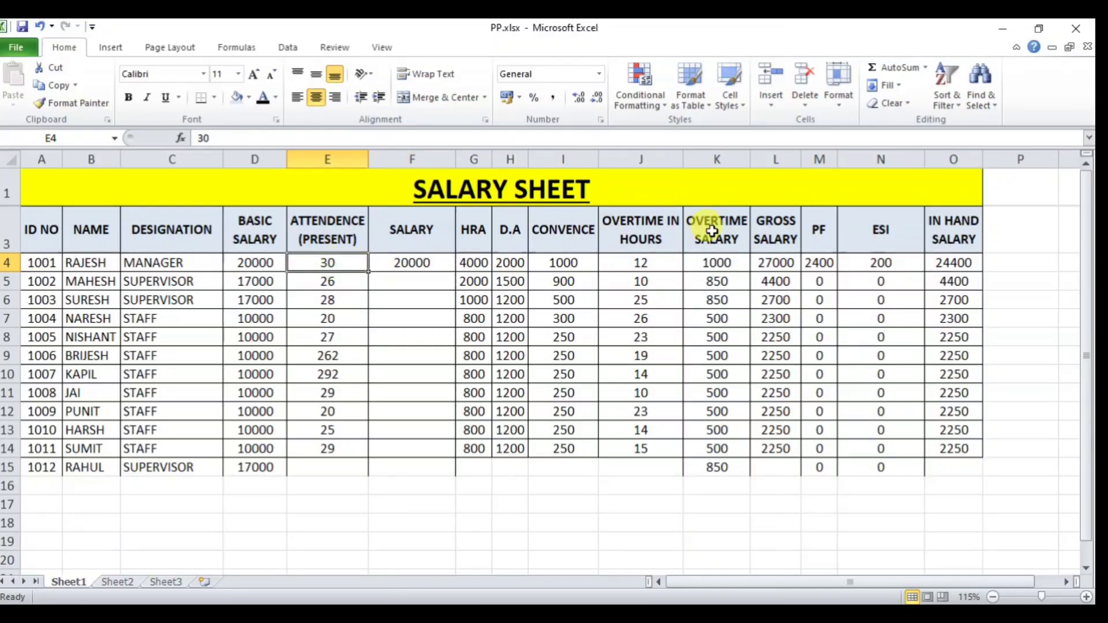
pyautogui.write('29')
pyautogui.press('Return')
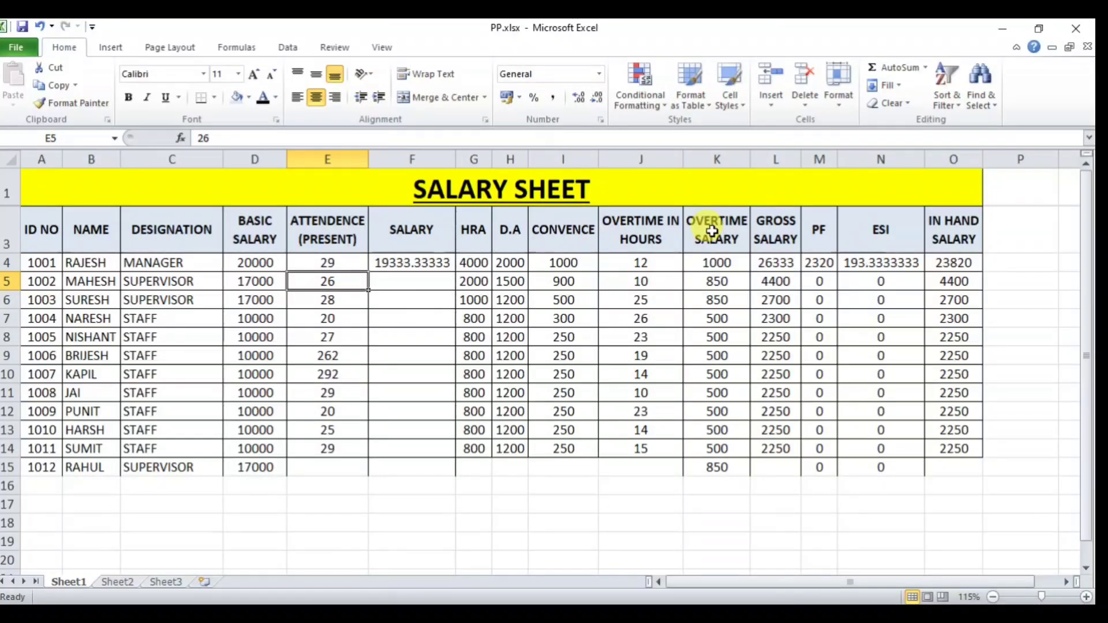
pyautogui.click(424, 263)
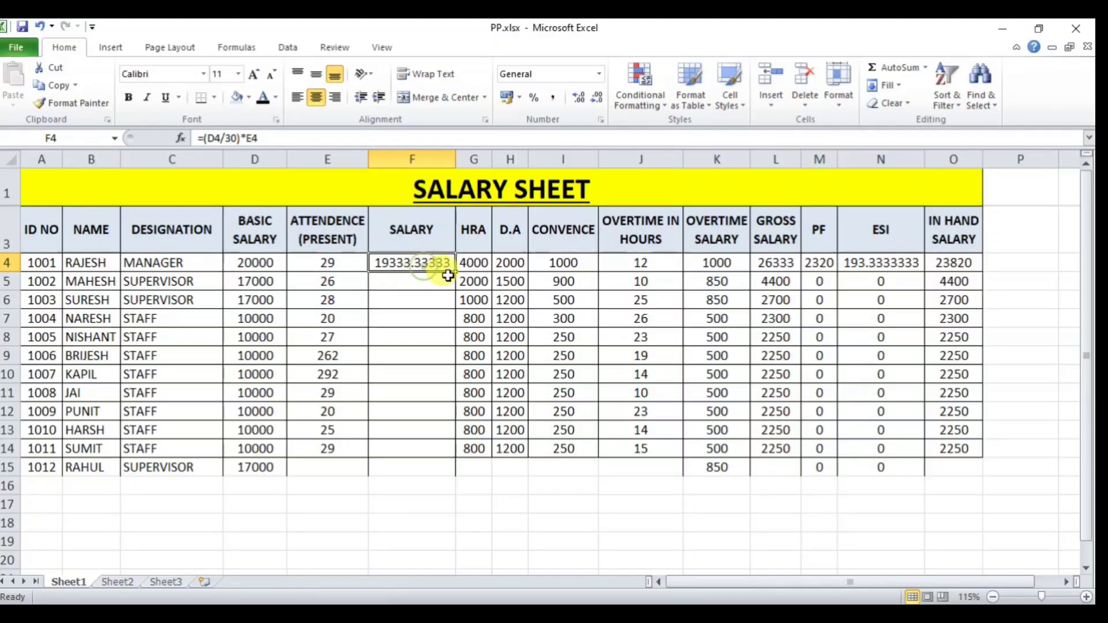
pyautogui.moveTo(457, 270); pyautogui.dragTo(458, 472)
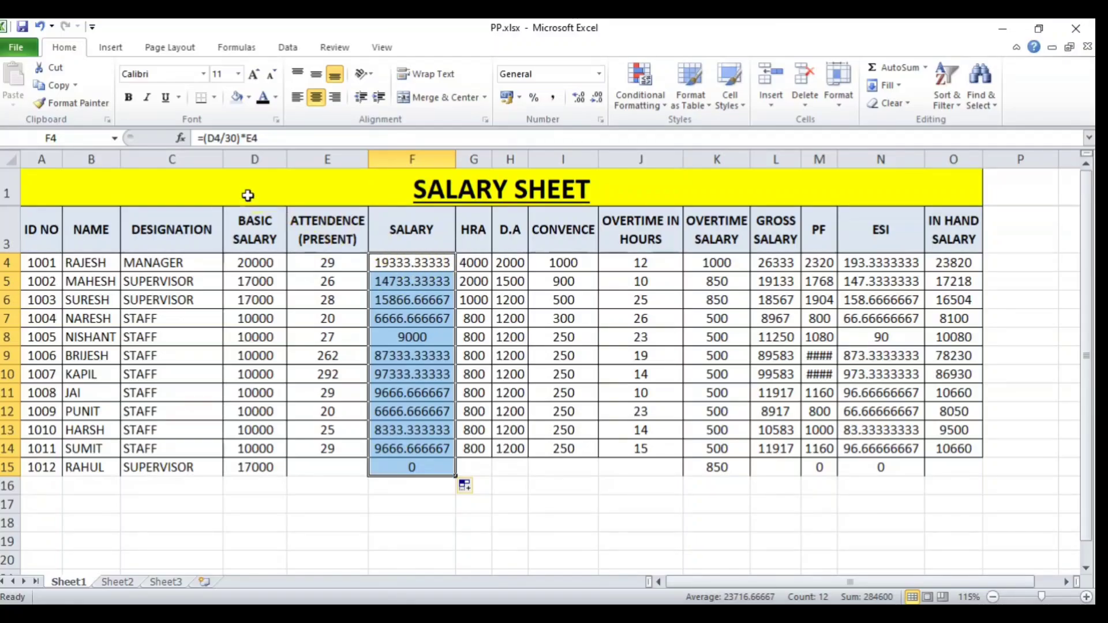
# Try to round the first employee's salary in F4 to 0 decimals by changing the formula to =ROUND(D4/30)*E4,0
pyautogui.doubleClick(396, 263)
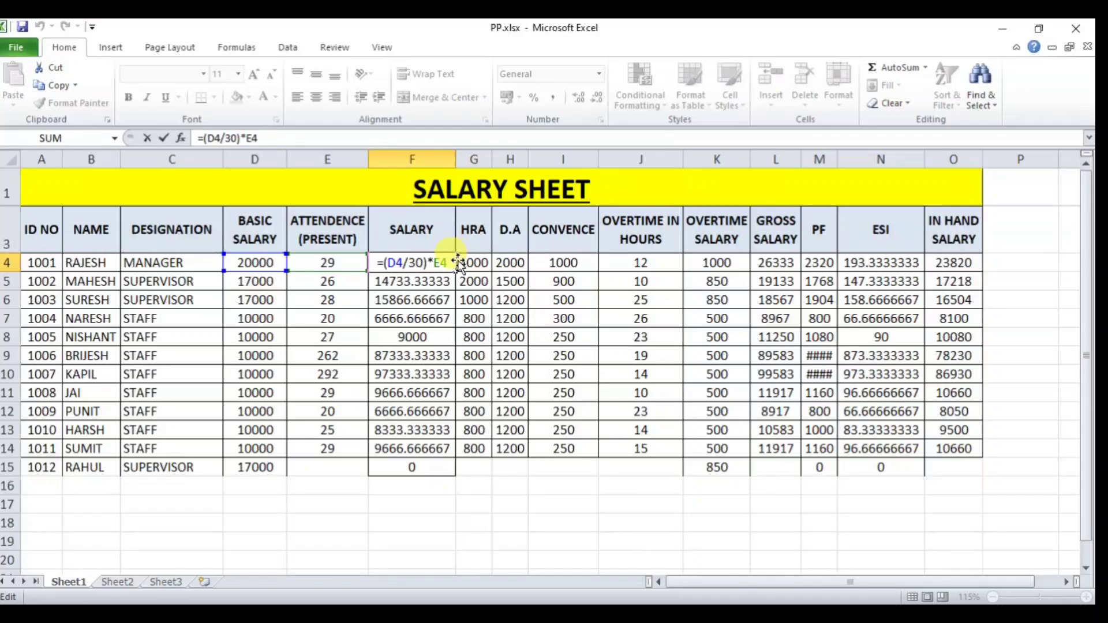
pyautogui.write('ROUN')
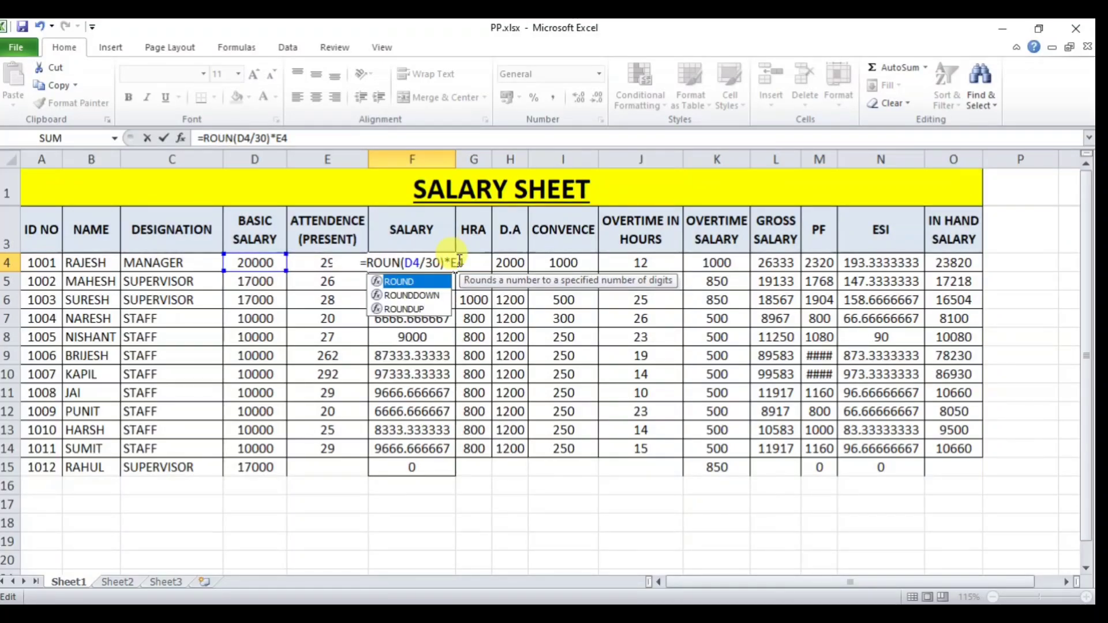
pyautogui.write('D')
pyautogui.click(477, 264)
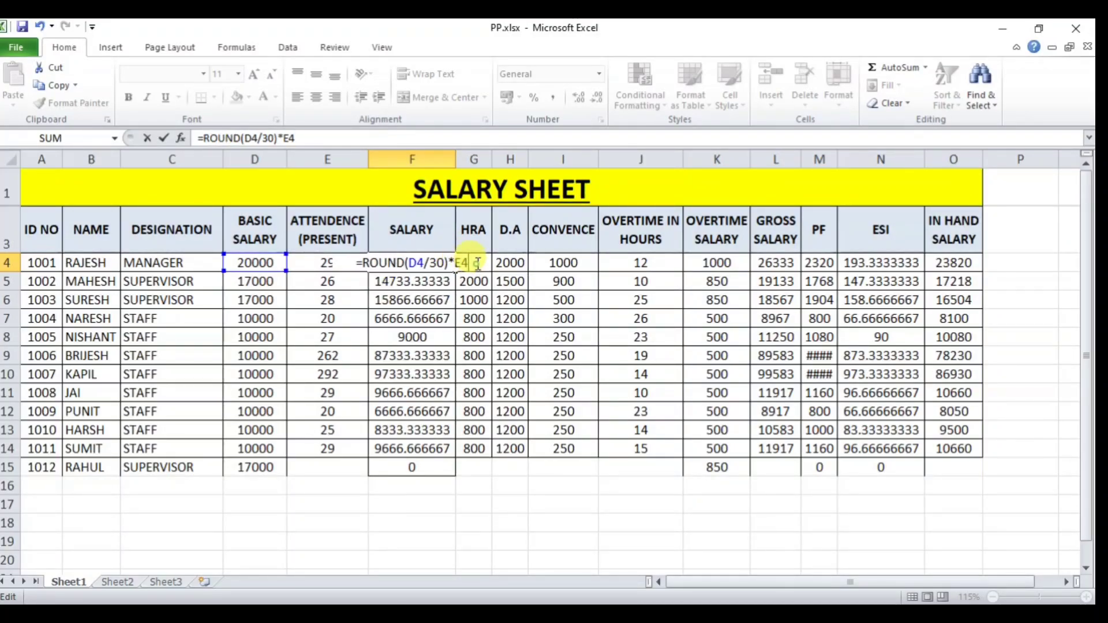
pyautogui.write(',')
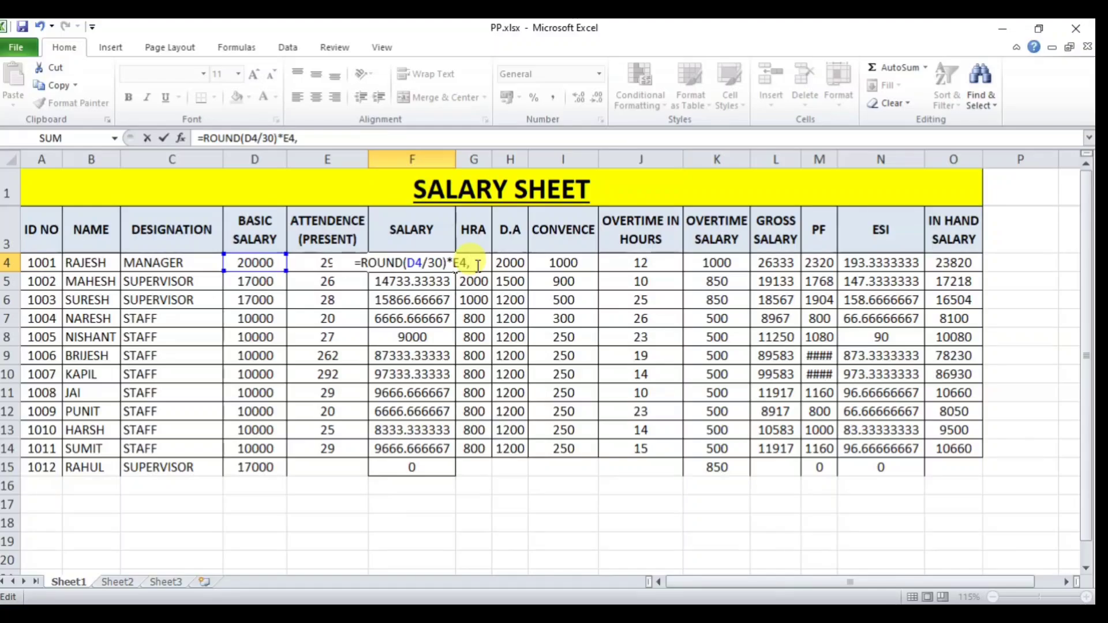
pyautogui.write('0')
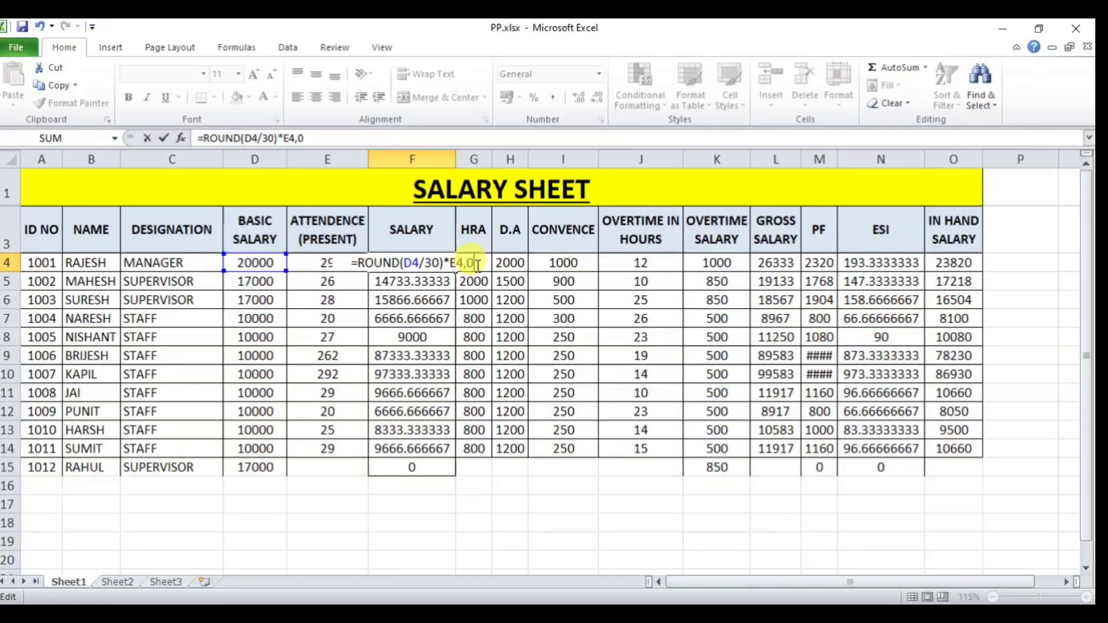
pyautogui.press('Return')
pyautogui.press('Return')
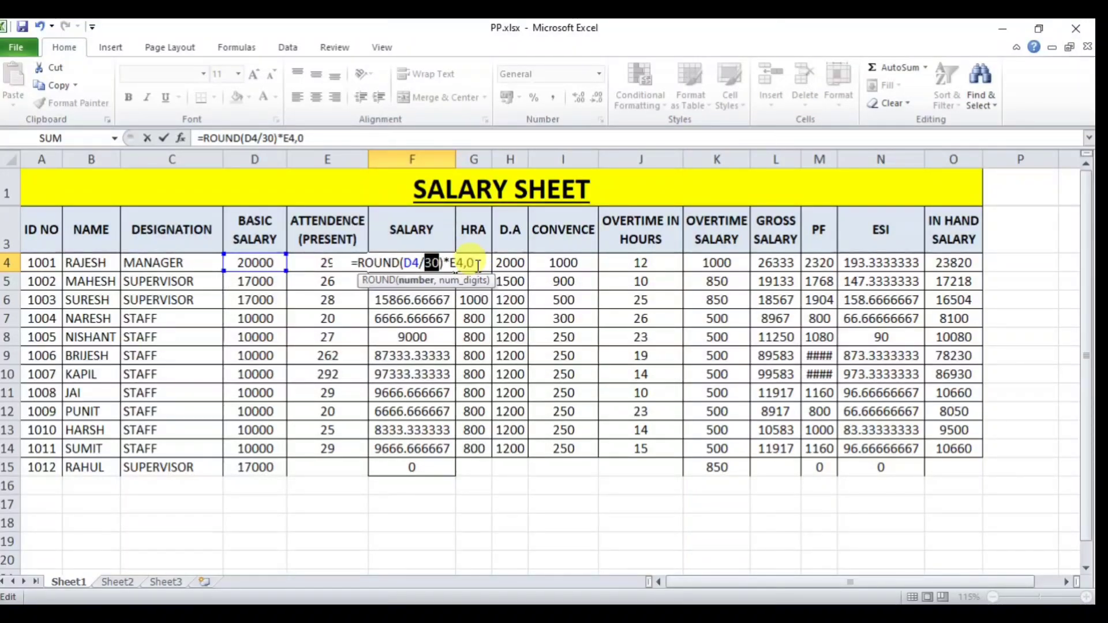
# Correct the salary formula in F4 to =ROUND((D4/30)*E4,0) and fill it down to F15
pyautogui.click(325, 139)
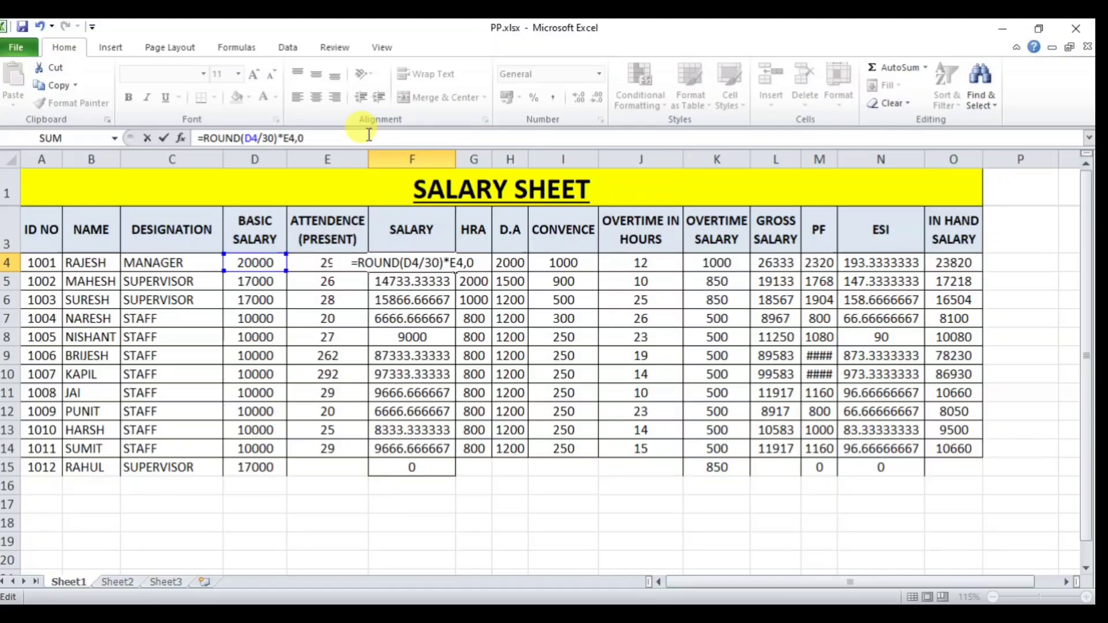
pyautogui.press('Return')
pyautogui.press('Return')
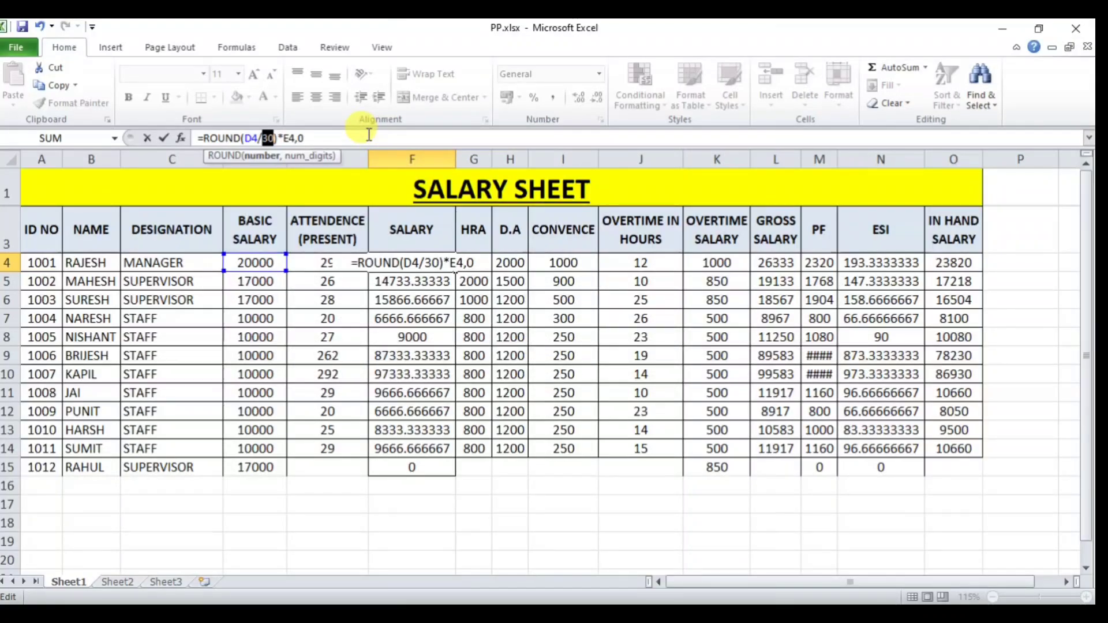
pyautogui.click(276, 145)
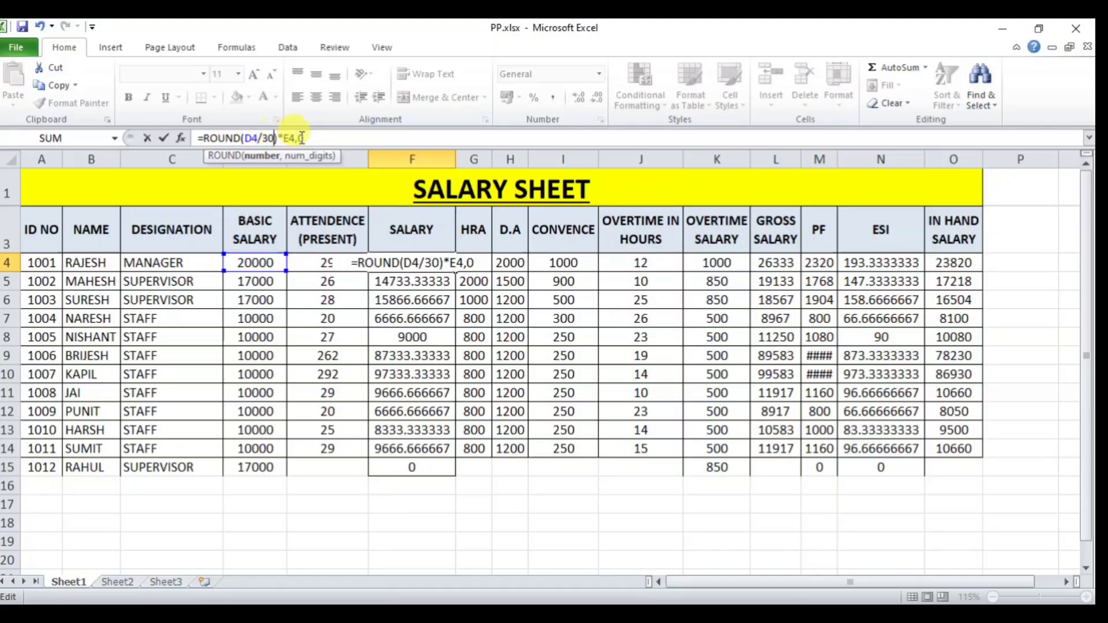
pyautogui.click(337, 139)
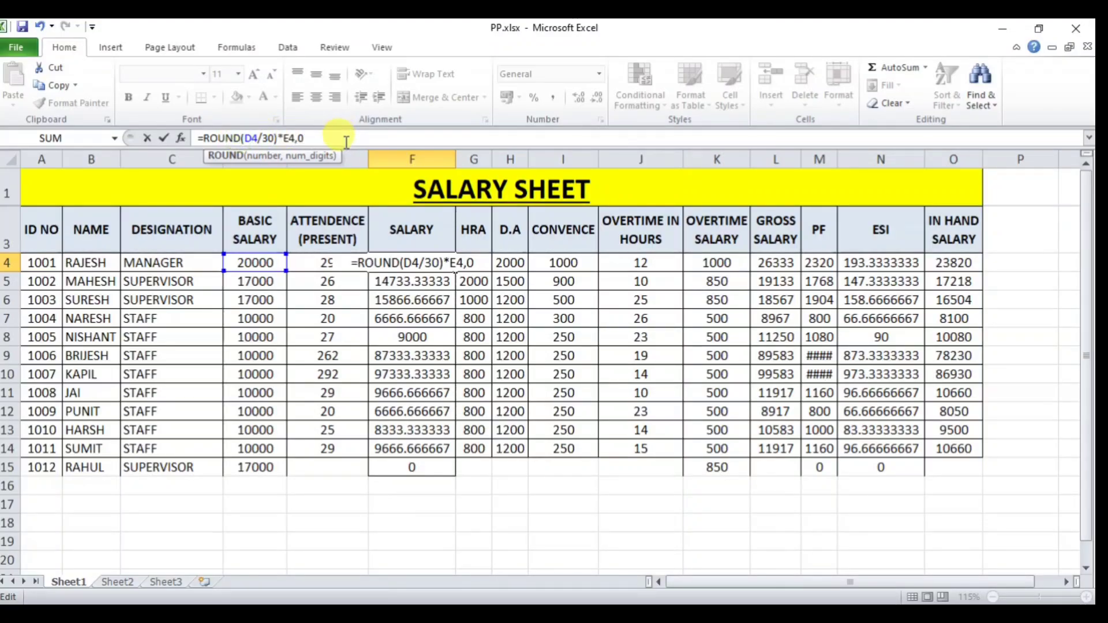
pyautogui.write('(')
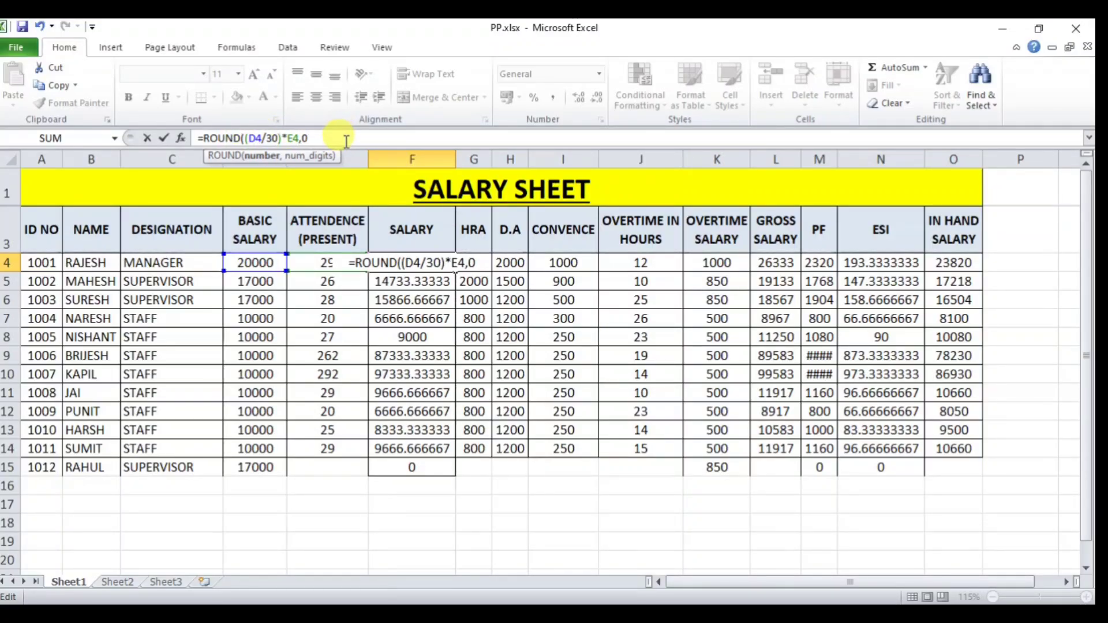
pyautogui.click(339, 139)
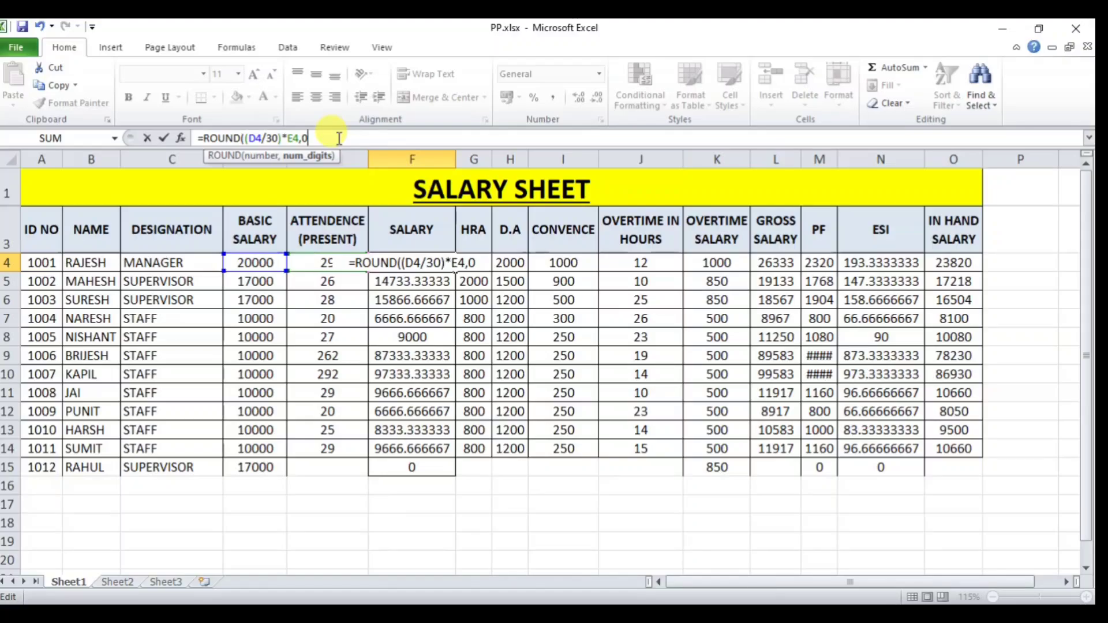
pyautogui.press('Return')
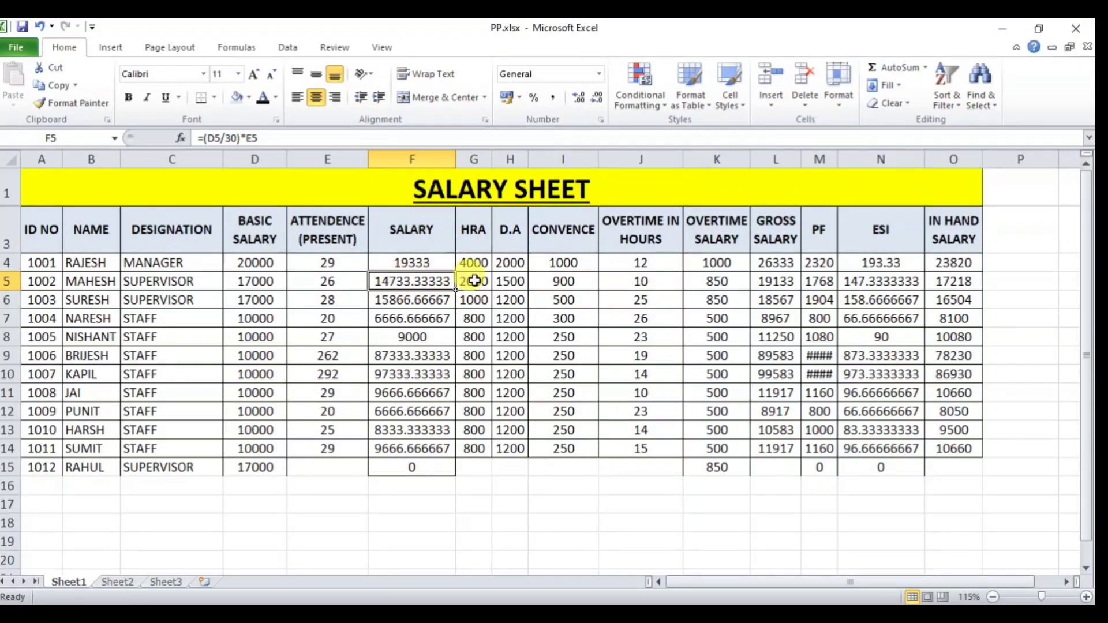
pyautogui.click(426, 263)
pyautogui.moveTo(458, 271); pyautogui.dragTo(462, 469)
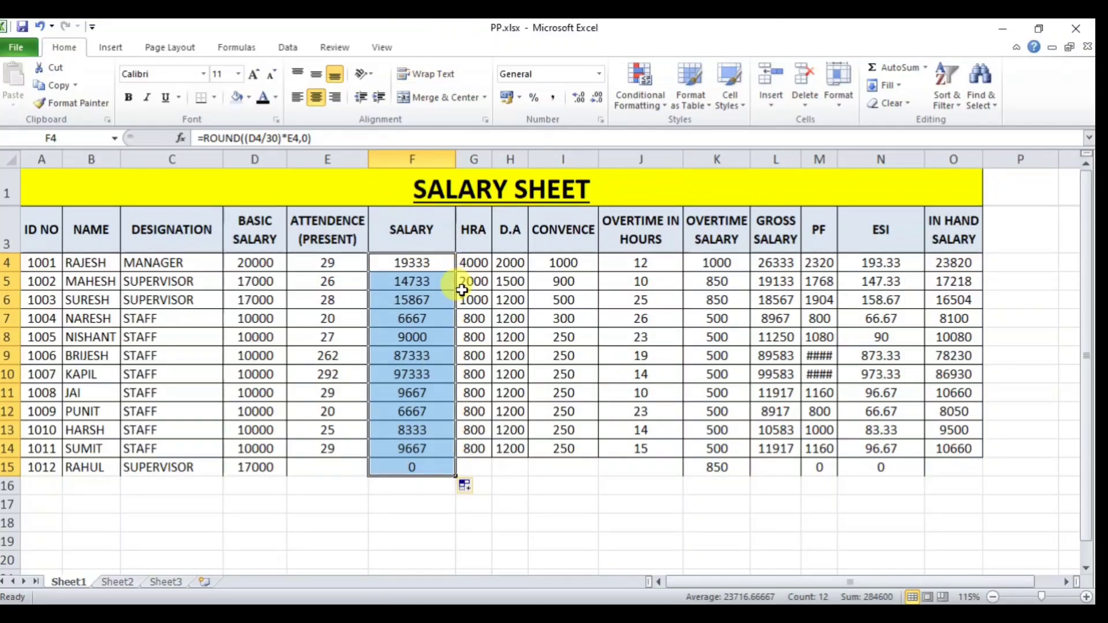
# Set the ROUND formula in F4 to 2 decimal digits and fill it down to F15
pyautogui.click(311, 140)
pyautogui.press('BackSpace')
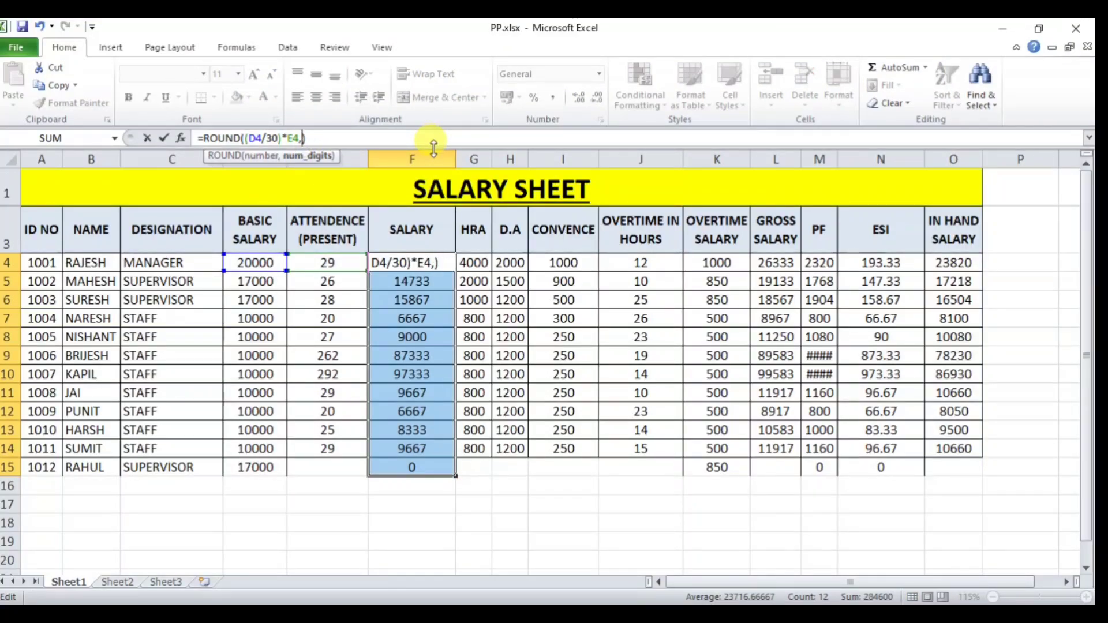
pyautogui.press('Return')
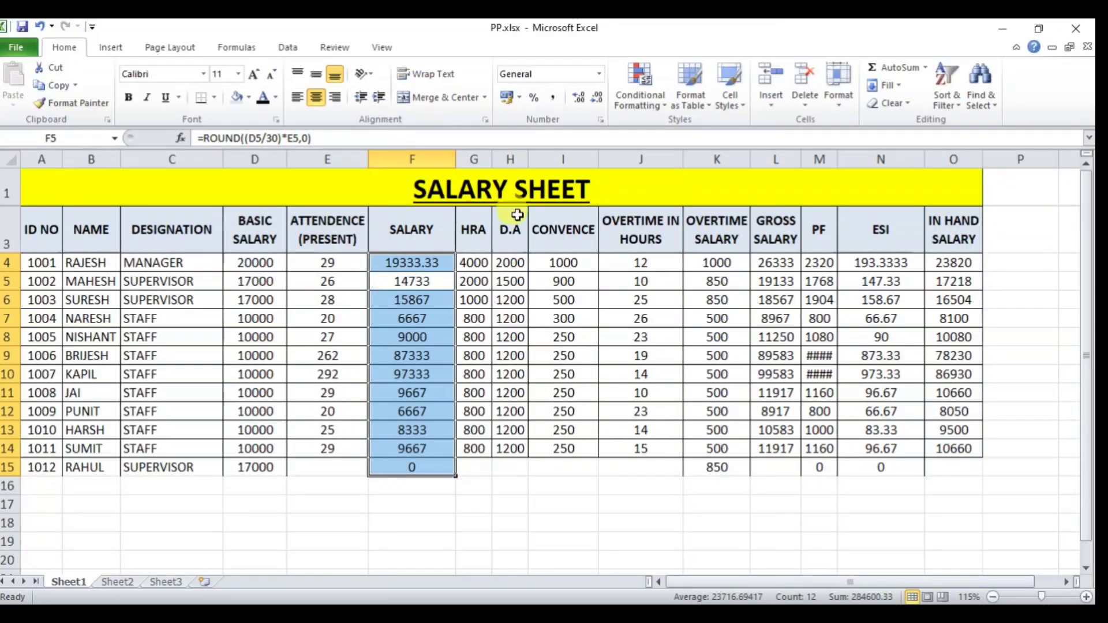
pyautogui.click(439, 263)
pyautogui.moveTo(455, 272); pyautogui.dragTo(465, 468)
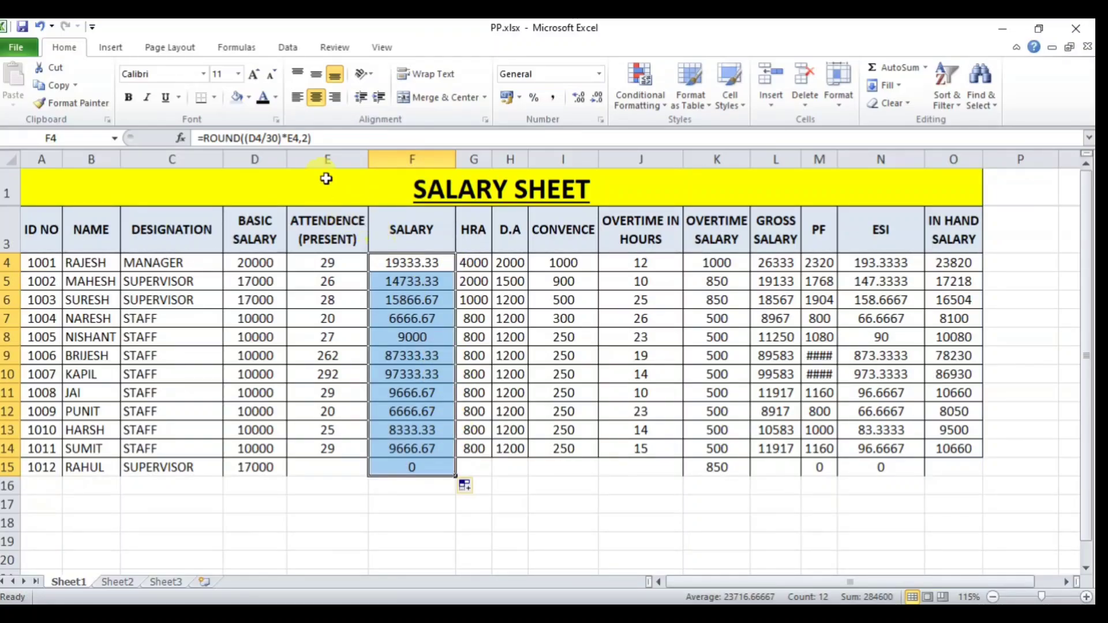
# Set the ROUND formula in F4 to 0 decimal digits and fill it down to F15
pyautogui.click(420, 143)
pyautogui.press('BackSpace')
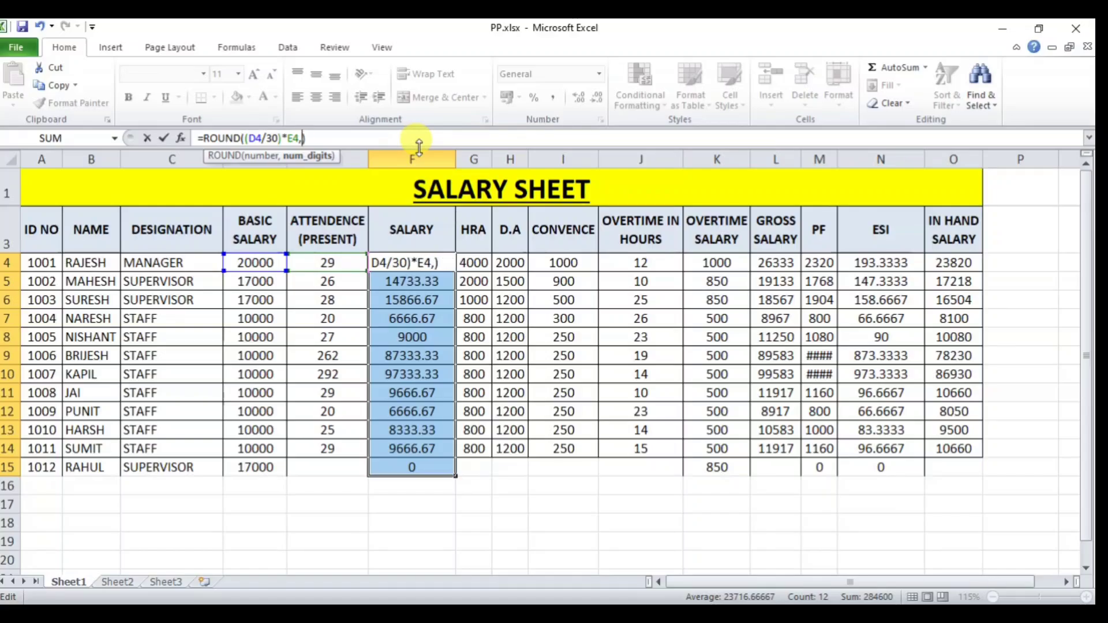
pyautogui.press('Return')
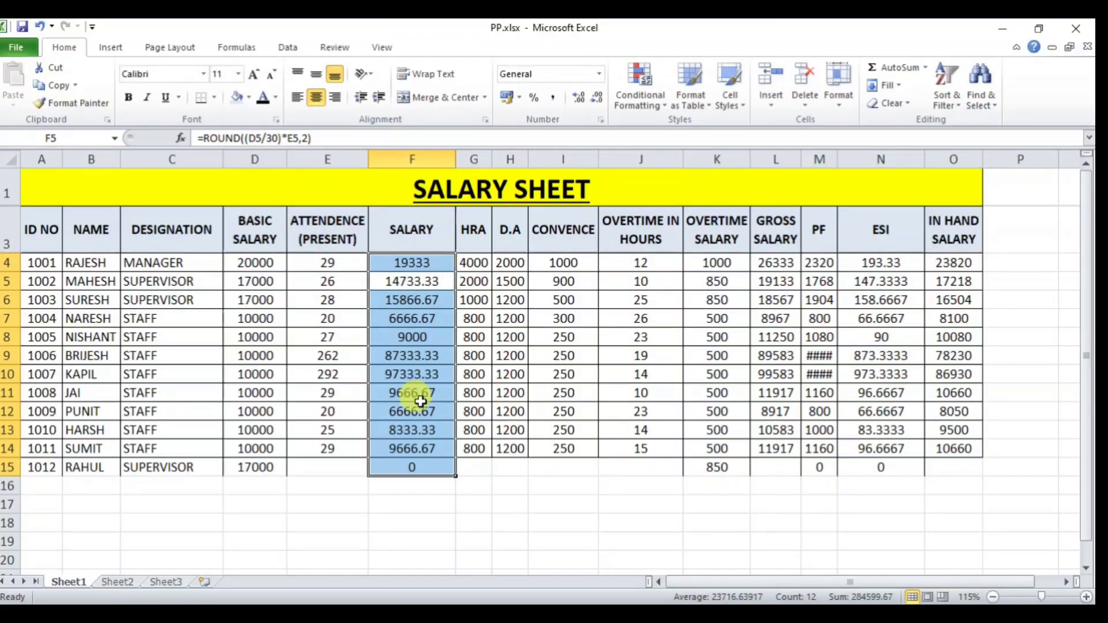
pyautogui.click(421, 374)
pyautogui.click(441, 264)
pyautogui.moveTo(457, 270); pyautogui.dragTo(457, 475)
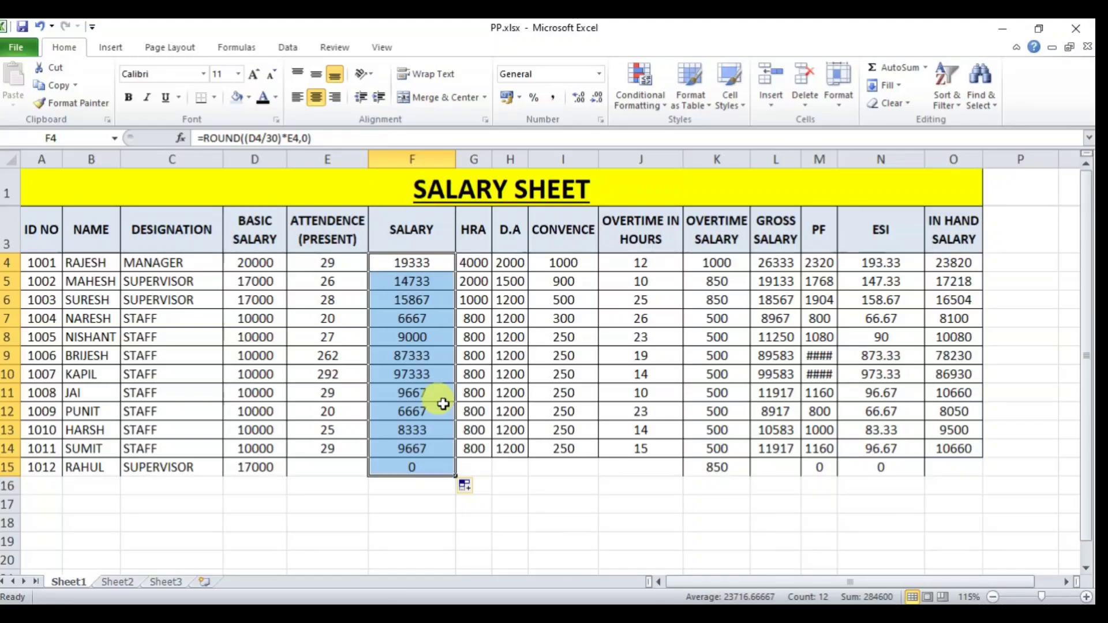
# Apply the comma number style to the salaries in F4 to F15
pyautogui.click(555, 100)
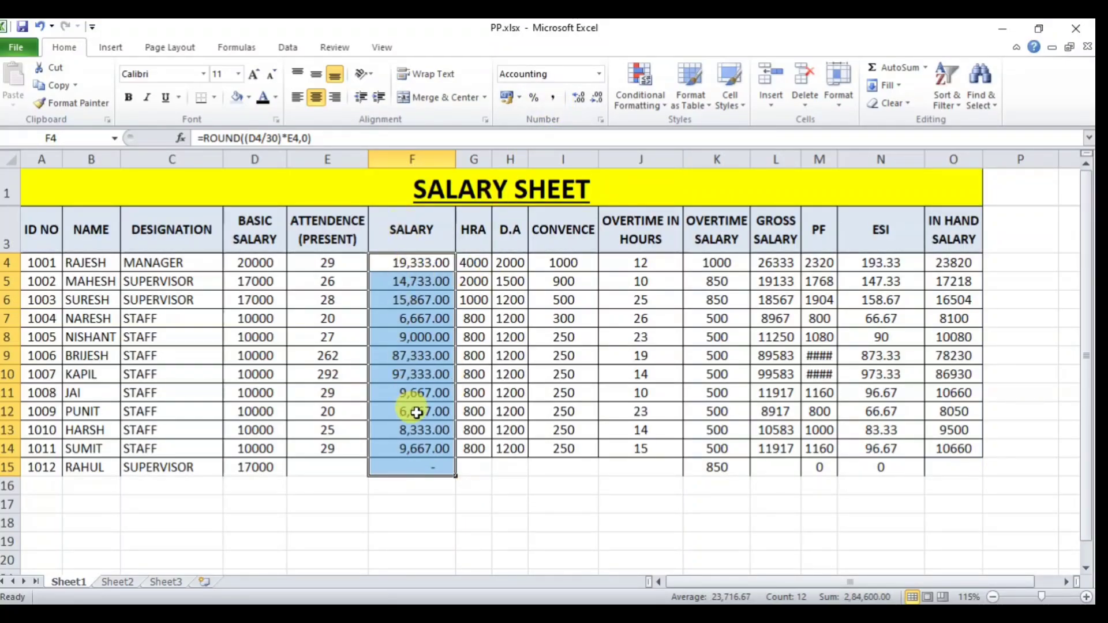
pyautogui.click(425, 318)
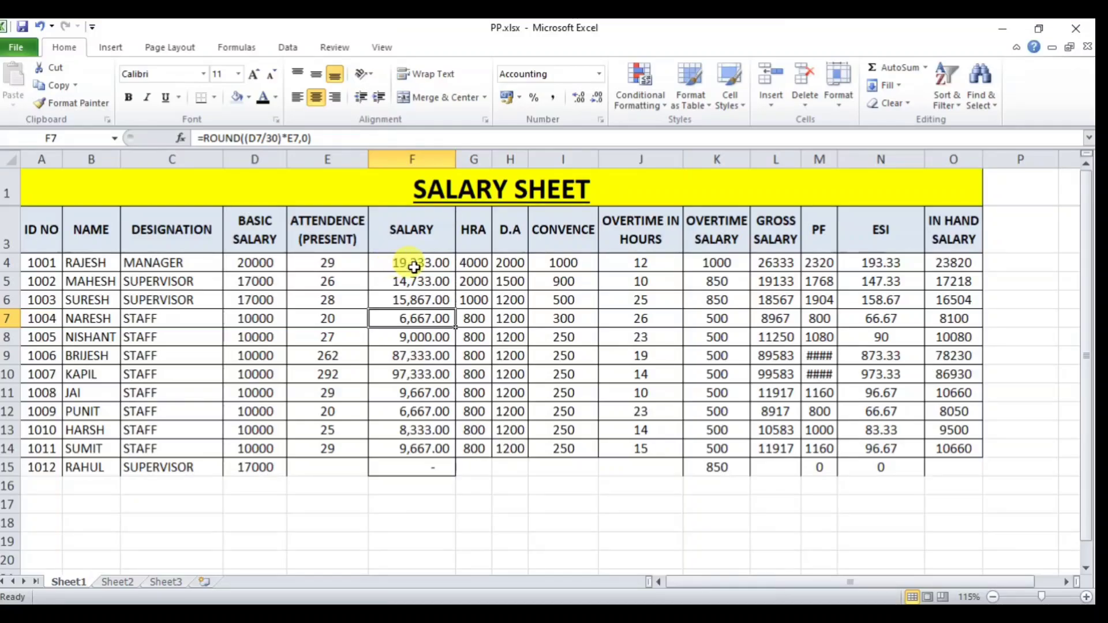
pyautogui.click(424, 468)
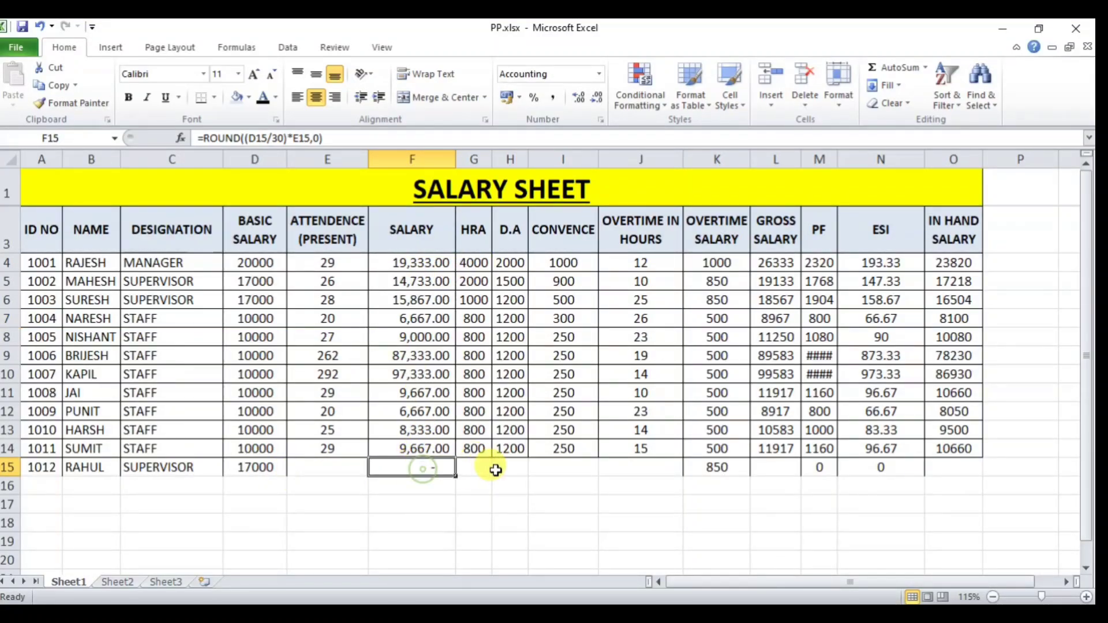
# Enter 19 as the last employee's attendance in E15 and check the salary formula in F15
pyautogui.click(333, 468)
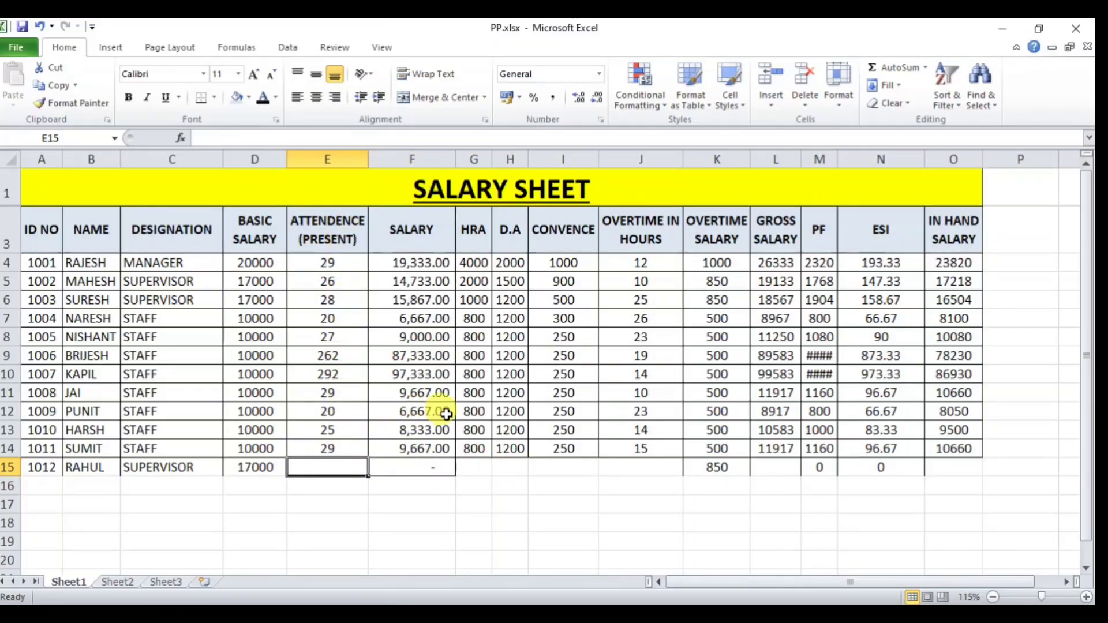
pyautogui.write('19')
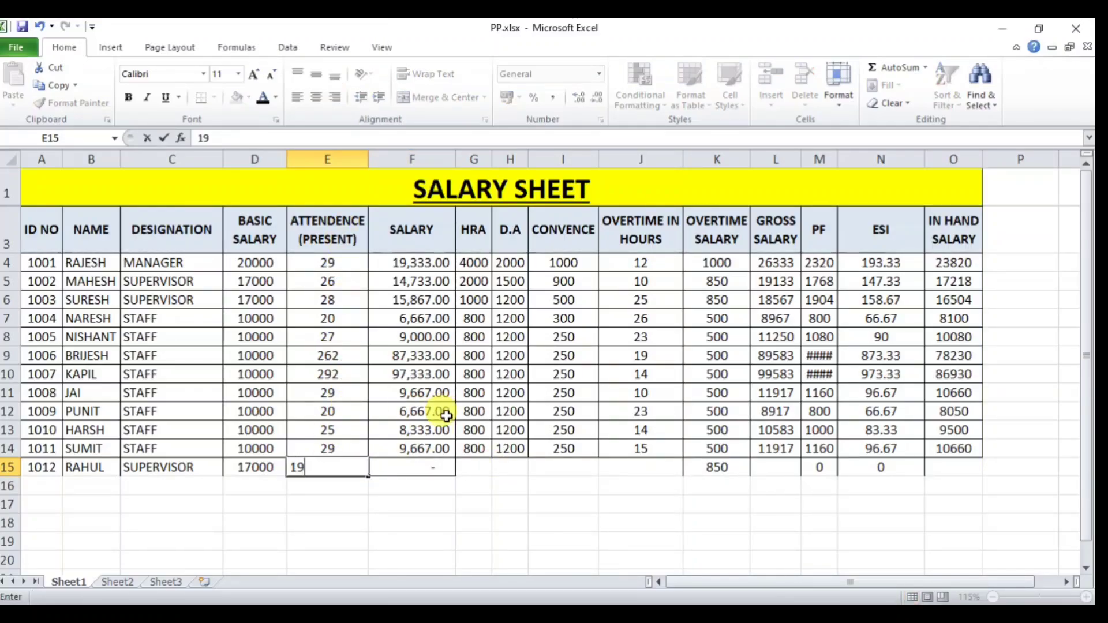
pyautogui.press('Return')
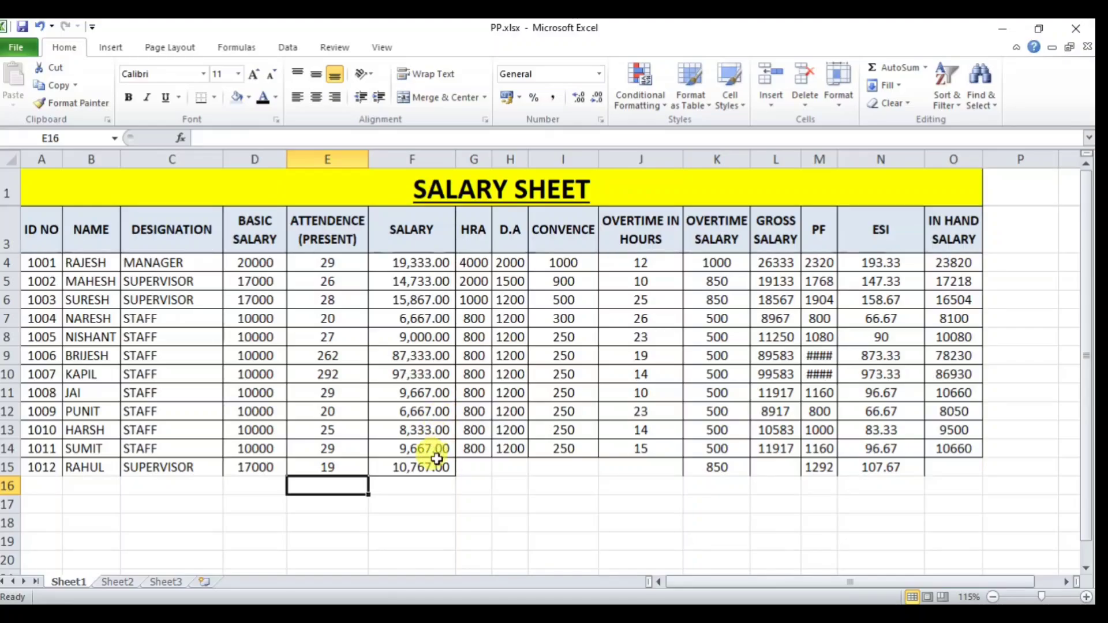
pyautogui.click(433, 465)
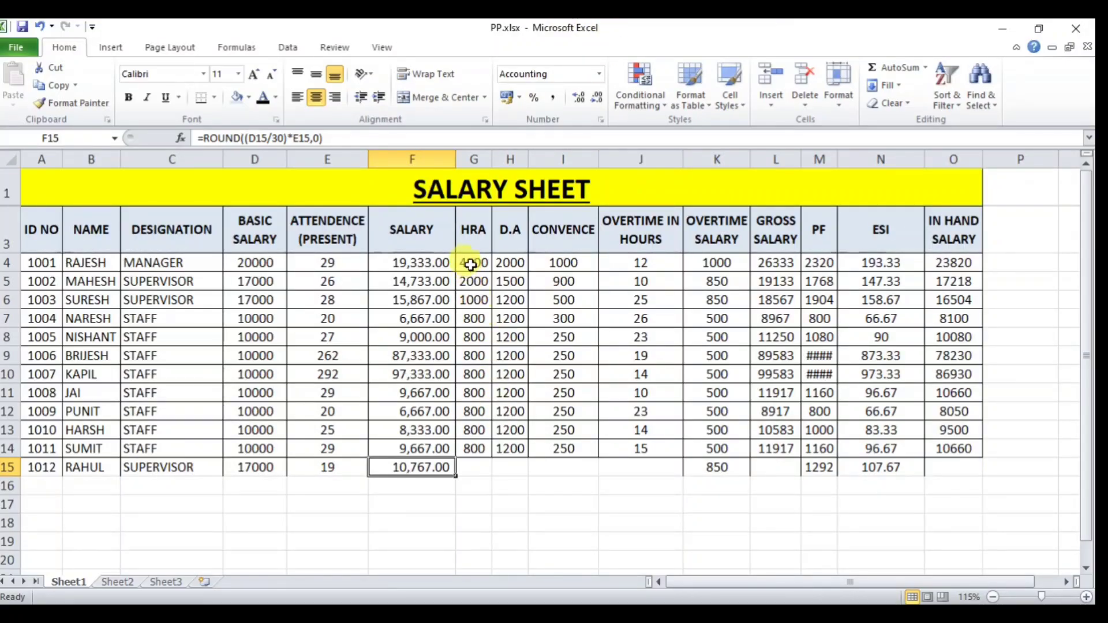
# Check the basic salary formula in D4 against the first HRA cell G4, and widen the HRA column
pyautogui.click(471, 266)
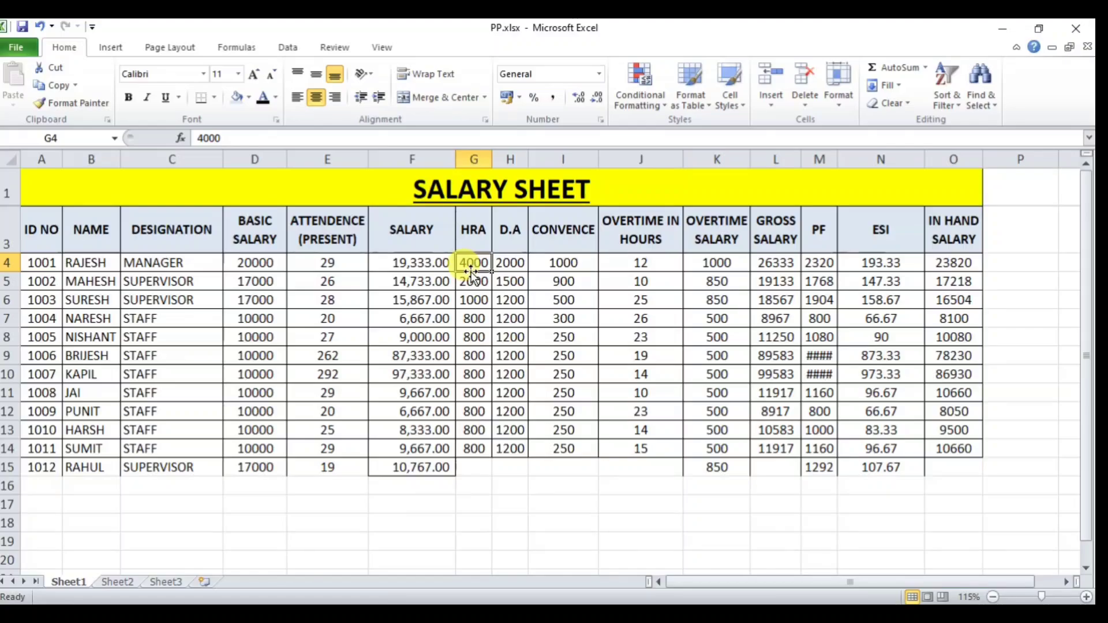
pyautogui.click(261, 265)
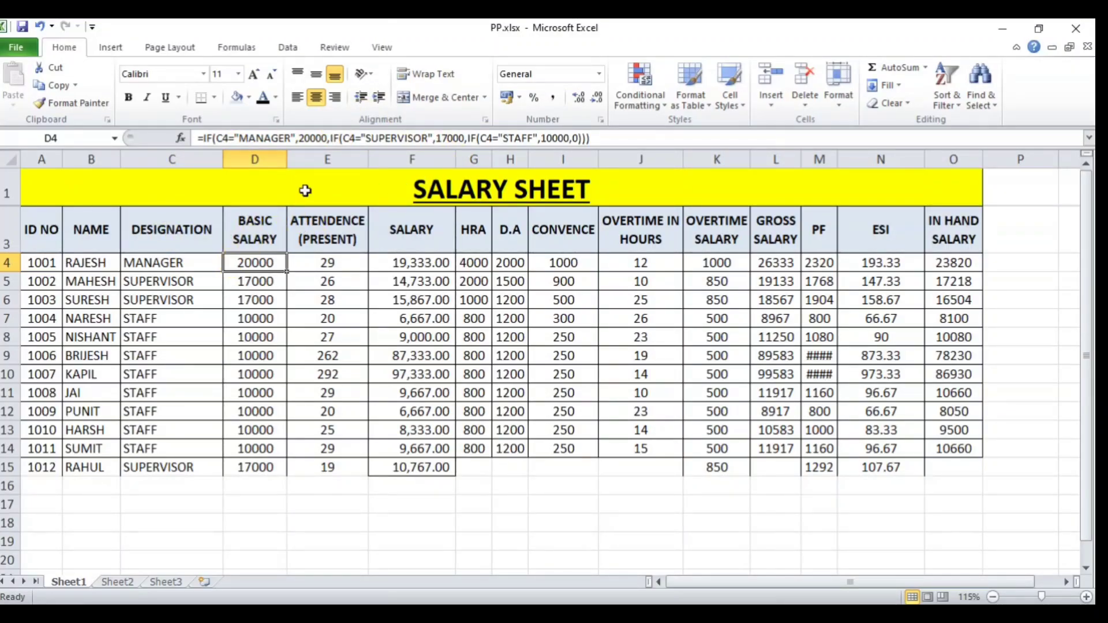
pyautogui.click(478, 261)
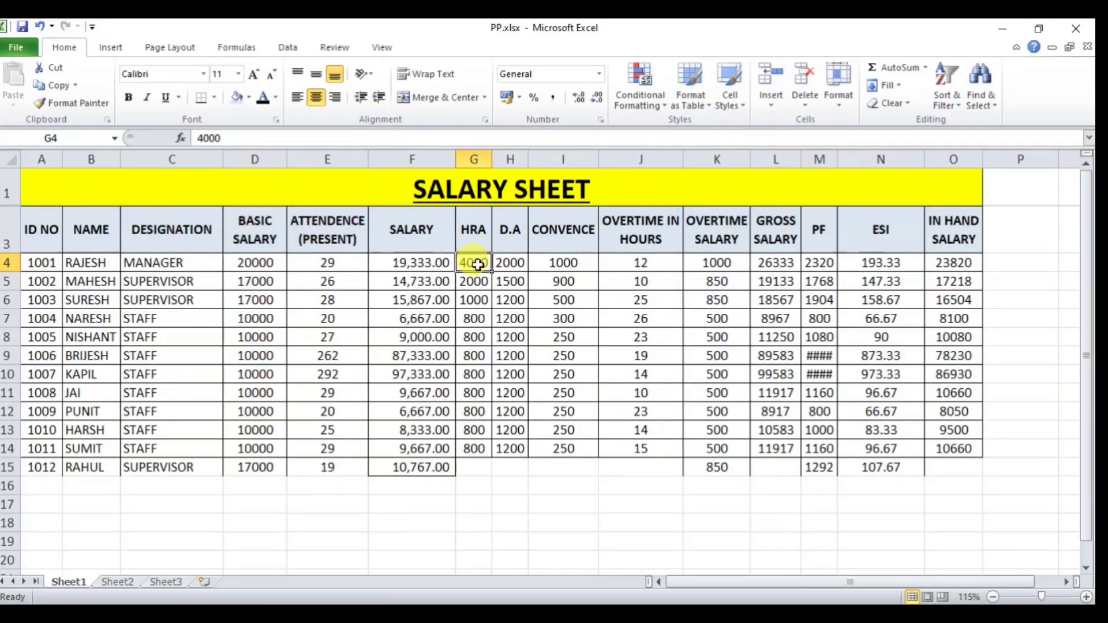
pyautogui.moveTo(495, 159); pyautogui.dragTo(508, 159)
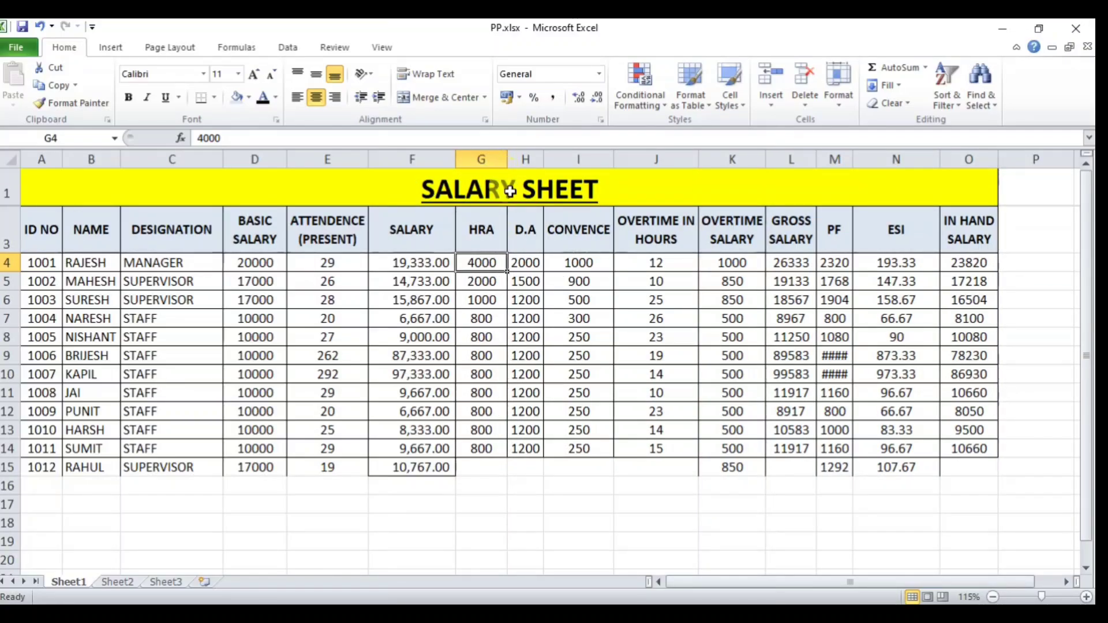
# Examine the designations in column C and the nested IF formula in D4 as a model for the HRA in G4
pyautogui.click(154, 261)
pyautogui.click(470, 272)
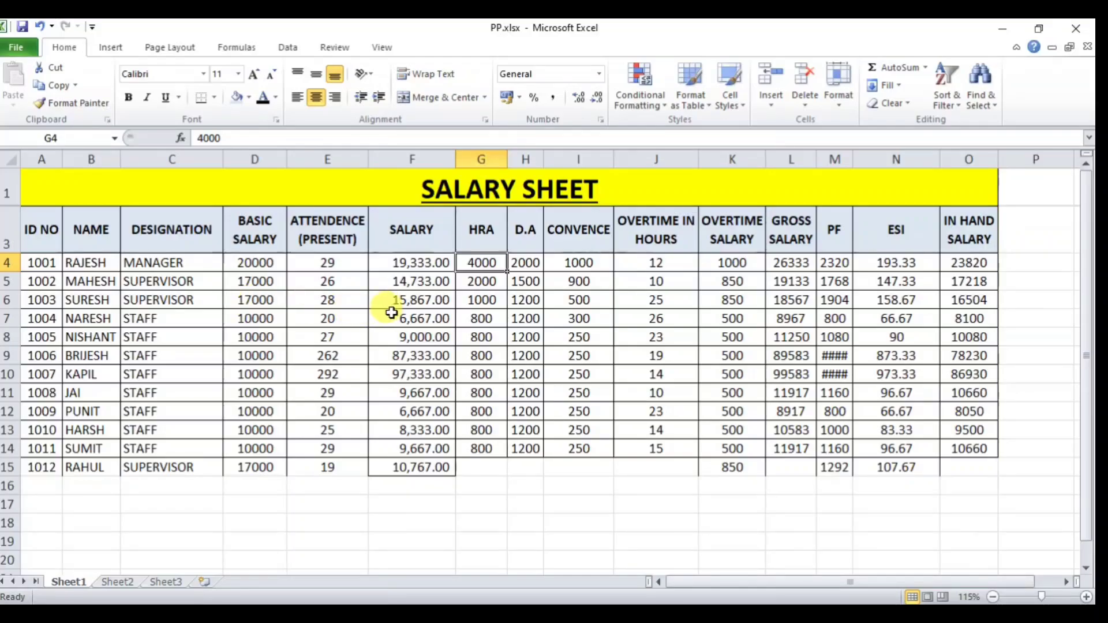
pyautogui.click(179, 317)
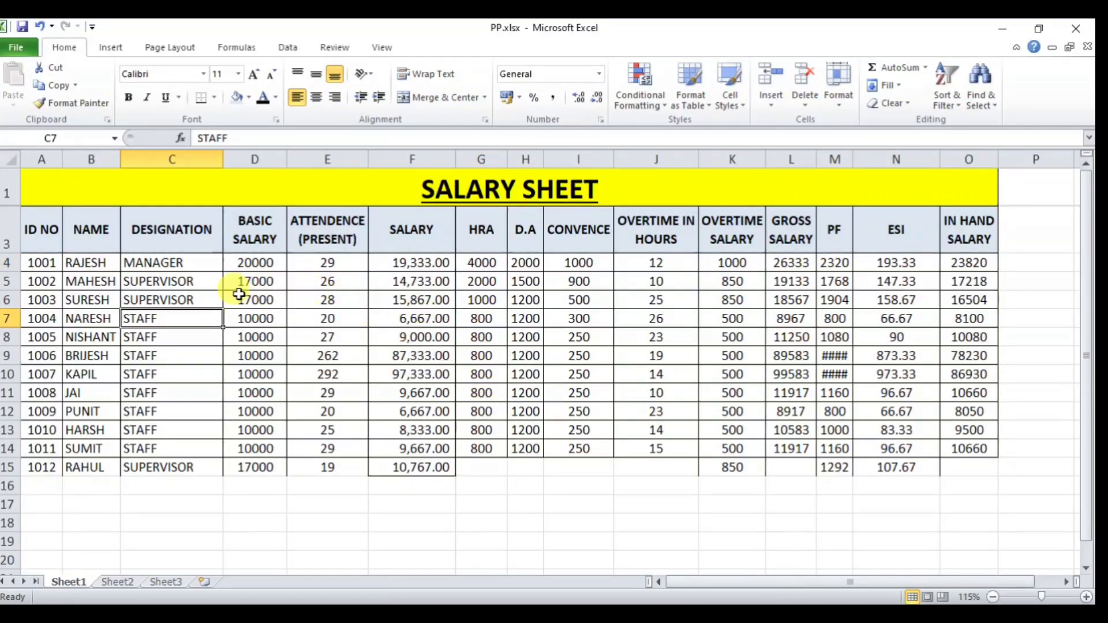
pyautogui.click(251, 262)
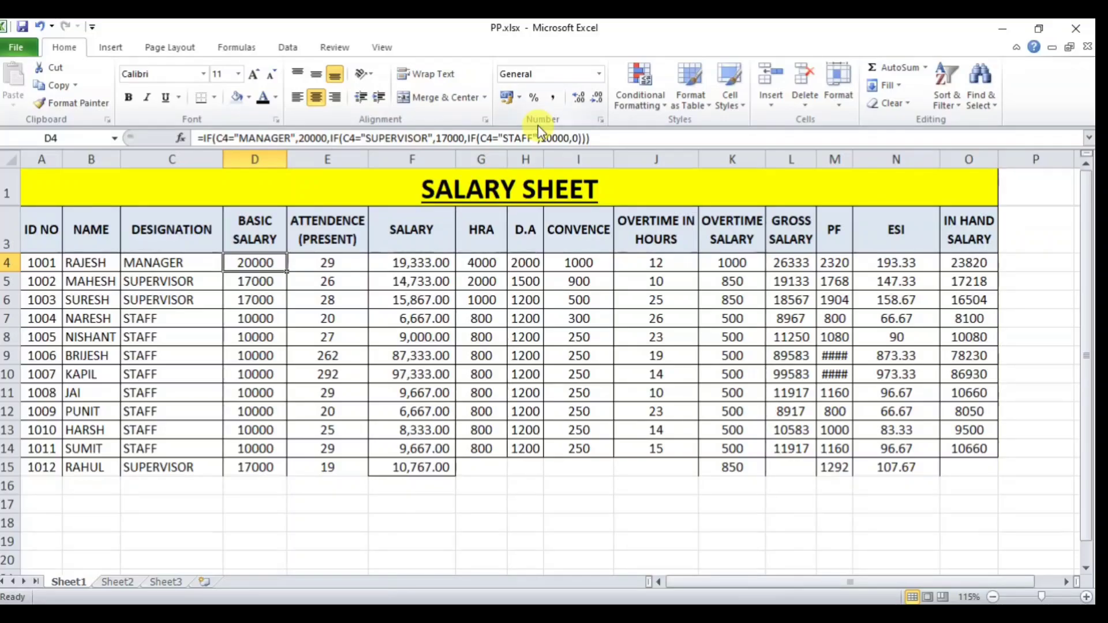
pyautogui.click(484, 262)
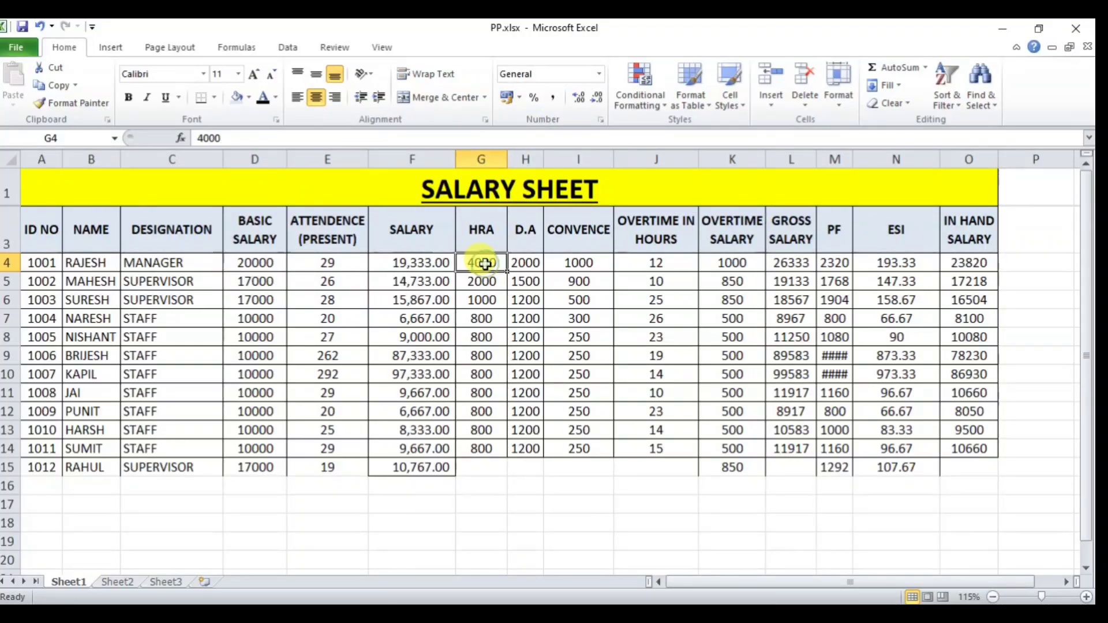
# Compare the designations in C4 to C6 with the HRA amounts in G4 and G5
pyautogui.click(179, 263)
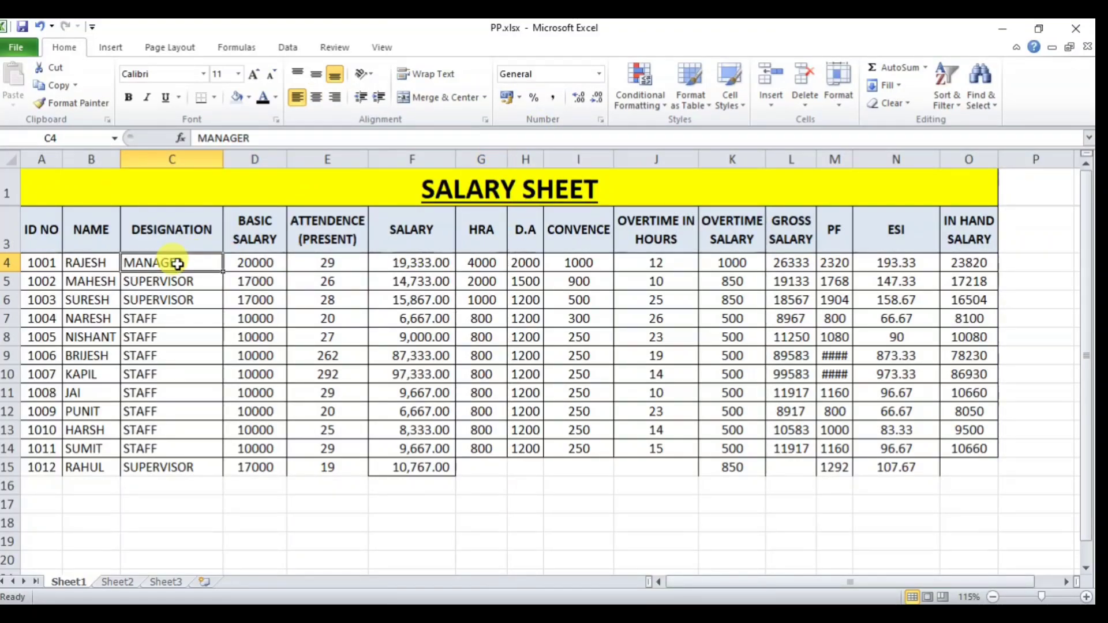
pyautogui.click(484, 261)
pyautogui.moveTo(180, 282); pyautogui.dragTo(203, 295)
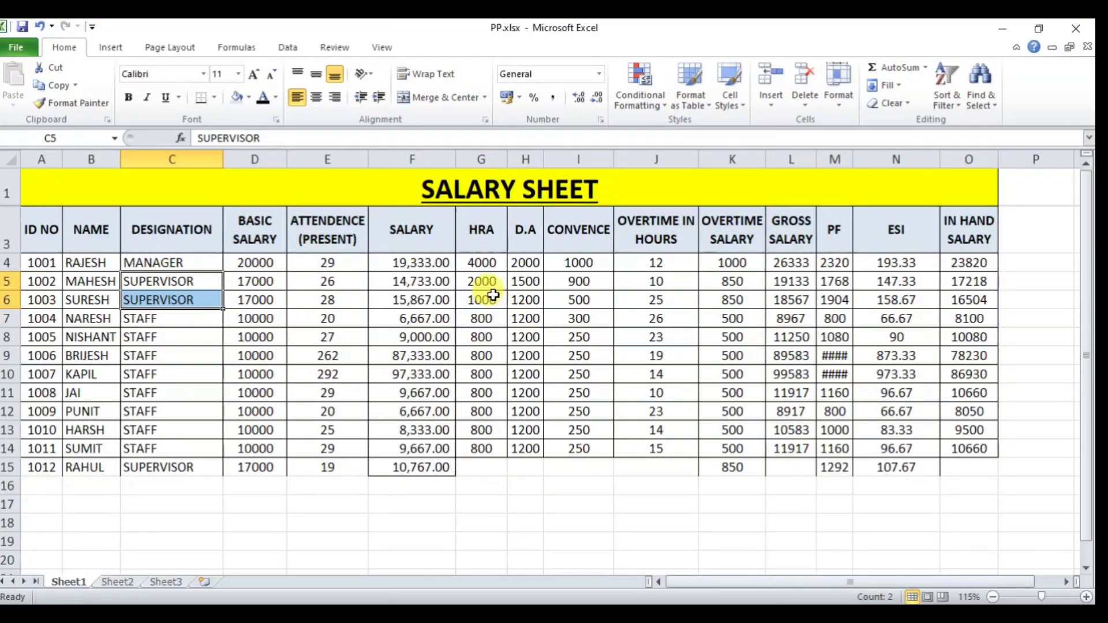
pyautogui.click(480, 264)
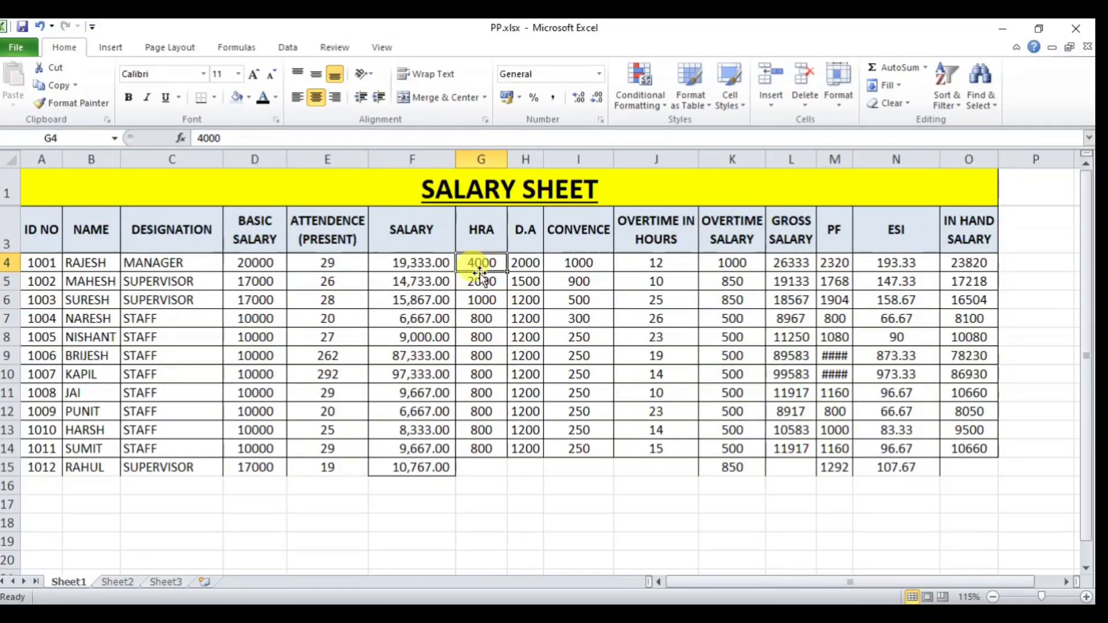
pyautogui.click(492, 281)
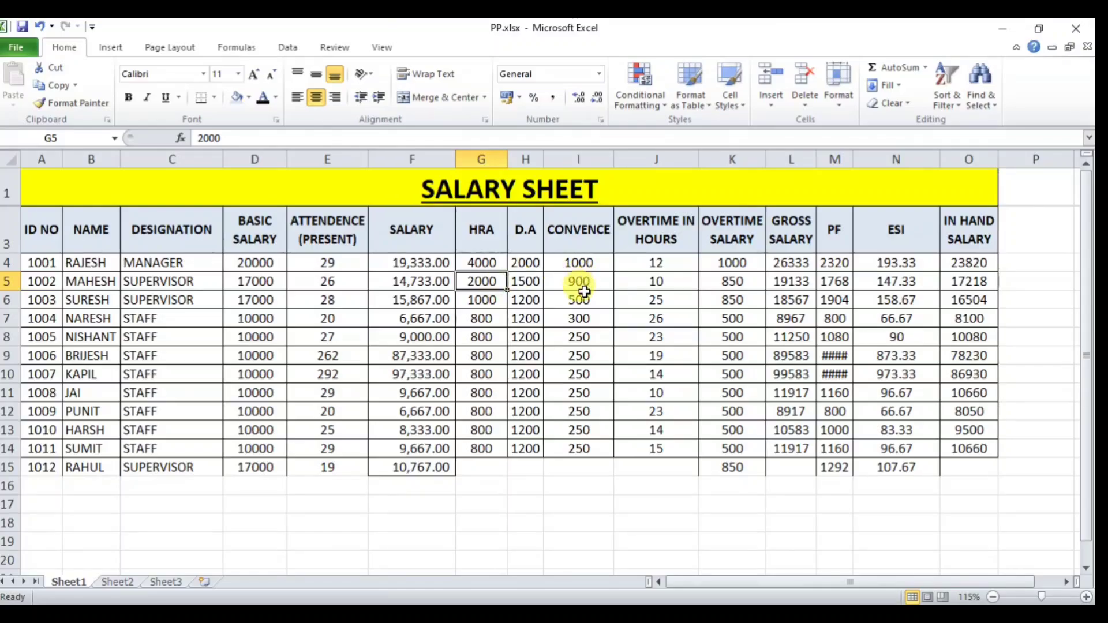
# Set the staff HRA to 500 in G8 and 400 in G10
pyautogui.press('Down')
pyautogui.press('Down')
pyautogui.press('Down')
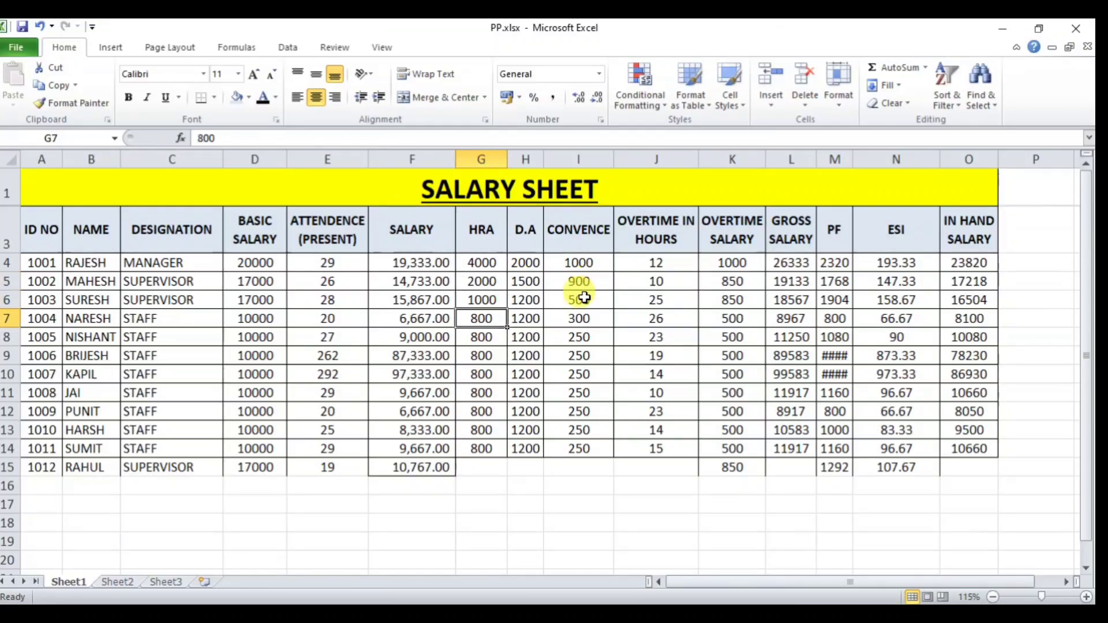
pyautogui.write('500')
pyautogui.press('Down')
pyautogui.press('Down')
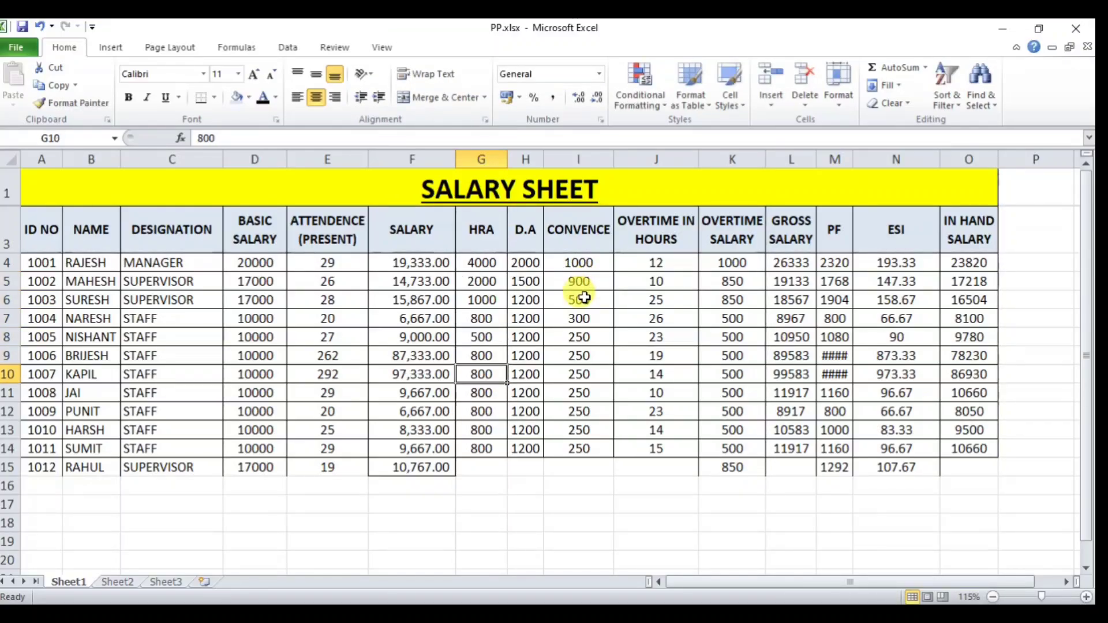
pyautogui.write('400')
pyautogui.press('Down')
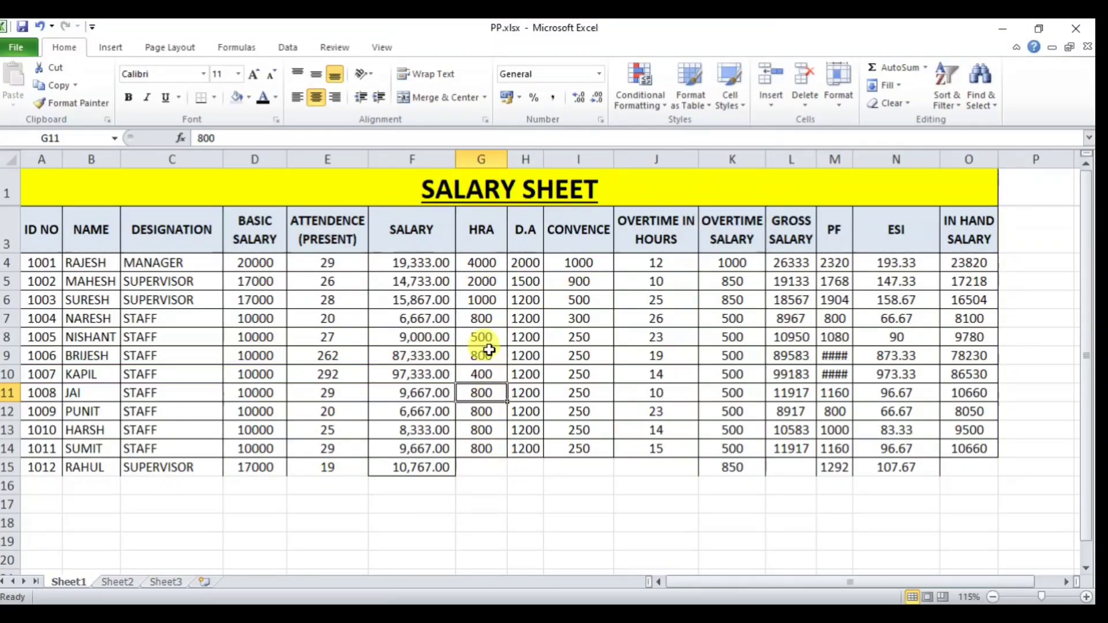
# Review the HRA amounts in G4 to G15 against the basic salary formula in D6
pyautogui.moveTo(484, 263); pyautogui.dragTo(489, 458)
pyautogui.click(260, 296)
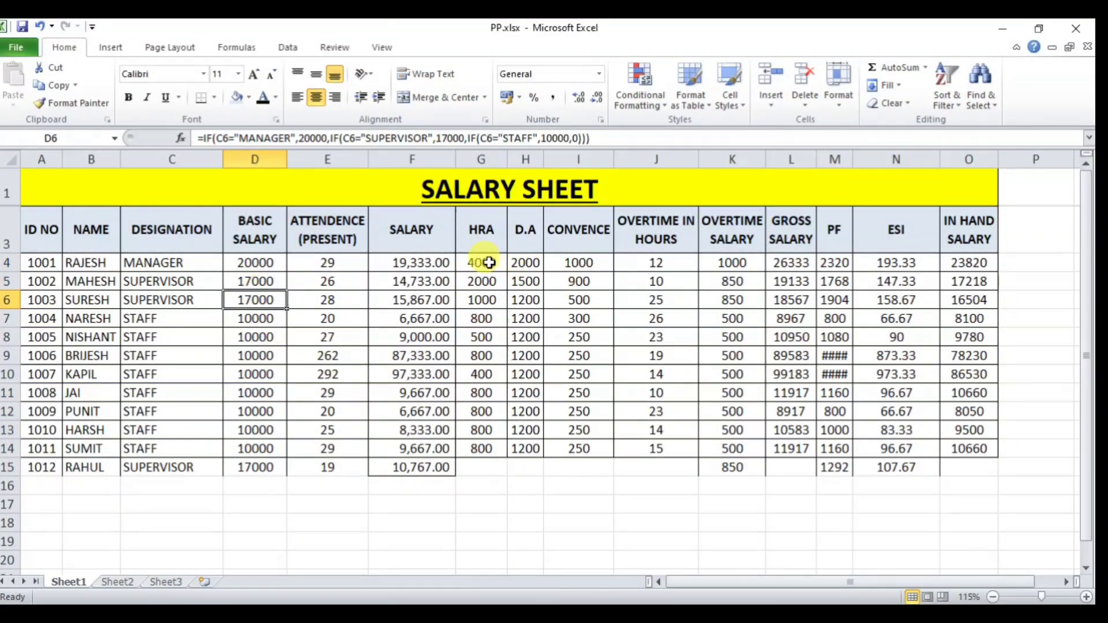
pyautogui.moveTo(492, 260); pyautogui.dragTo(494, 467)
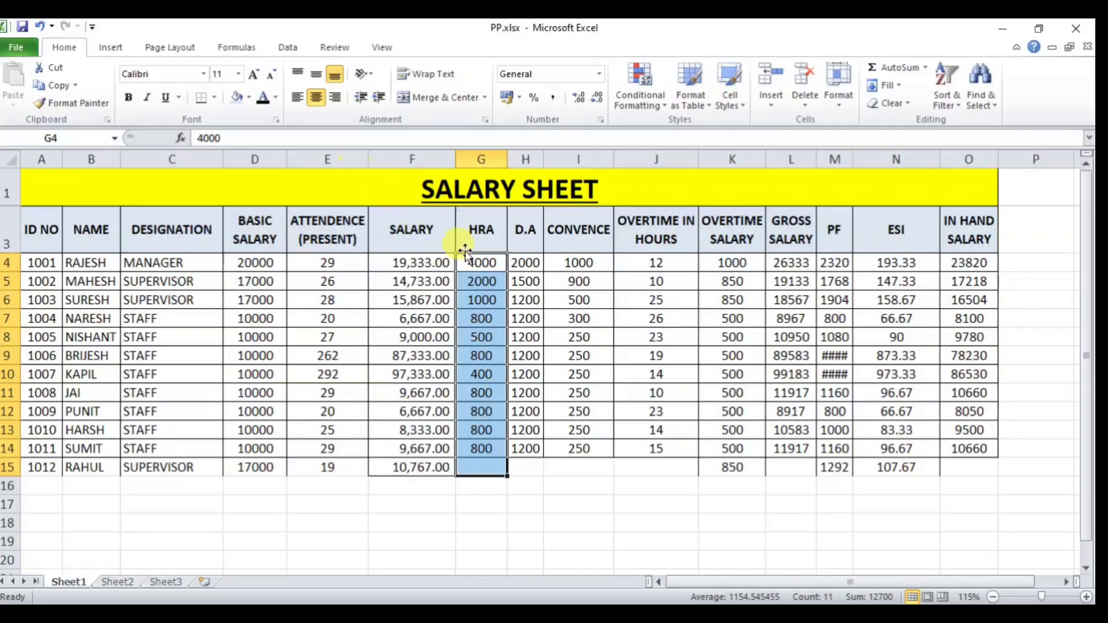
# Widen the D.A column and review its amounts in H4 to H14 against the basic salary in D4
pyautogui.click(530, 263)
pyautogui.moveTo(543, 160); pyautogui.dragTo(559, 159)
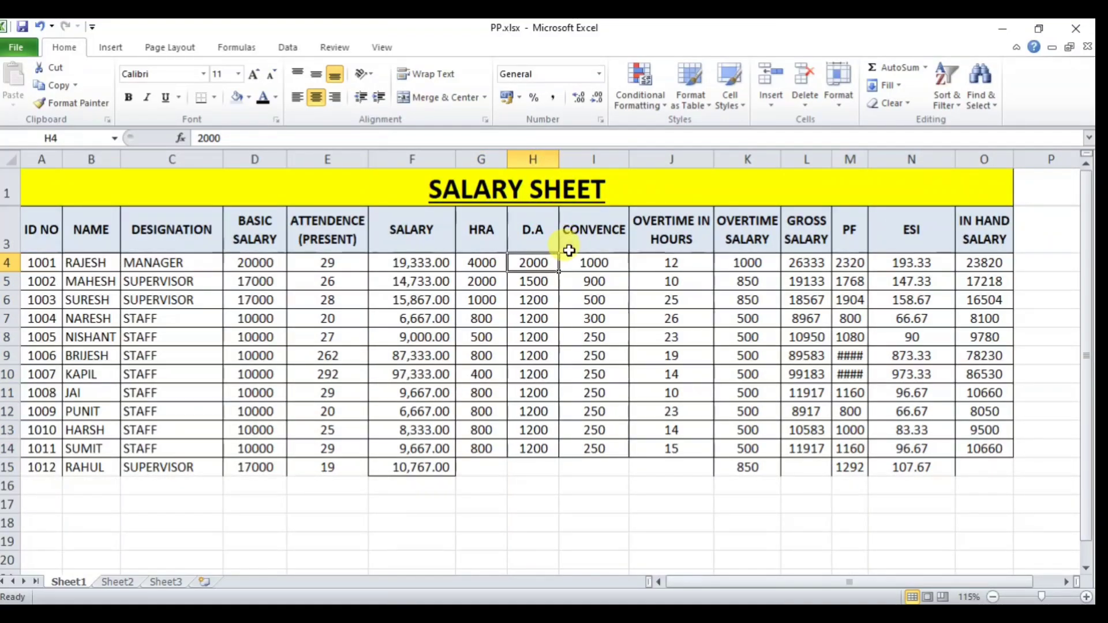
pyautogui.click(257, 264)
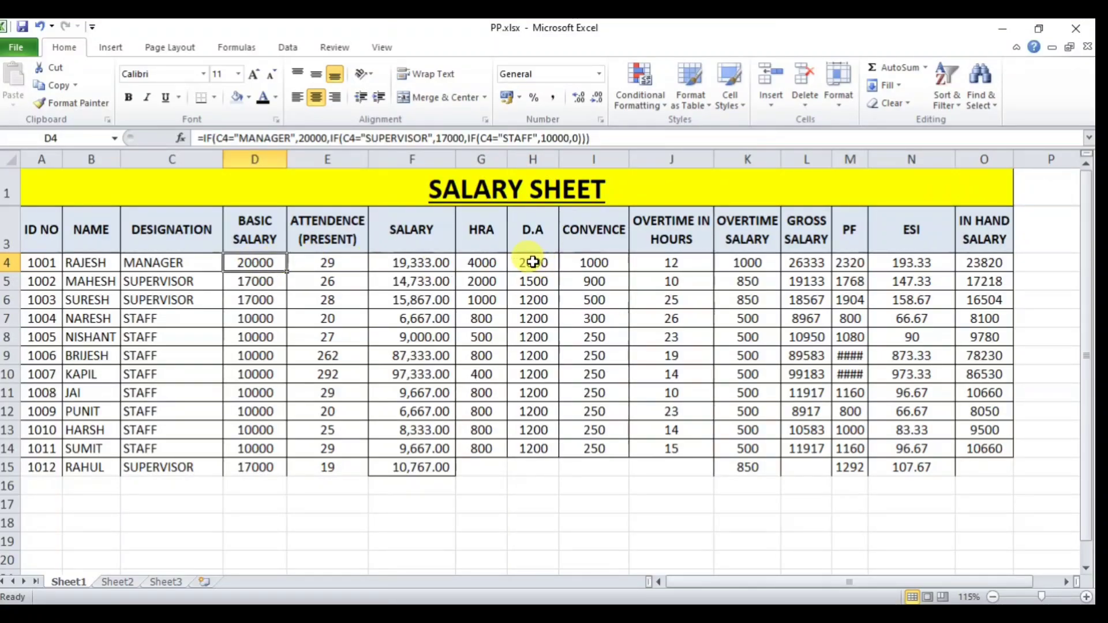
pyautogui.click(539, 264)
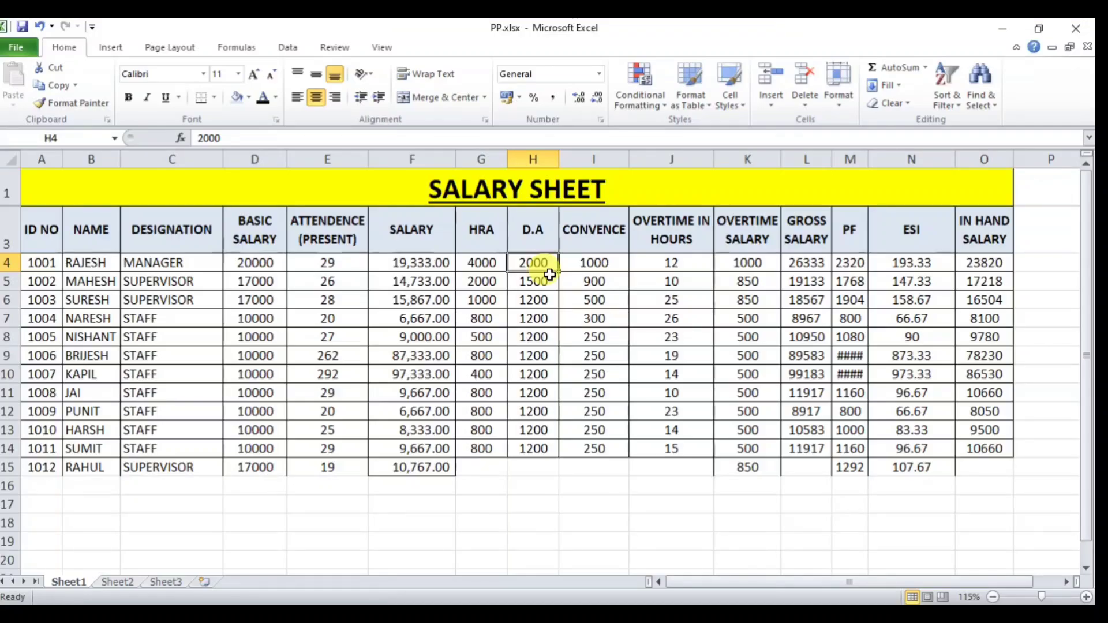
pyautogui.moveTo(537, 265); pyautogui.dragTo(552, 447)
pyautogui.click(540, 394)
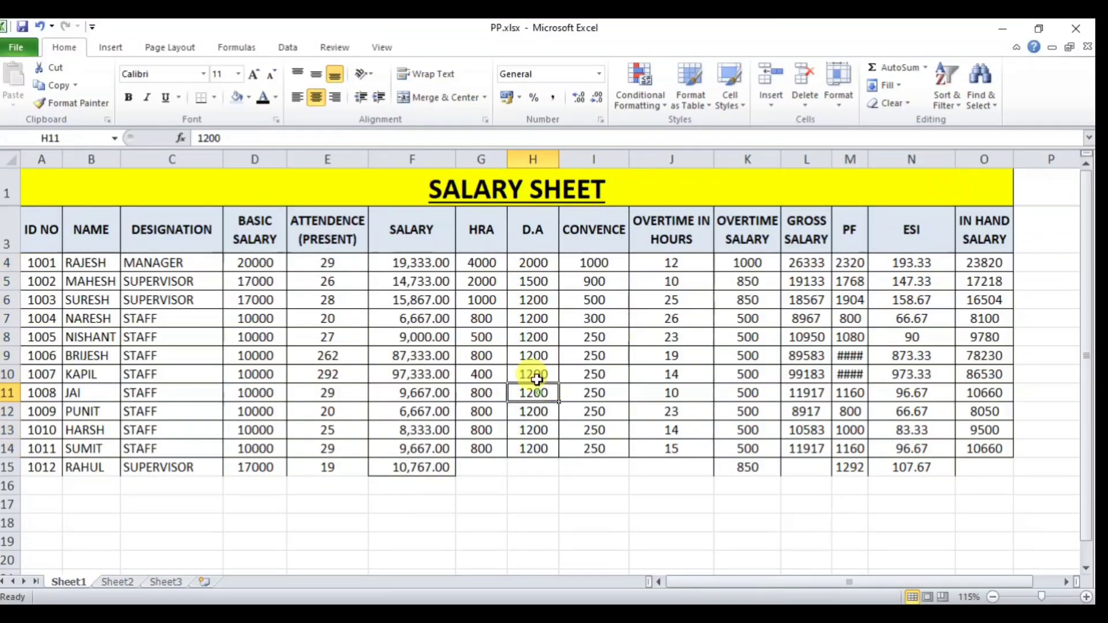
pyautogui.click(536, 263)
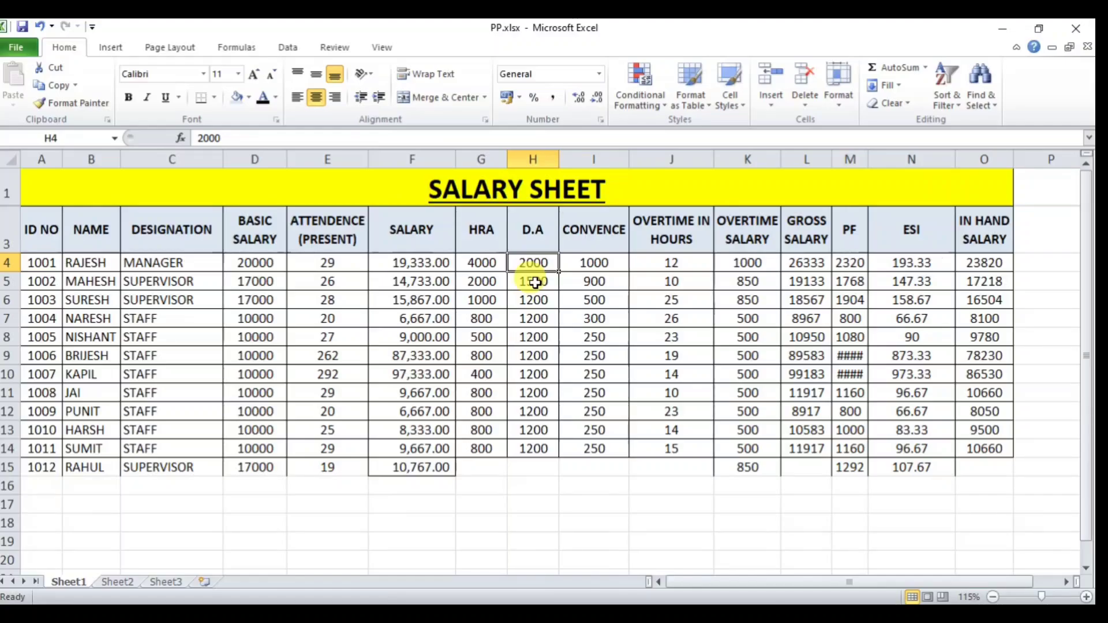
pyautogui.click(535, 282)
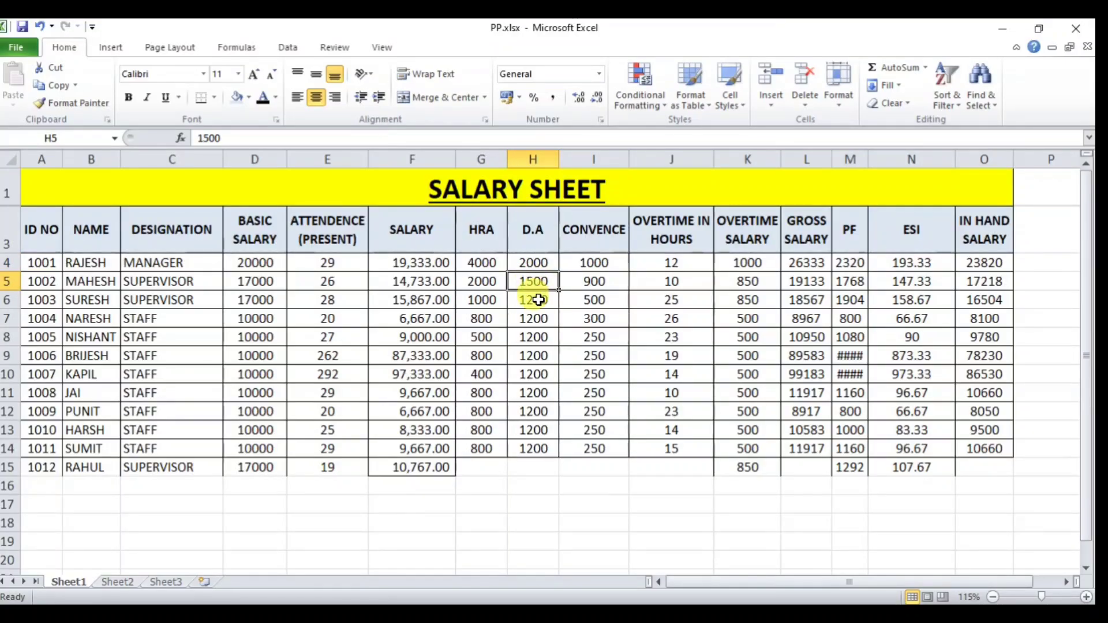
pyautogui.moveTo(534, 262); pyautogui.dragTo(549, 451)
pyautogui.write('=')
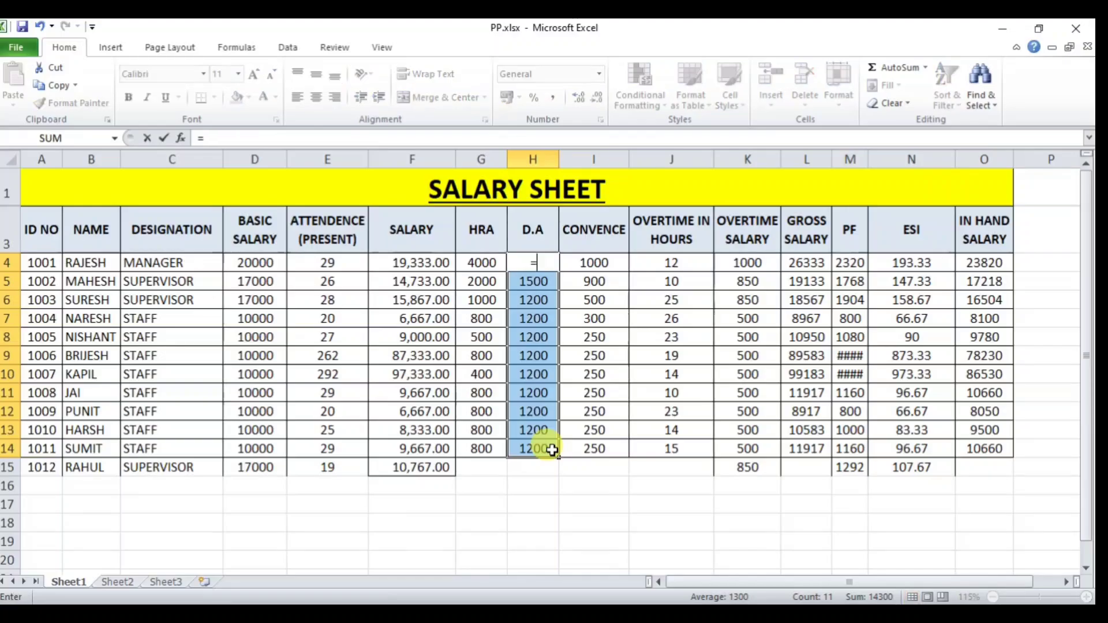
pyautogui.click(568, 393)
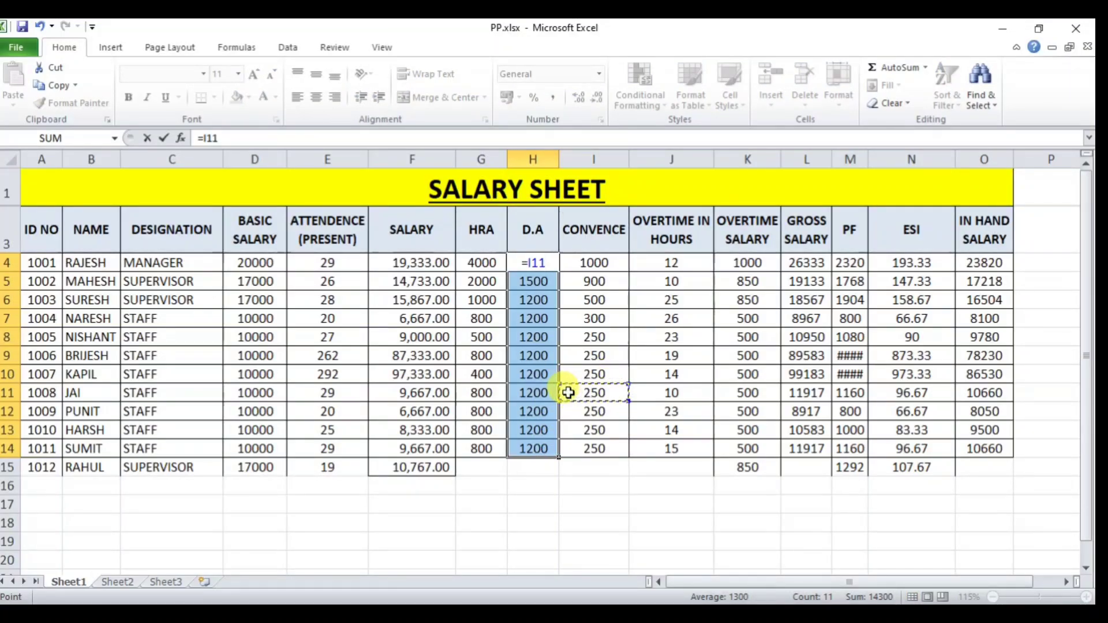
pyautogui.press('Escape')
pyautogui.click(538, 318)
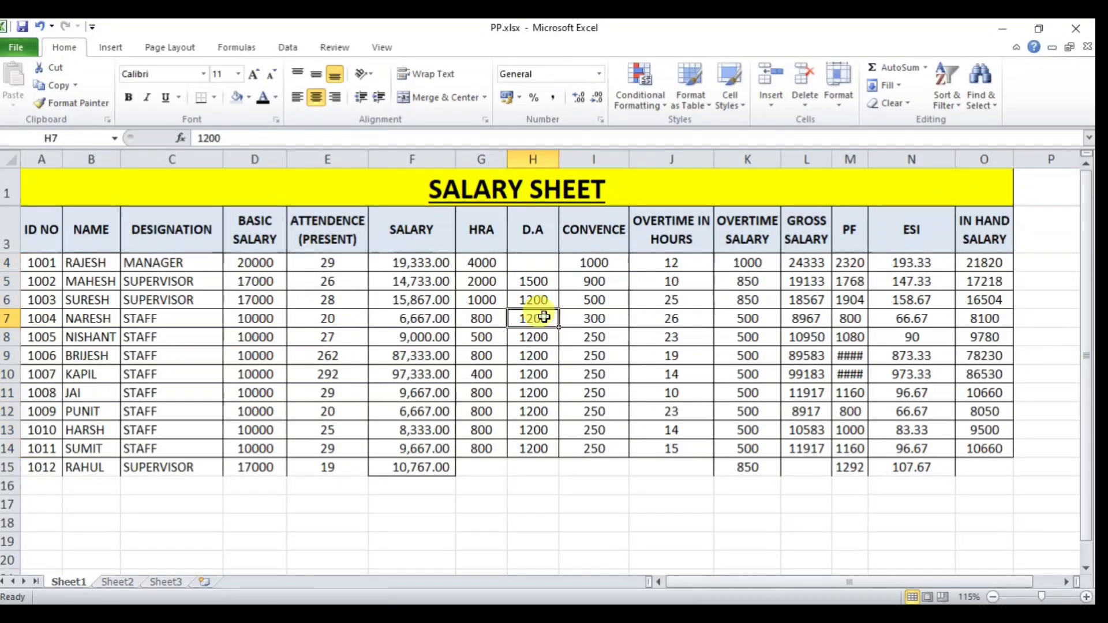
# Clear the D.A amounts in H4 to H14 and enter the formula =D4*10% in H4
pyautogui.moveTo(531, 266); pyautogui.dragTo(548, 452)
pyautogui.press('Delete')
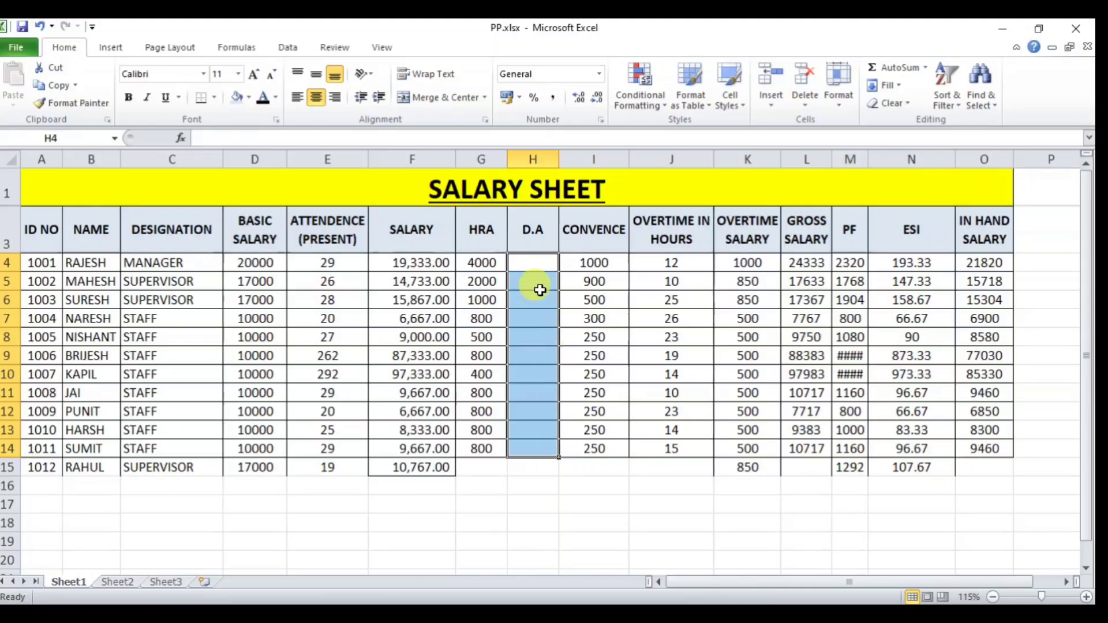
pyautogui.click(535, 267)
pyautogui.write('=')
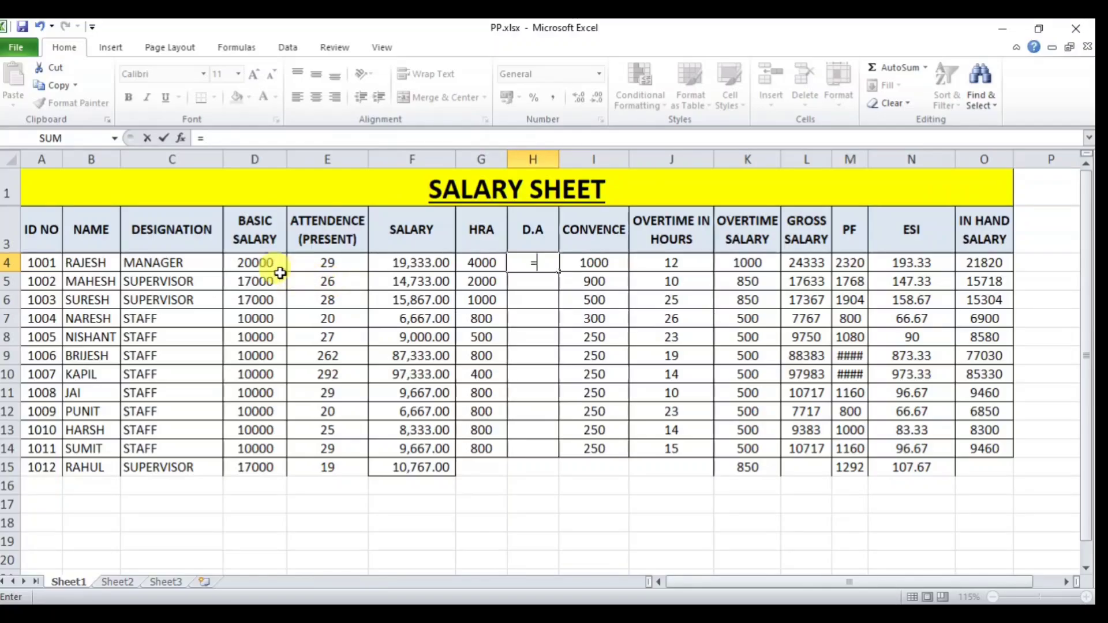
pyautogui.click(261, 263)
pyautogui.write('*10')
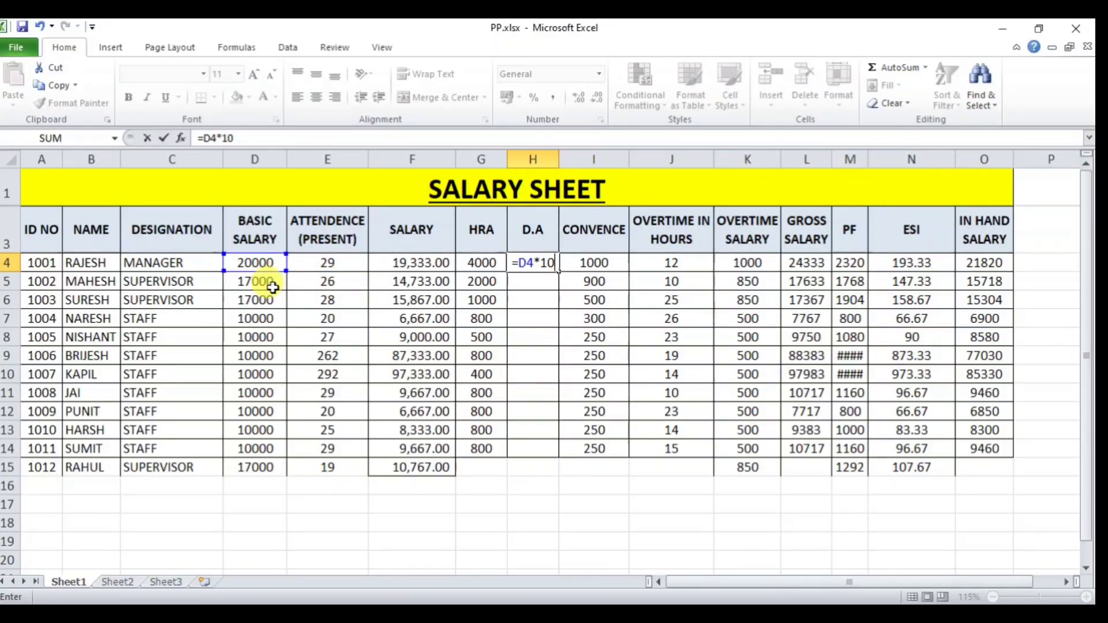
pyautogui.write('%')
pyautogui.press('Return')
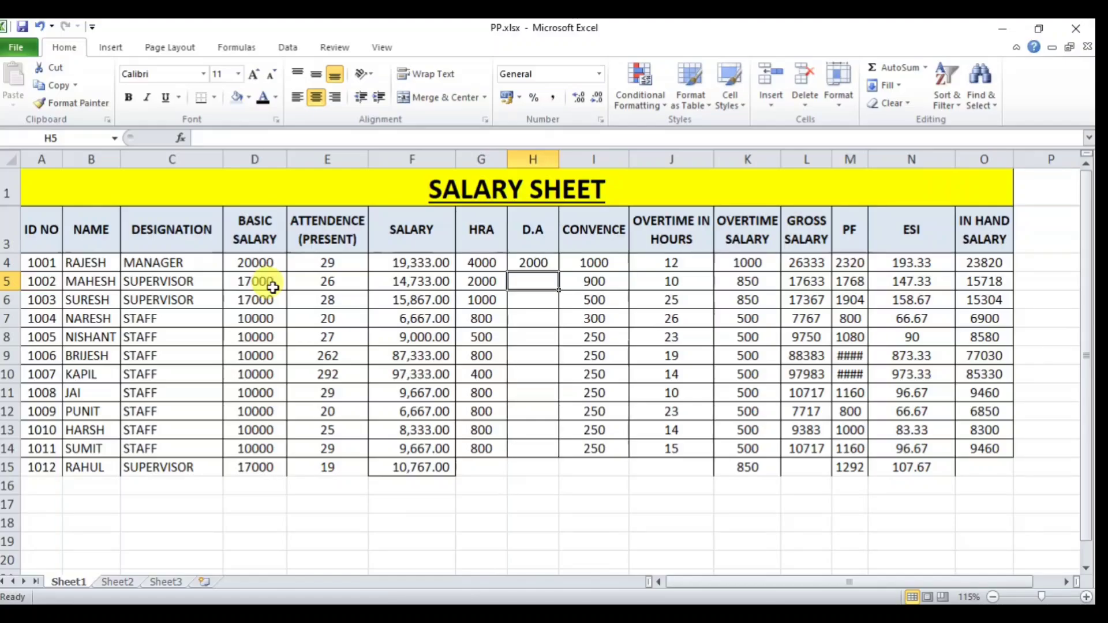
# Fill the D.A formula from H4 down to H14 and check the copied formula in H13
pyautogui.click(532, 262)
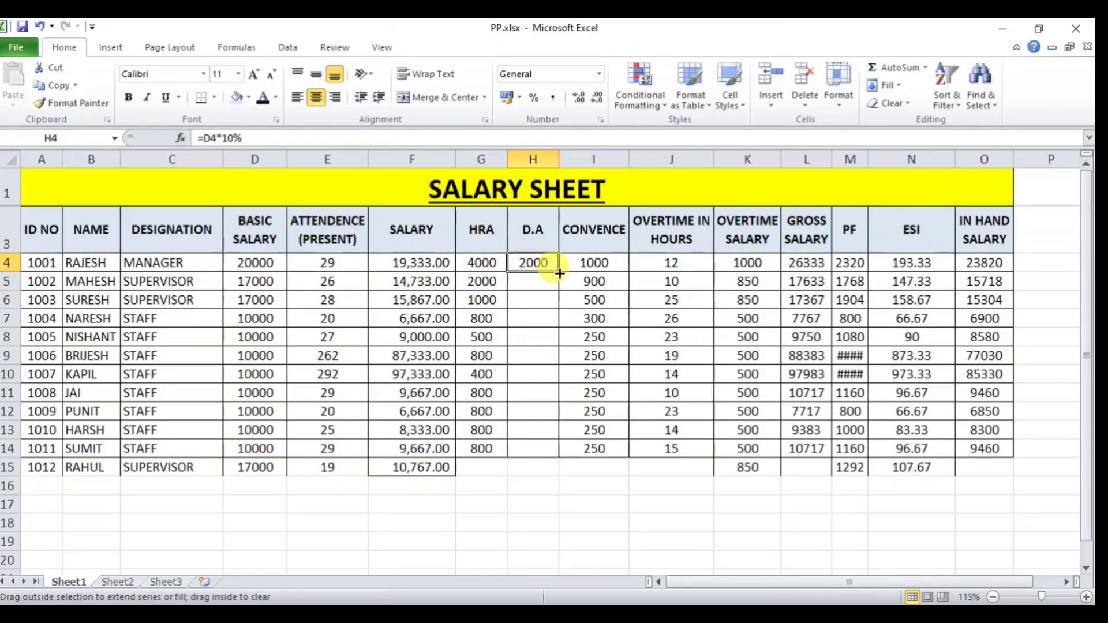
pyautogui.moveTo(559, 273); pyautogui.dragTo(563, 457)
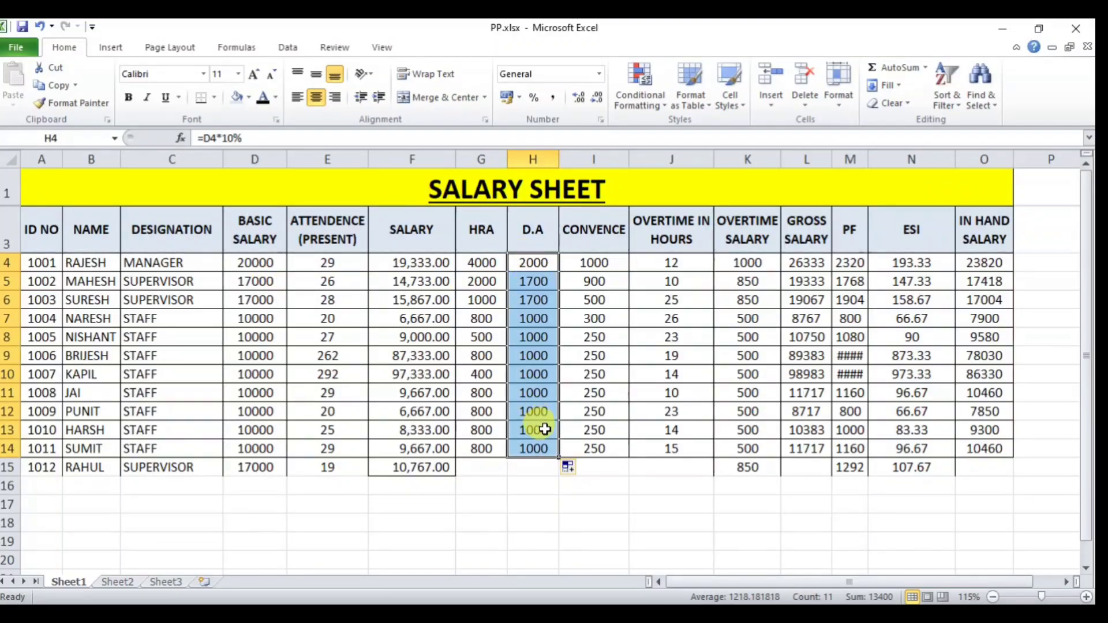
pyautogui.click(544, 428)
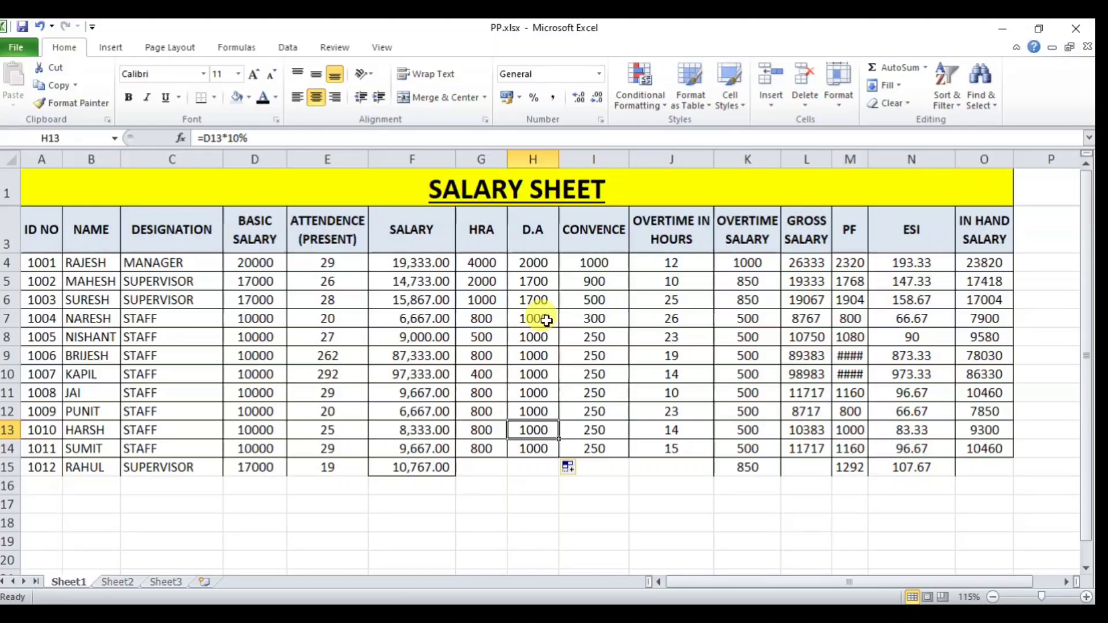
# Review the convence amounts in I4 and I7 alongside the D.A formula in H4
pyautogui.click(613, 266)
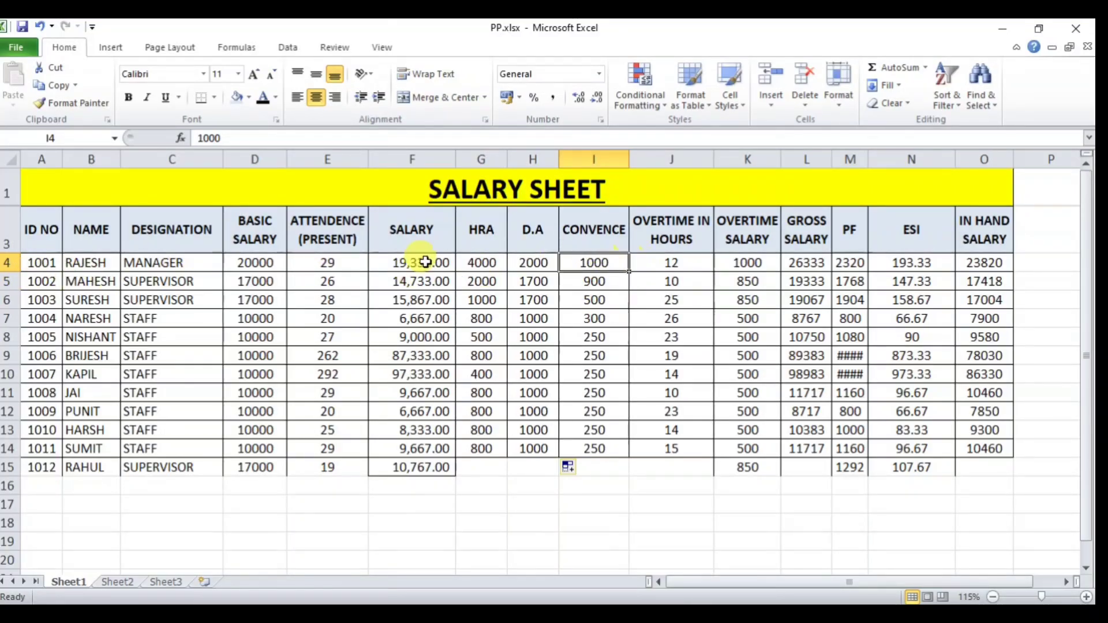
pyautogui.click(537, 263)
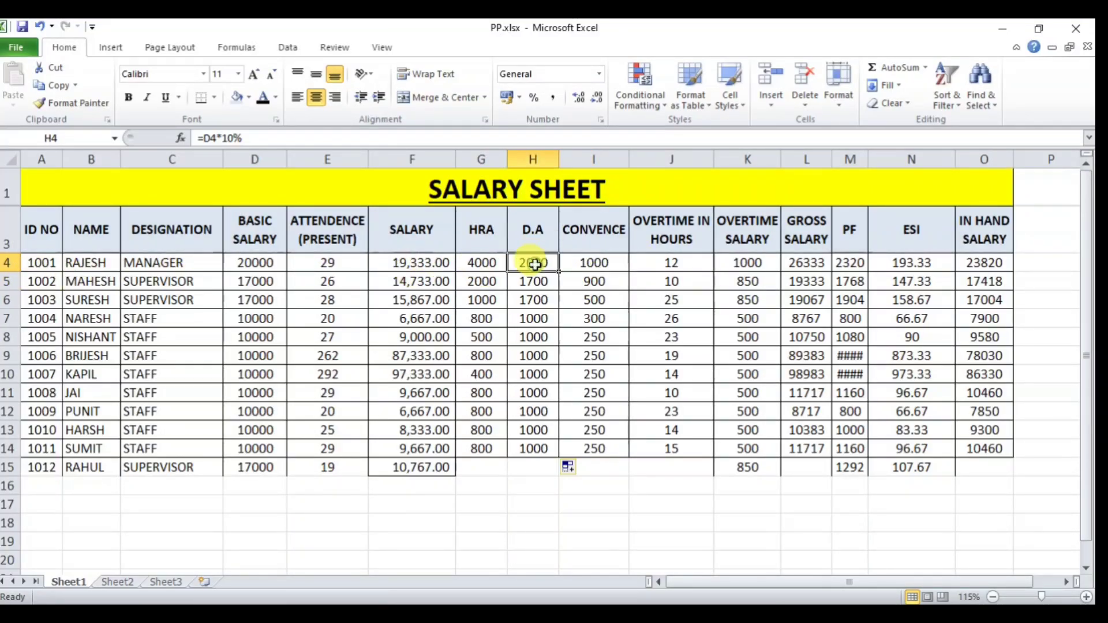
pyautogui.click(588, 261)
pyautogui.click(603, 319)
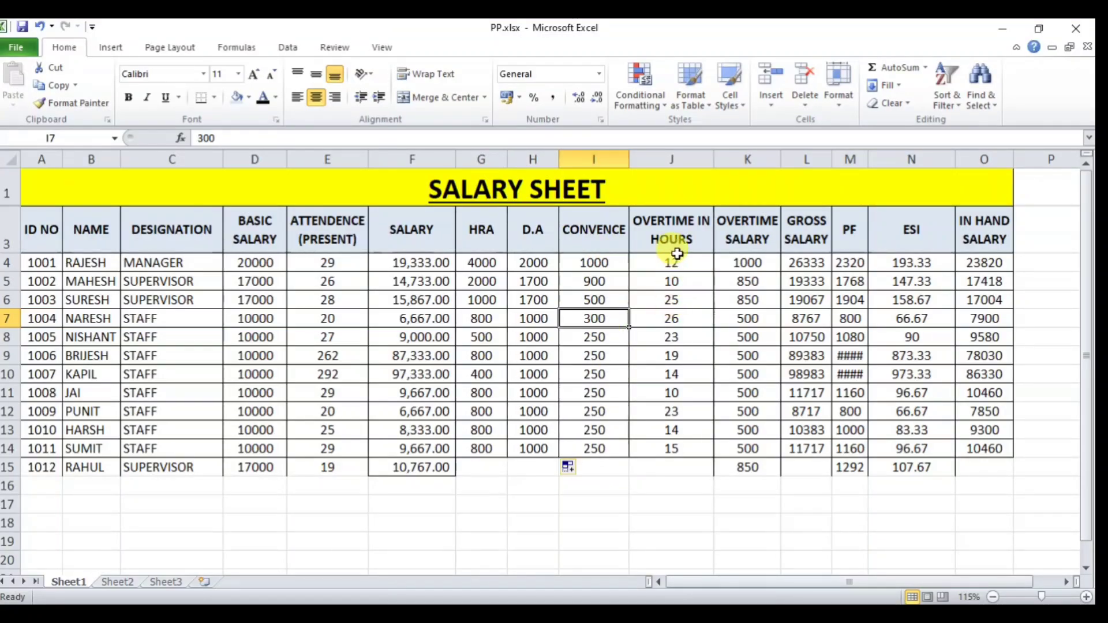
# Show the overtime hours in J4 to J14 with two decimal places
pyautogui.click(701, 261)
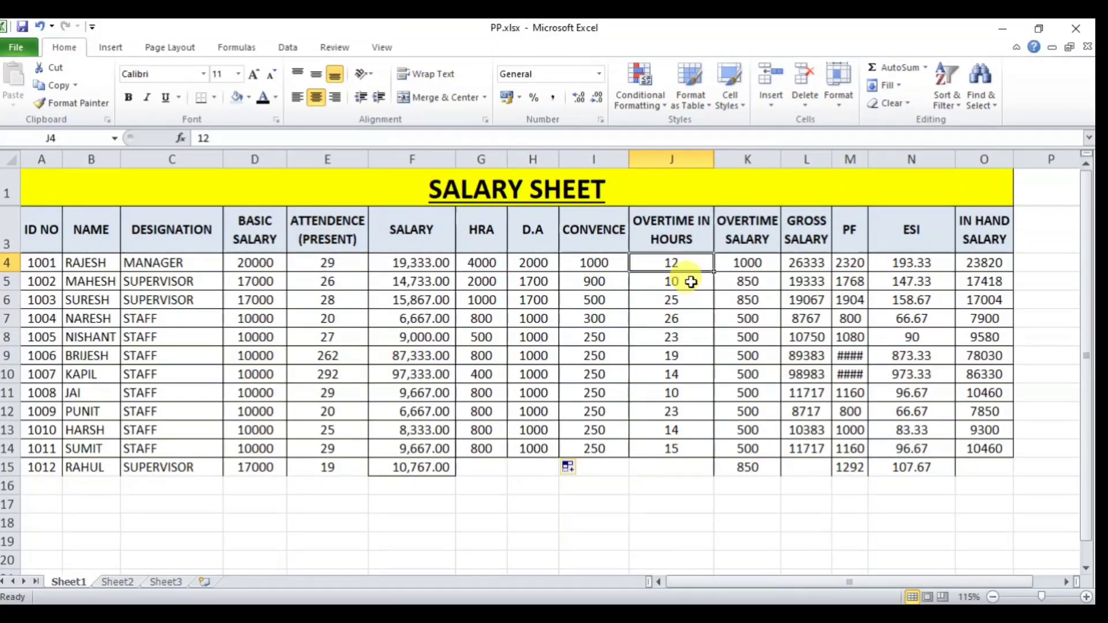
pyautogui.moveTo(650, 260); pyautogui.dragTo(658, 447)
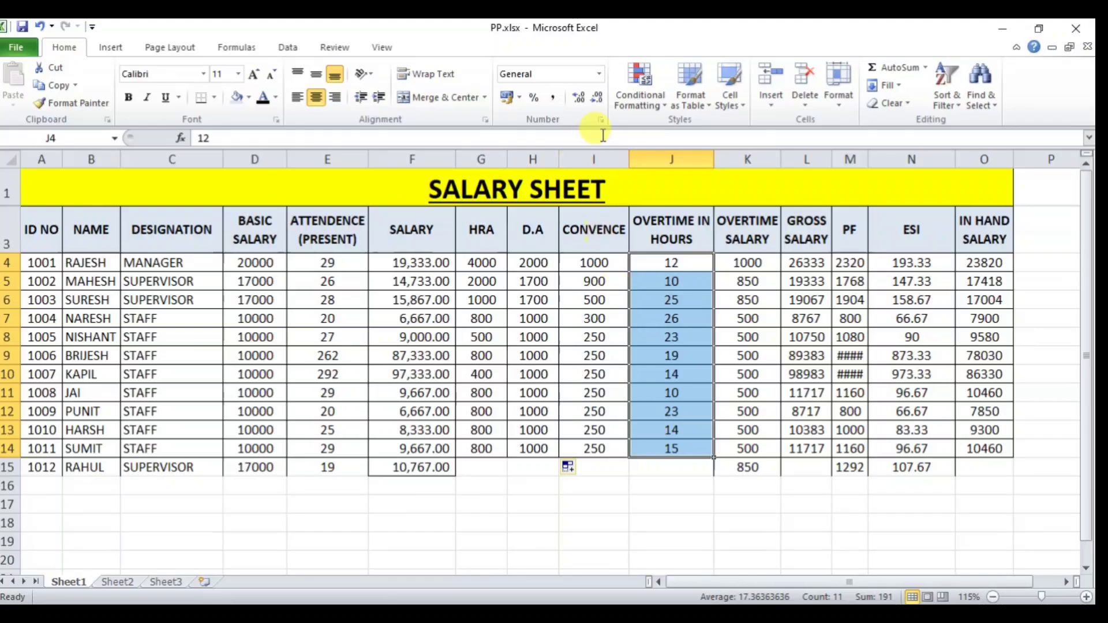
pyautogui.click(580, 98)
pyautogui.click(580, 98)
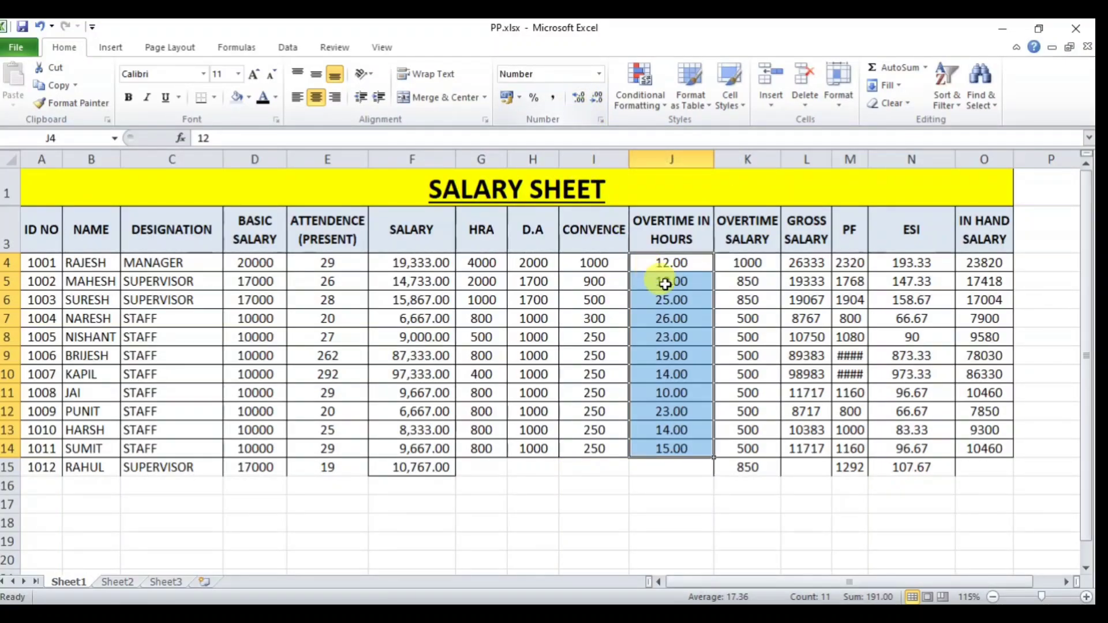
pyautogui.click(687, 318)
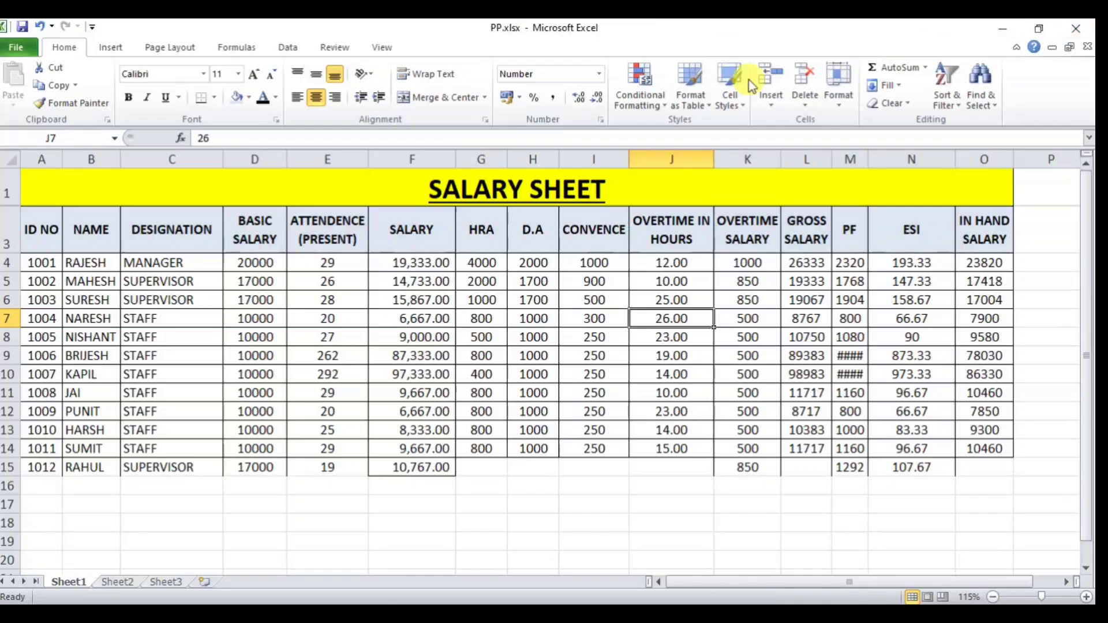
# Check the overtime salary formula in K4 and widen the overtime salary, gross salary and PF columns
pyautogui.click(751, 261)
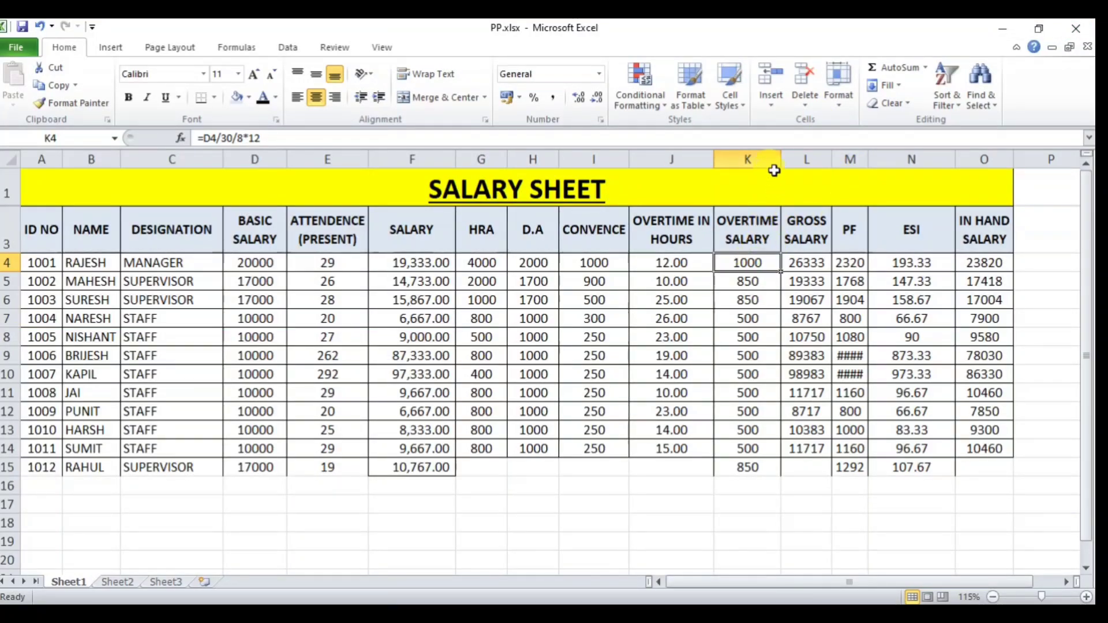
pyautogui.moveTo(781, 159); pyautogui.dragTo(786, 159)
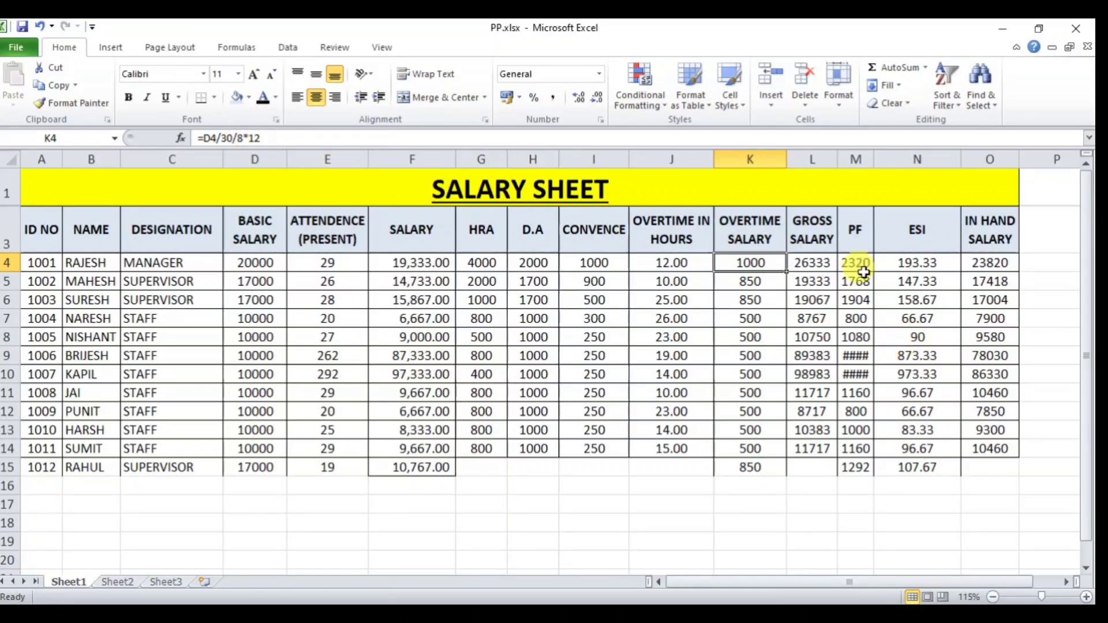
pyautogui.moveTo(839, 163); pyautogui.dragTo(900, 163)
pyautogui.click(875, 159)
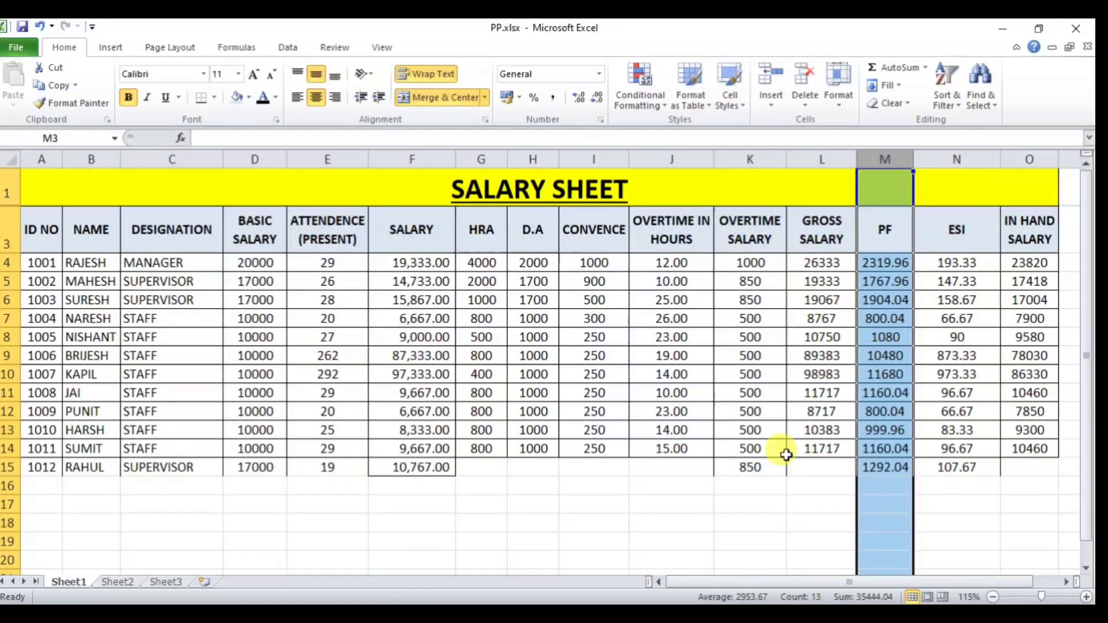
# Calculate the manager's daily pay in K17 with the formula =D4/30
pyautogui.click(755, 505)
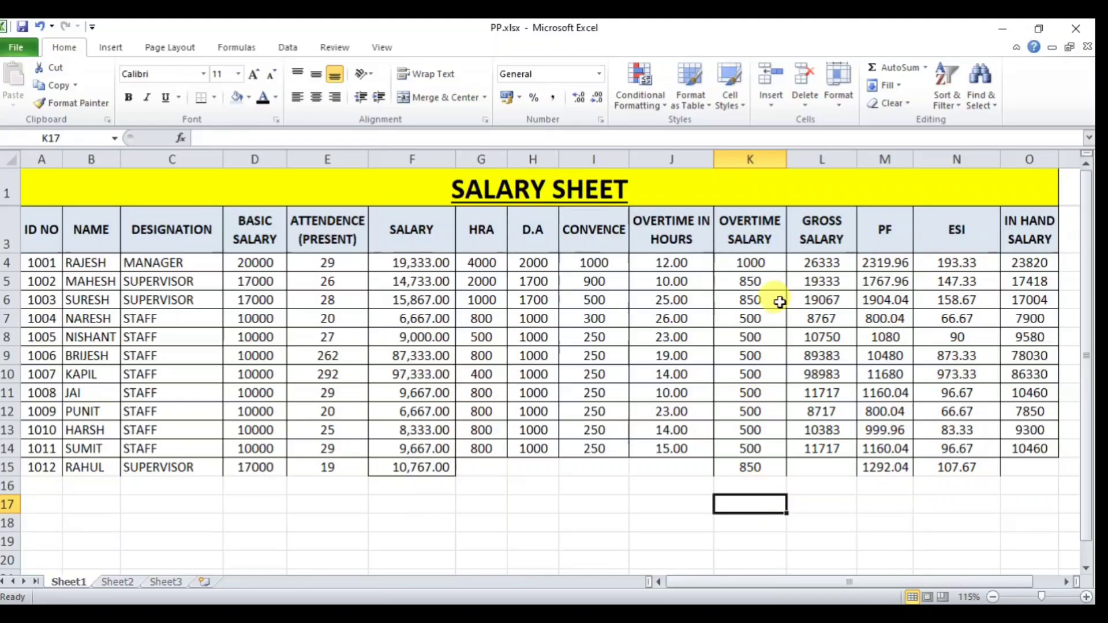
pyautogui.write('=')
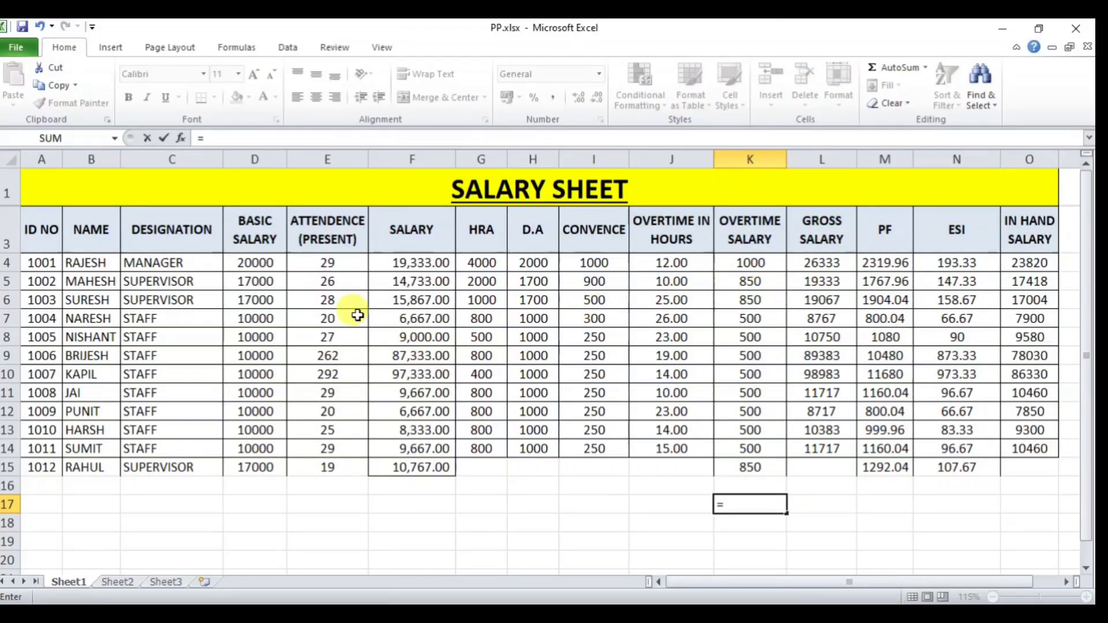
pyautogui.click(257, 265)
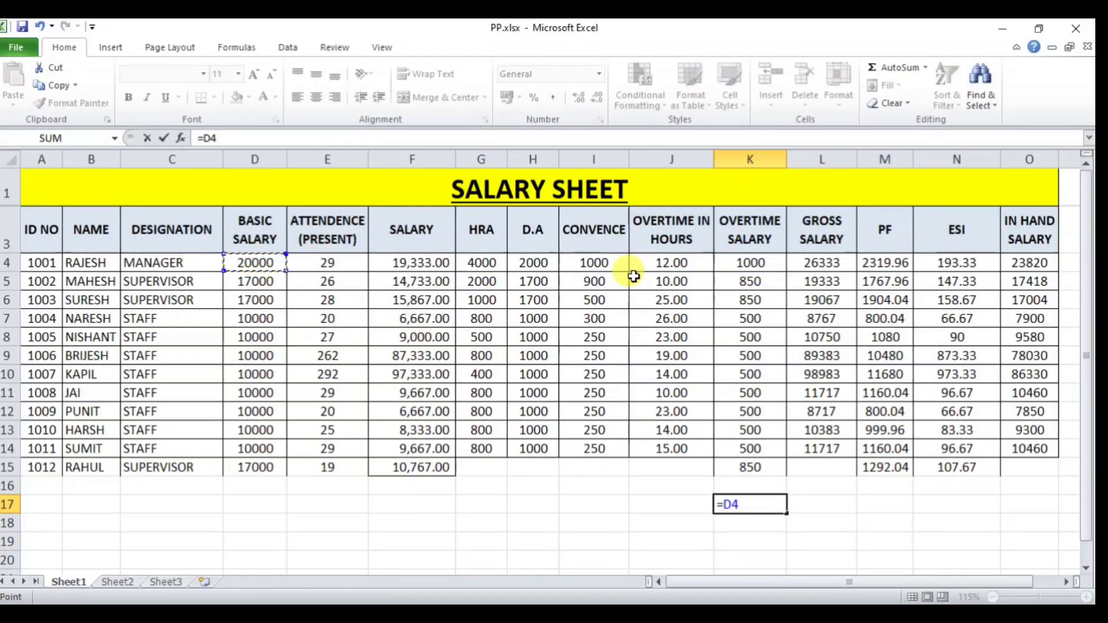
pyautogui.write('/0')
pyautogui.press('BackSpace')
pyautogui.write('30')
pyautogui.press('Return')
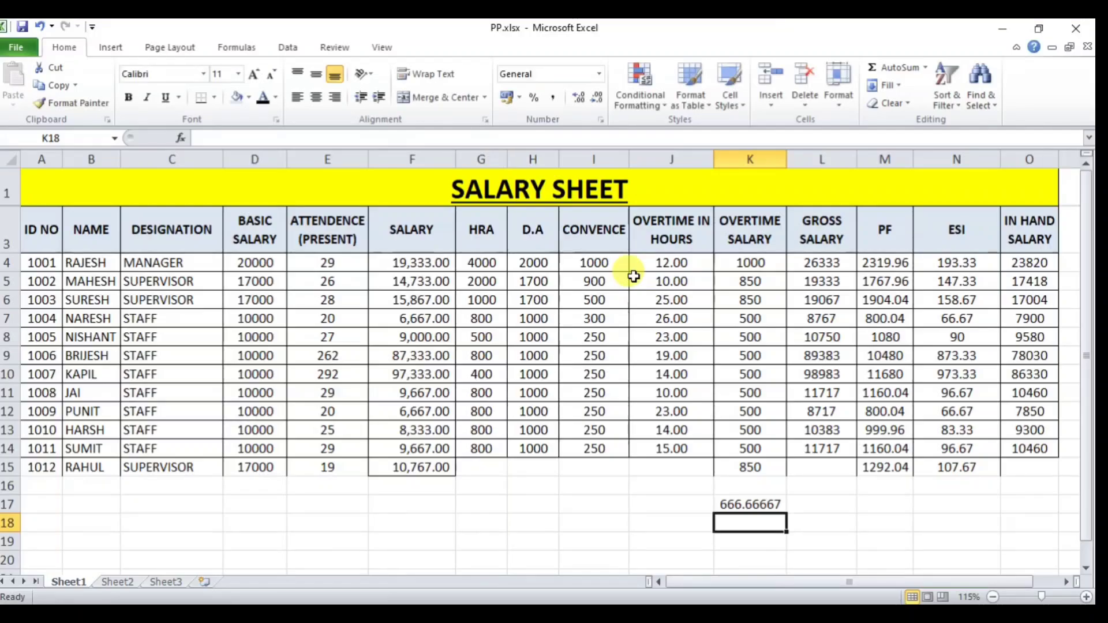
pyautogui.click(744, 507)
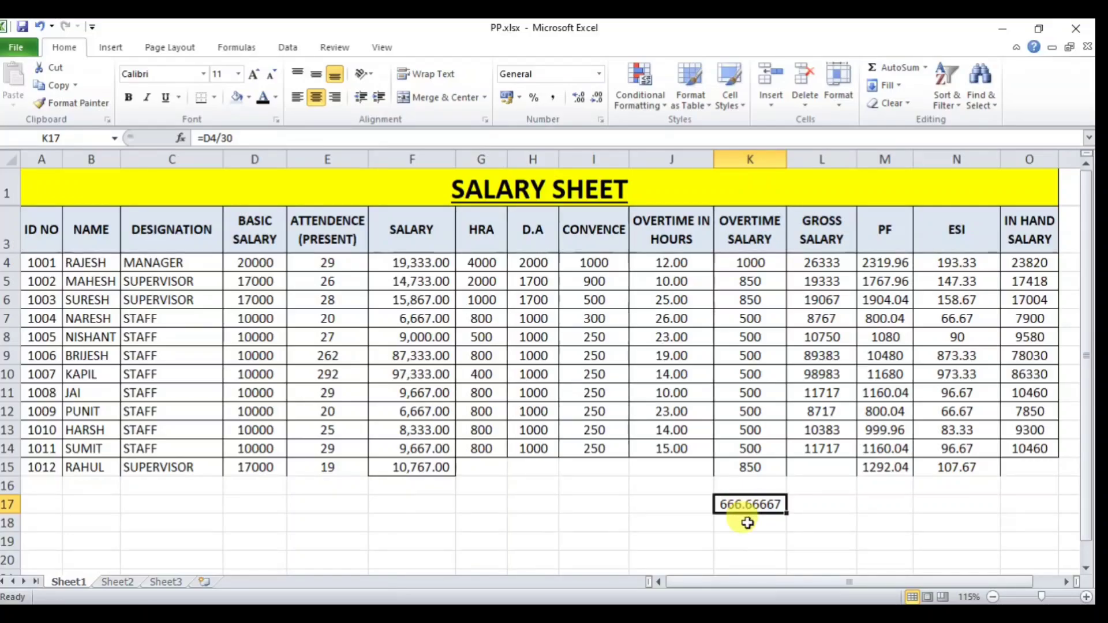
# Calculate the manager's hourly pay in K18 by dividing the daily pay by 8 with =K17/8
pyautogui.click(747, 523)
pyautogui.write('=')
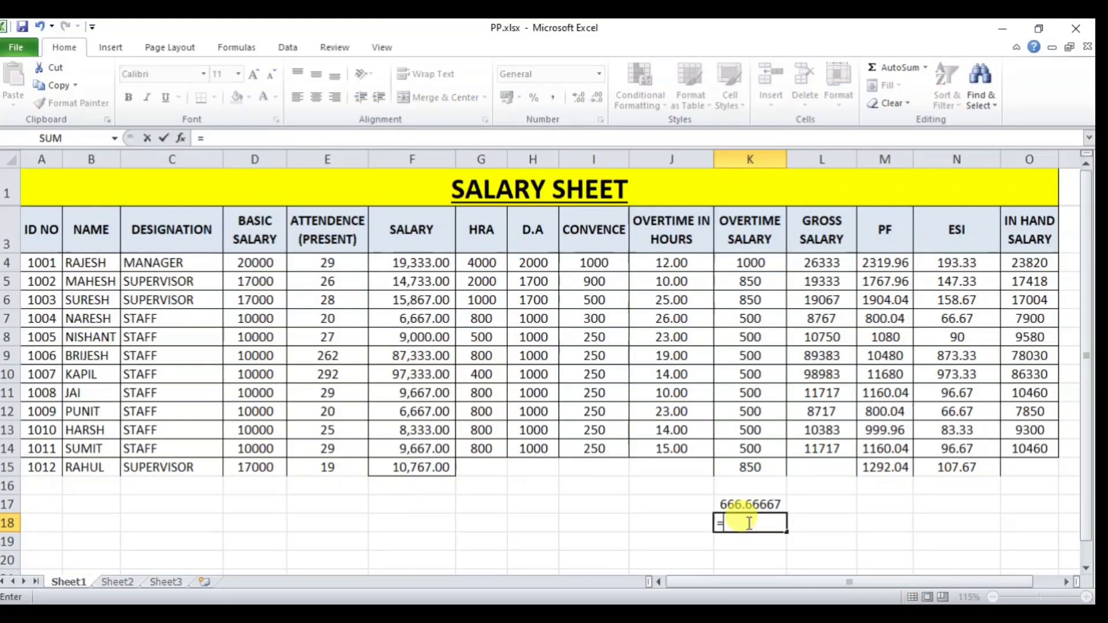
pyautogui.click(732, 501)
pyautogui.write('/8')
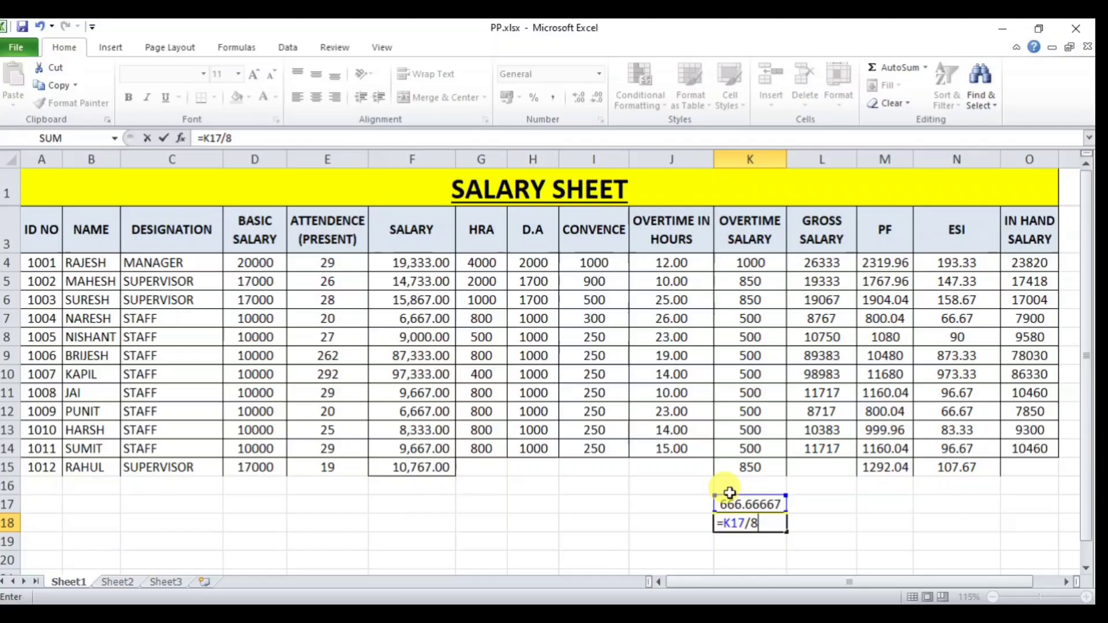
pyautogui.press('Return')
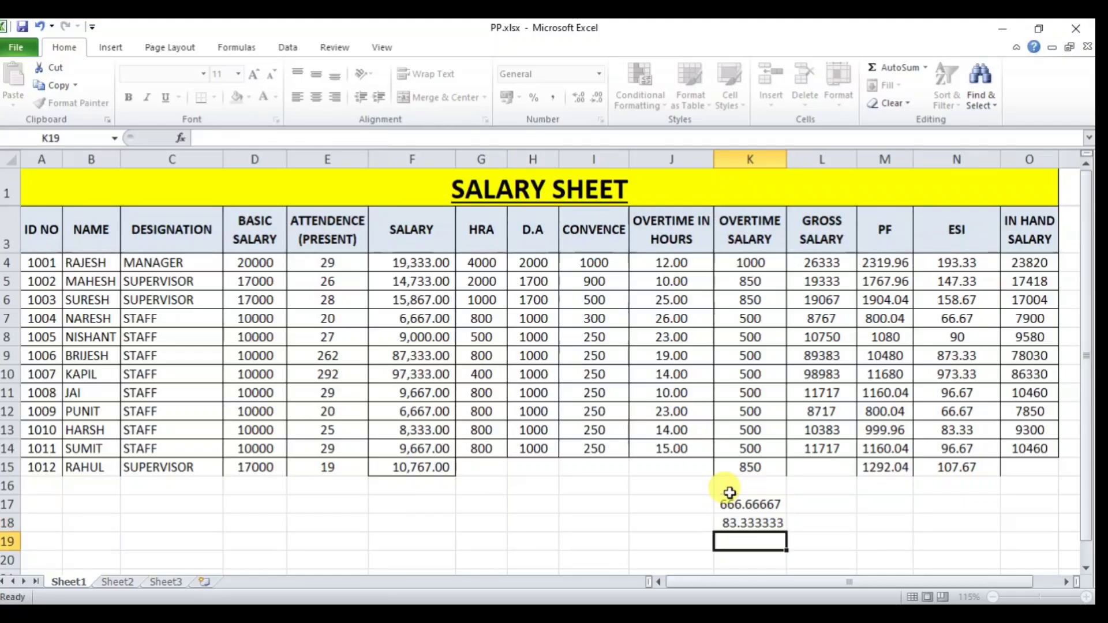
pyautogui.click(750, 524)
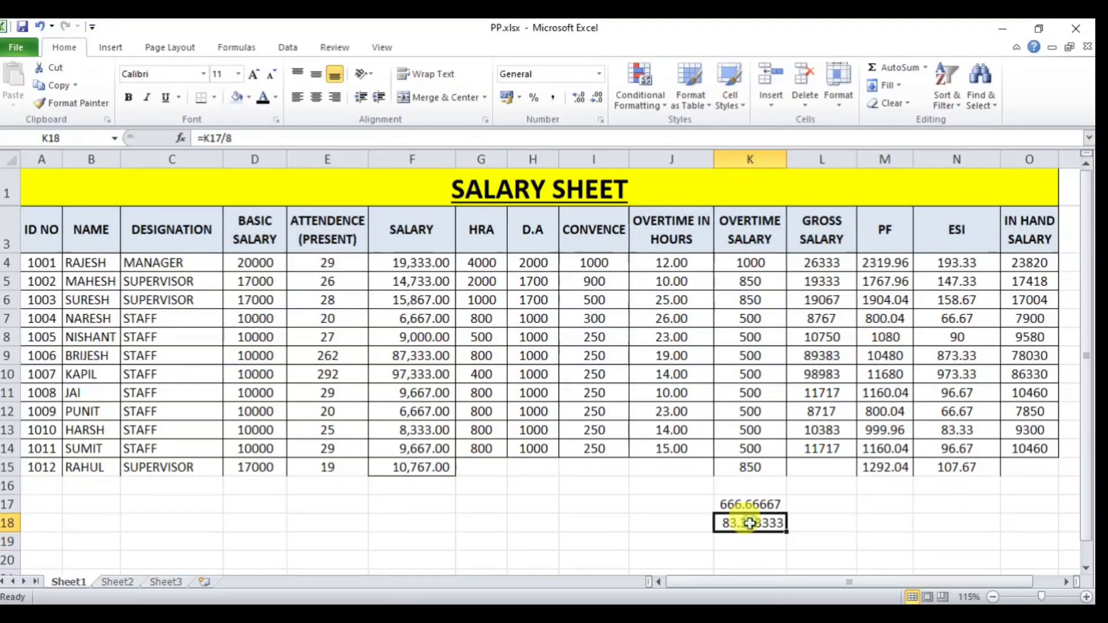
pyautogui.click(748, 550)
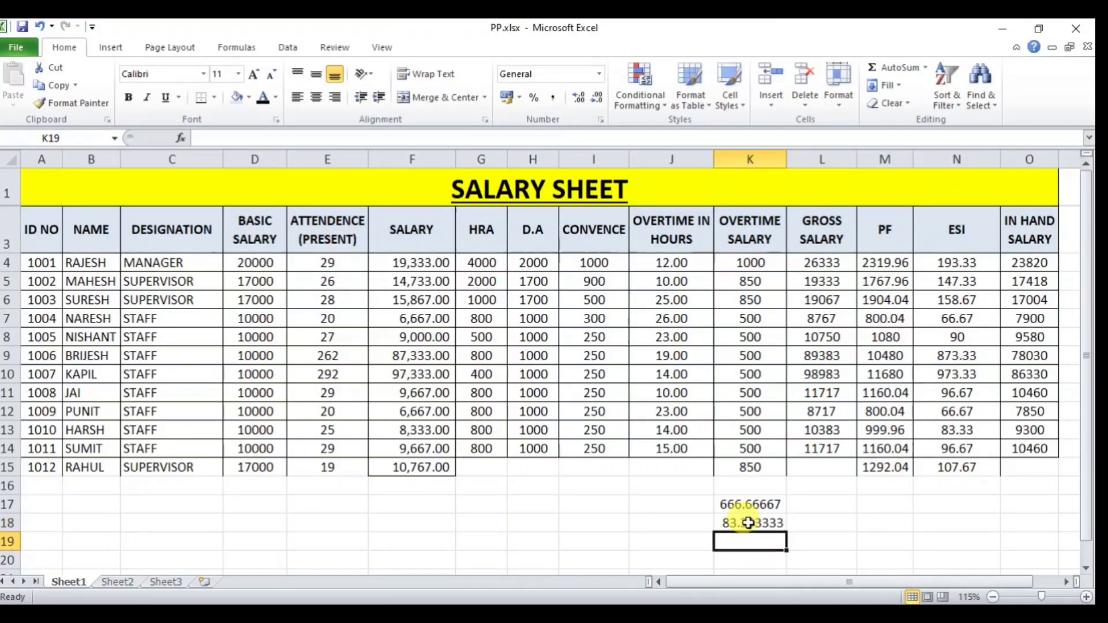
pyautogui.click(752, 523)
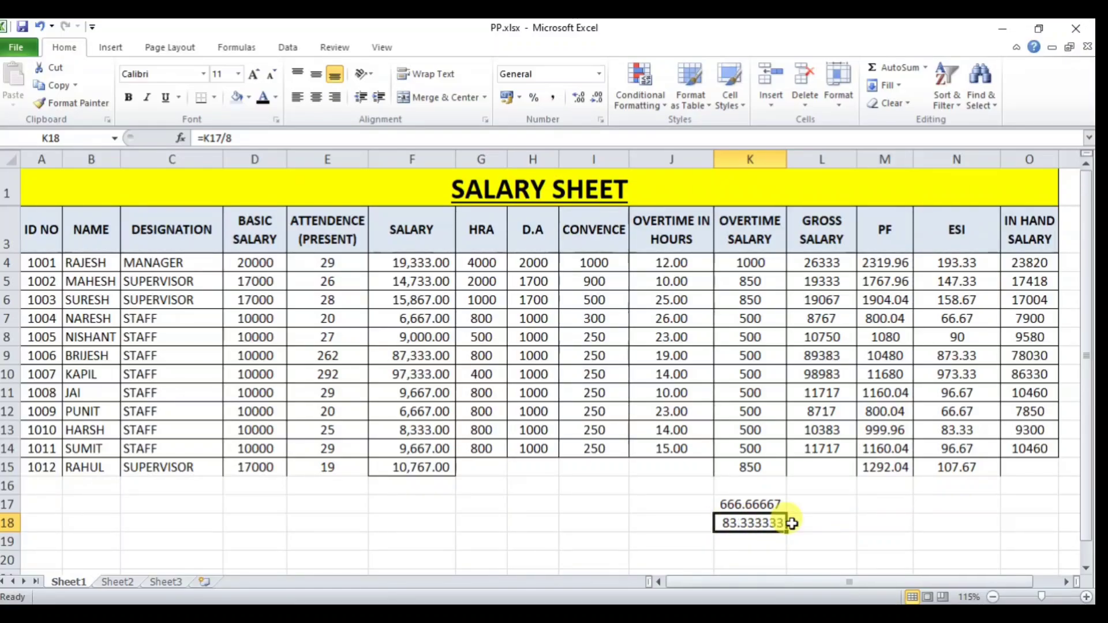
# Calculate the manager's overtime pay for 12 hours in K19 with the formula =K18*12
pyautogui.click(759, 540)
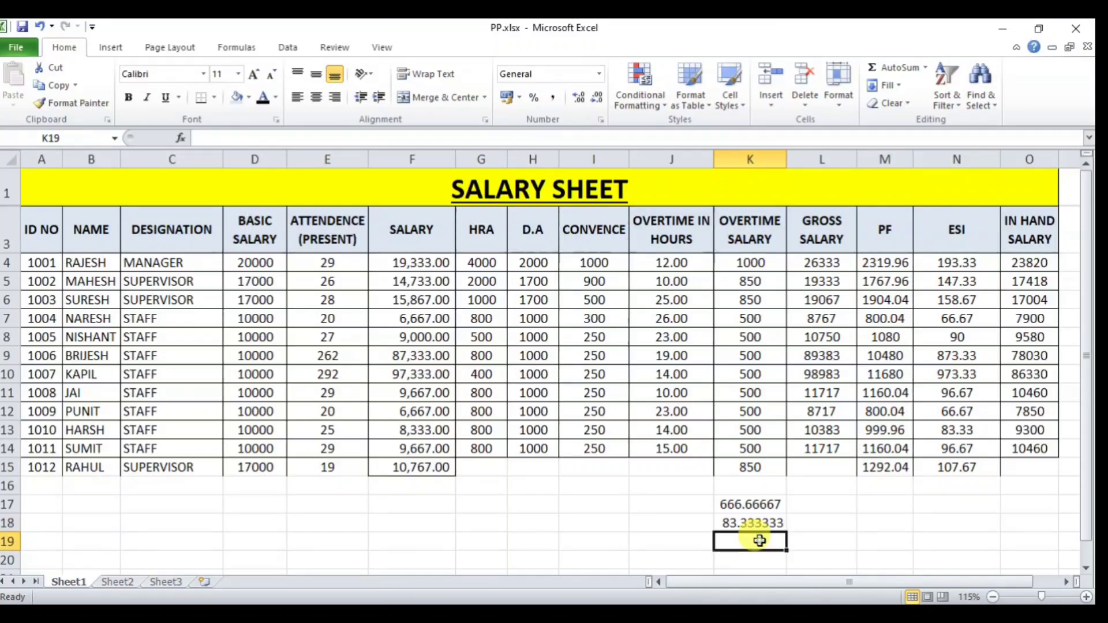
pyautogui.write('=')
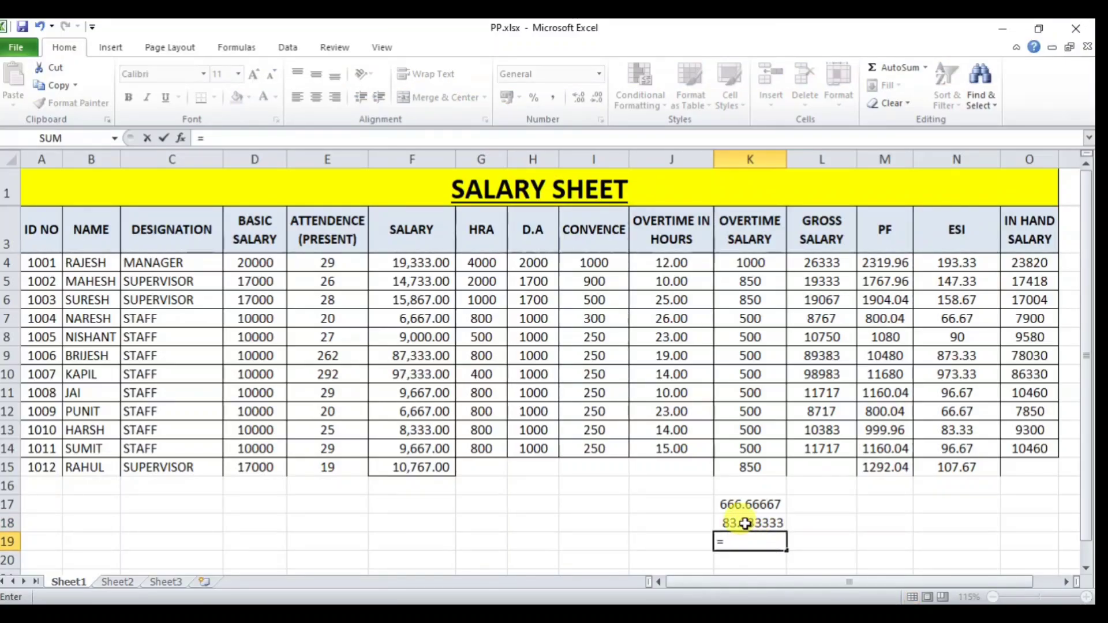
pyautogui.click(745, 524)
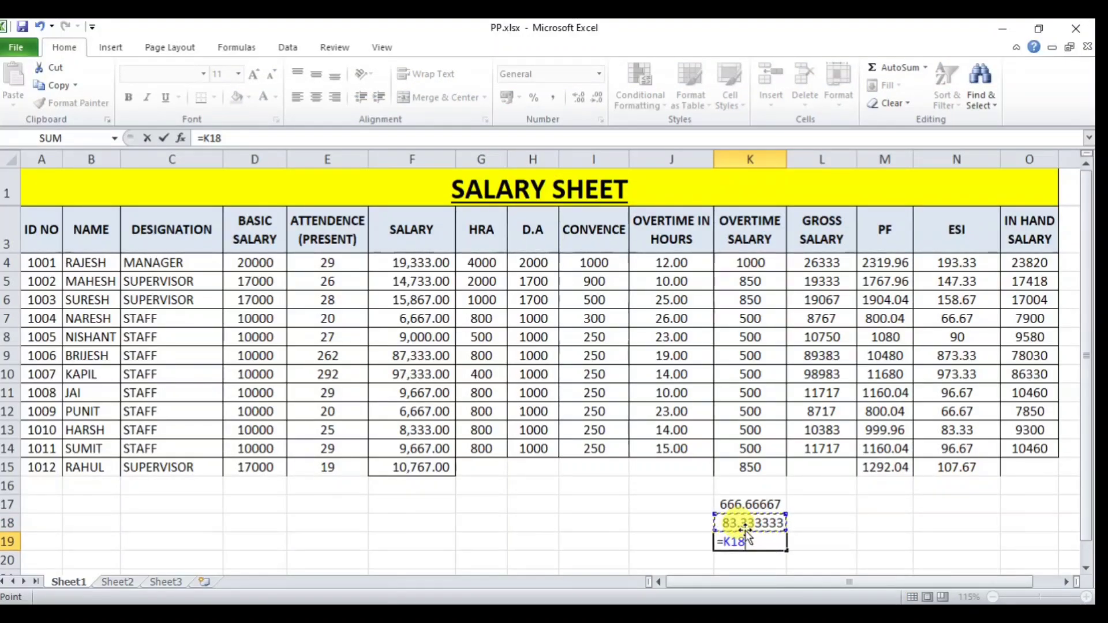
pyautogui.write('*')
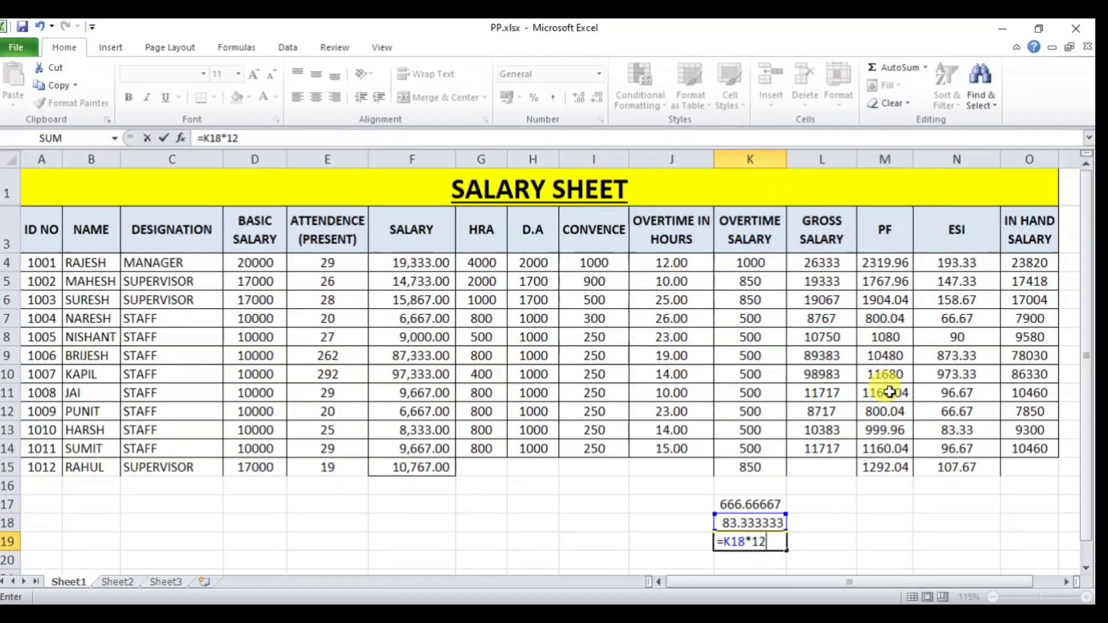
pyautogui.press('Return')
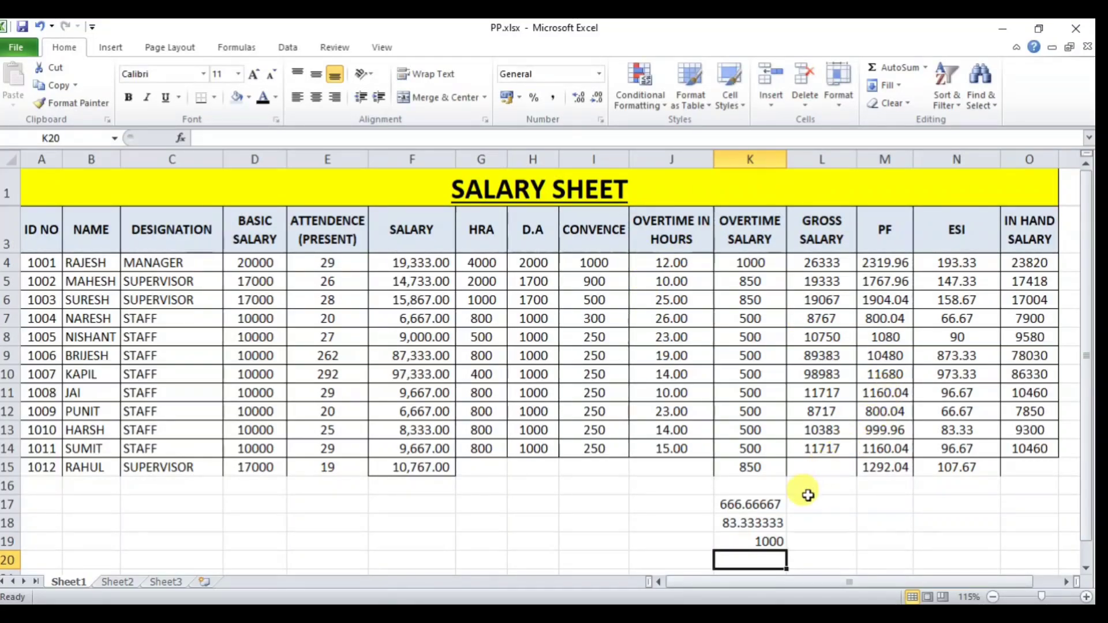
pyautogui.click(747, 544)
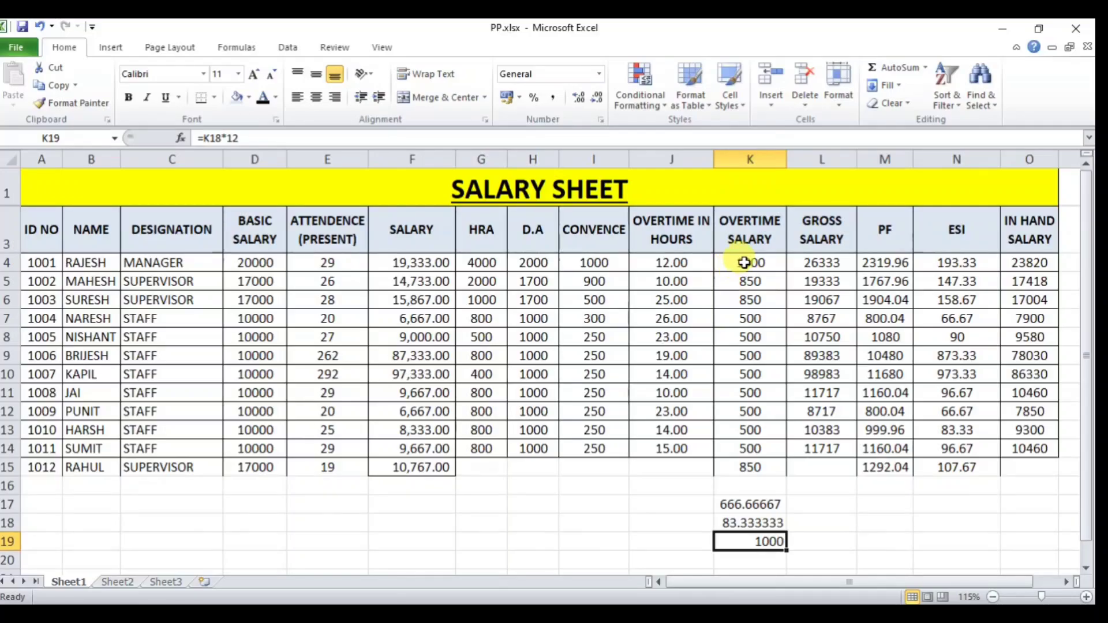
# Compare the overtime salary formulas in K4 and K5 with the worked calculation
pyautogui.click(745, 263)
pyautogui.click(751, 282)
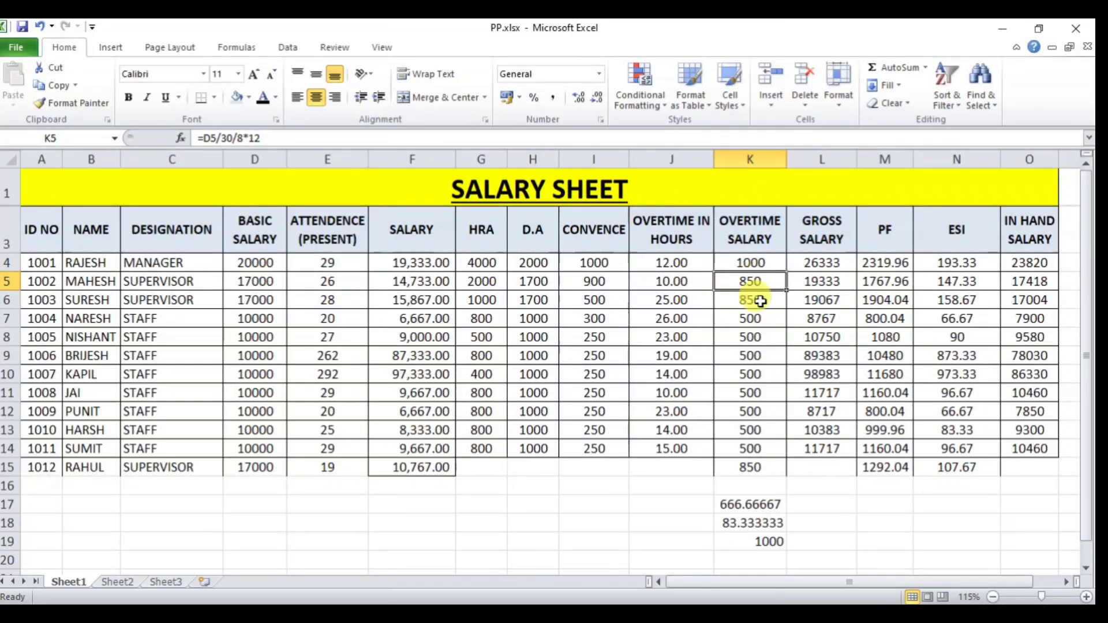
pyautogui.click(821, 491)
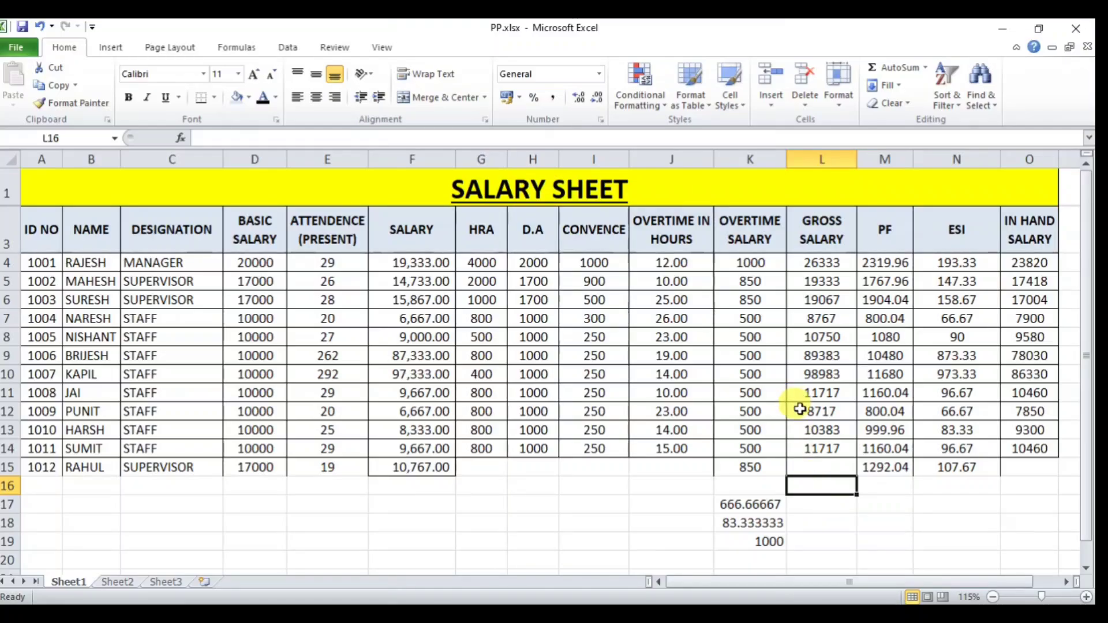
pyautogui.click(754, 261)
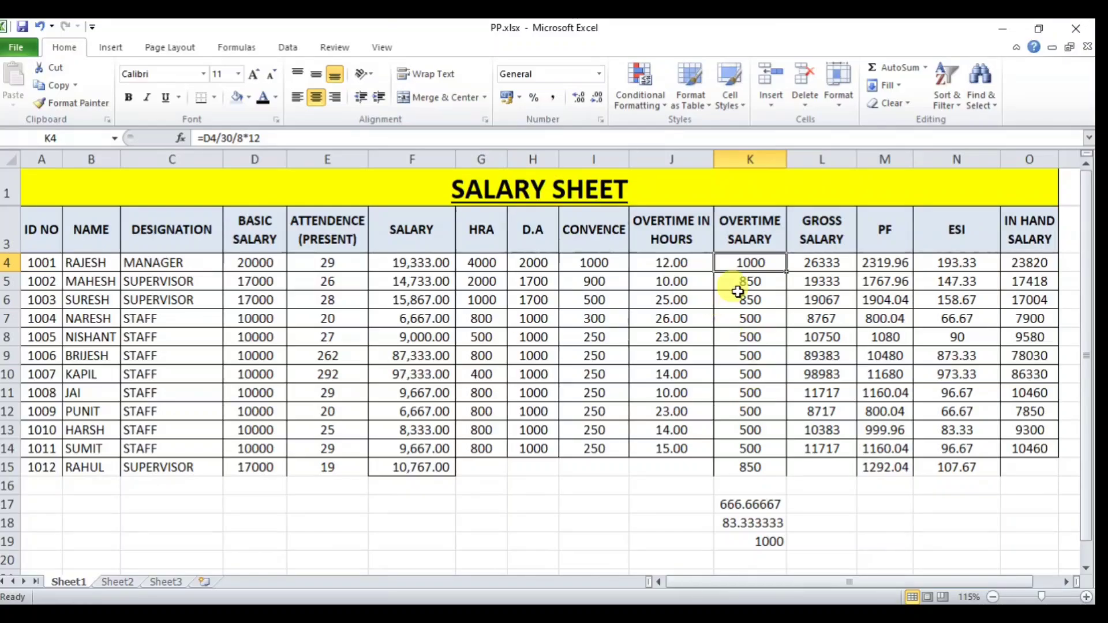
pyautogui.click(752, 281)
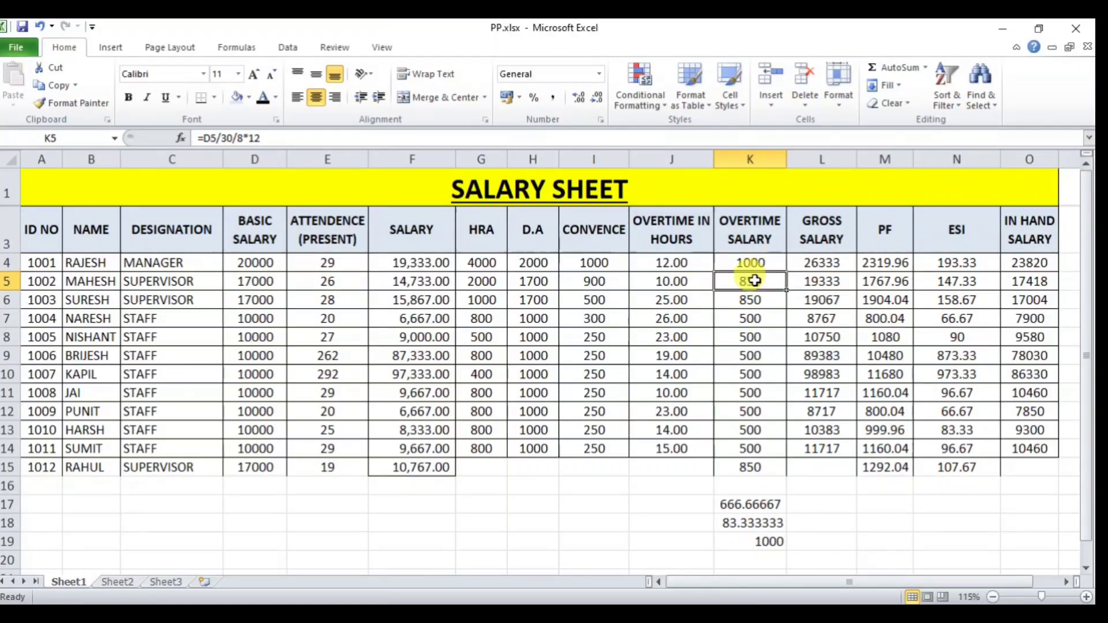
pyautogui.click(813, 510)
pyautogui.write('=')
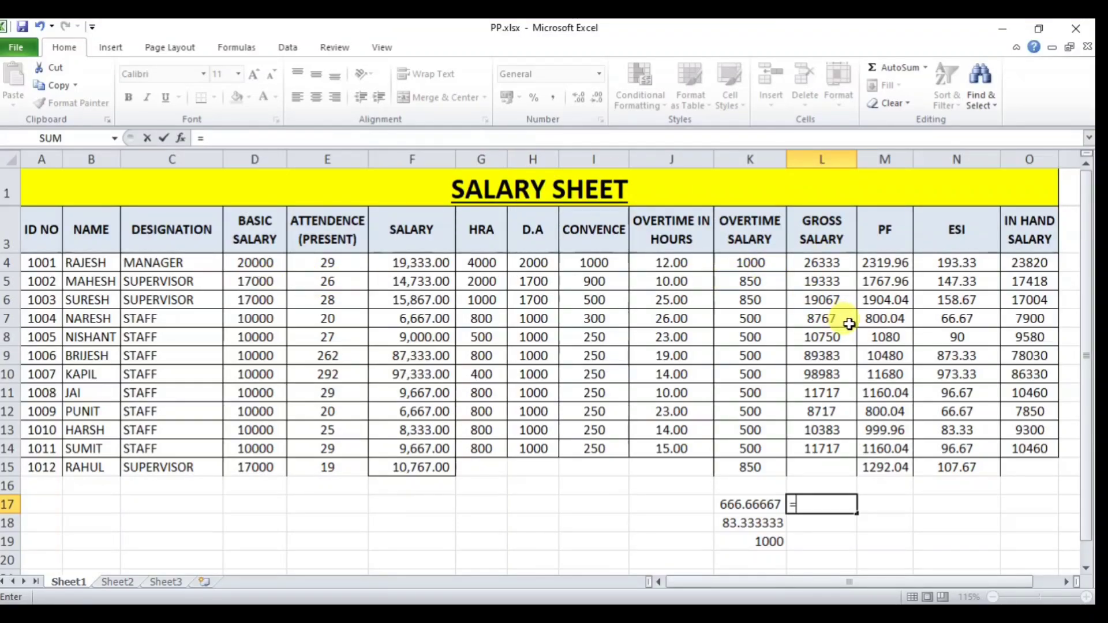
pyautogui.press('Escape')
pyautogui.press('Down')
# Calculate the first supervisor's daily pay in L17 with the formula =D5/30
pyautogui.click(748, 282)
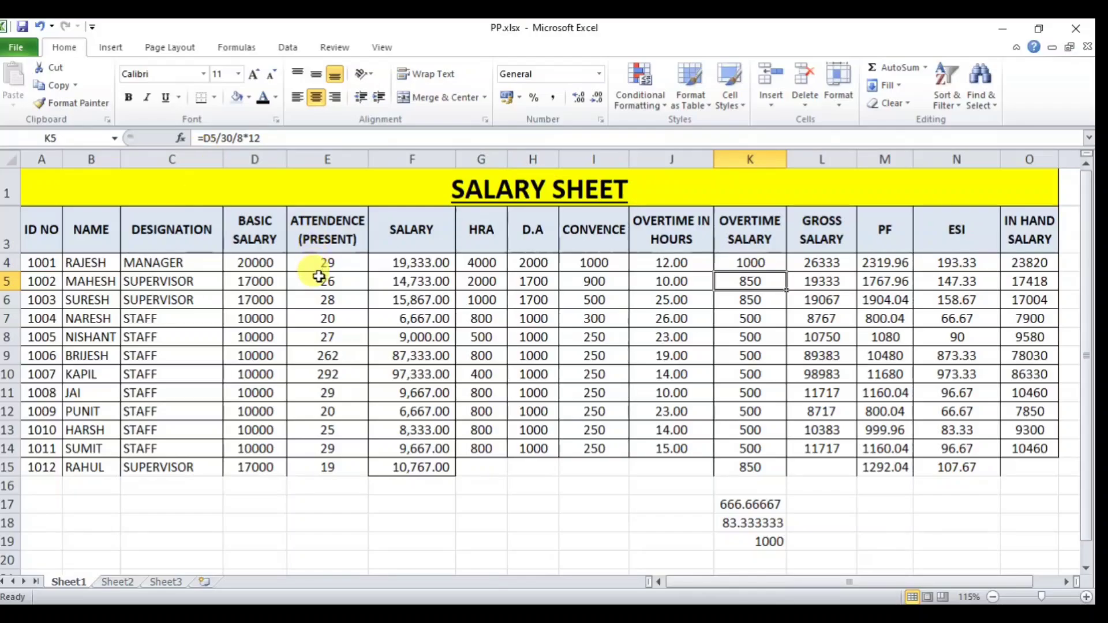
pyautogui.click(828, 506)
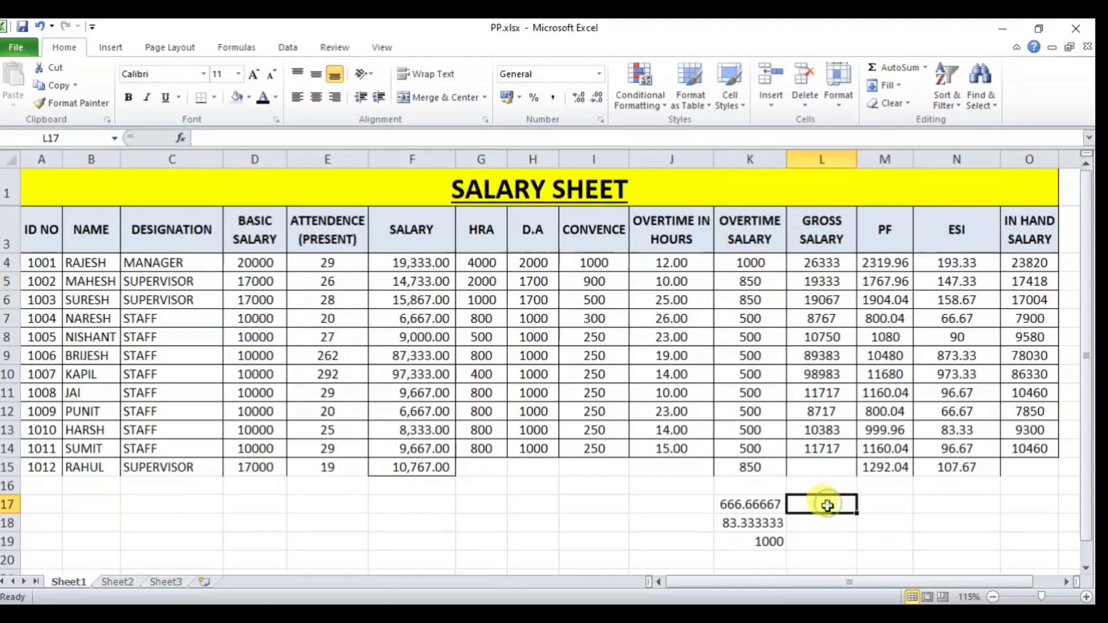
pyautogui.write('=')
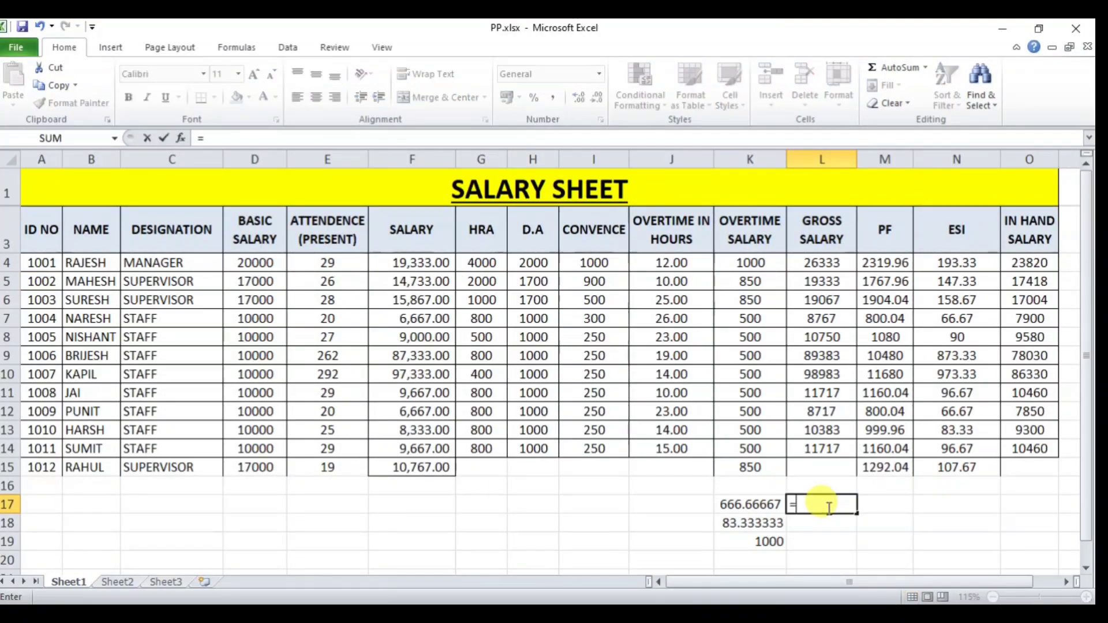
pyautogui.click(252, 283)
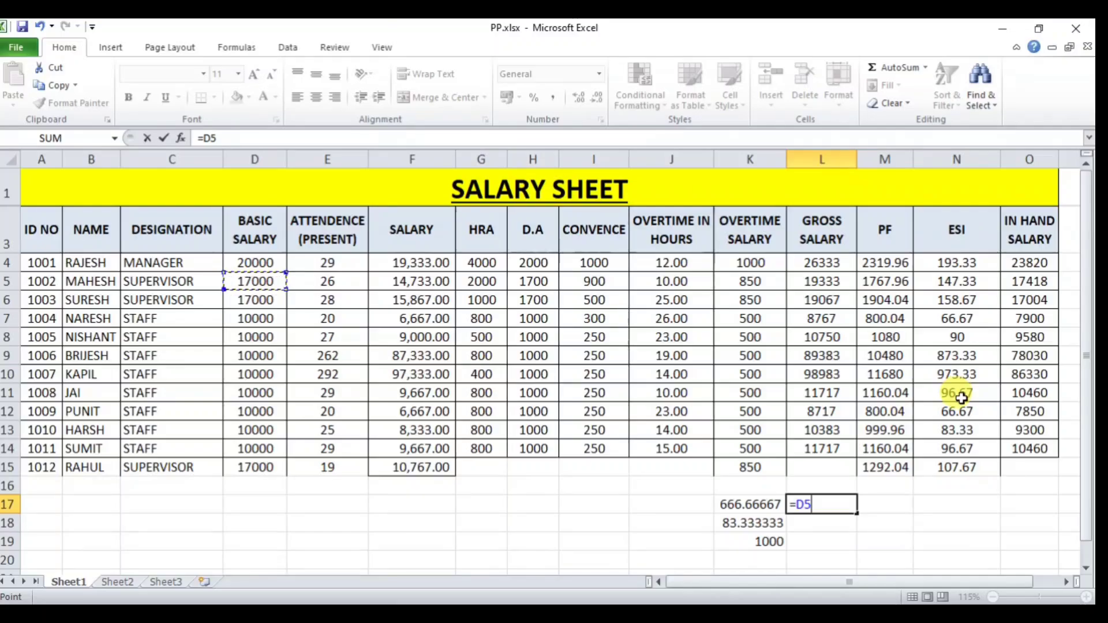
pyautogui.write('/30')
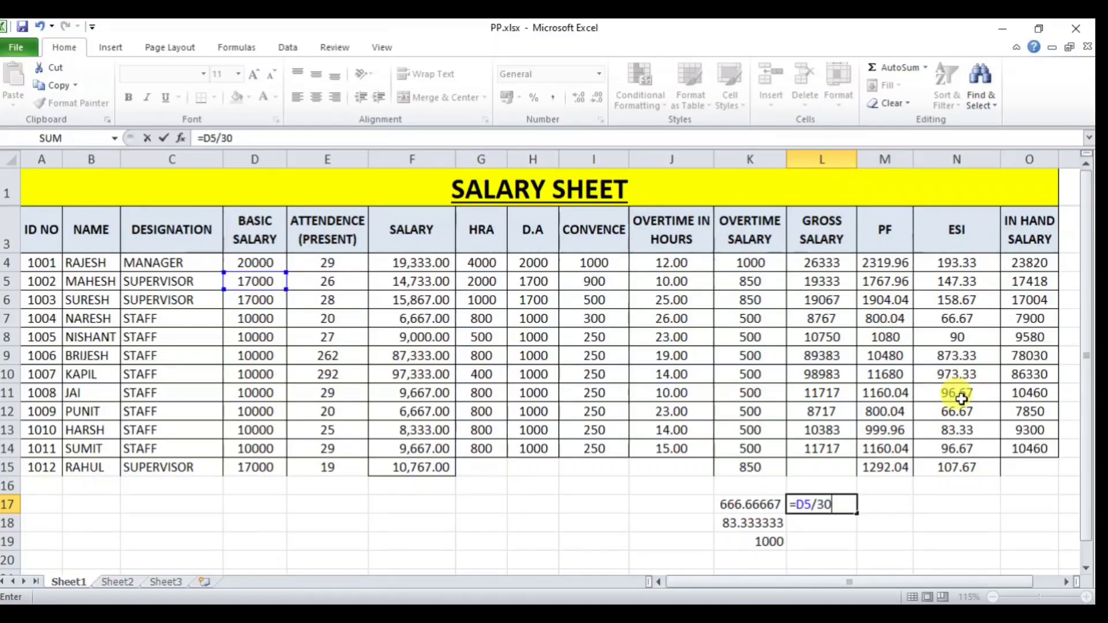
pyautogui.press('Return')
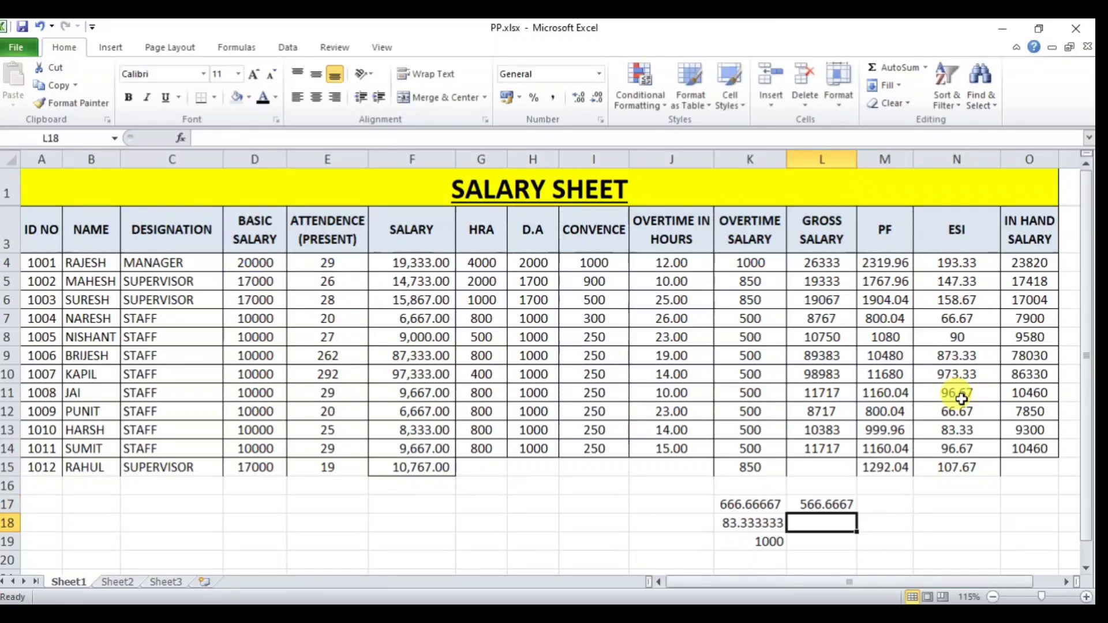
pyautogui.click(826, 508)
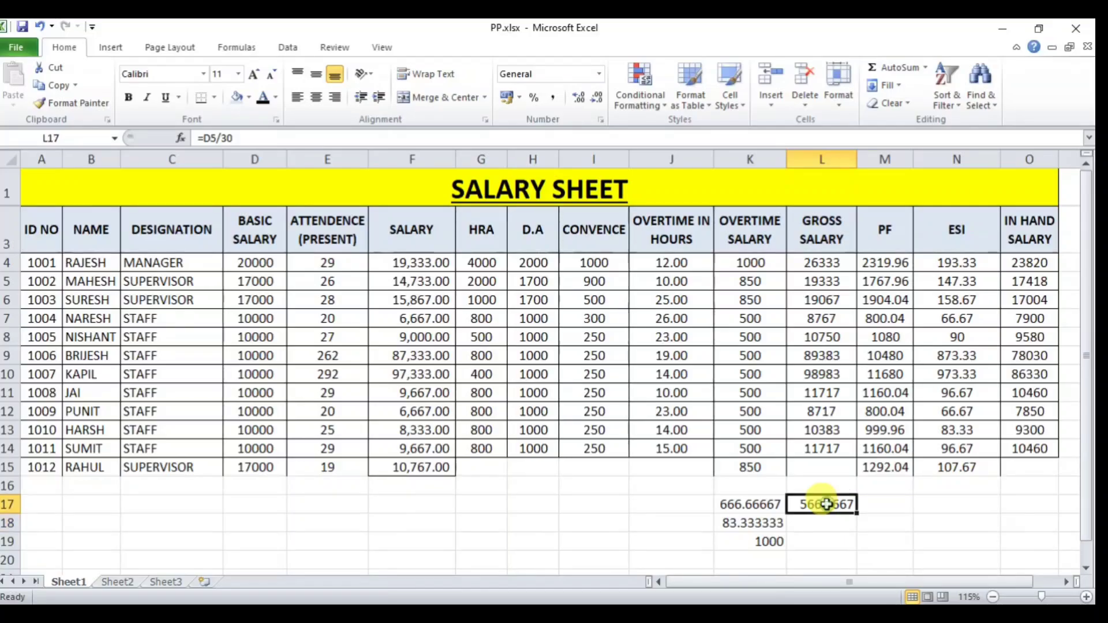
# Calculate the first supervisor's hourly pay in L18 with the formula =L17/8
pyautogui.click(819, 521)
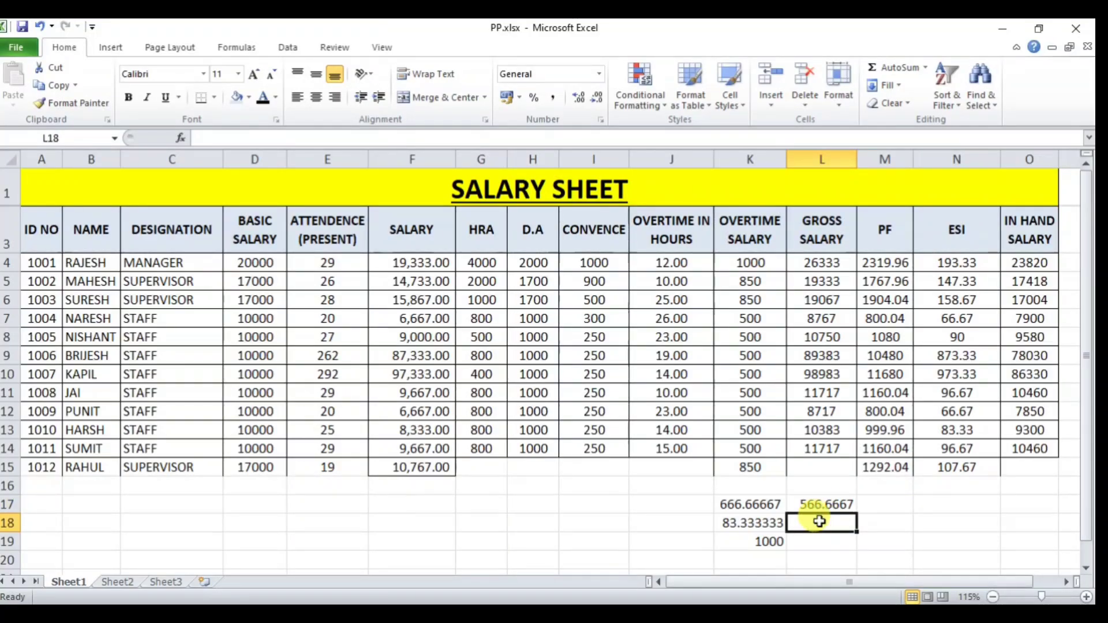
pyautogui.write('=')
pyautogui.click(820, 507)
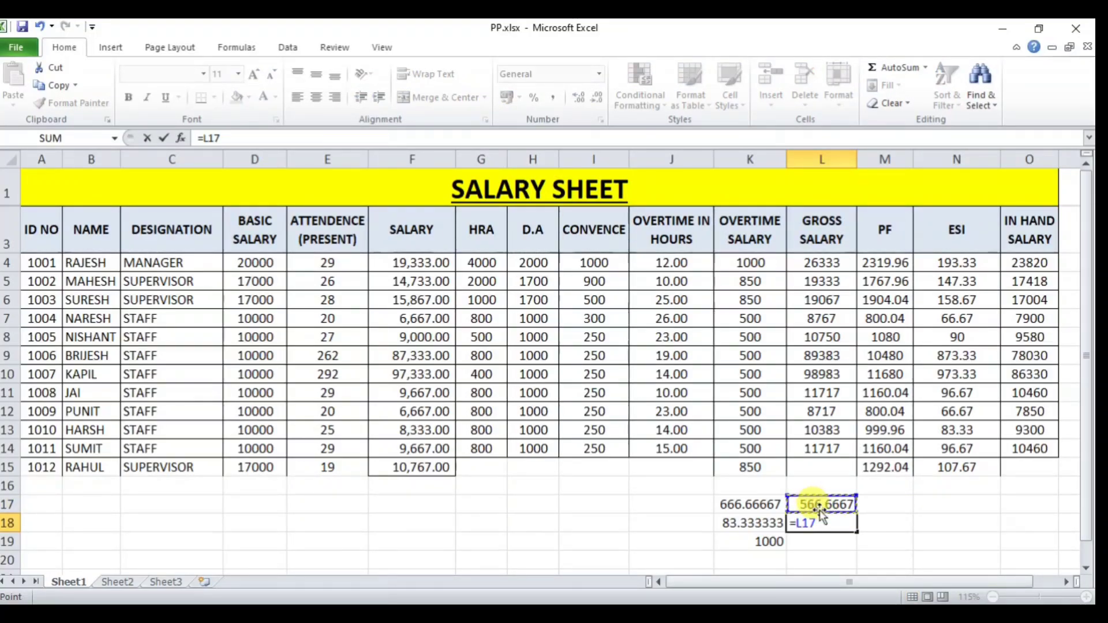
pyautogui.write('/8')
pyautogui.press('Return')
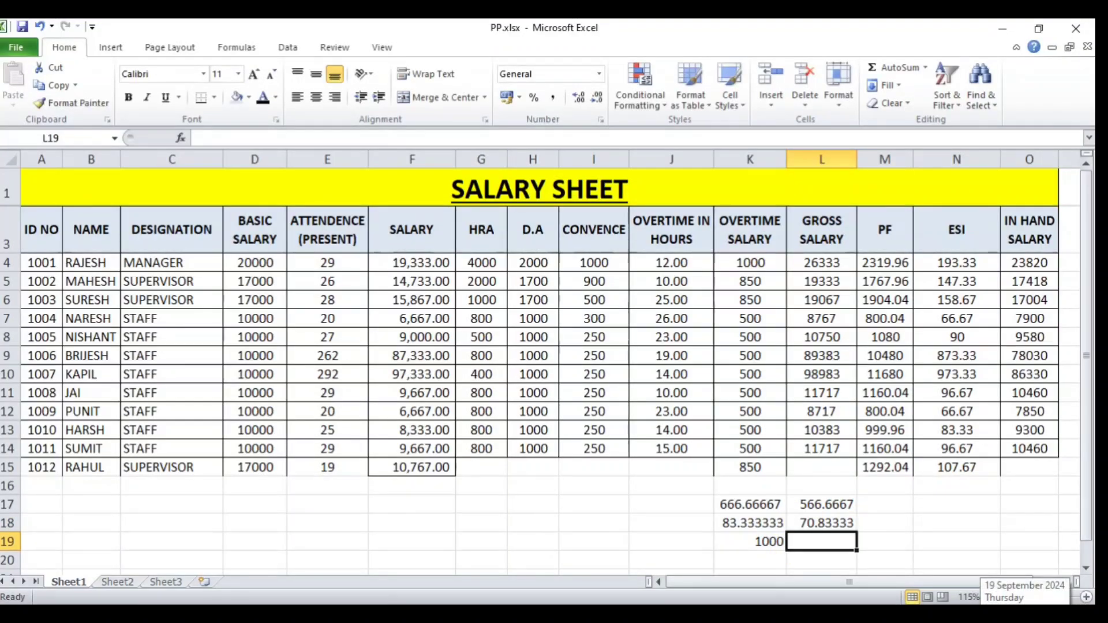
# Calculate the first supervisor's overtime pay in L19 with the formula =L18*J5
pyautogui.write('=')
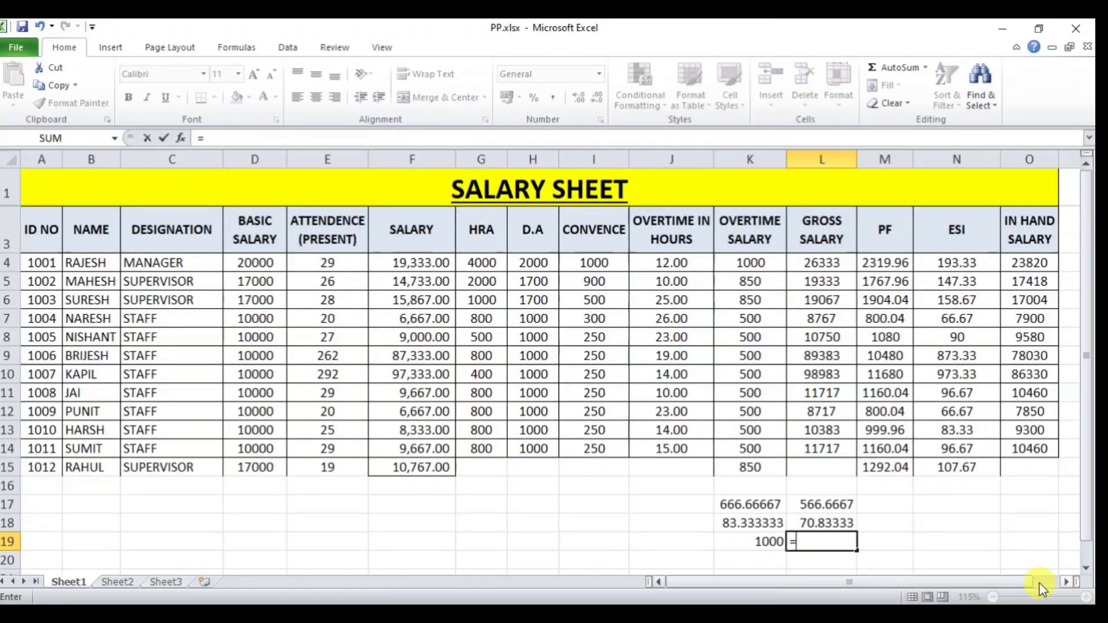
pyautogui.click(820, 523)
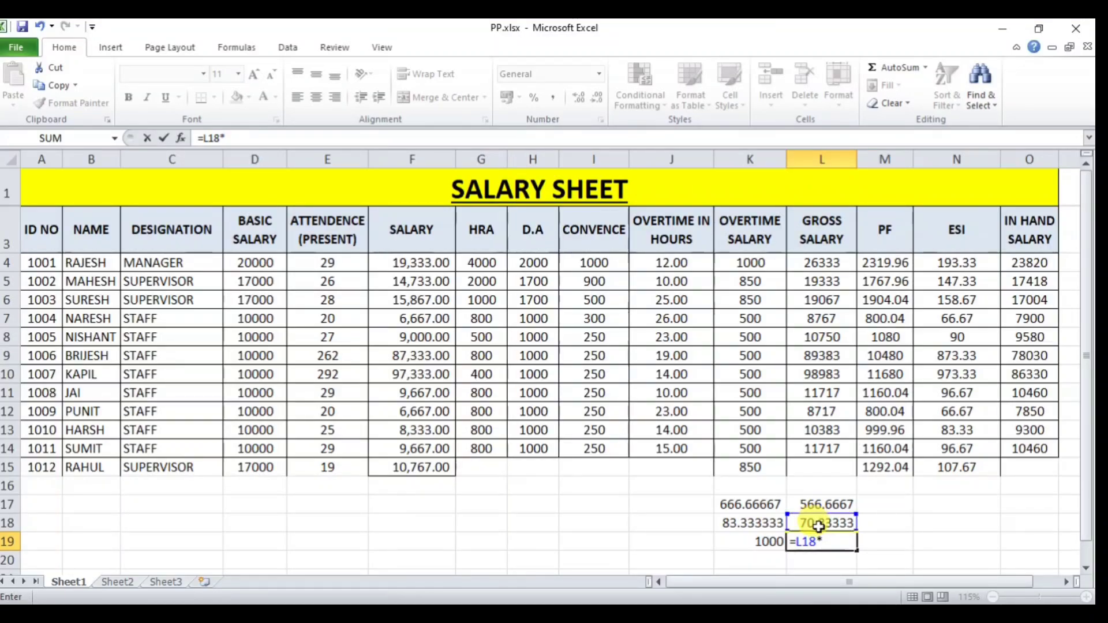
pyautogui.write('*')
pyautogui.click(670, 282)
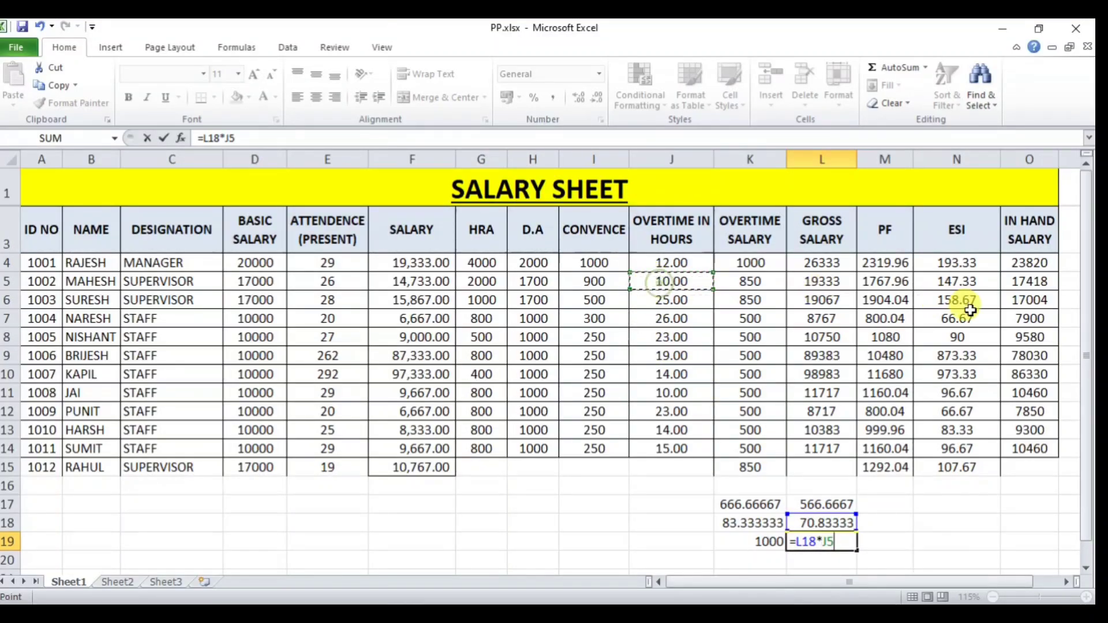
pyautogui.press('Return')
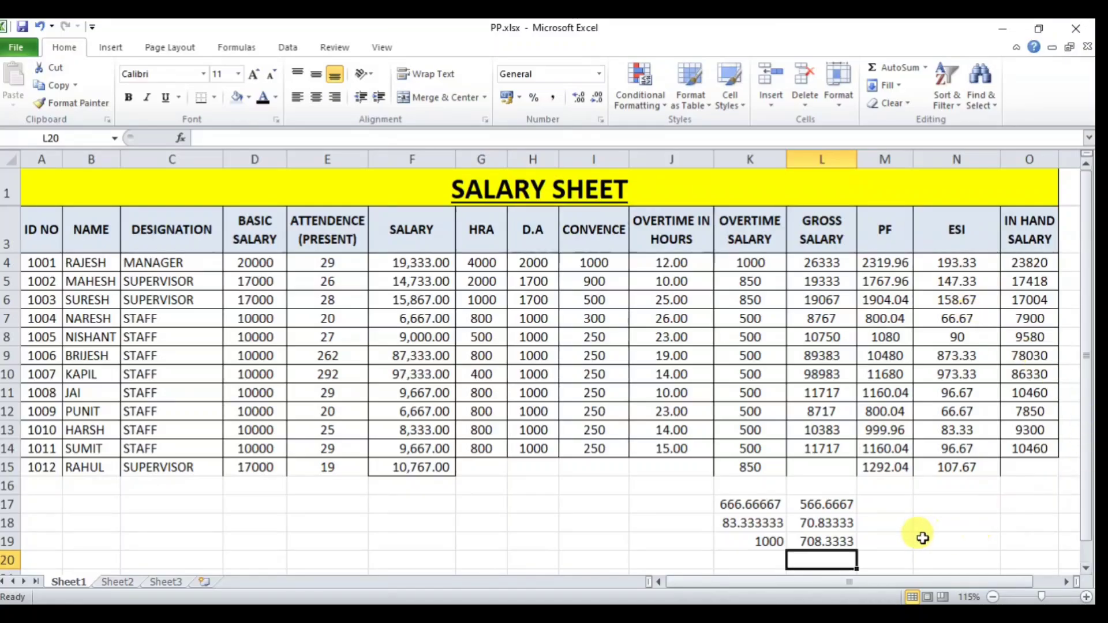
# Compare the overtime pay formula in L19 with the existing overtime salary formulas in column K
pyautogui.click(830, 542)
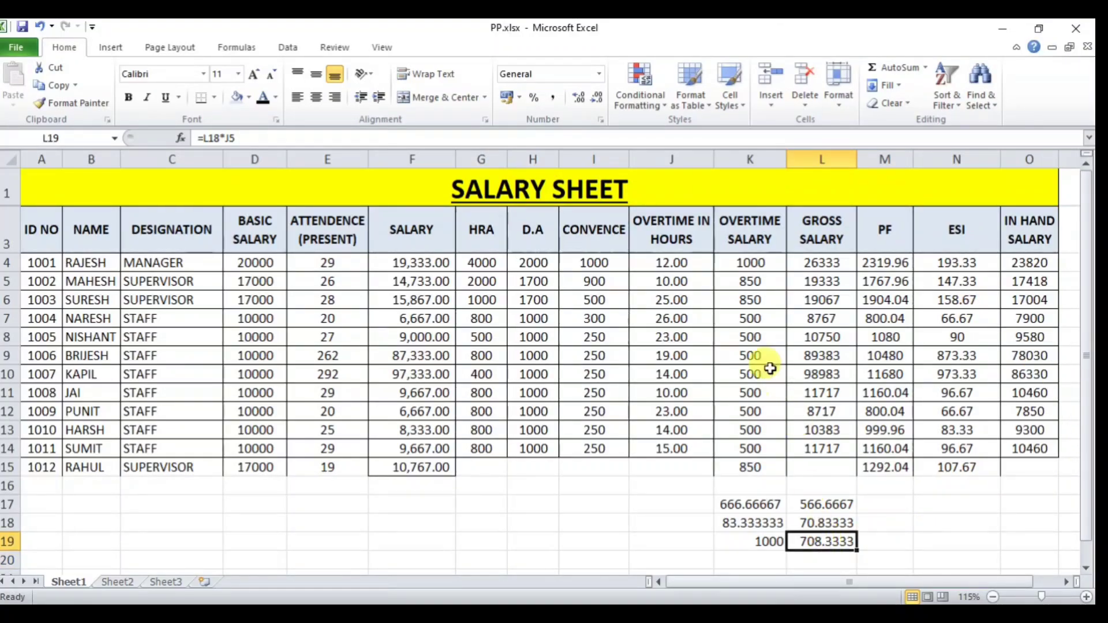
pyautogui.click(770, 283)
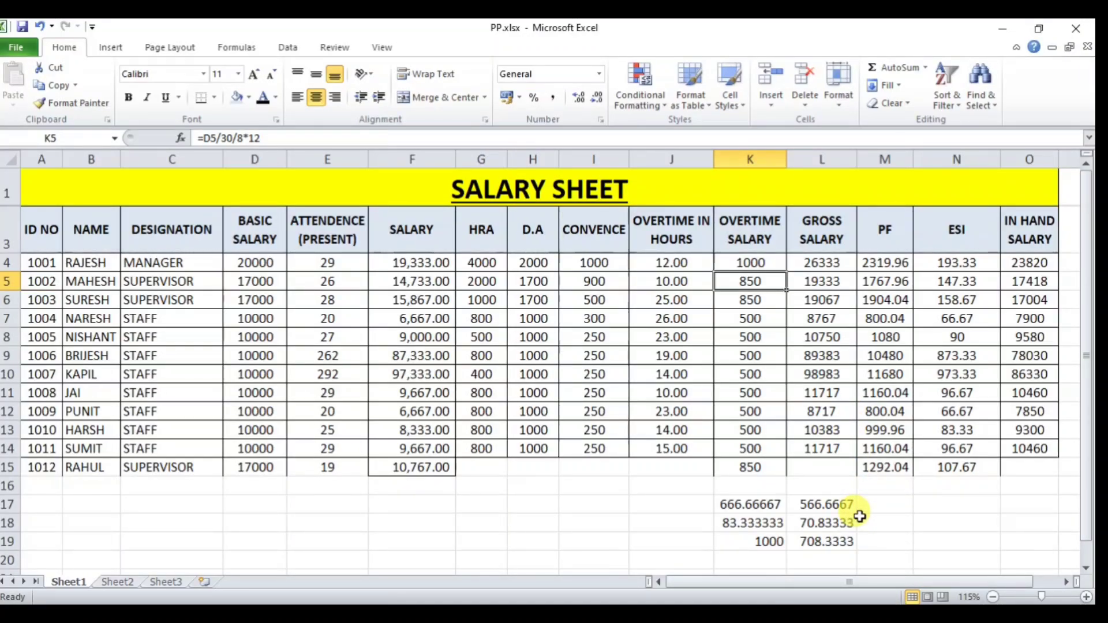
pyautogui.click(748, 295)
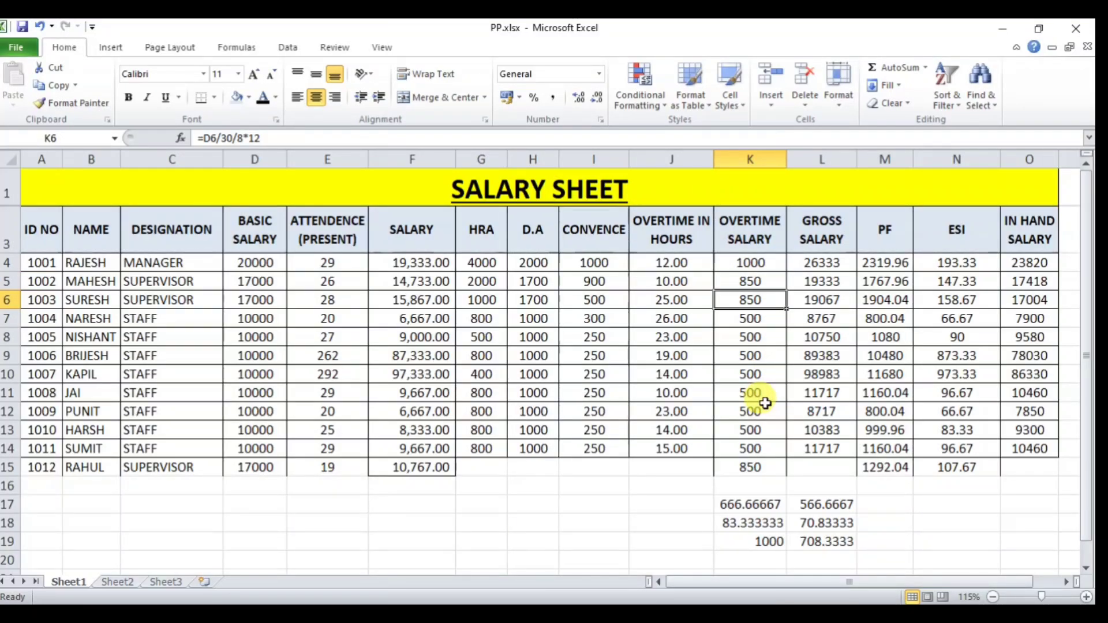
pyautogui.click(749, 267)
pyautogui.click(753, 336)
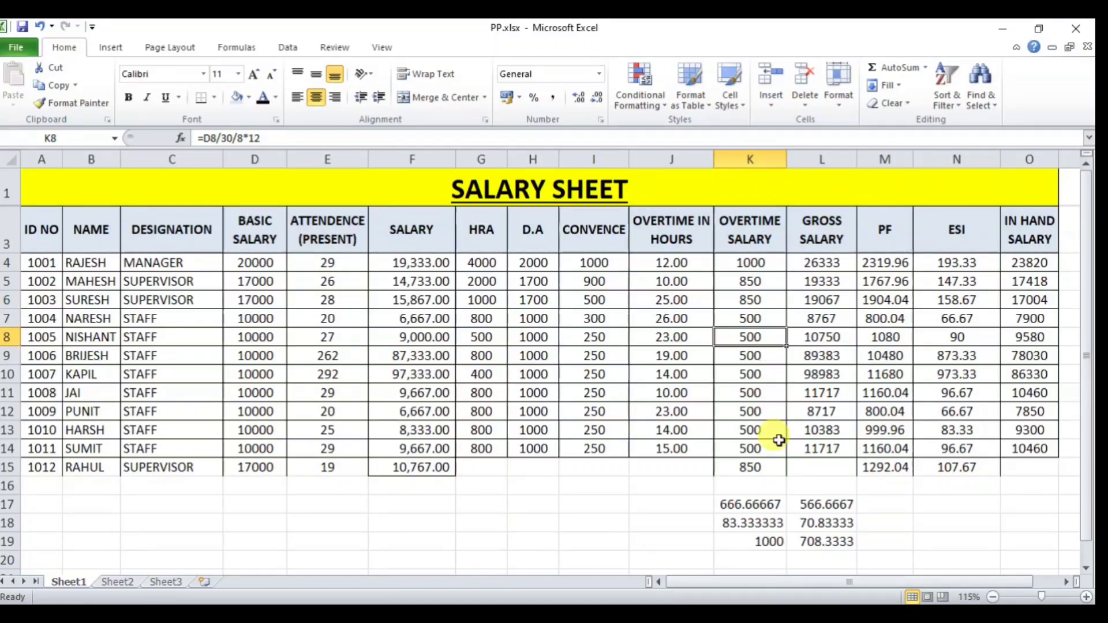
# Clear all the overtime salary formulas from K4 to K15
pyautogui.click(750, 260)
pyautogui.moveTo(751, 262); pyautogui.dragTo(785, 473)
pyautogui.press('Delete')
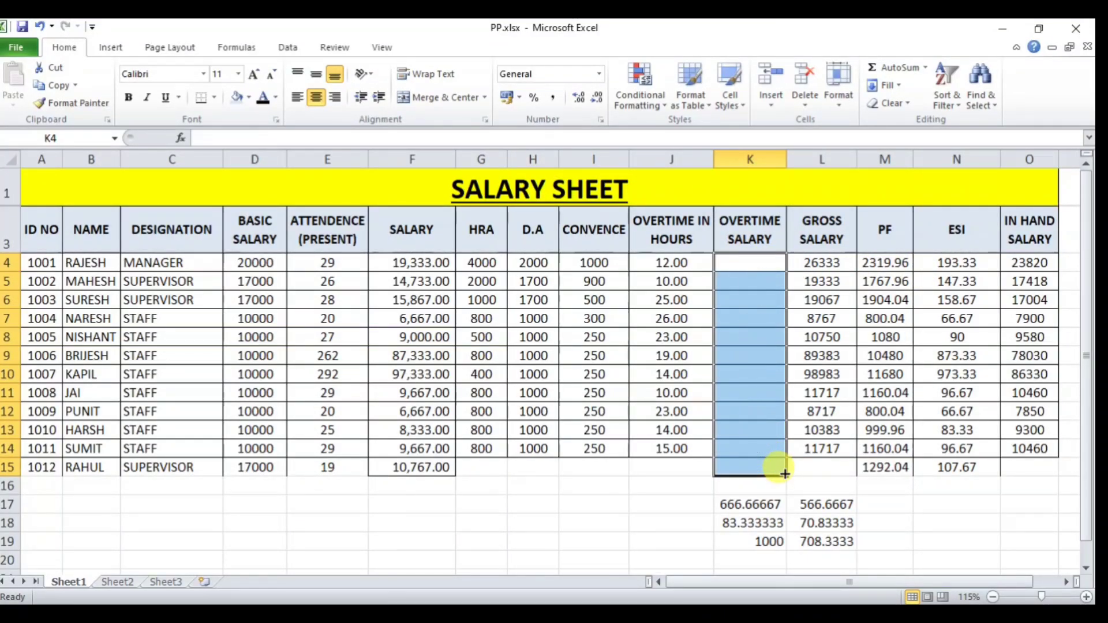
# Start the manager's overtime salary formula in K4 with the bracketed daily rate =(D4/30)
pyautogui.click(743, 260)
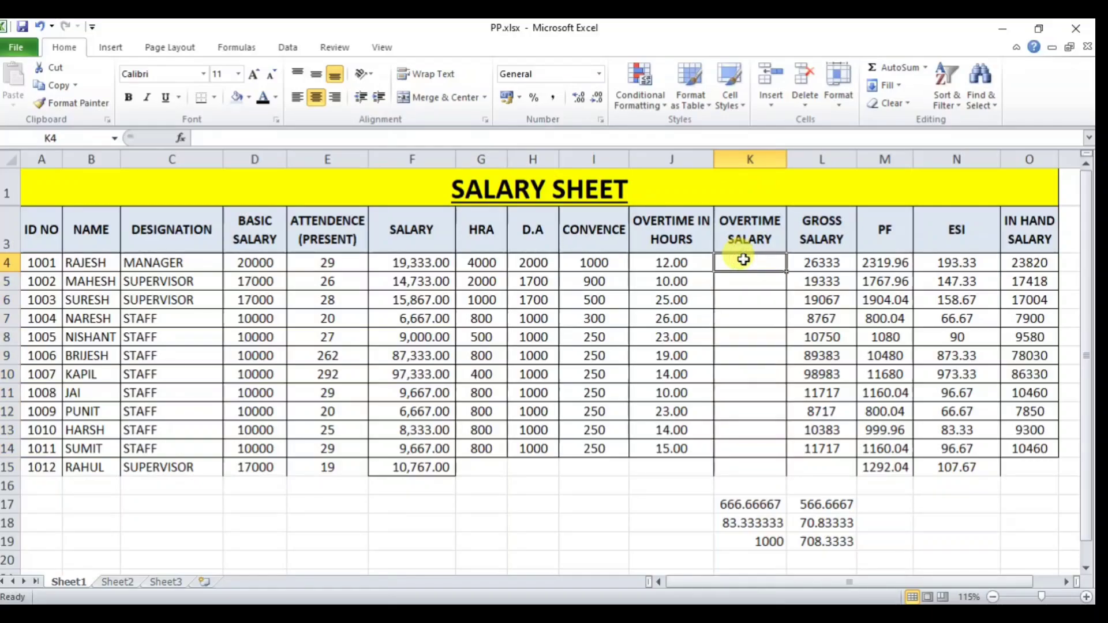
pyautogui.write('=')
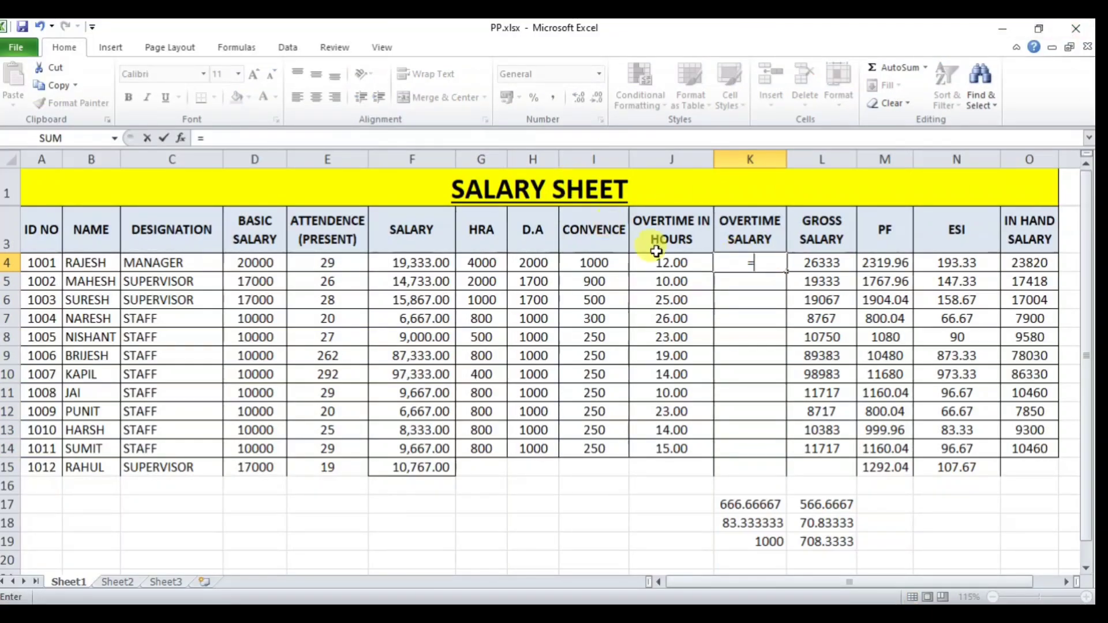
pyautogui.click(245, 264)
pyautogui.write('/')
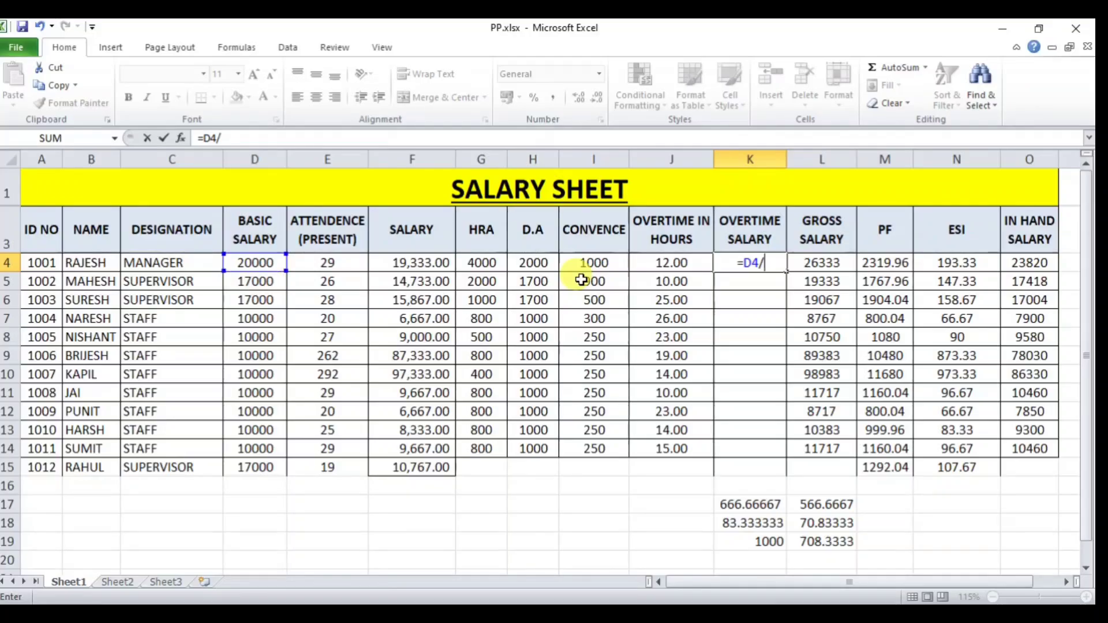
pyautogui.write('30)')
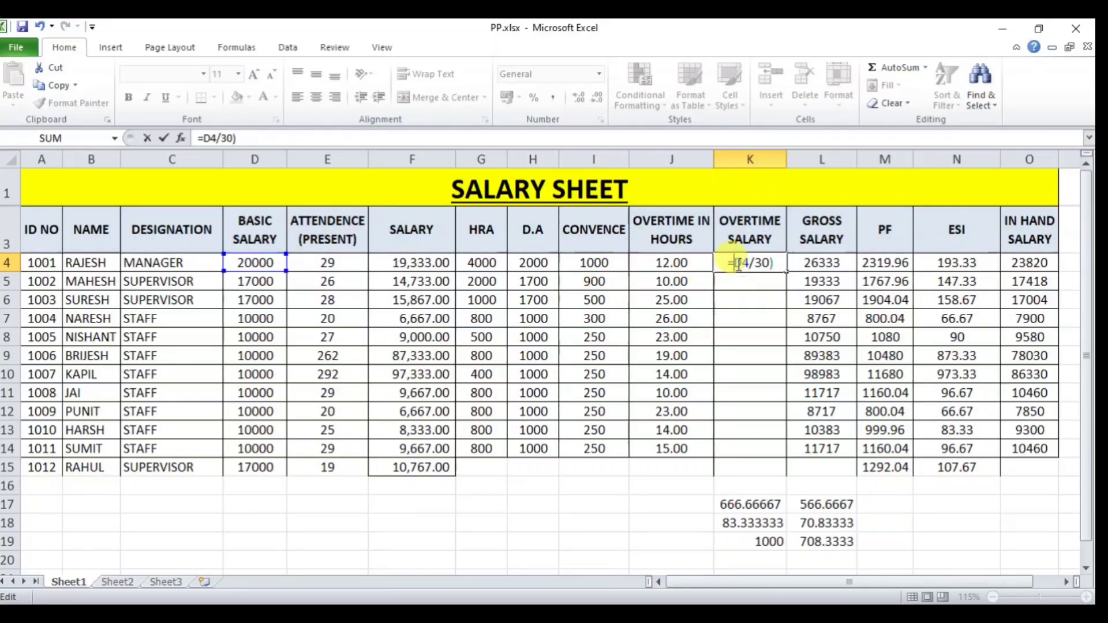
pyautogui.write('(')
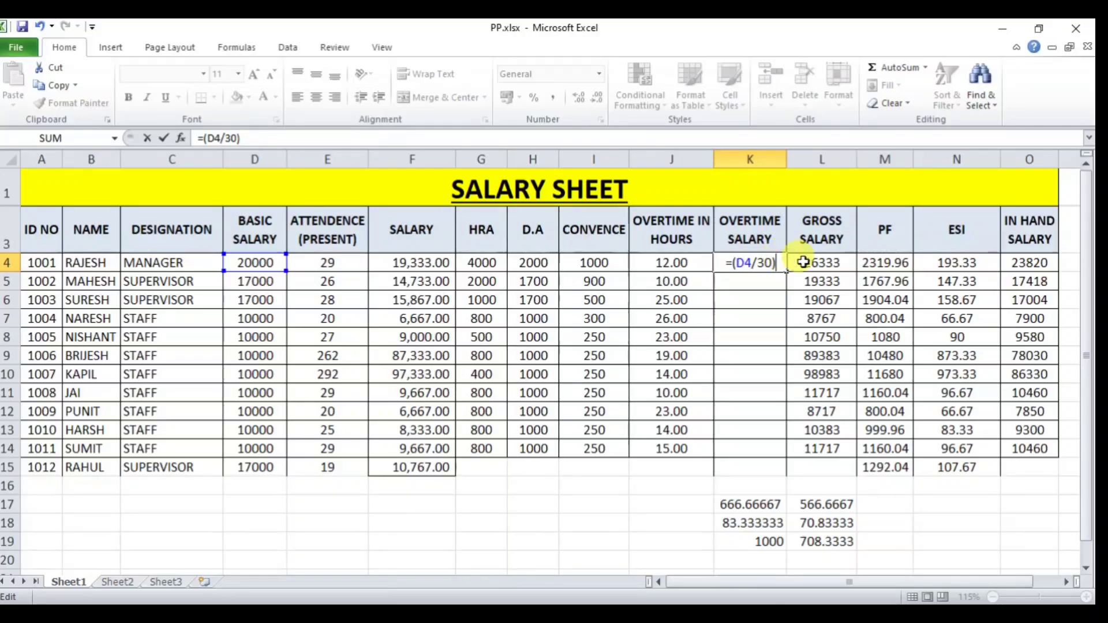
# Extend the K4 formula to the hourly rate by dividing by 8 in outer brackets, giving =((D4/30)/8)
pyautogui.write('/')
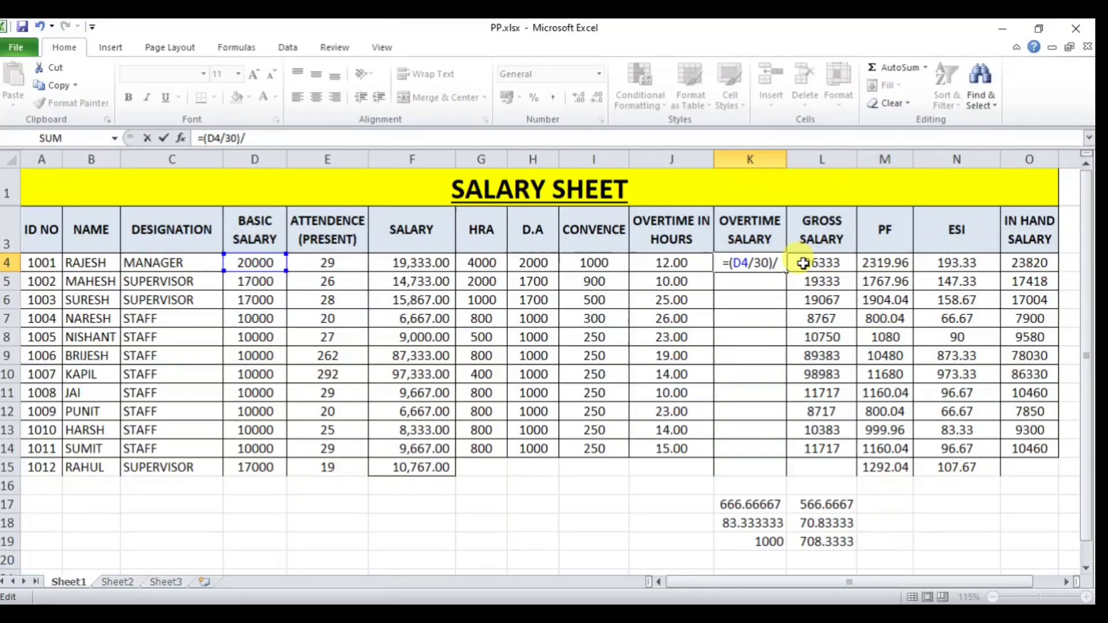
pyautogui.write('8')
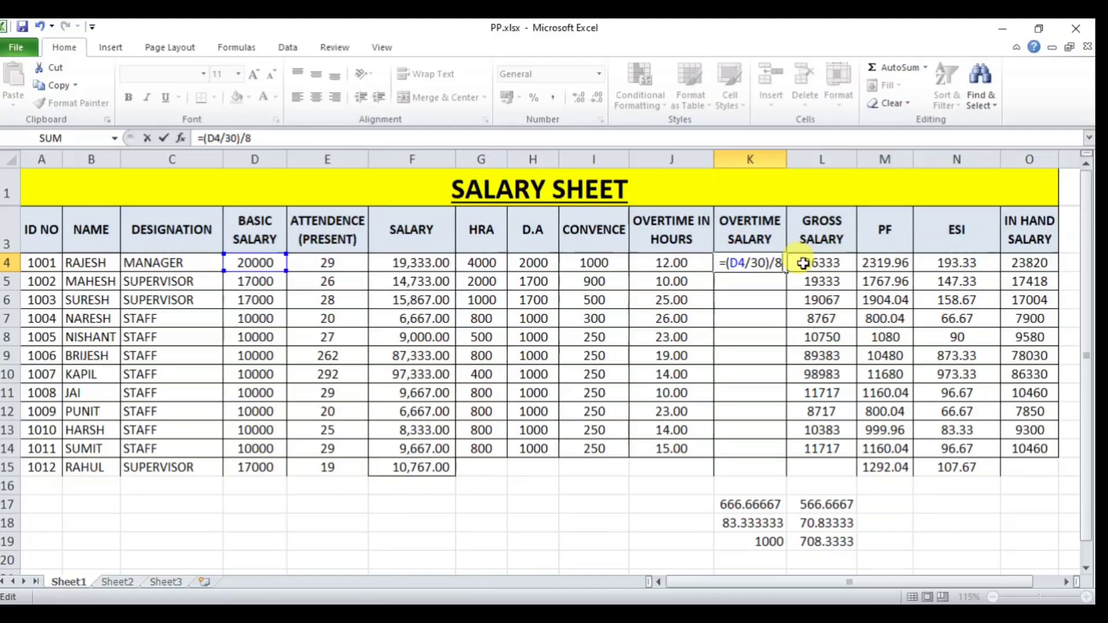
pyautogui.write(')')
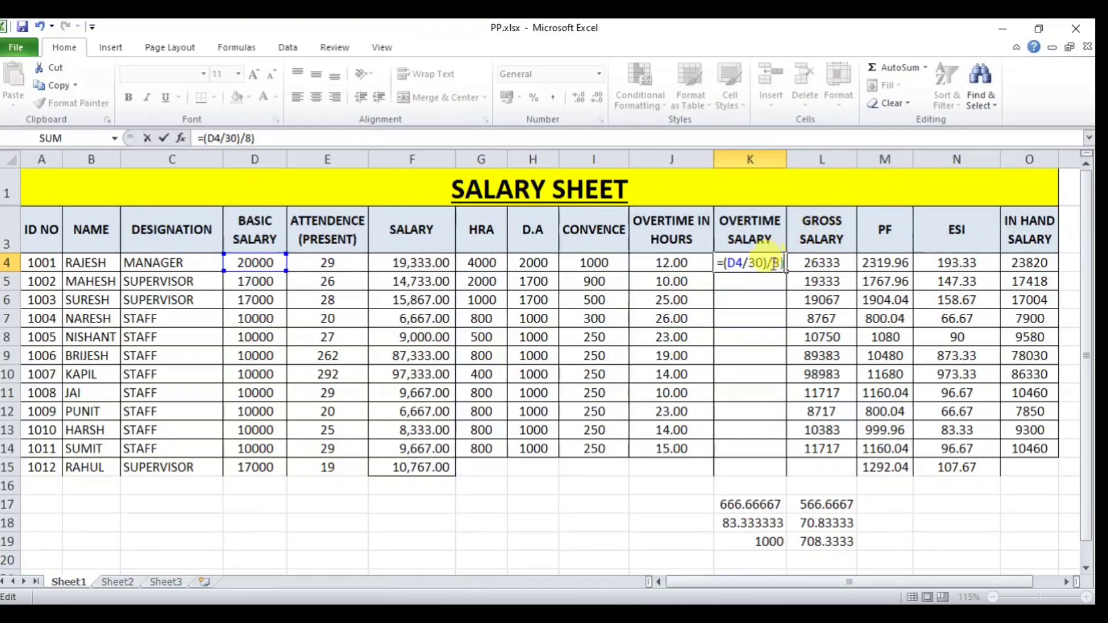
pyautogui.click(722, 263)
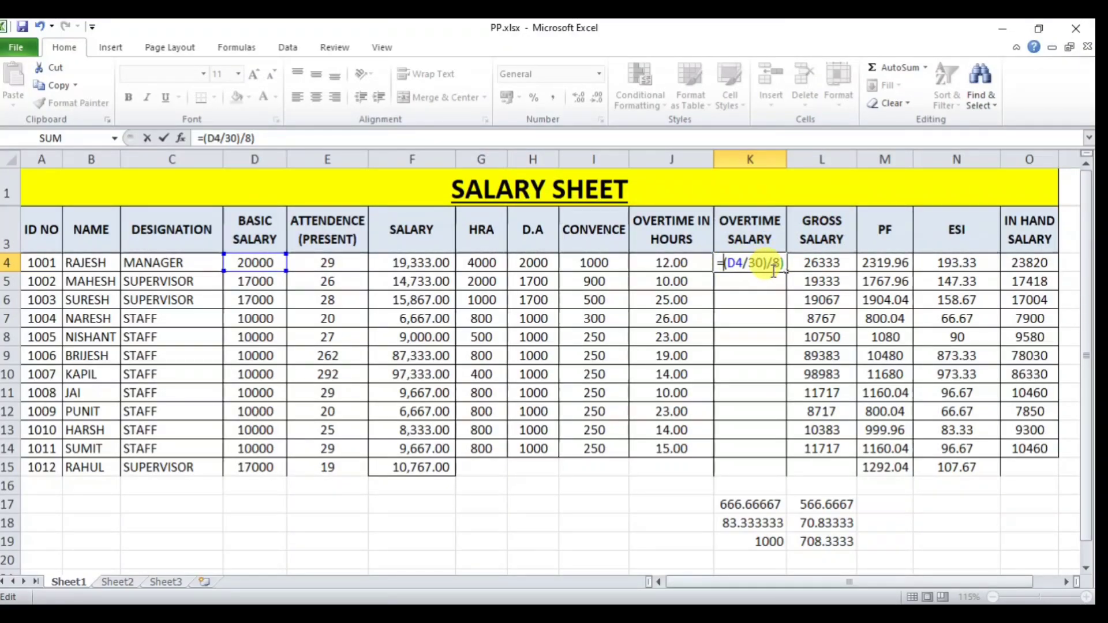
pyautogui.write('(')
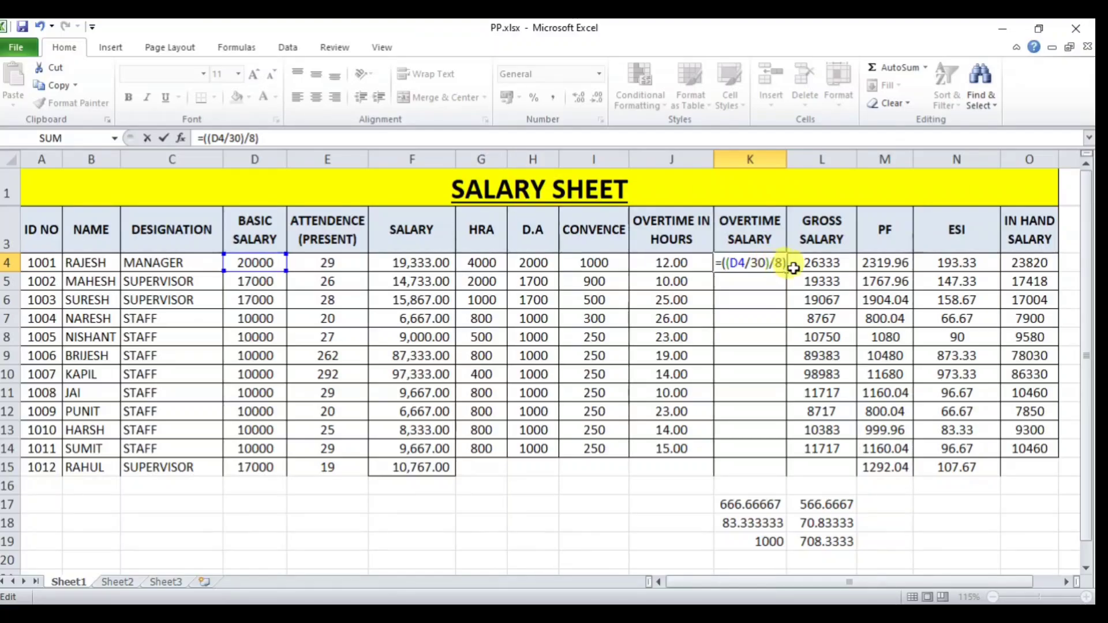
# Multiply the hourly rate by the overtime hours to complete K4 as =((D4/30)/8)*J4
pyautogui.press('Right')
pyautogui.press('Right')
pyautogui.press('Right')
pyautogui.press('Right')
pyautogui.press('Right')
pyautogui.press('Right')
pyautogui.press('Right')
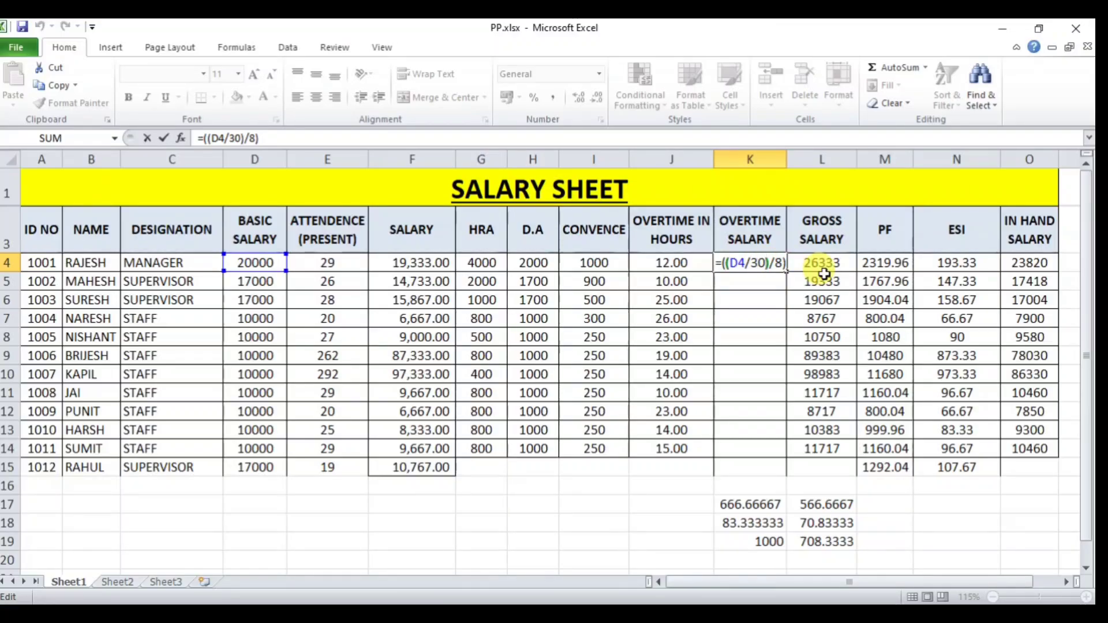
pyautogui.press('Right')
pyautogui.write('*')
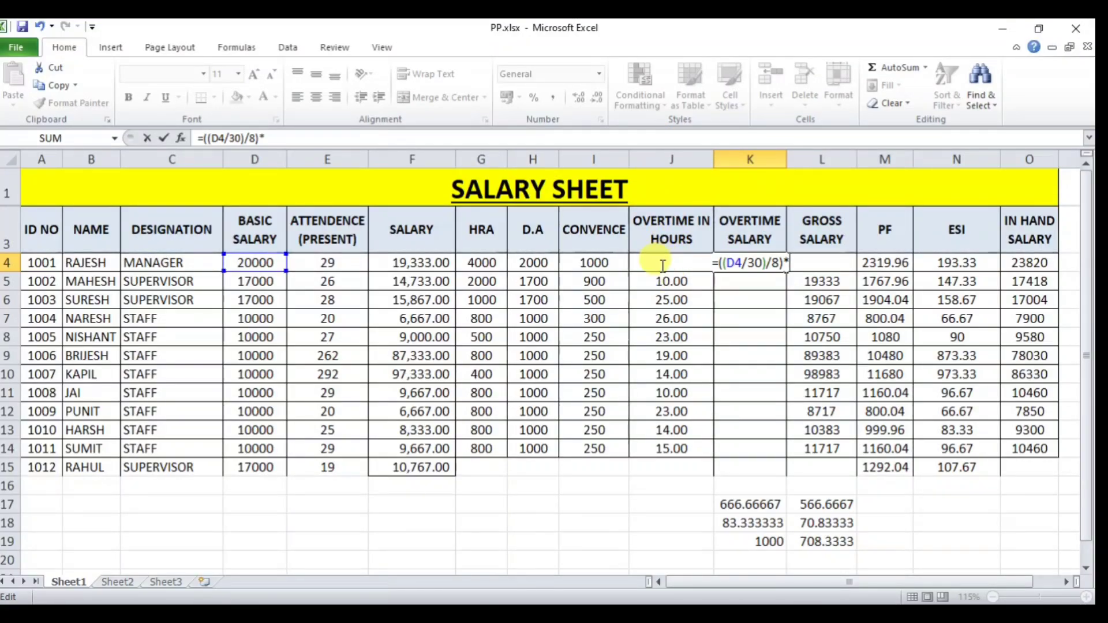
pyautogui.write('J')
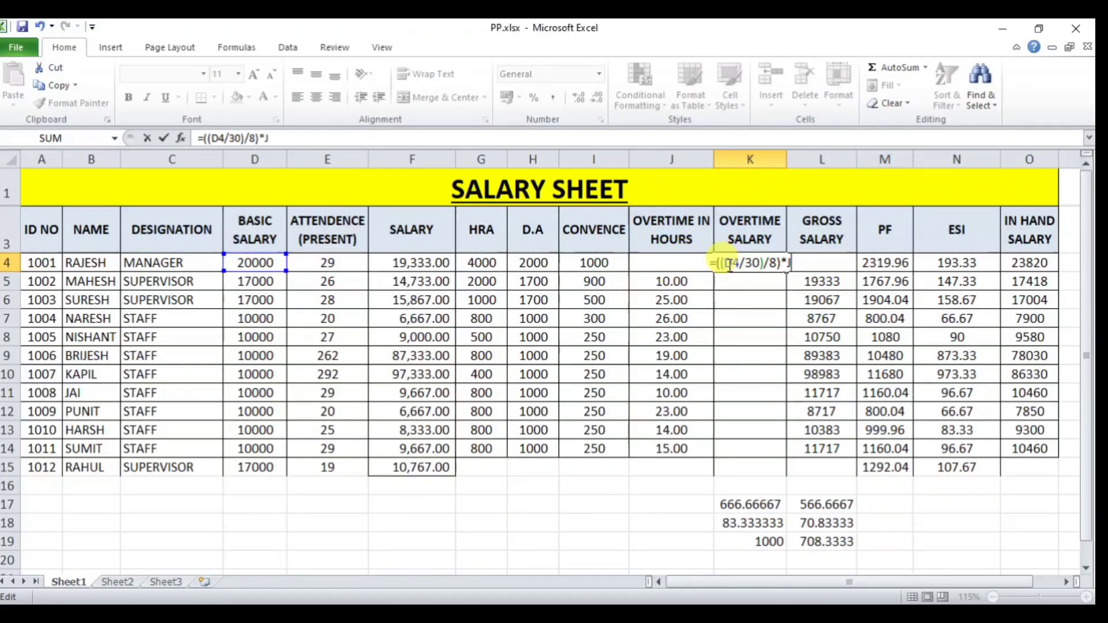
pyautogui.write('4')
pyautogui.press('Return')
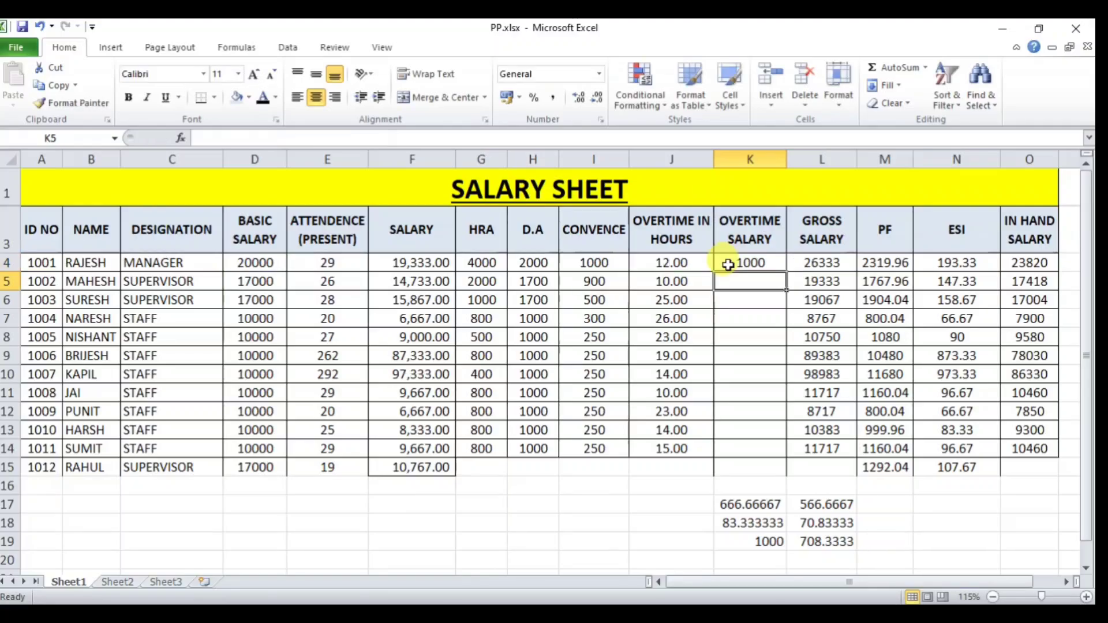
# Fill the overtime salary formula from K4 down to K15
pyautogui.click(762, 263)
pyautogui.moveTo(786, 272); pyautogui.dragTo(788, 472)
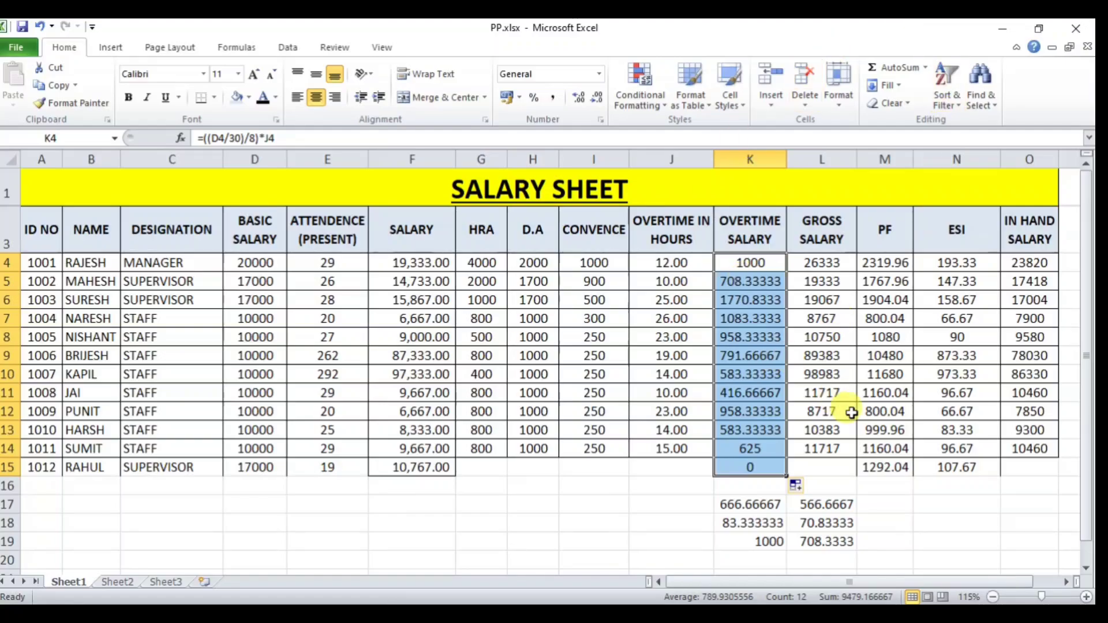
pyautogui.click(739, 280)
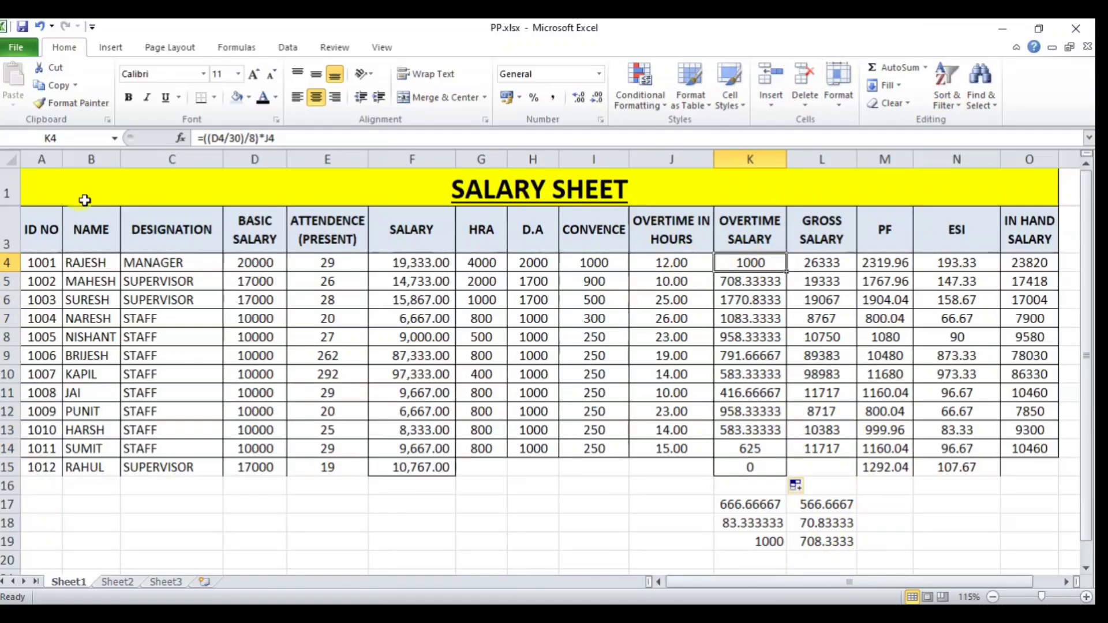
pyautogui.click(222, 140)
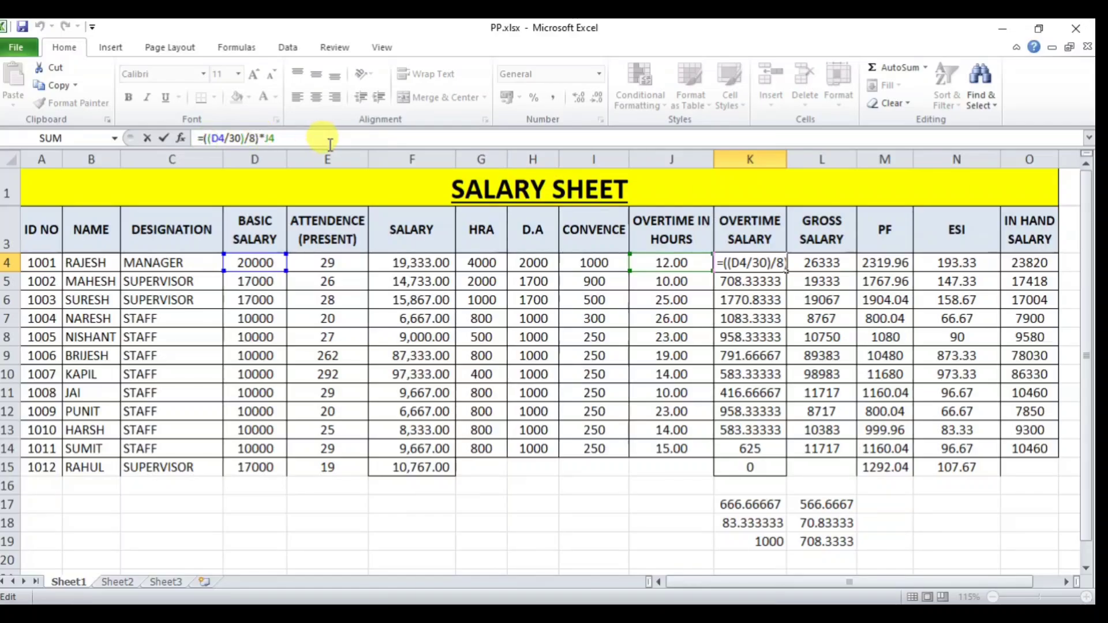
pyautogui.write('ROU')
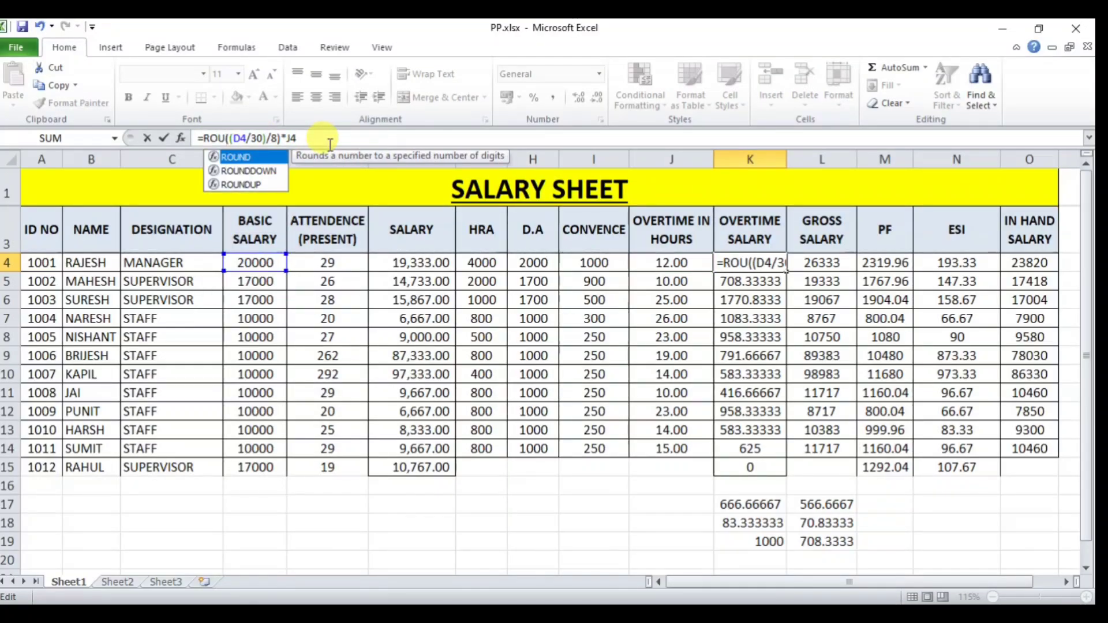
pyautogui.press('BackSpace')
pyautogui.press('BackSpace')
pyautogui.press('BackSpace')
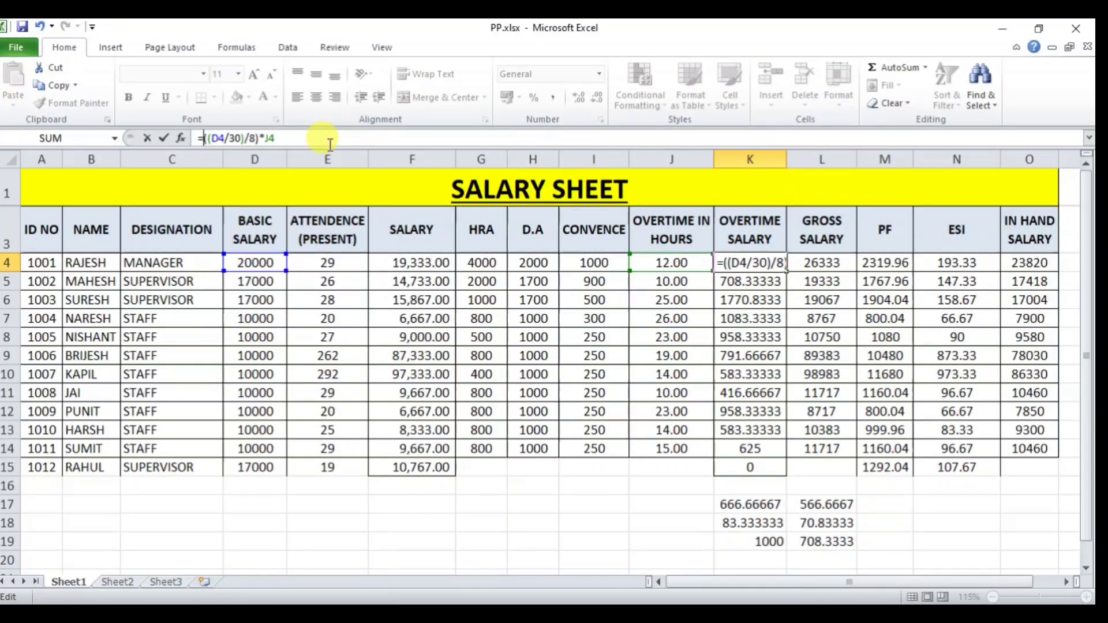
pyautogui.press('Return')
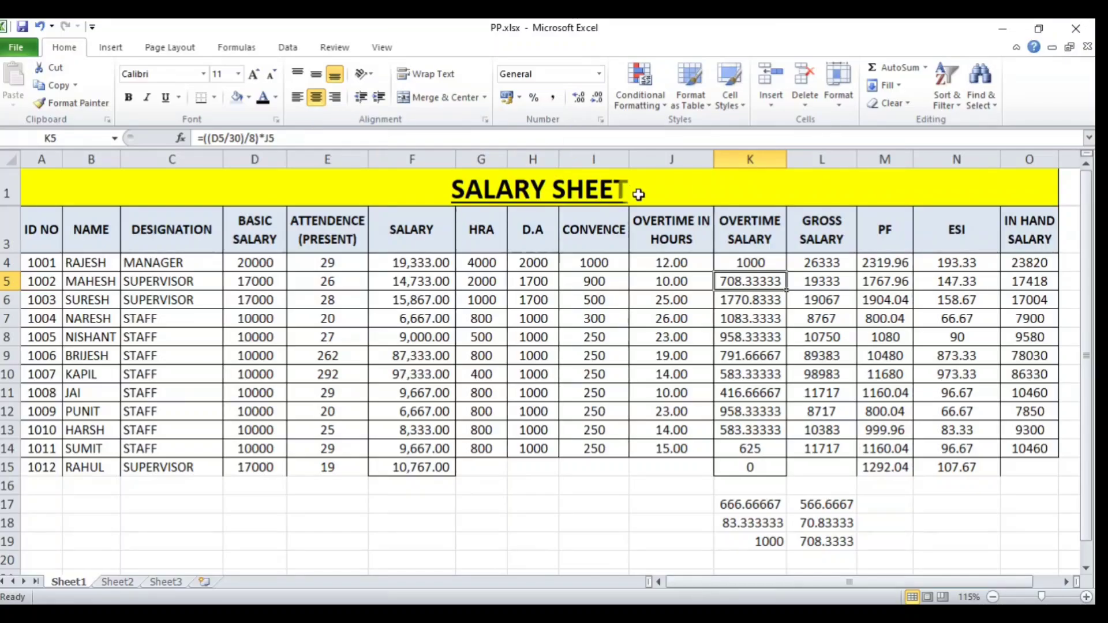
# Format the overtime salaries in K4:K15 with the comma style and two decimals
pyautogui.moveTo(745, 260); pyautogui.dragTo(747, 468)
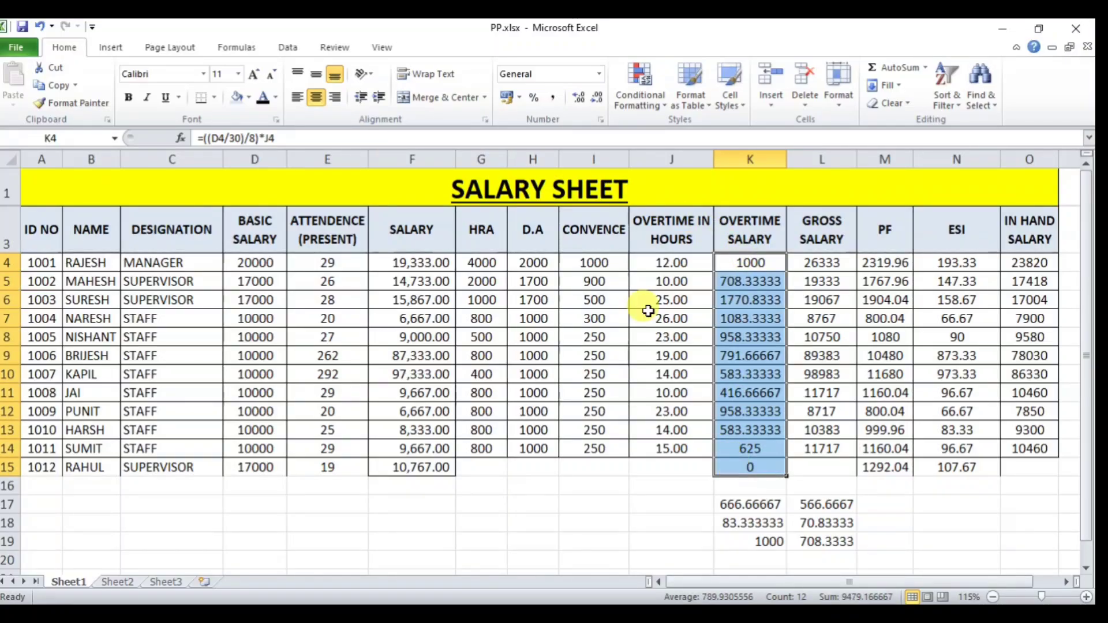
pyautogui.click(579, 98)
pyautogui.click(579, 98)
pyautogui.click(598, 99)
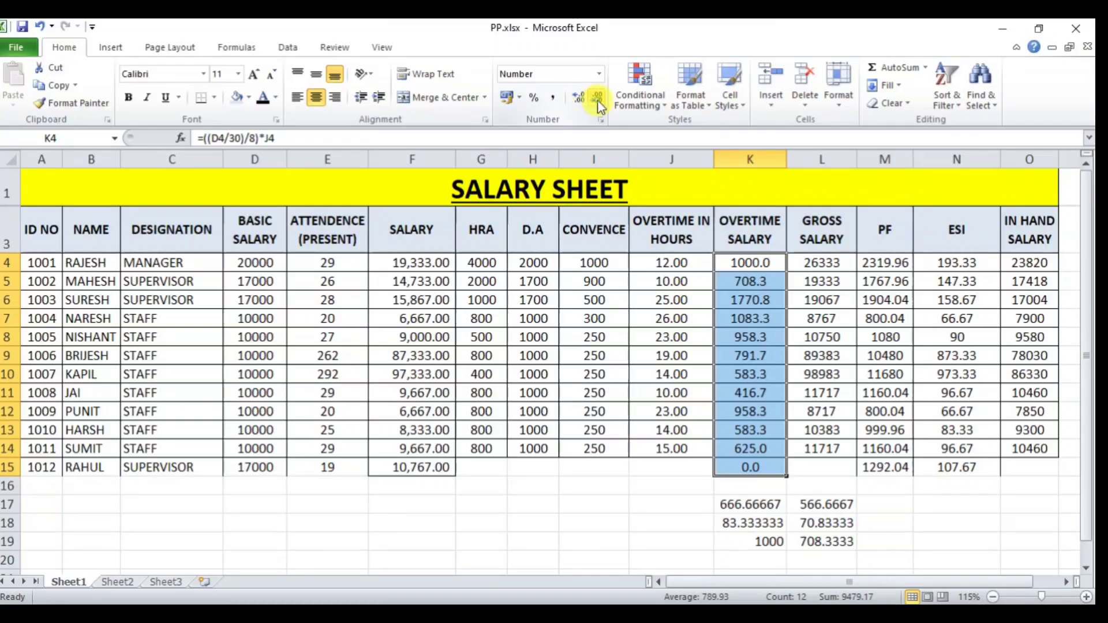
pyautogui.click(598, 100)
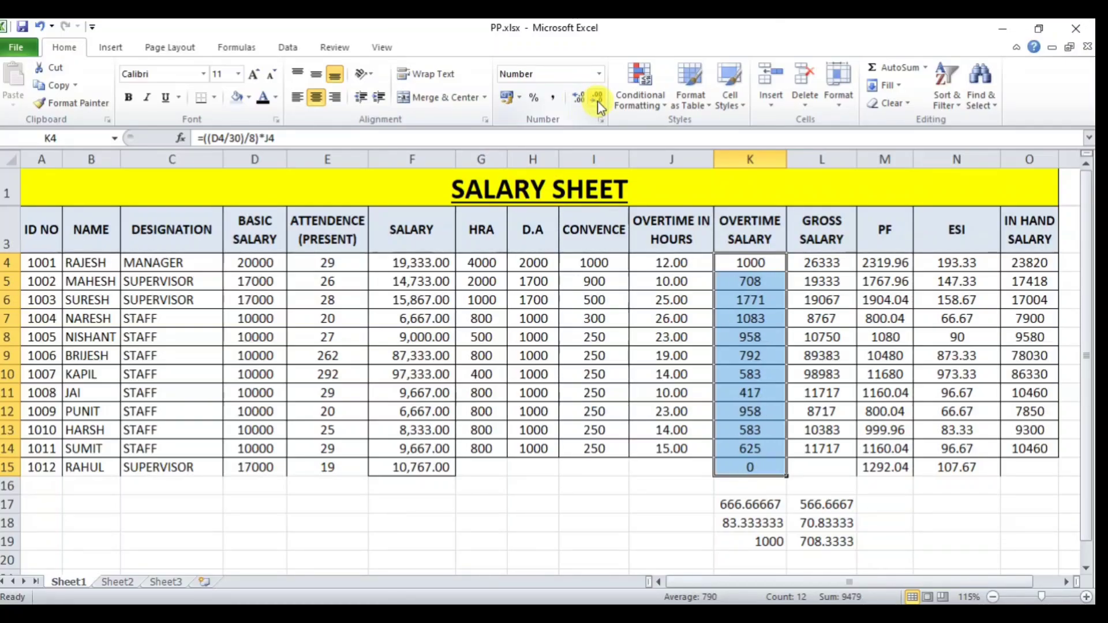
pyautogui.click(551, 98)
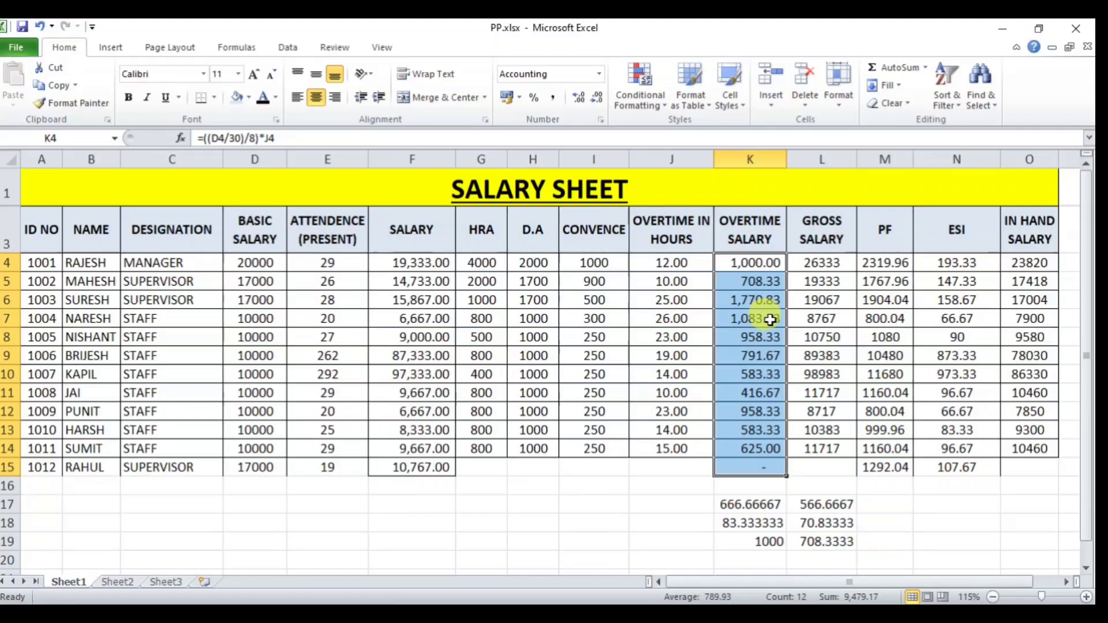
# Wrap the overtime salary formula in K4 in ROUND with zero decimals, giving =ROUND(((D4/30)/8)*J4,0)
pyautogui.click(731, 264)
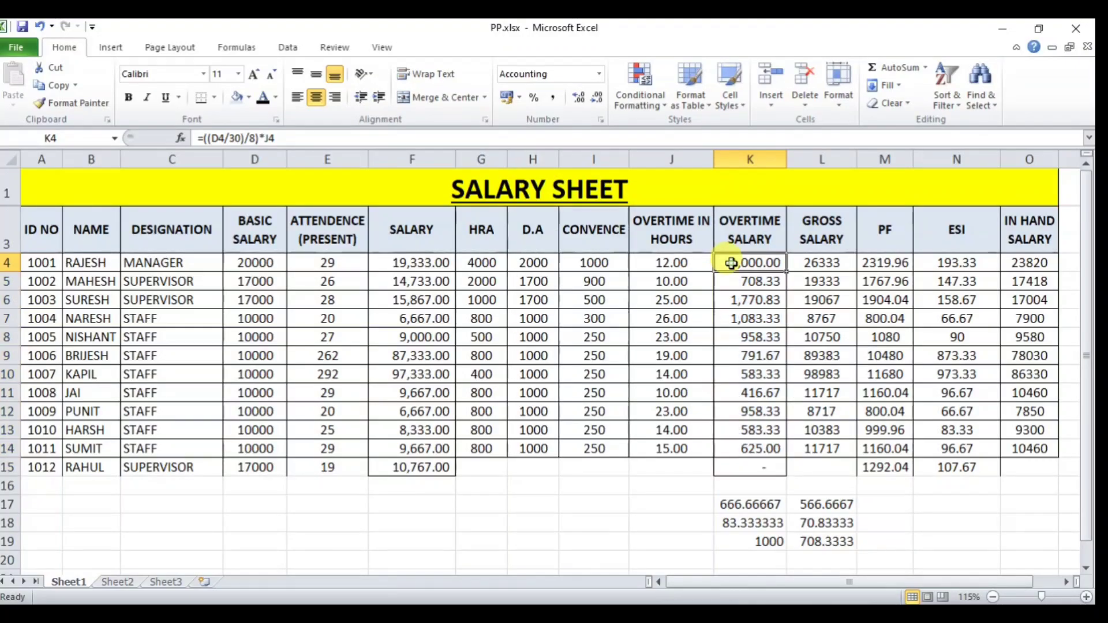
pyautogui.click(201, 138)
pyautogui.write('ROUND')
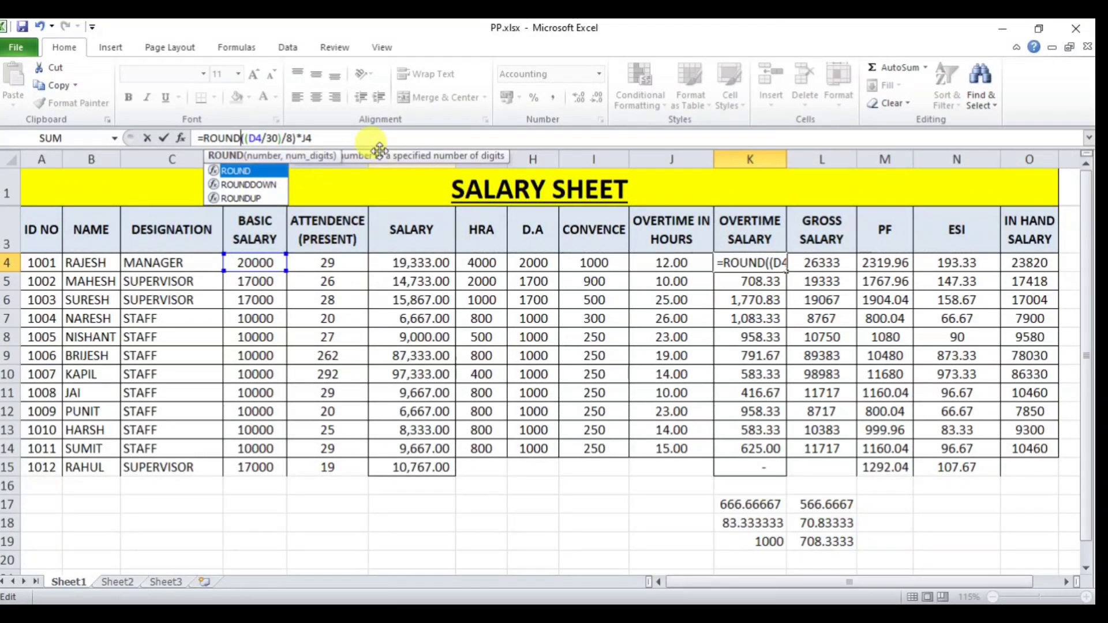
pyautogui.click(322, 138)
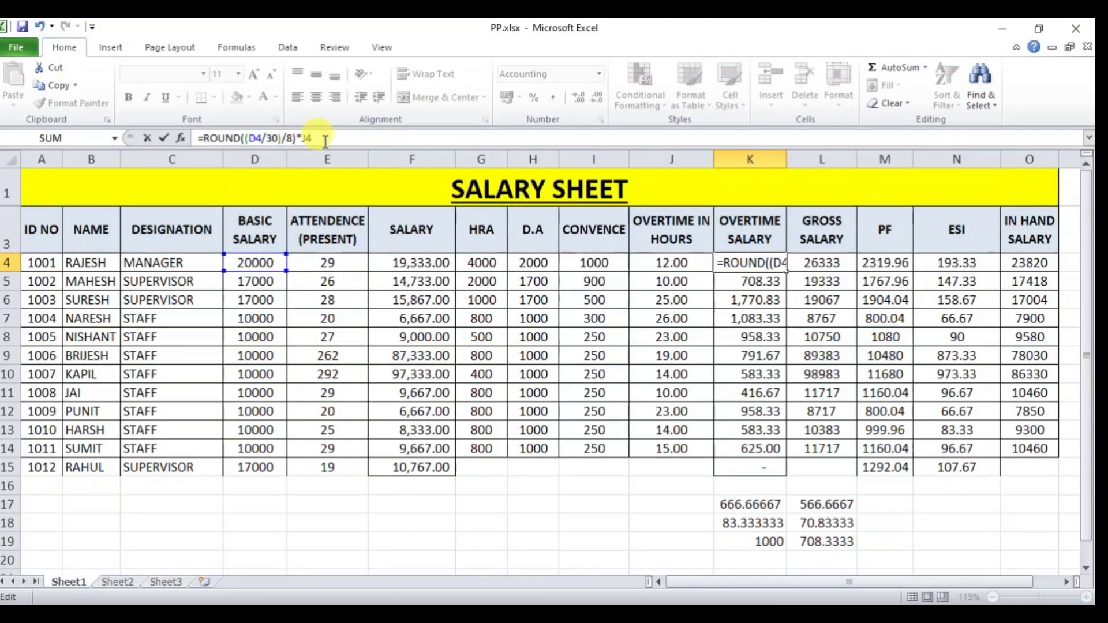
pyautogui.click(243, 139)
pyautogui.write('(')
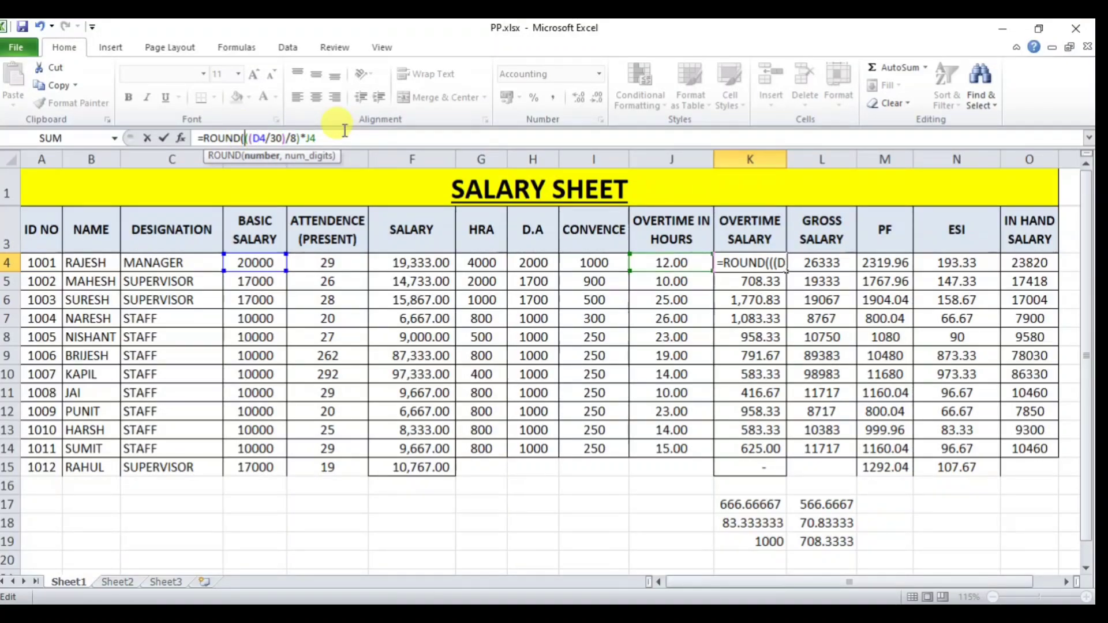
pyautogui.click(335, 142)
pyautogui.write(',0')
pyautogui.press('Return')
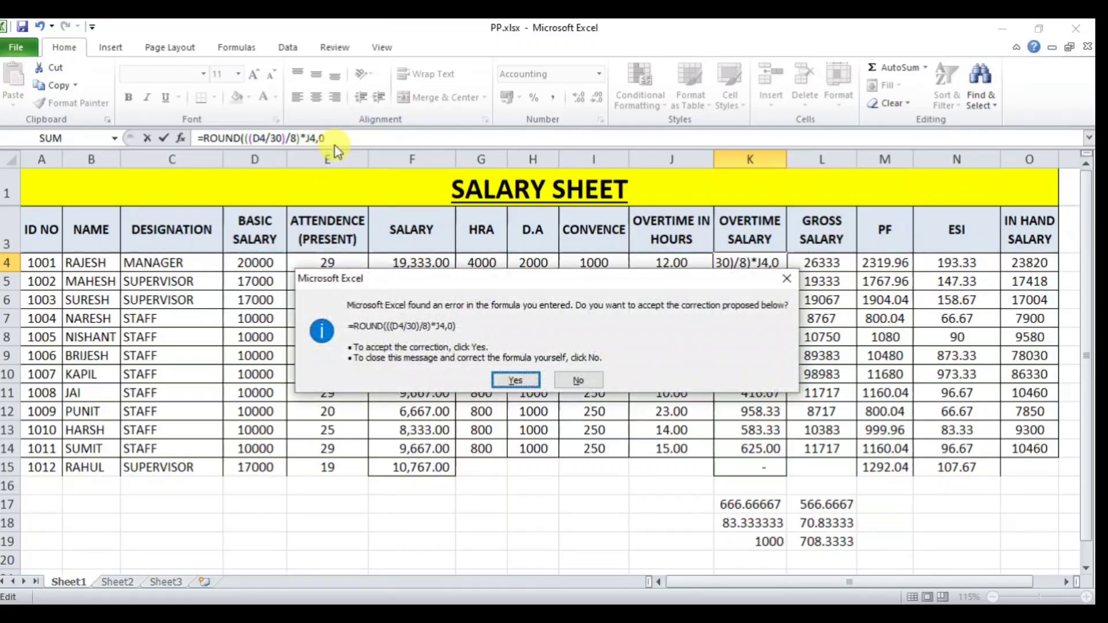
pyautogui.press('Return')
# Fill the rounded overtime salary formula from K4 down to K15
pyautogui.click(756, 262)
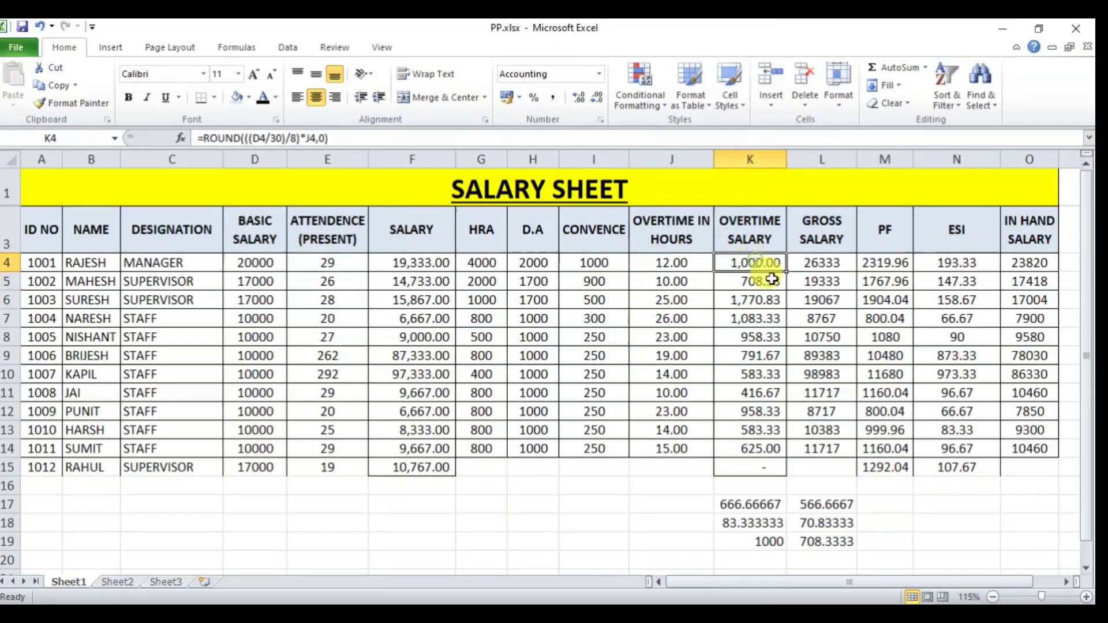
pyautogui.moveTo(786, 272); pyautogui.dragTo(786, 470)
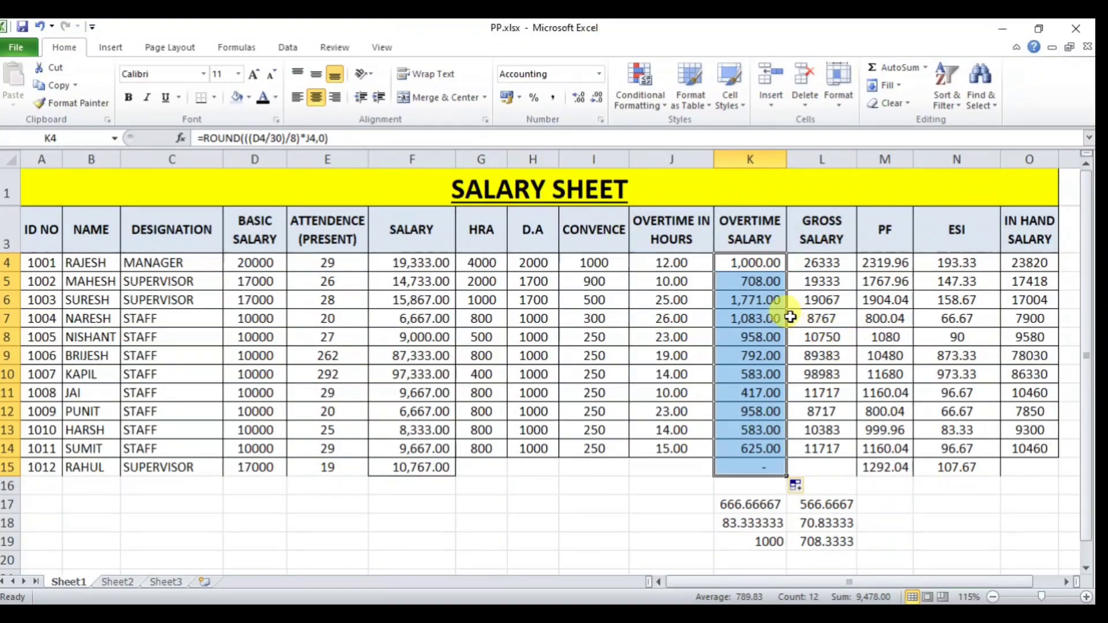
pyautogui.click(762, 301)
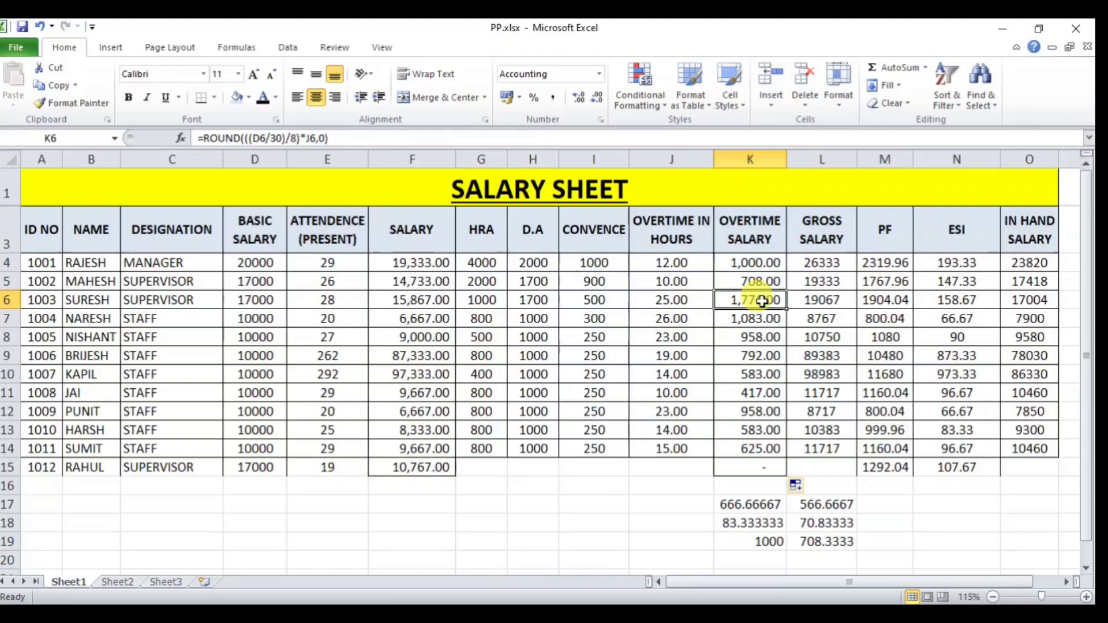
pyautogui.click(658, 300)
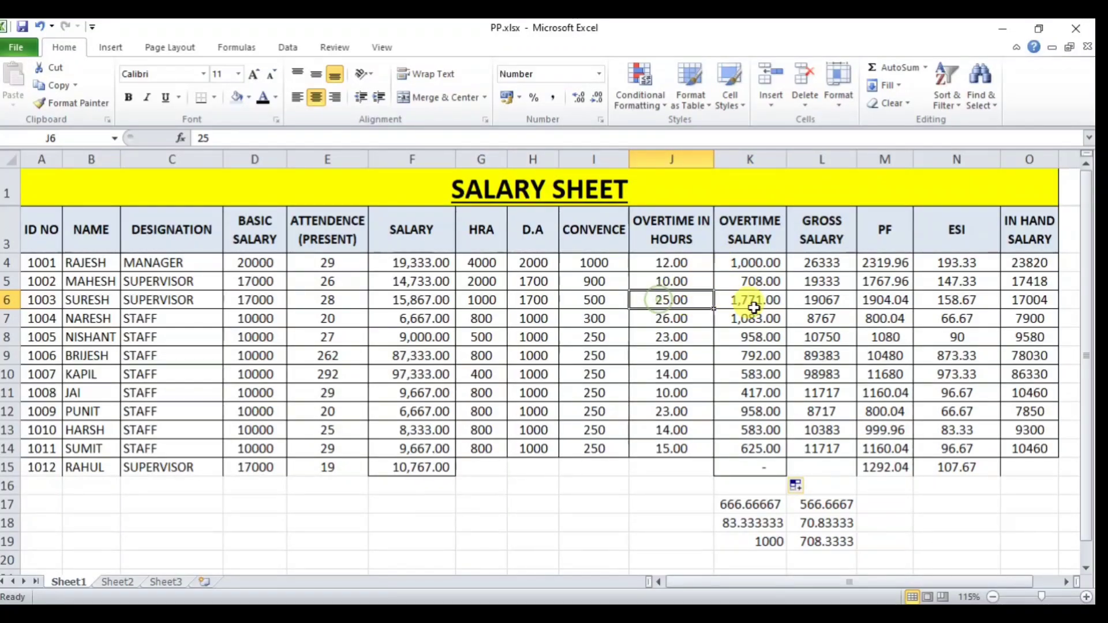
# Enter 14 overtime hours in J15 for employee 1012 and review the overtime salary column
pyautogui.click(772, 468)
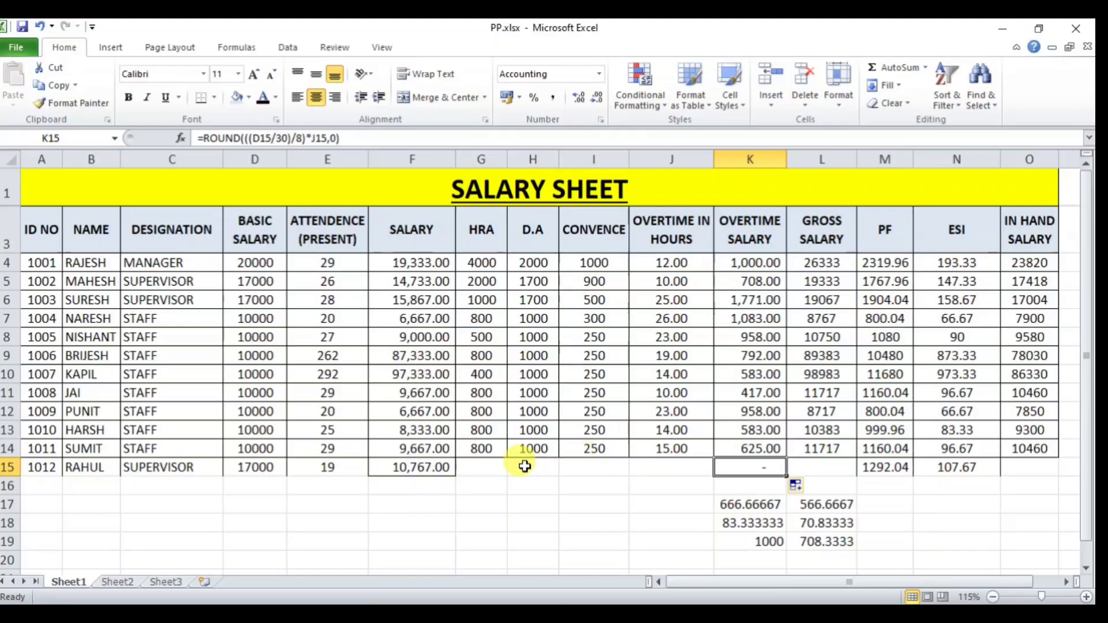
pyautogui.click(672, 471)
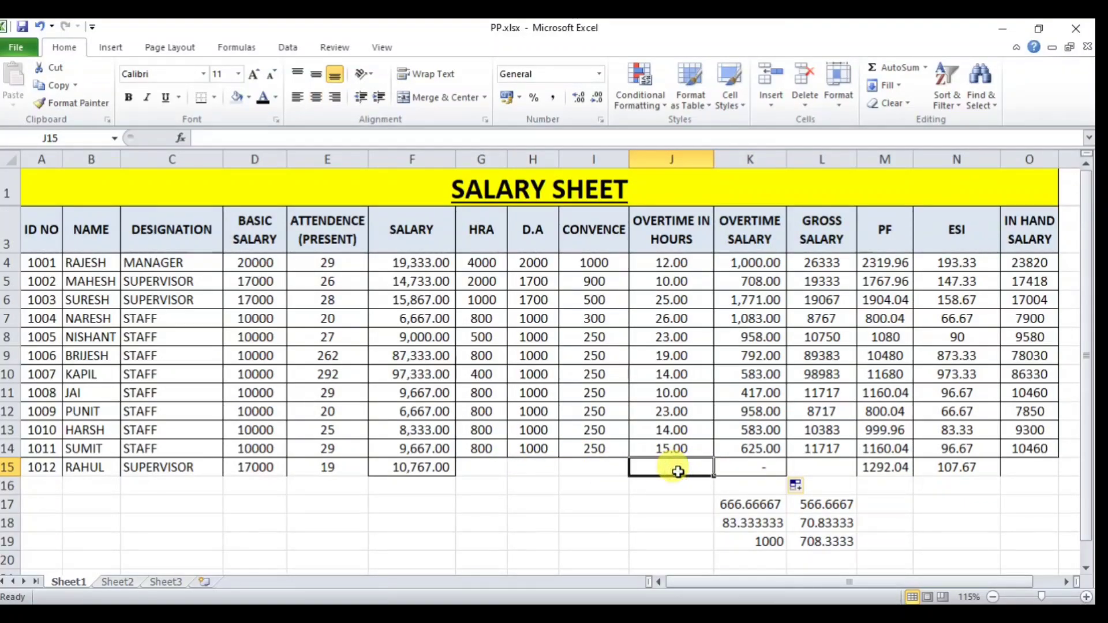
pyautogui.write('14')
pyautogui.press('Return')
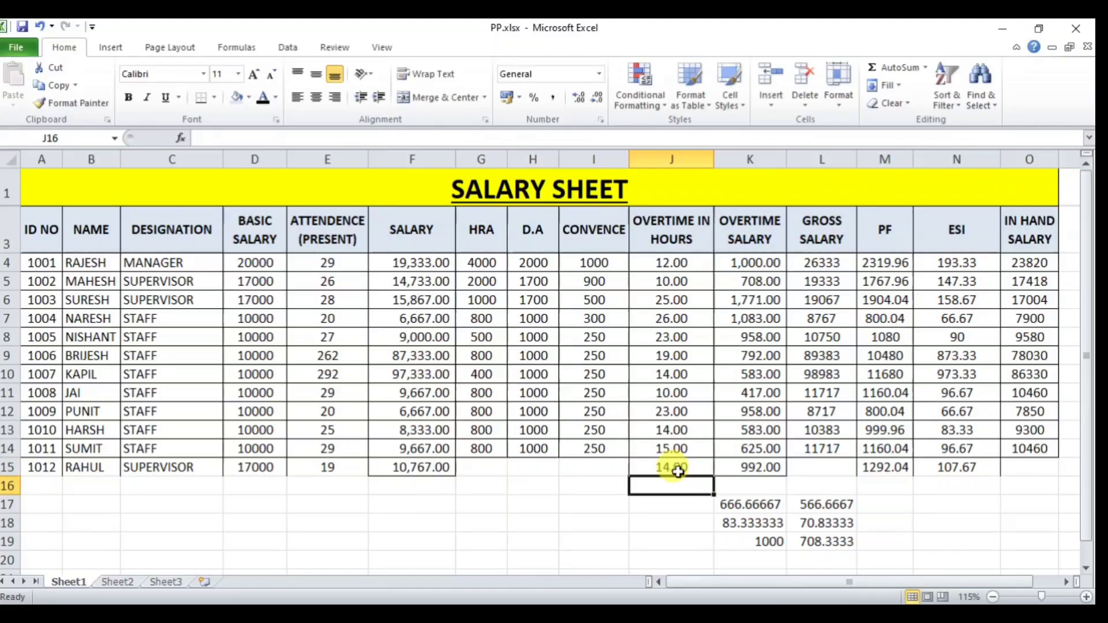
pyautogui.click(758, 468)
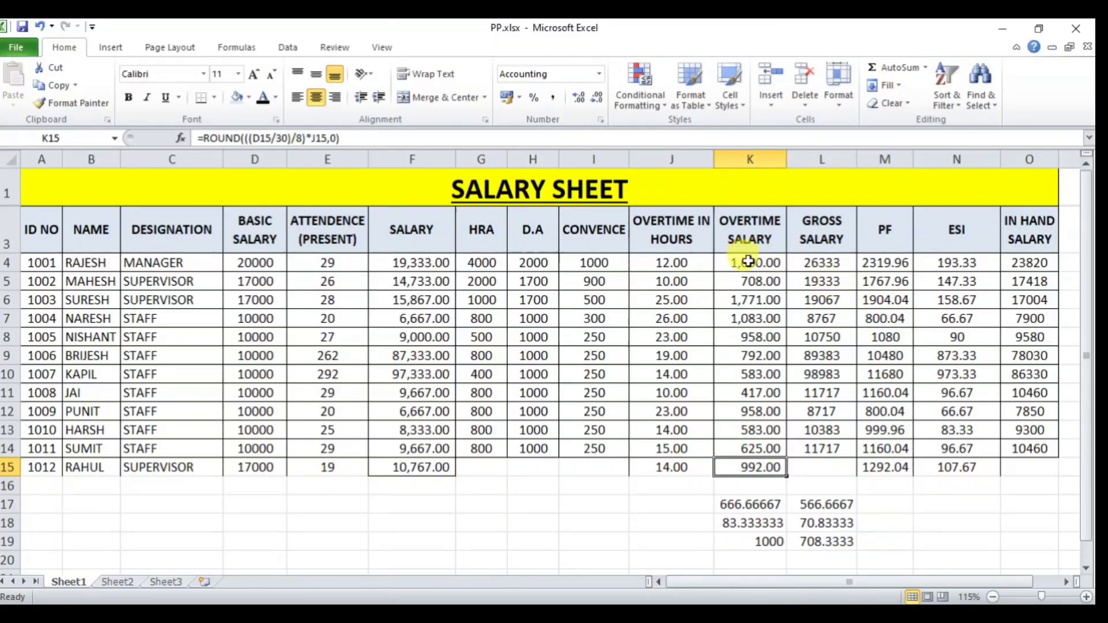
pyautogui.moveTo(749, 261); pyautogui.dragTo(750, 468)
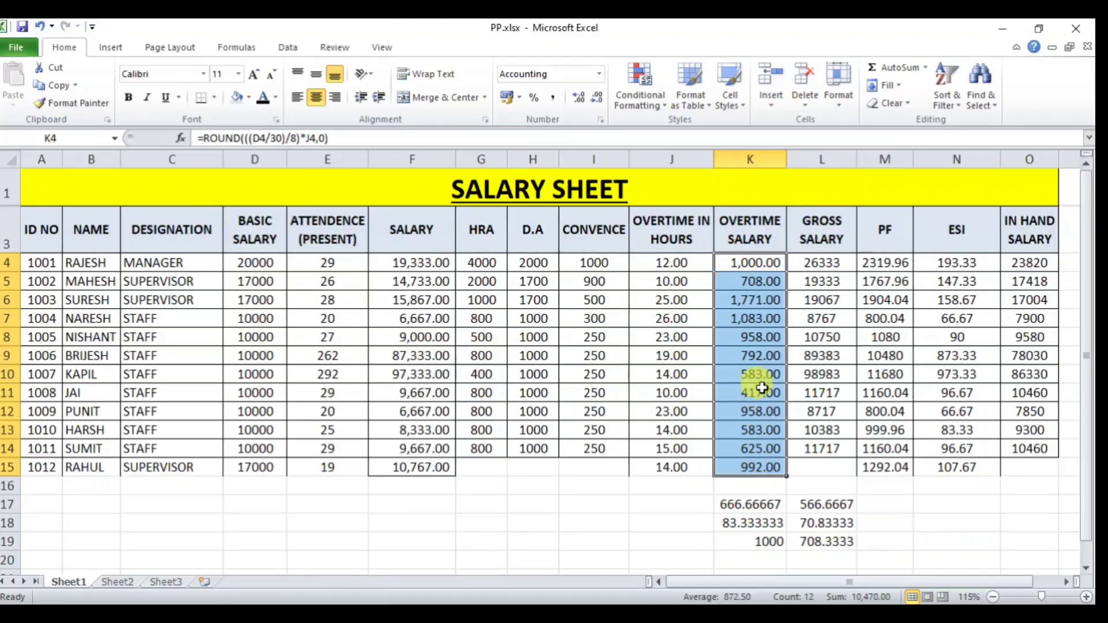
pyautogui.click(762, 388)
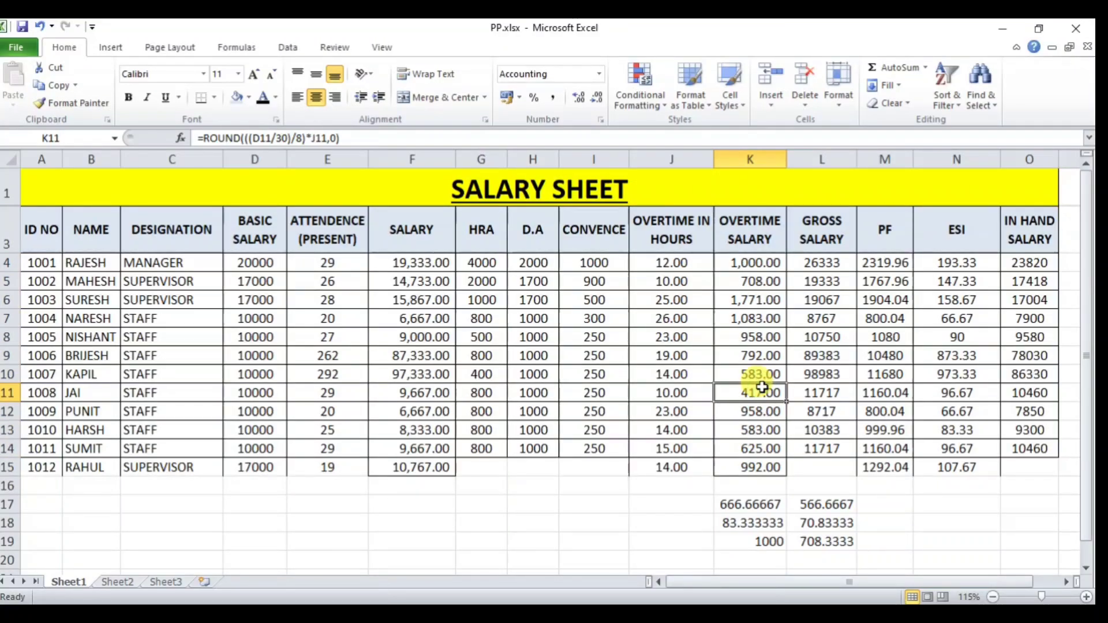
# Add the overtime salary to the gross salary formula in L4, making it =F4+G4+H4+I4+K4
pyautogui.click(835, 265)
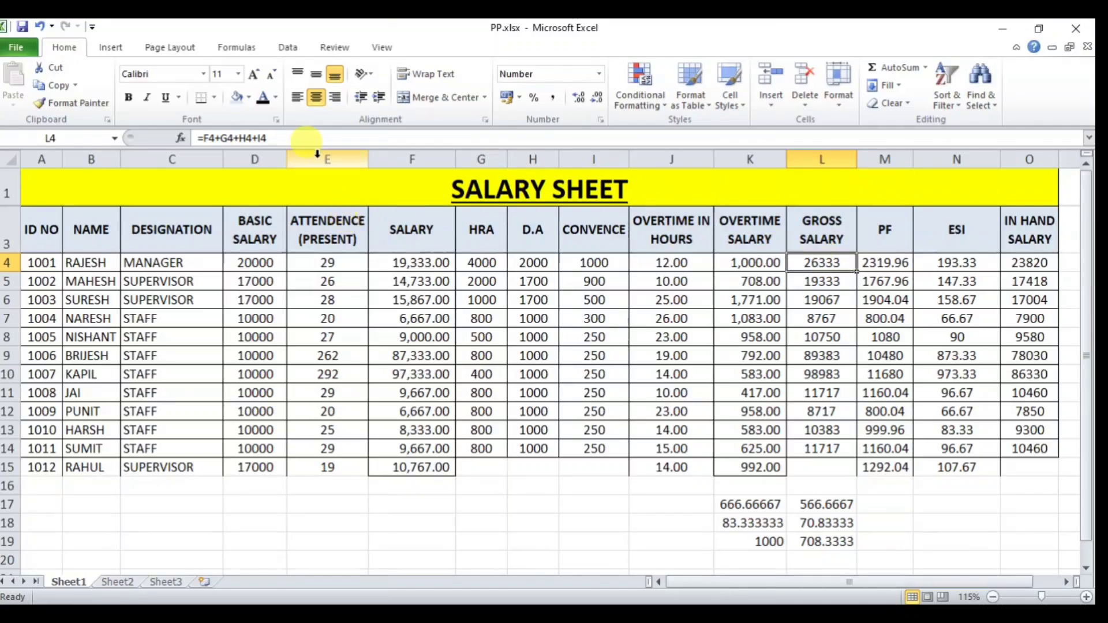
pyautogui.click(312, 138)
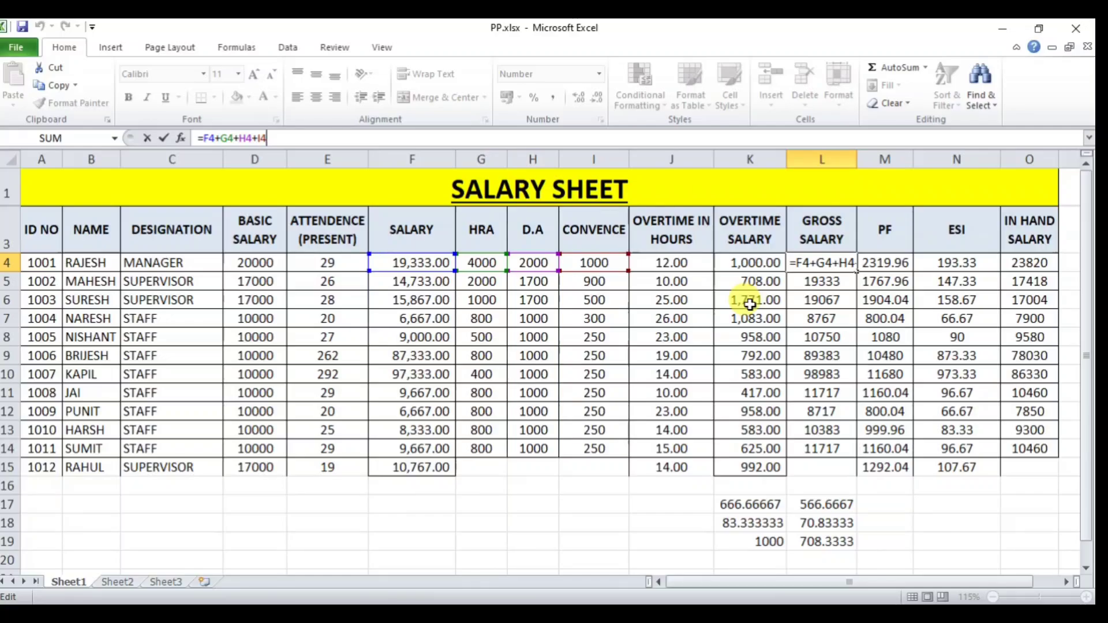
pyautogui.write('+')
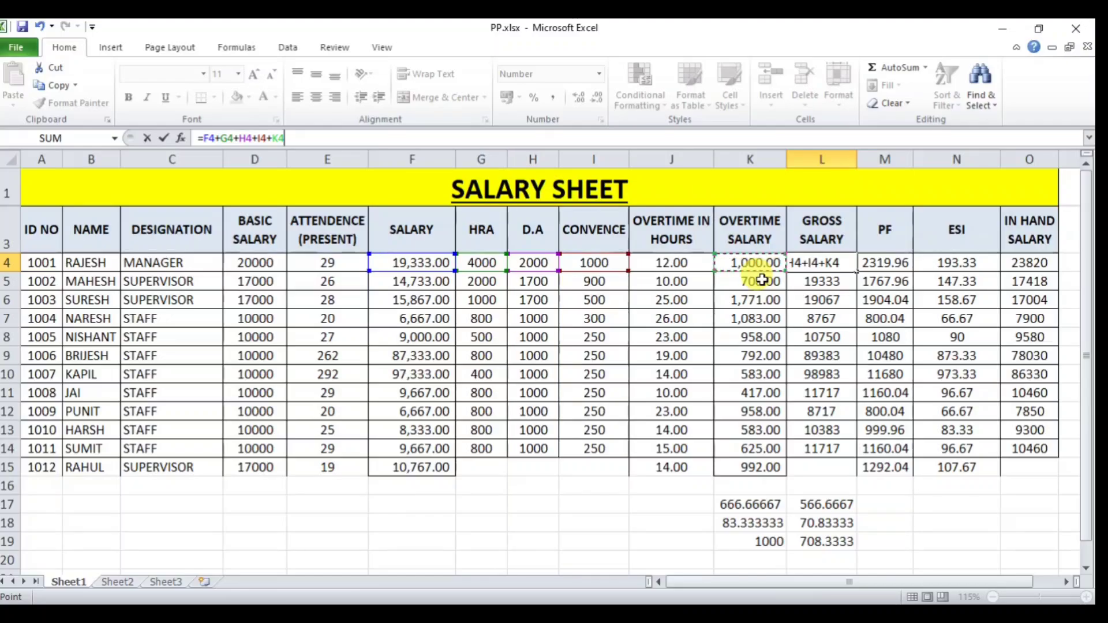
pyautogui.press('Return')
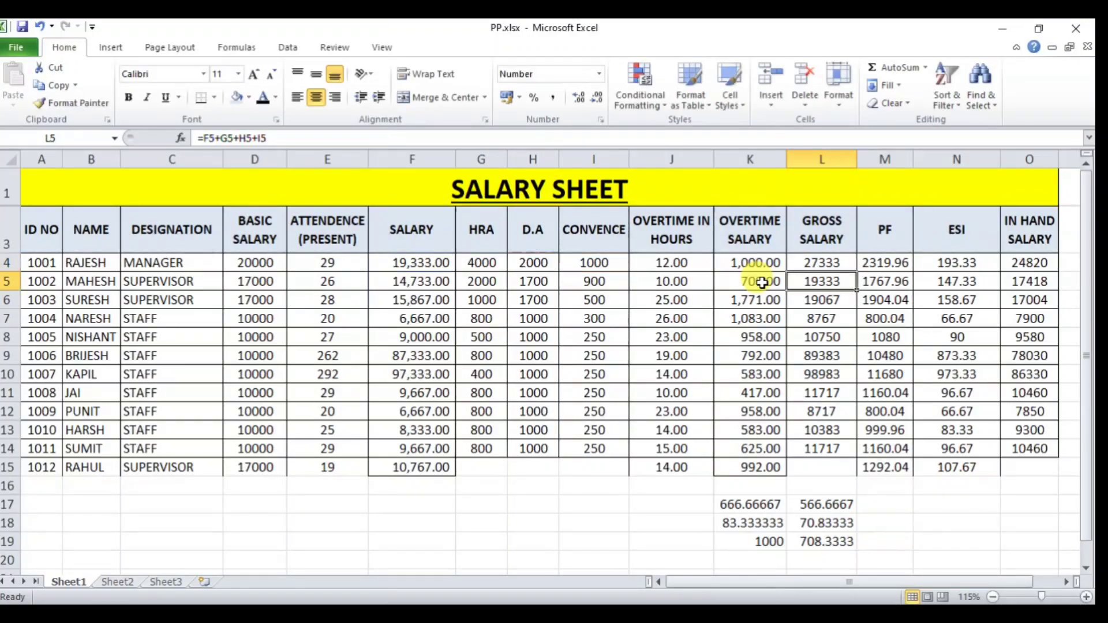
# Fill the gross salary formula from L4 down to L15 and format the range with the comma style
pyautogui.click(821, 265)
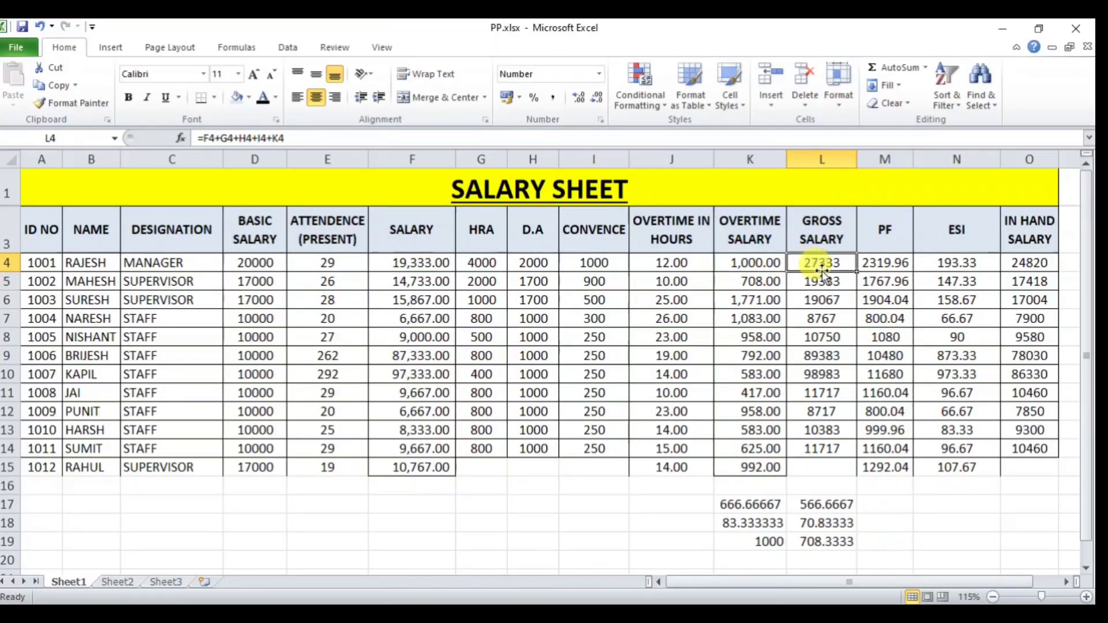
pyautogui.moveTo(861, 273); pyautogui.dragTo(860, 470)
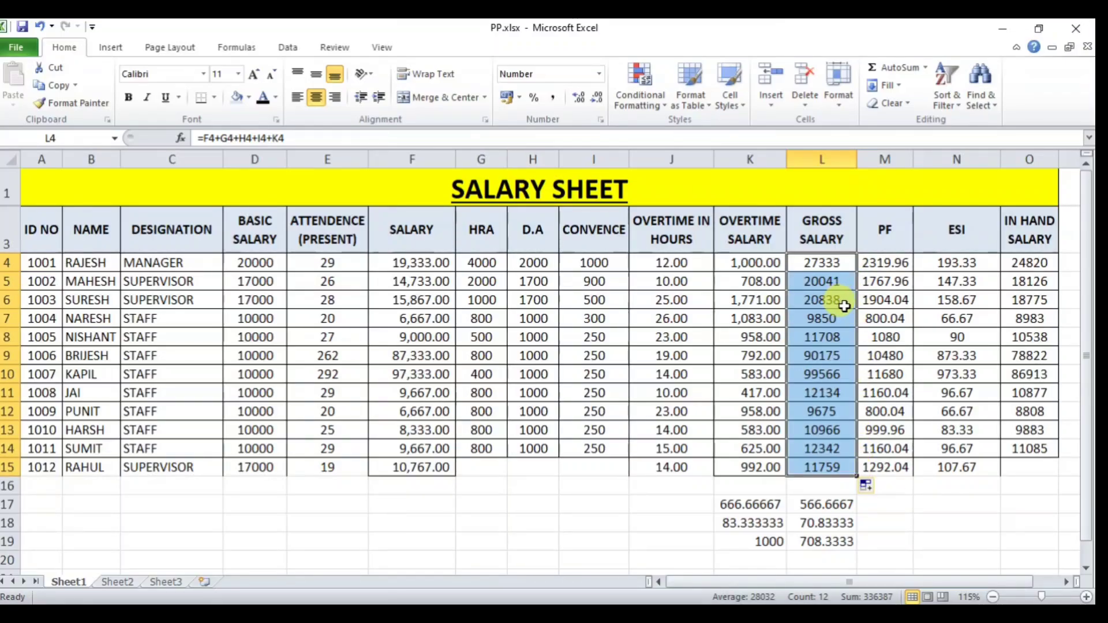
pyautogui.click(552, 101)
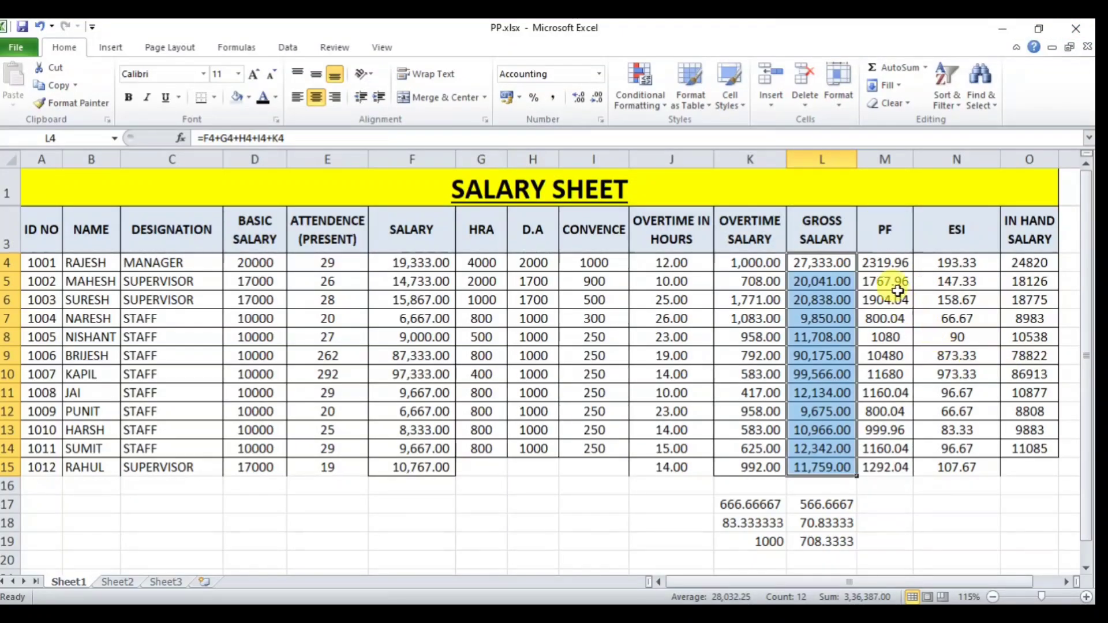
# Clear the existing PF formulas from M4:M15
pyautogui.click(887, 263)
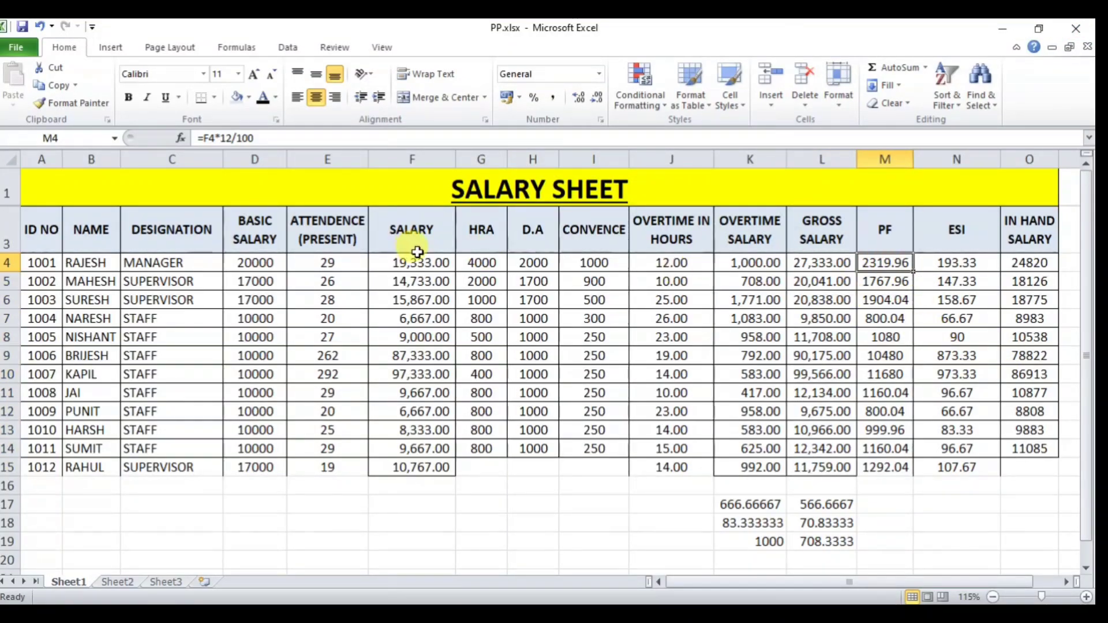
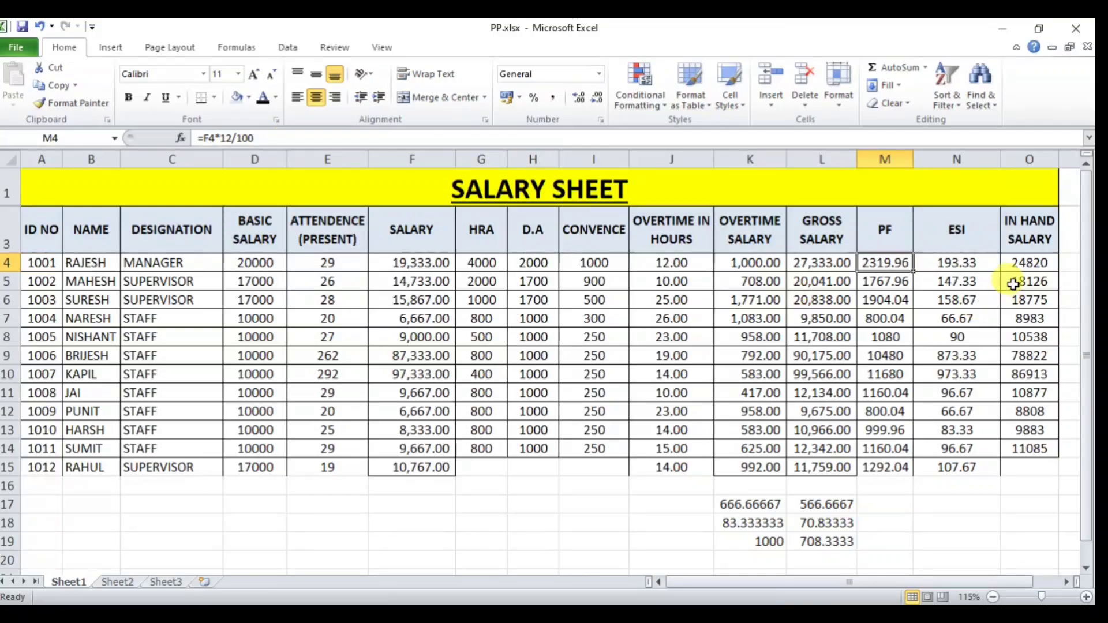
pyautogui.click(880, 314)
pyautogui.moveTo(883, 267); pyautogui.dragTo(899, 473)
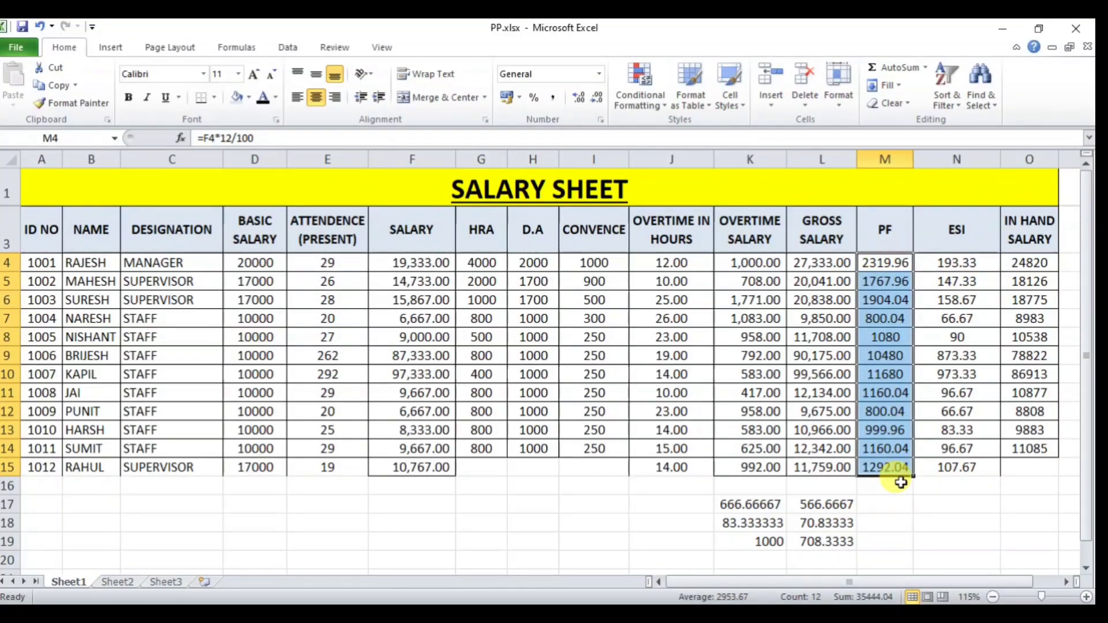
pyautogui.press('Delete')
# Calculate PF in M4 as 12% of the salary with =F4*12%, and widen column M to fit the value
pyautogui.click(880, 267)
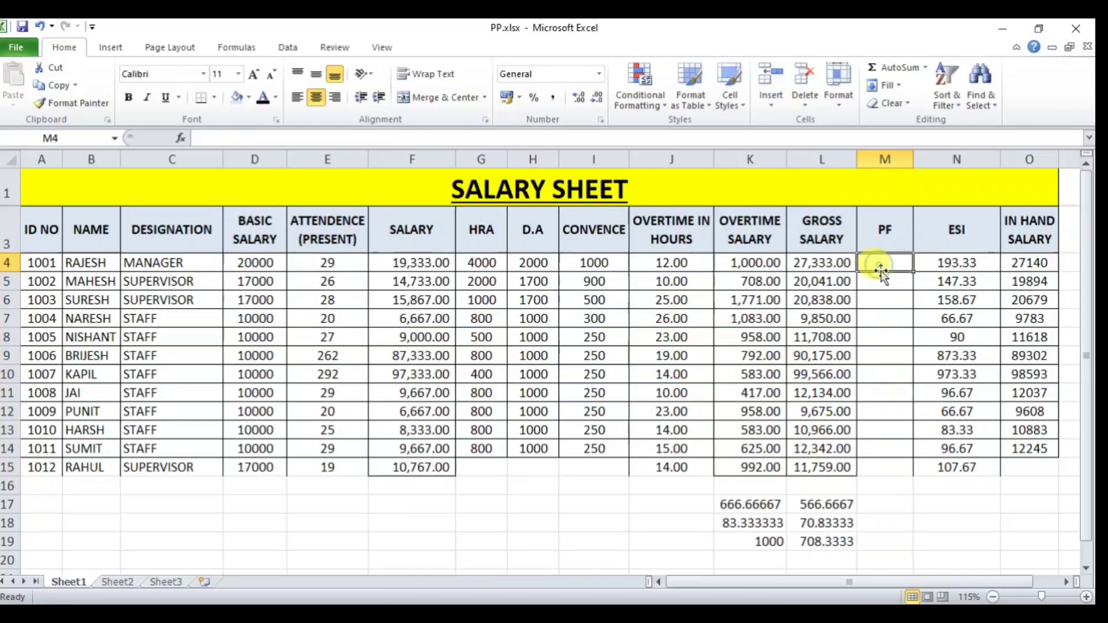
pyautogui.write('=')
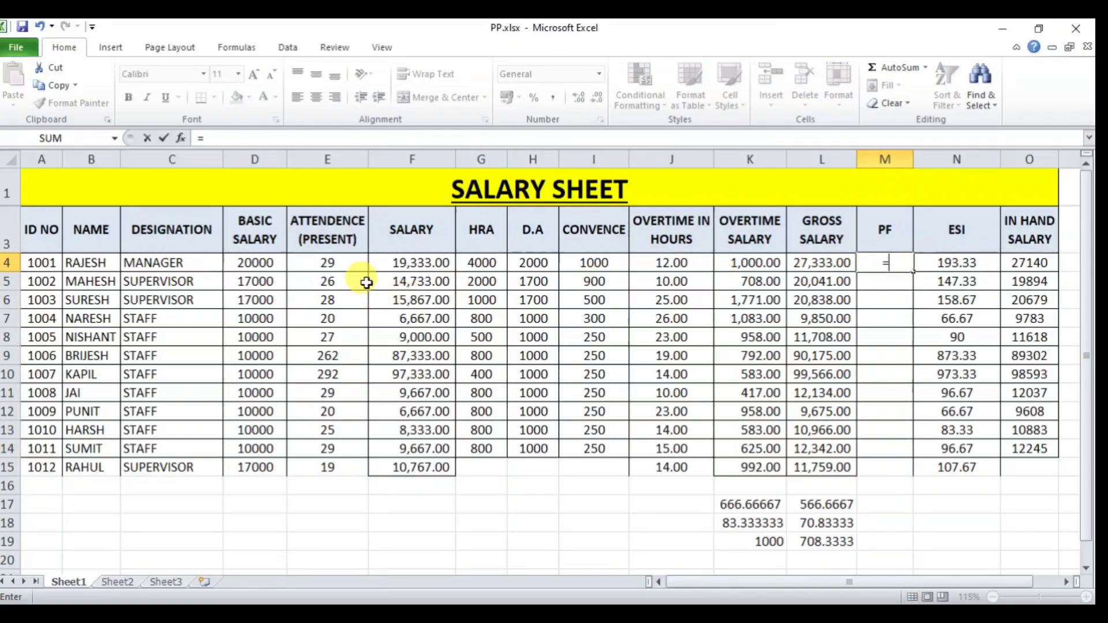
pyautogui.click(402, 265)
pyautogui.write('*')
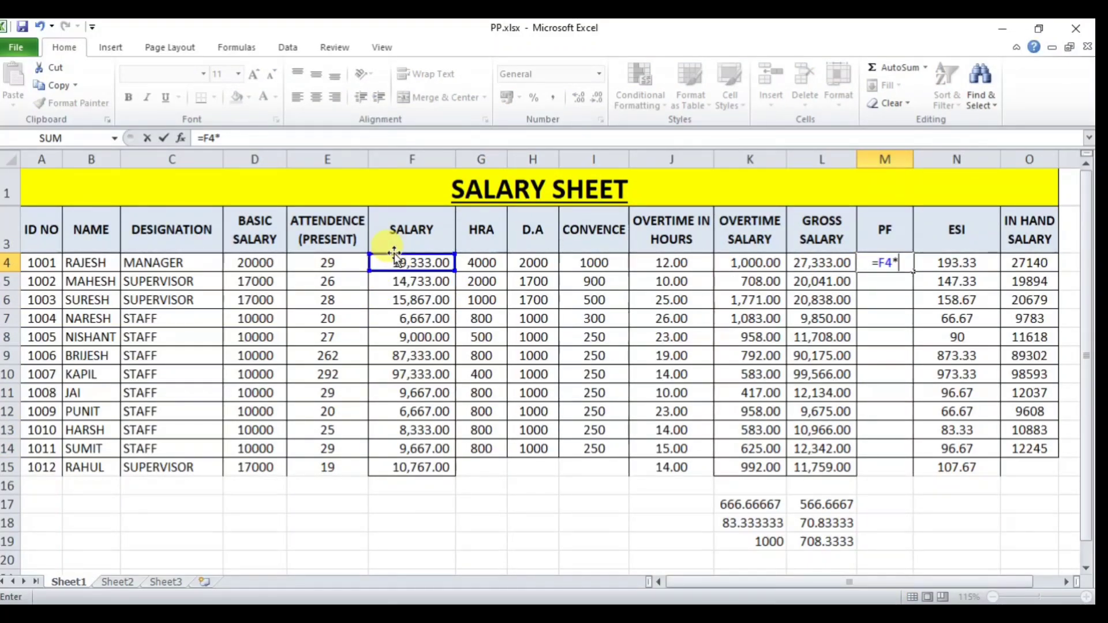
pyautogui.write('12%')
pyautogui.press('Return')
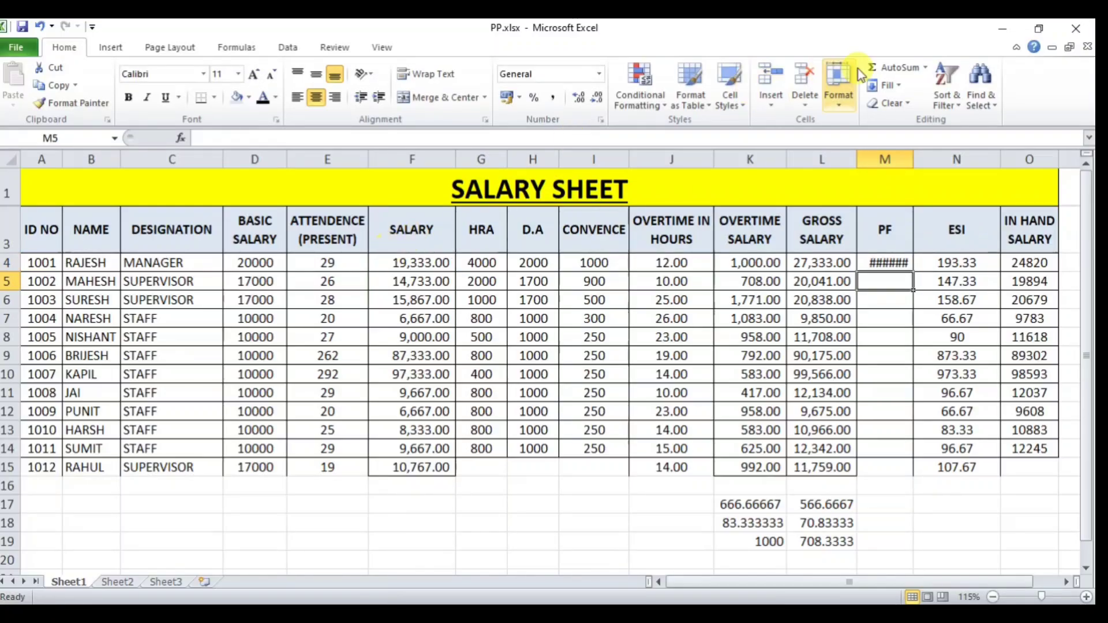
pyautogui.moveTo(914, 161); pyautogui.dragTo(930, 166)
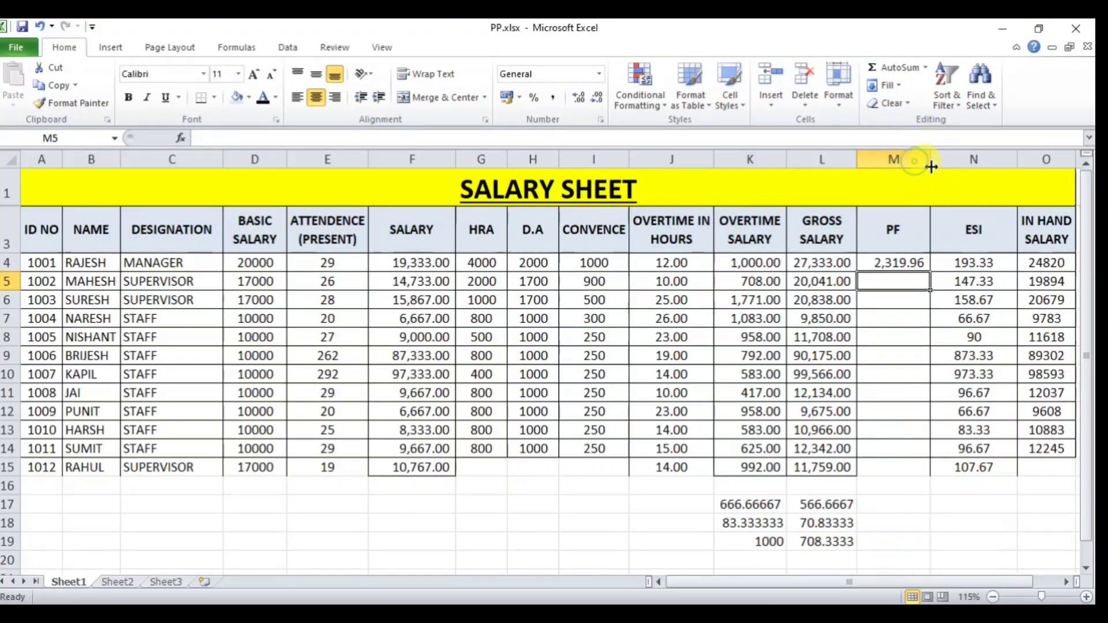
# Round the PF formula in M4 to whole numbers as =ROUND((F4*12%),0) and fill it down to M15
pyautogui.click(912, 263)
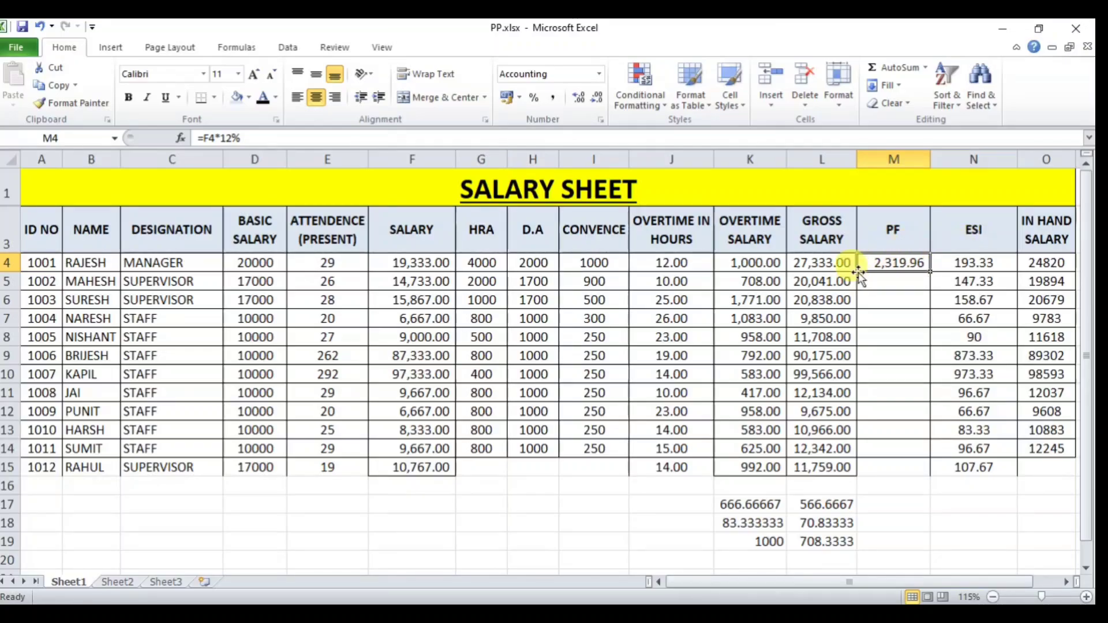
pyautogui.click(202, 139)
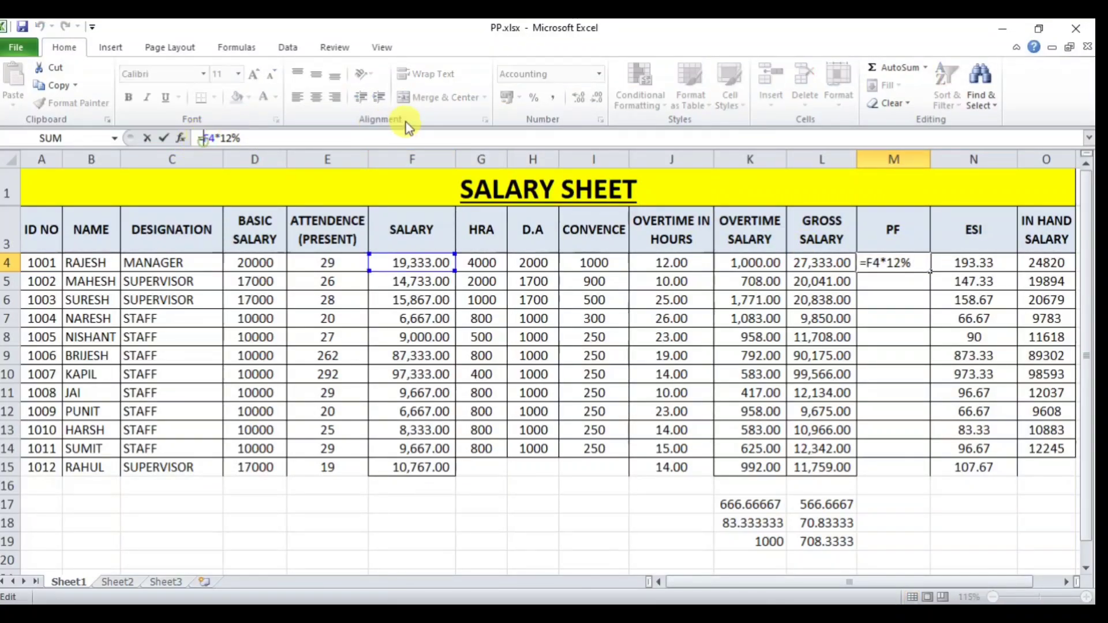
pyautogui.write('ROUND(')
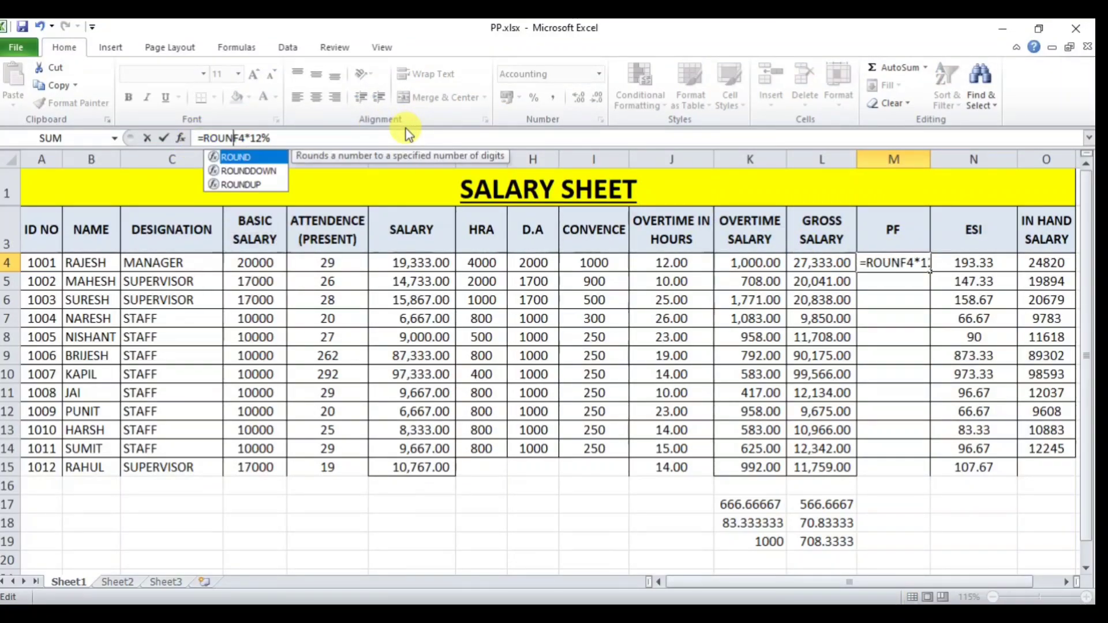
pyautogui.click(309, 143)
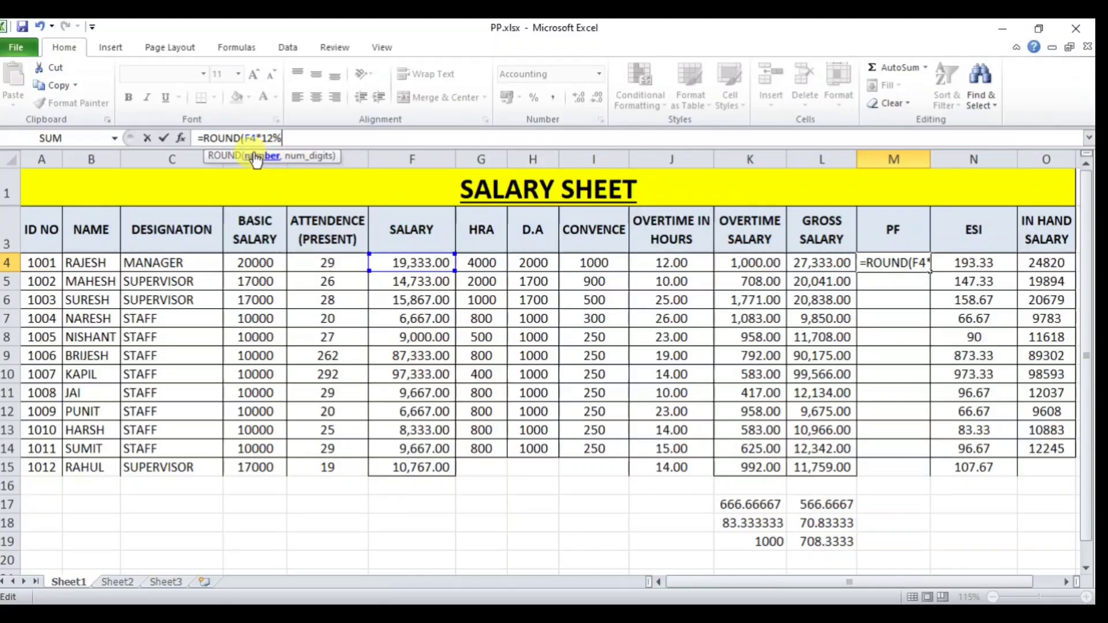
pyautogui.click(241, 139)
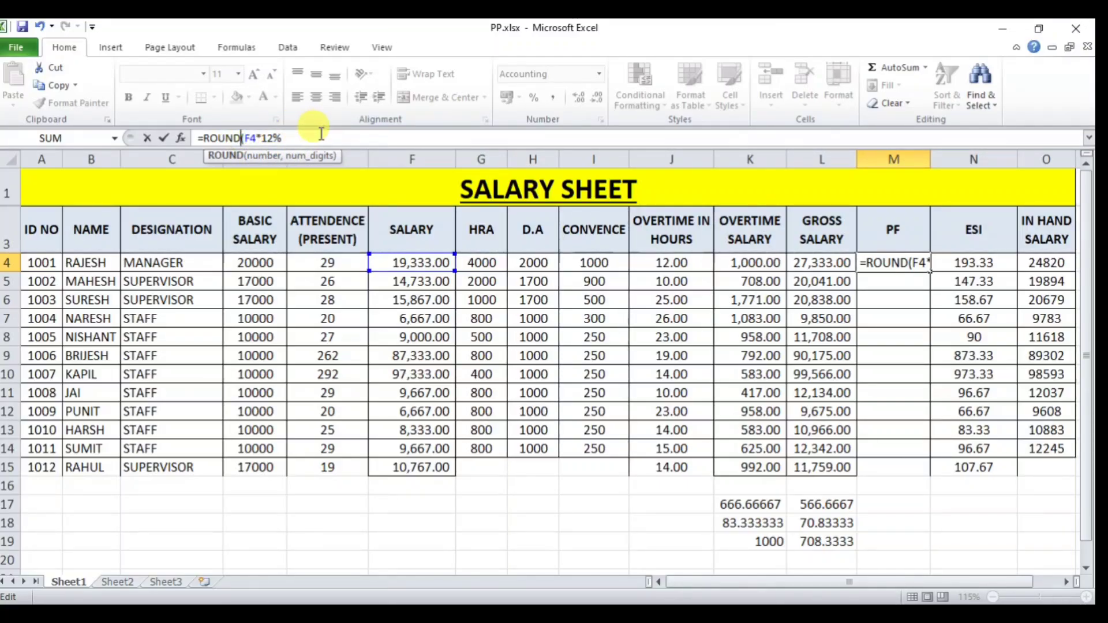
pyautogui.write('(')
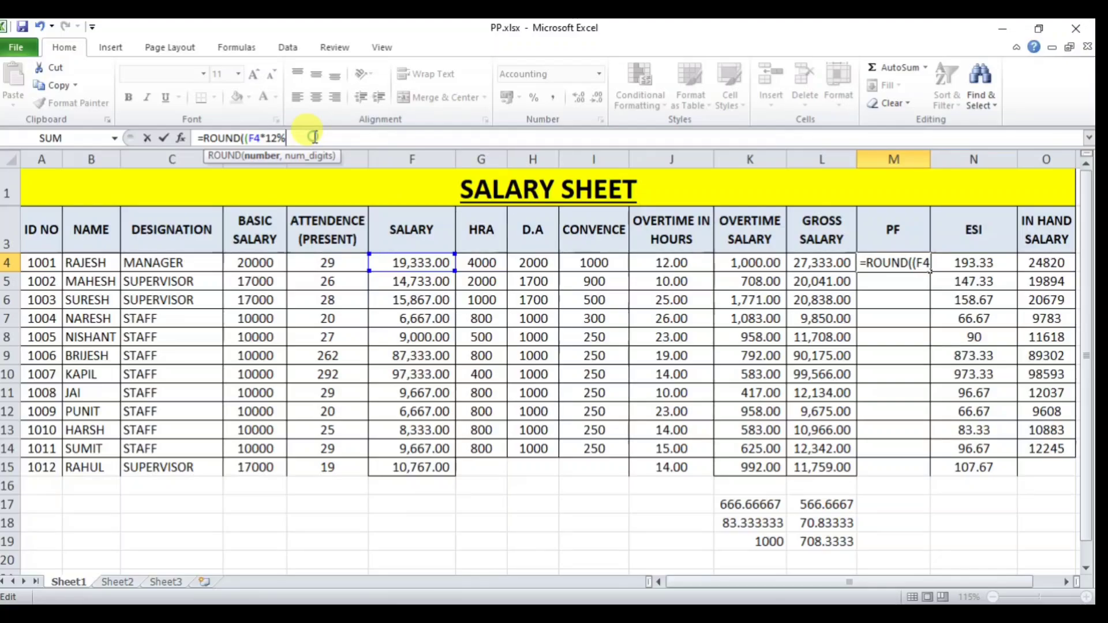
pyautogui.click(314, 137)
pyautogui.write(',0')
pyautogui.press('Return')
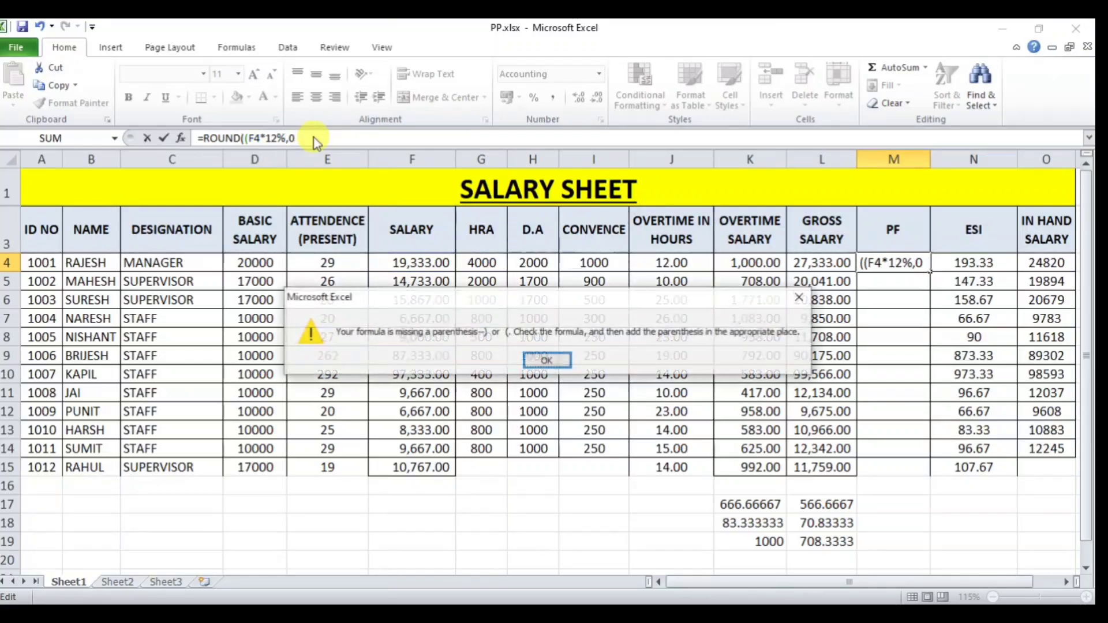
pyautogui.press('Return')
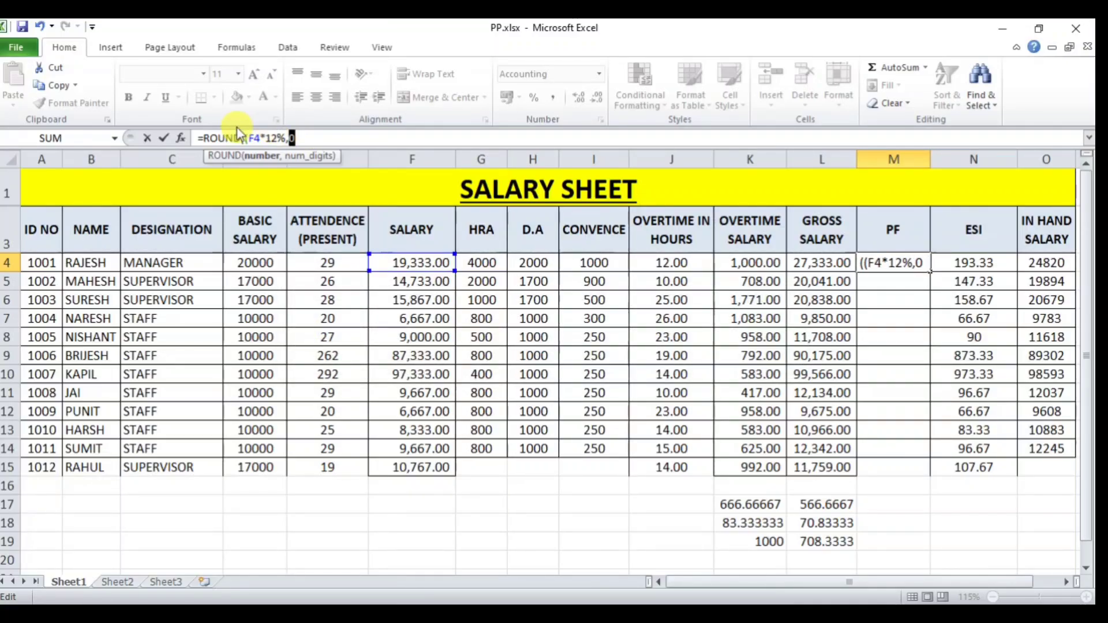
pyautogui.click(250, 138)
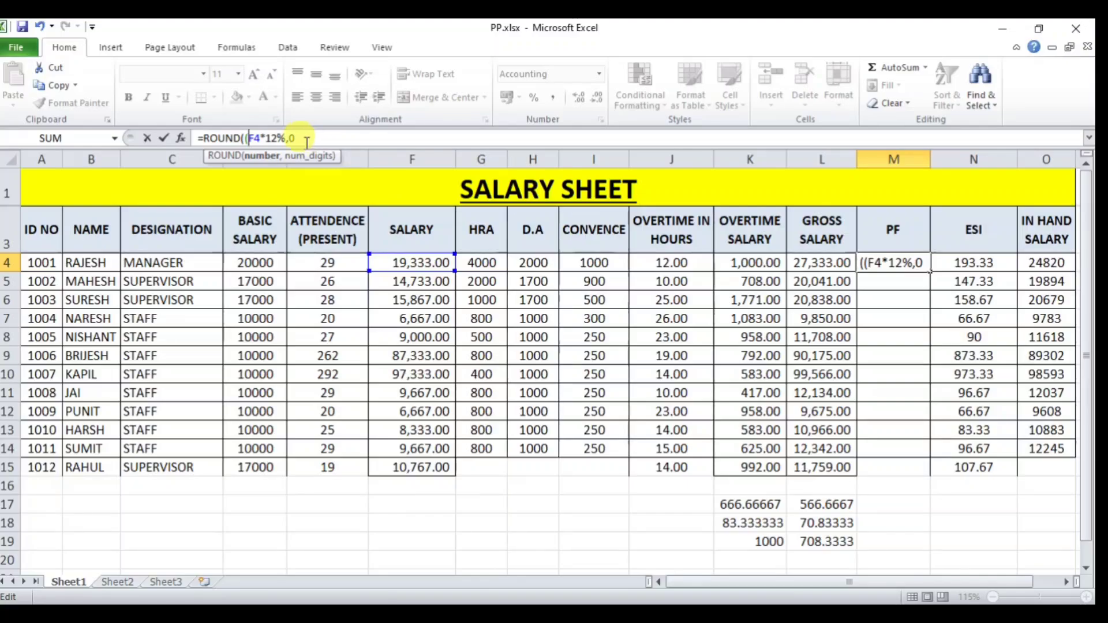
pyautogui.click(313, 141)
pyautogui.write(')')
pyautogui.press('Return')
pyautogui.press('Return')
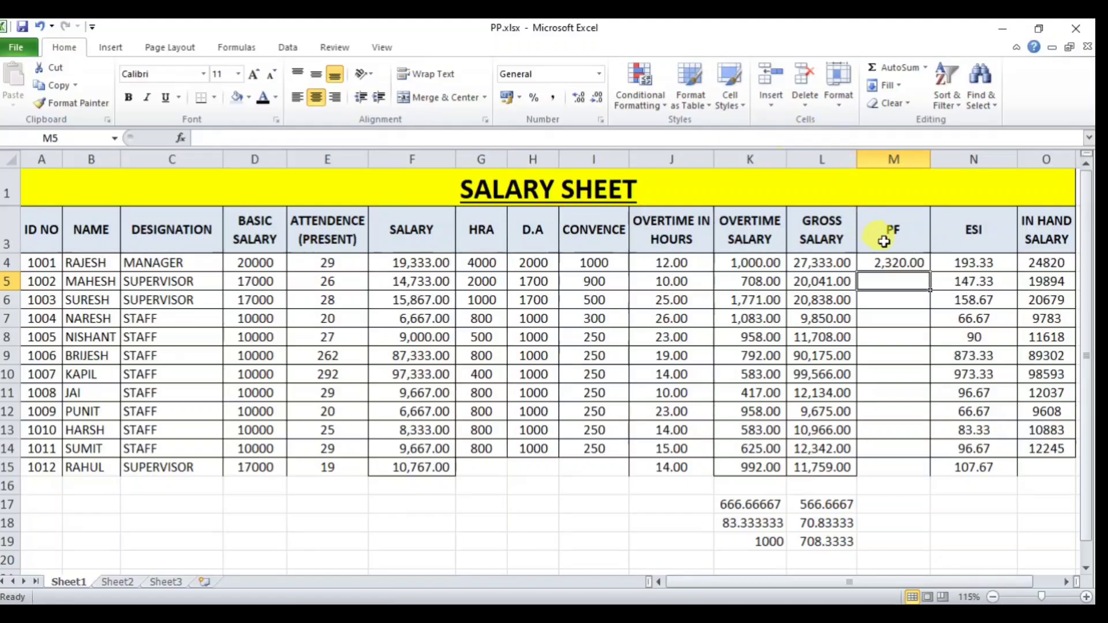
pyautogui.click(892, 262)
pyautogui.moveTo(931, 271); pyautogui.dragTo(930, 468)
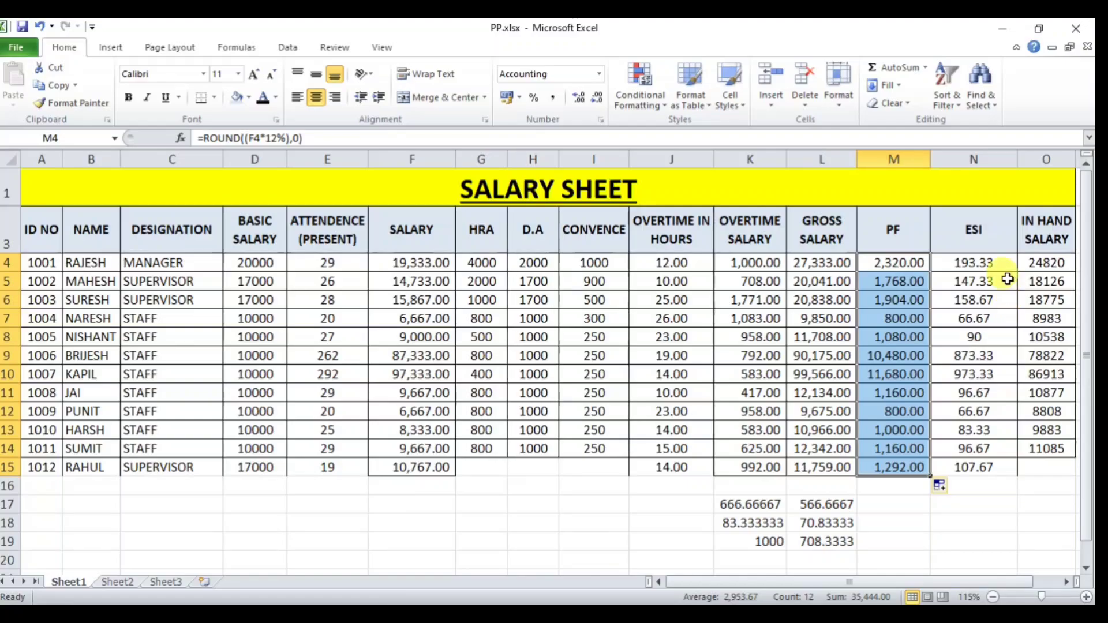
# Clear the existing ESI formulas from N4:N15
pyautogui.click(1000, 262)
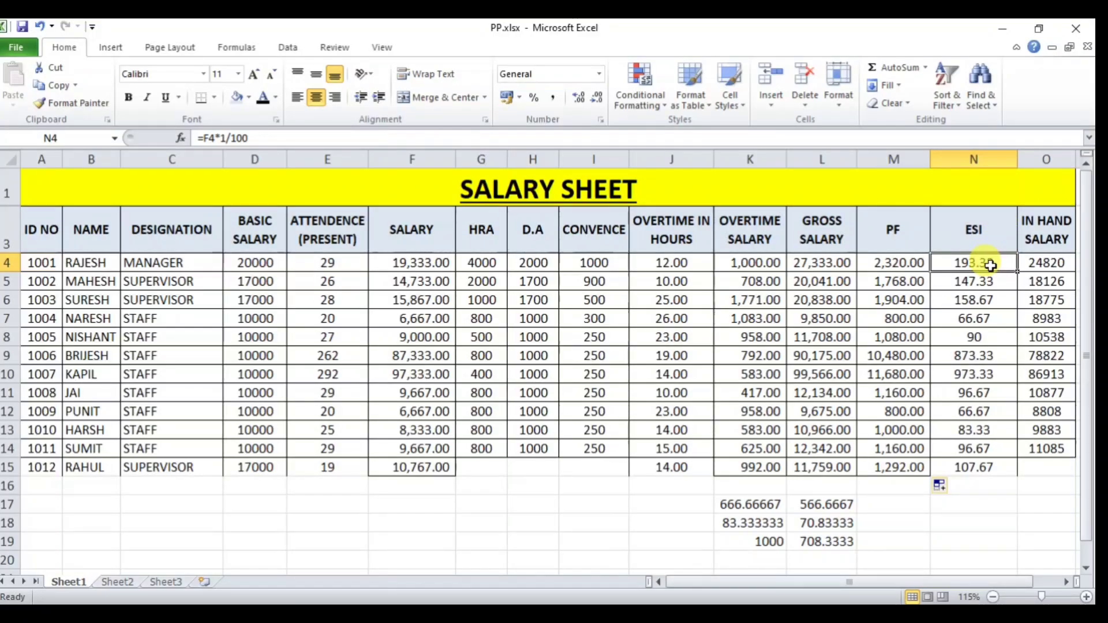
pyautogui.moveTo(990, 261); pyautogui.dragTo(1008, 478)
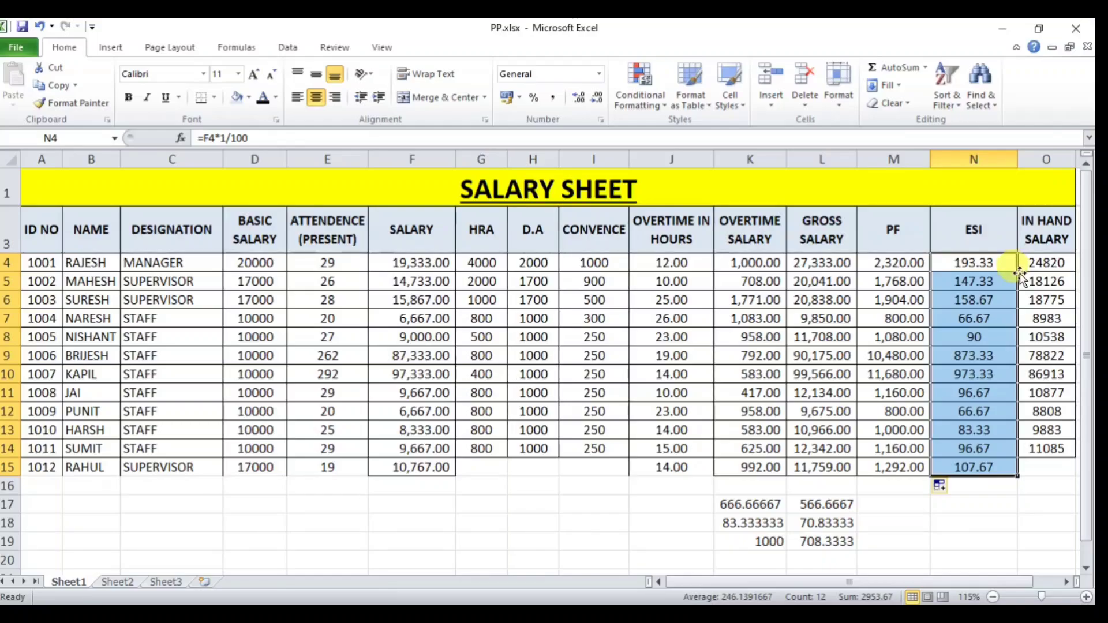
pyautogui.press('Delete')
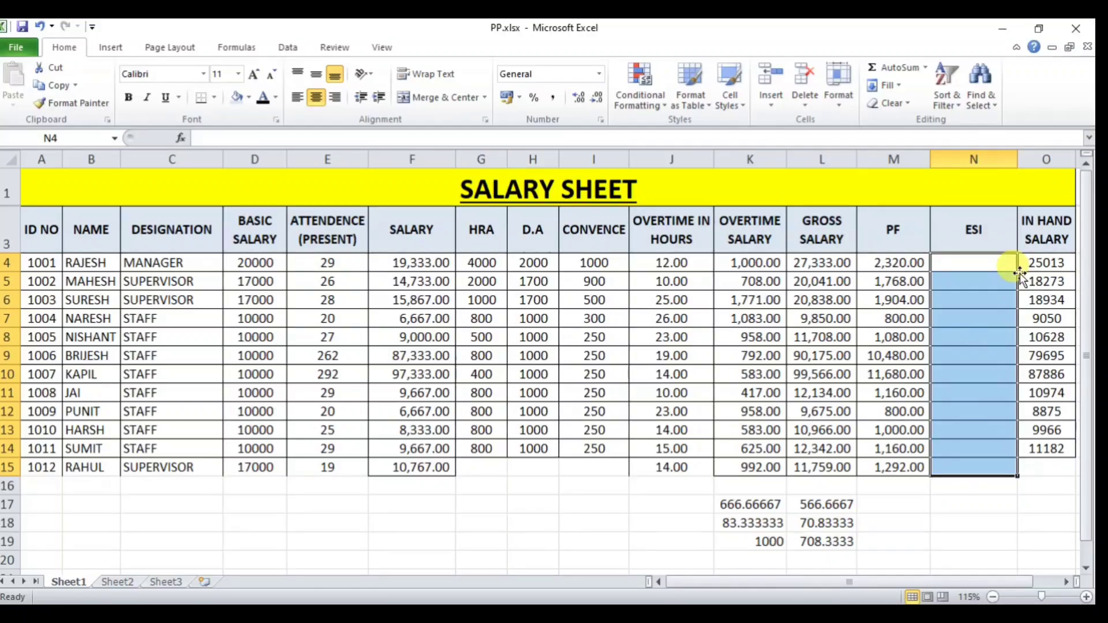
# Calculate ESI in N4 as 1% of the salary with =F4*1%
pyautogui.click(990, 268)
pyautogui.write('=')
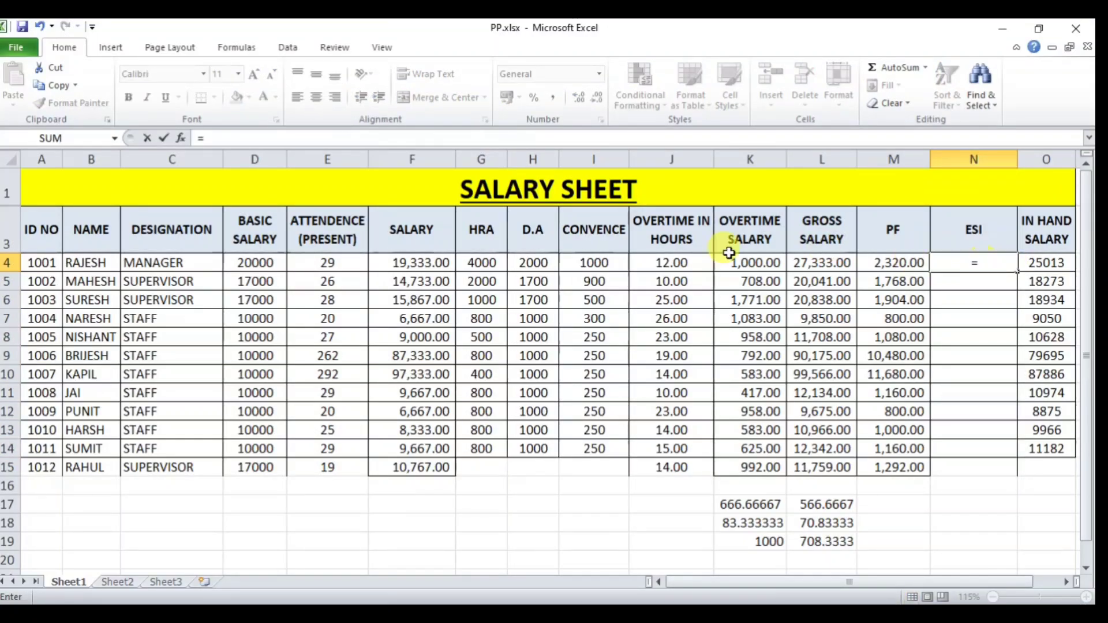
pyautogui.click(425, 263)
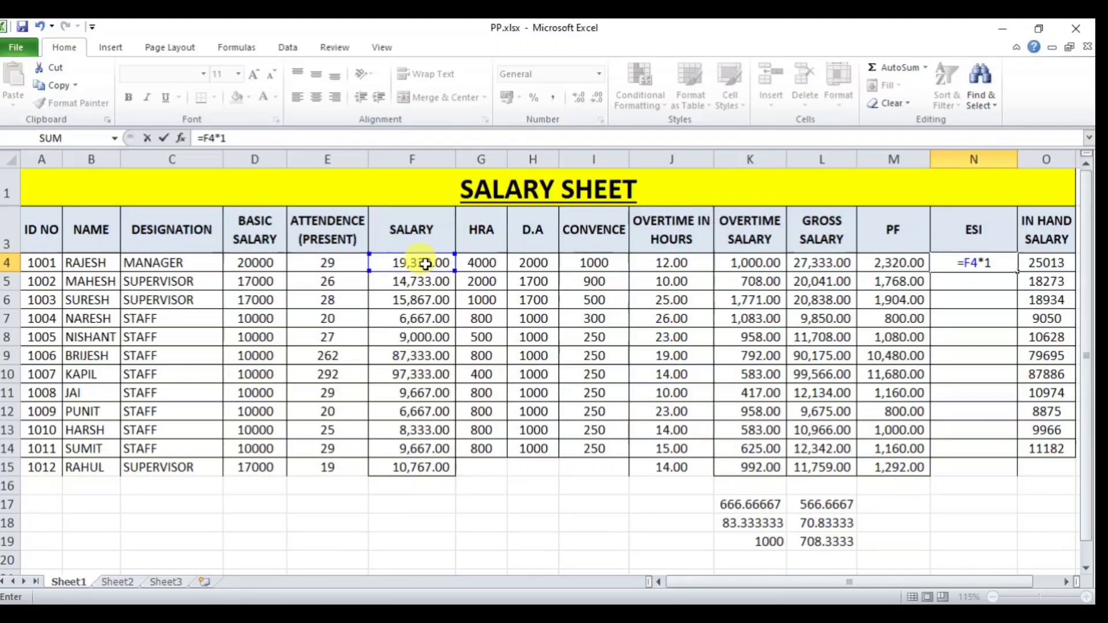
pyautogui.press('Return')
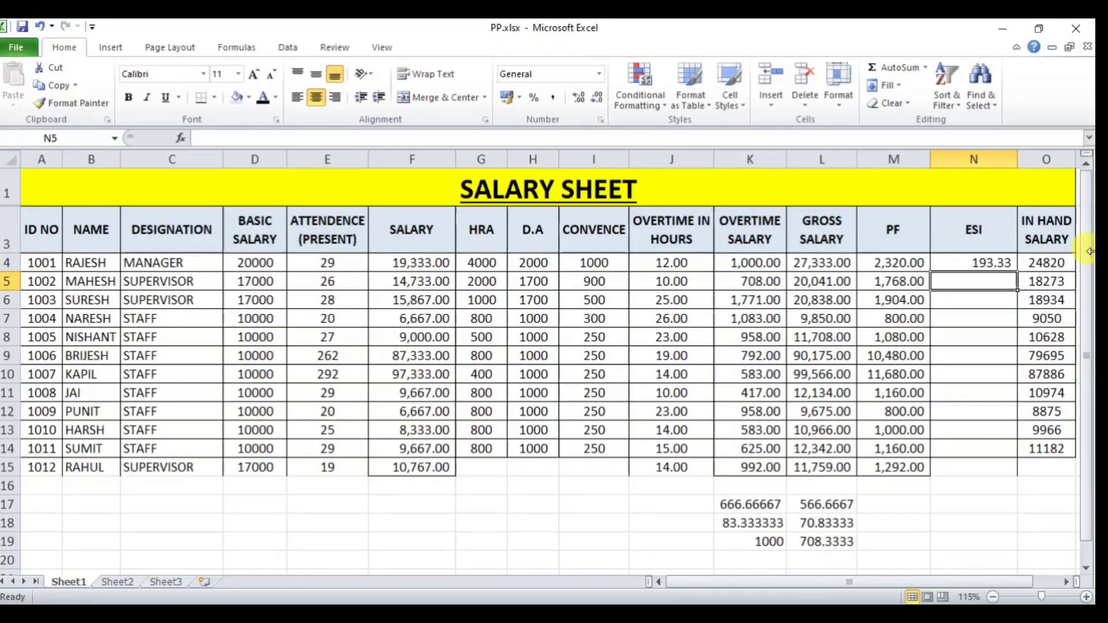
# Wrap the ESI formula in N4 in ROUND with zero digits, making it =ROUND(F4*1%,0)
pyautogui.click(980, 264)
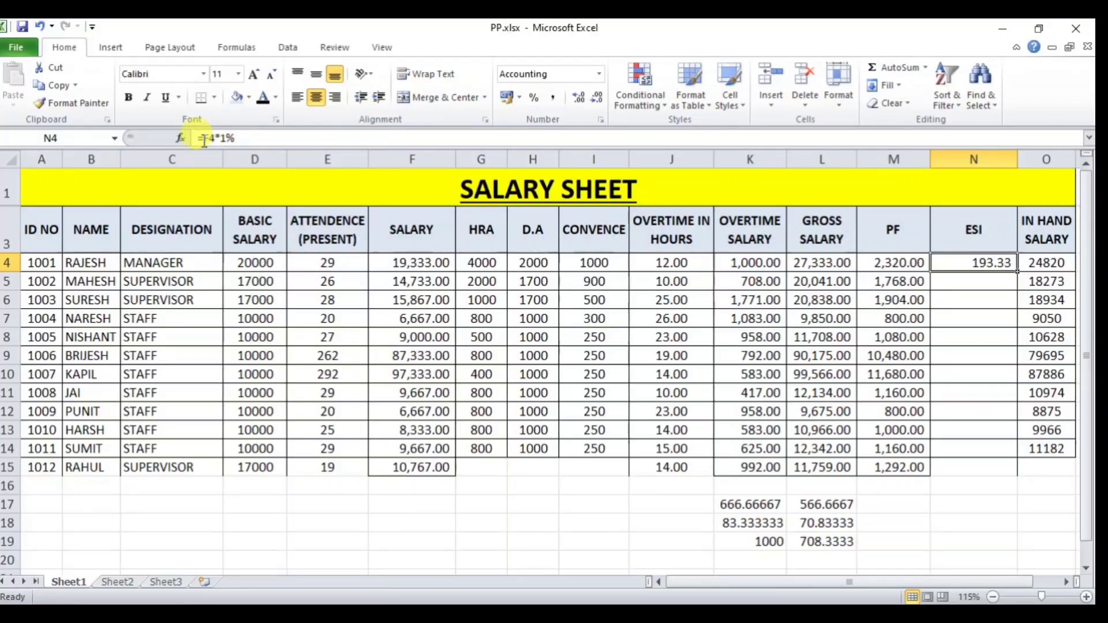
pyautogui.click(273, 141)
pyautogui.write('ROUND(')
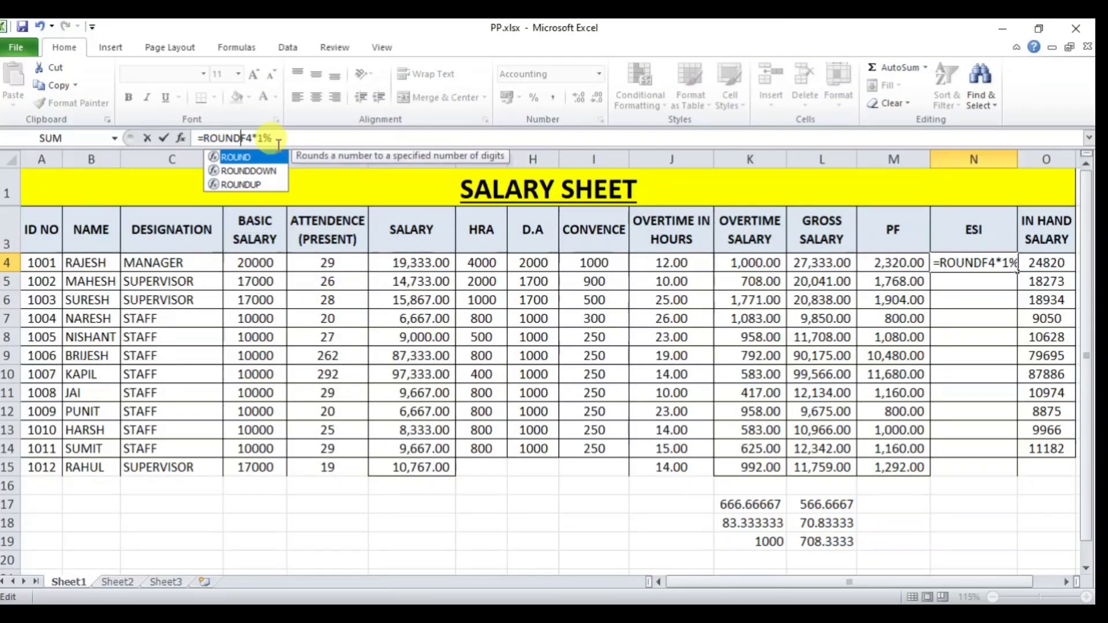
pyautogui.click(279, 140)
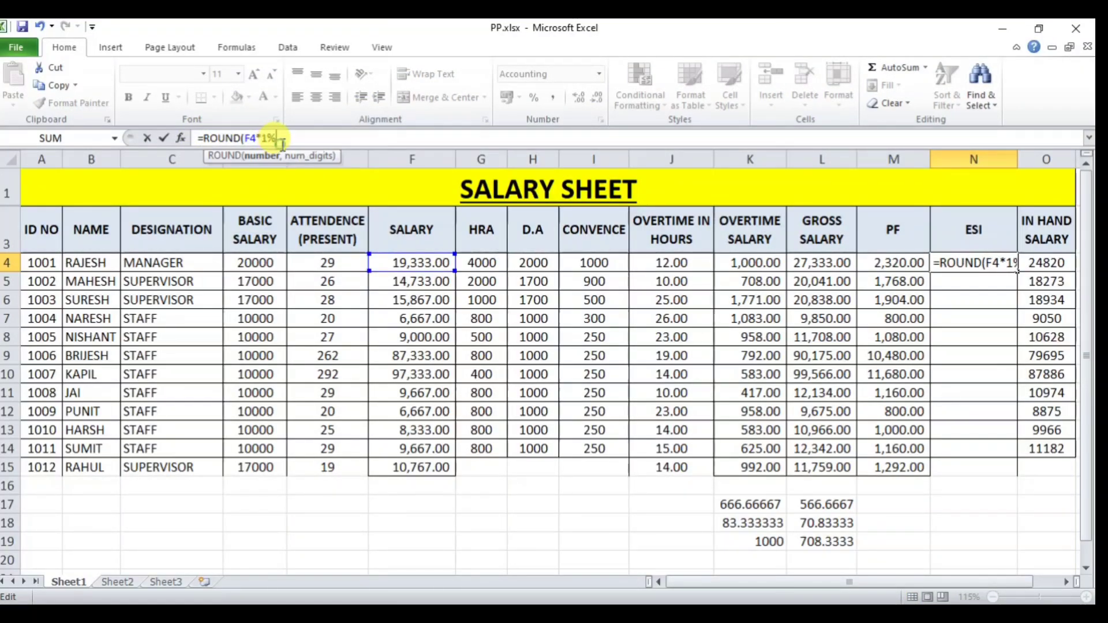
pyautogui.write(',0)')
pyautogui.press('Return')
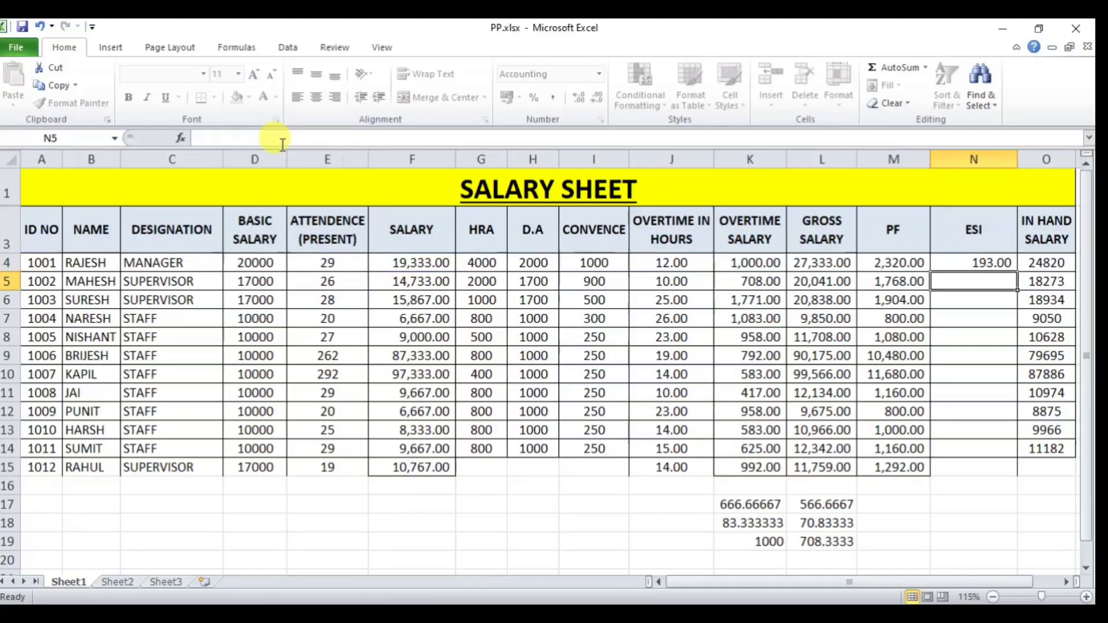
# Fill the rounded ESI formula from N4 down to N15 and autofit the width of column N
pyautogui.click(982, 262)
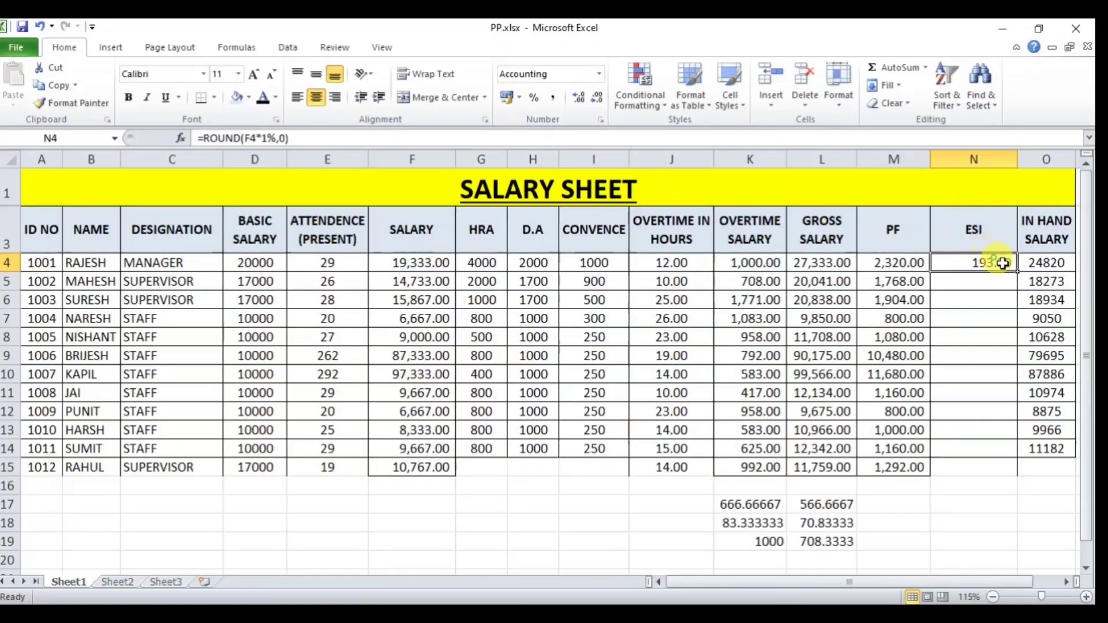
pyautogui.moveTo(1017, 271); pyautogui.dragTo(1027, 470)
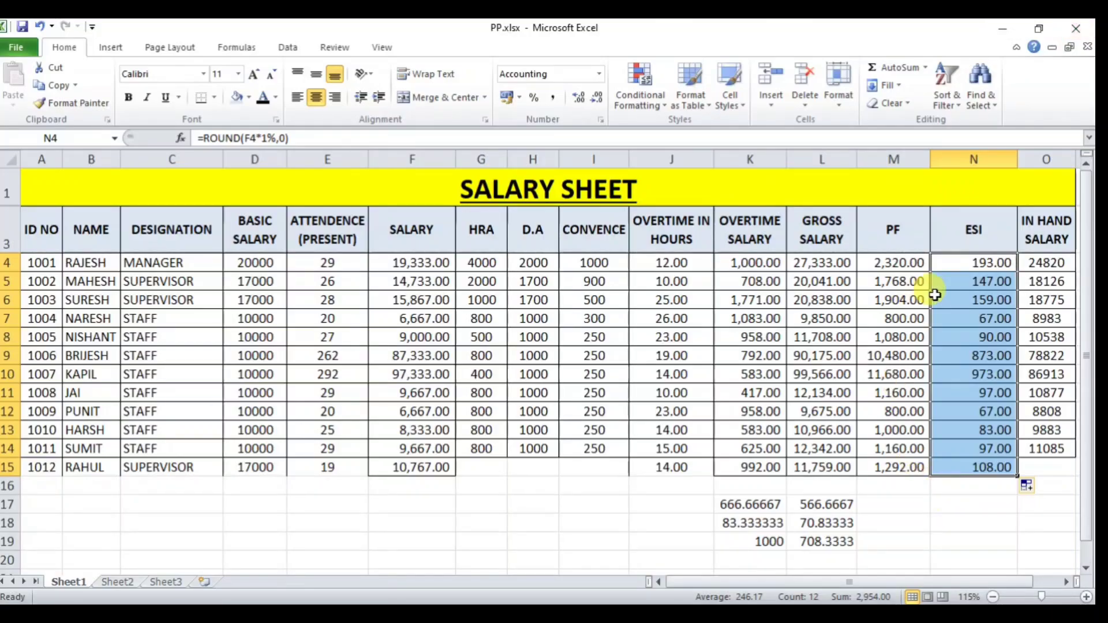
pyautogui.doubleClick(1018, 160)
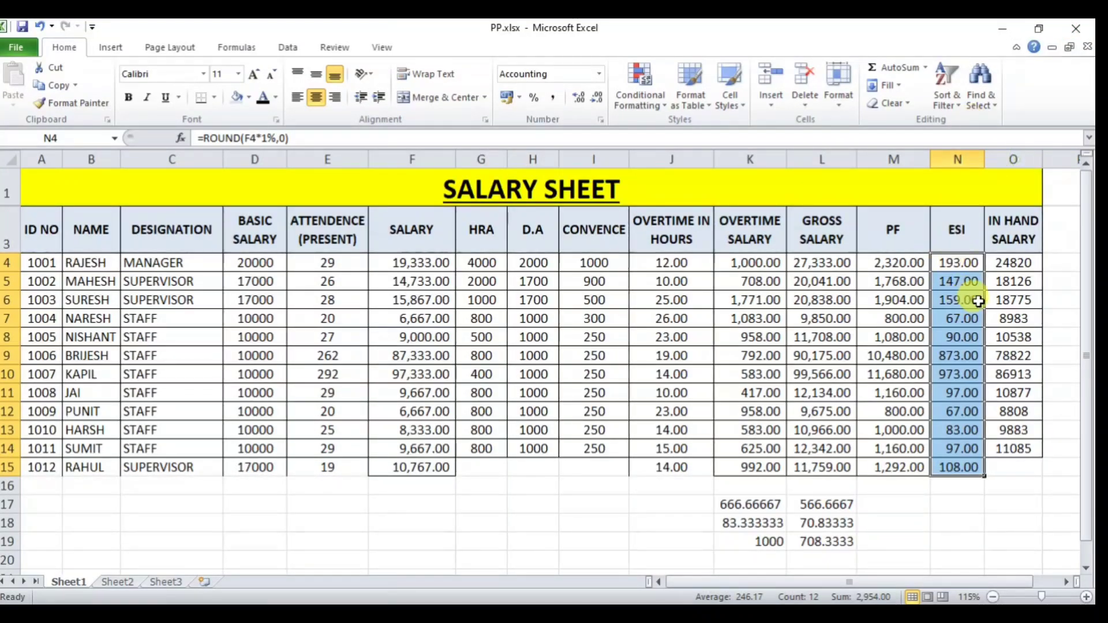
# Clear the existing in-hand salary formulas from O4:O15
pyautogui.click(1015, 264)
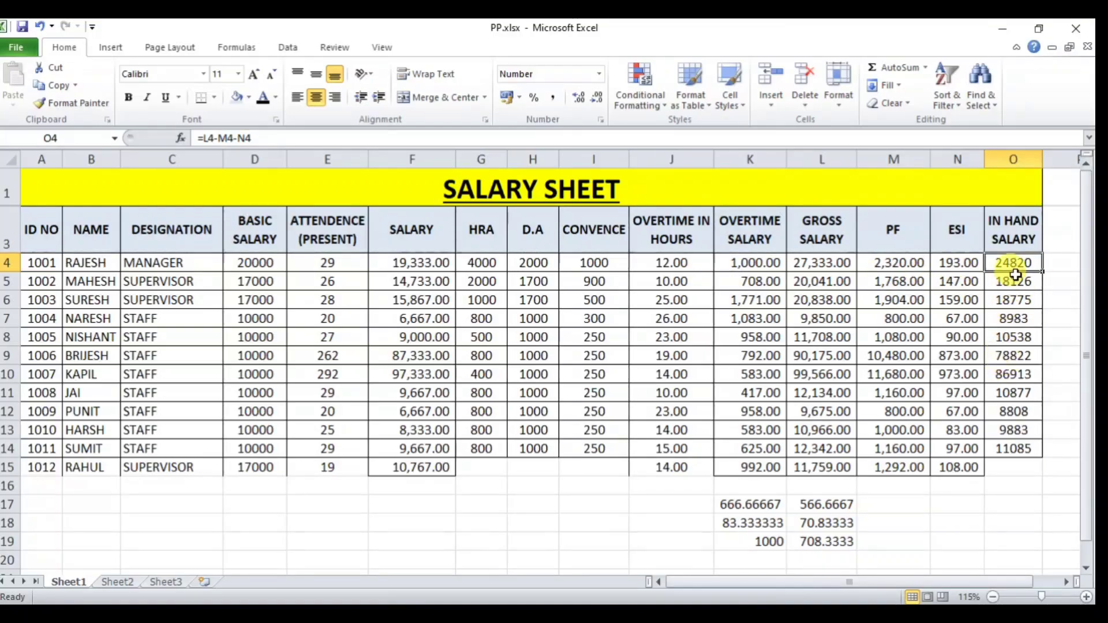
pyautogui.moveTo(1016, 264); pyautogui.dragTo(1027, 468)
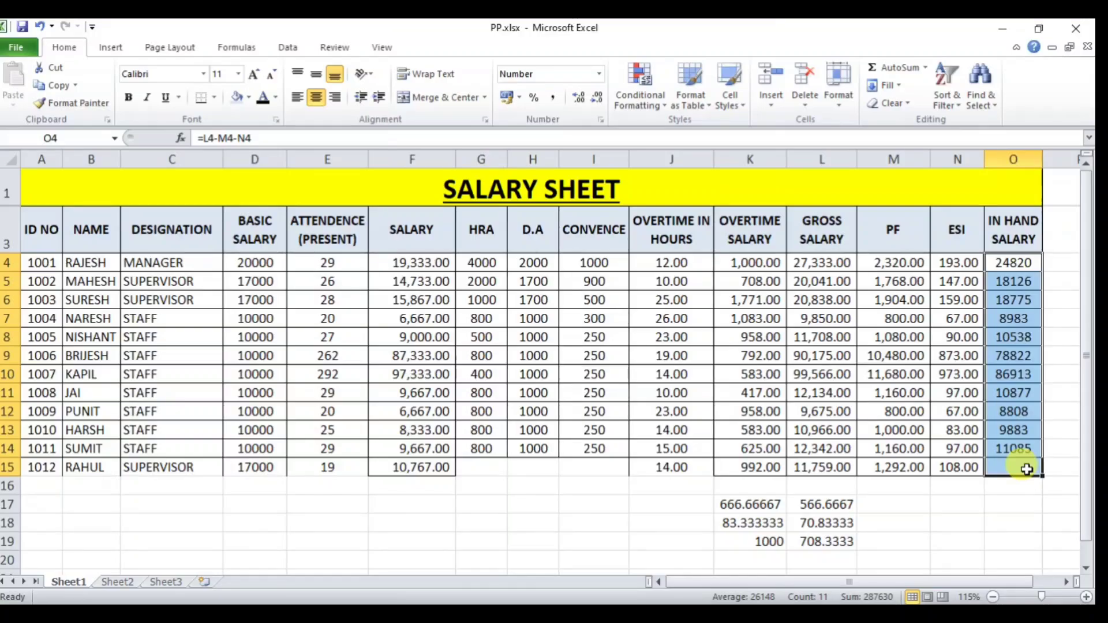
pyautogui.press('Delete')
# Calculate the in-hand salary in O4 as gross salary minus PF and ESI with =L4-(M4+N4)
pyautogui.click(1011, 268)
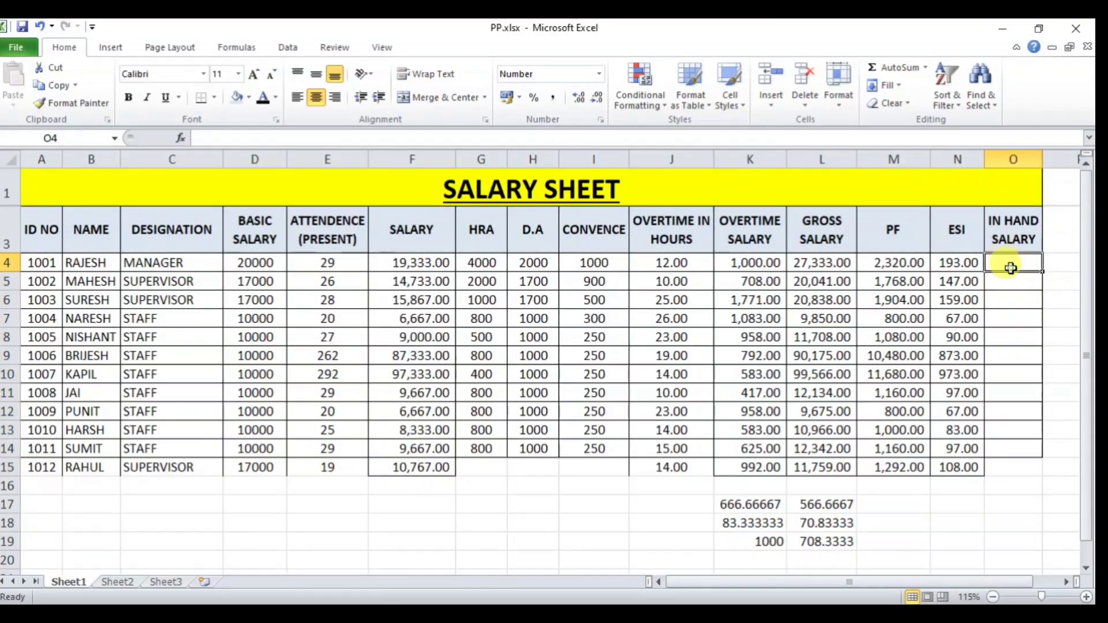
pyautogui.write('=')
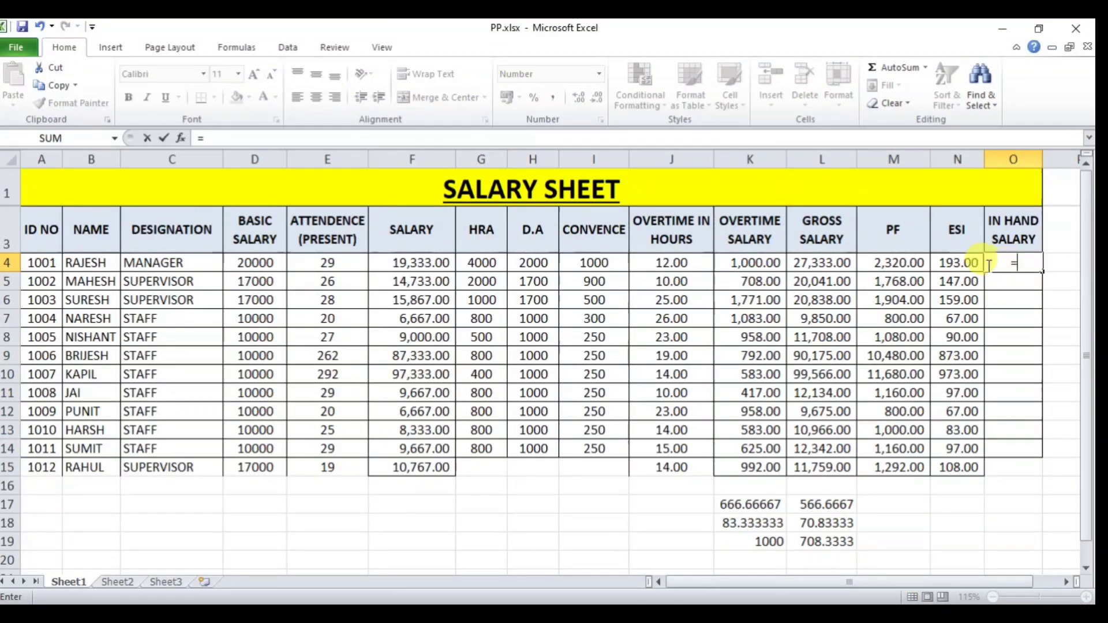
pyautogui.click(824, 263)
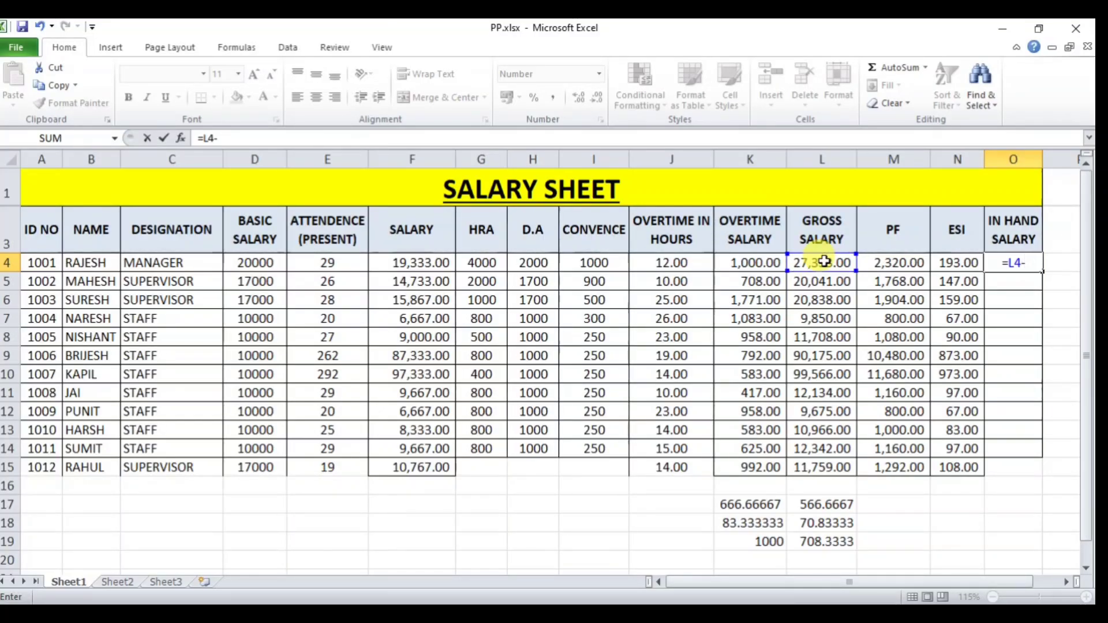
pyautogui.write('-(')
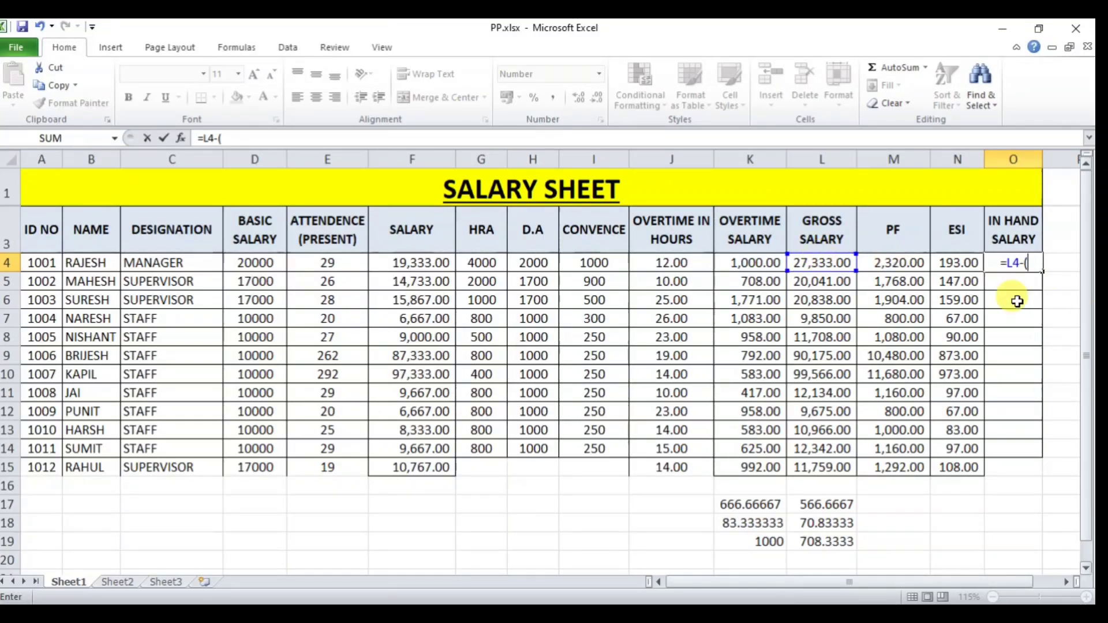
pyautogui.click(883, 265)
pyautogui.write('+')
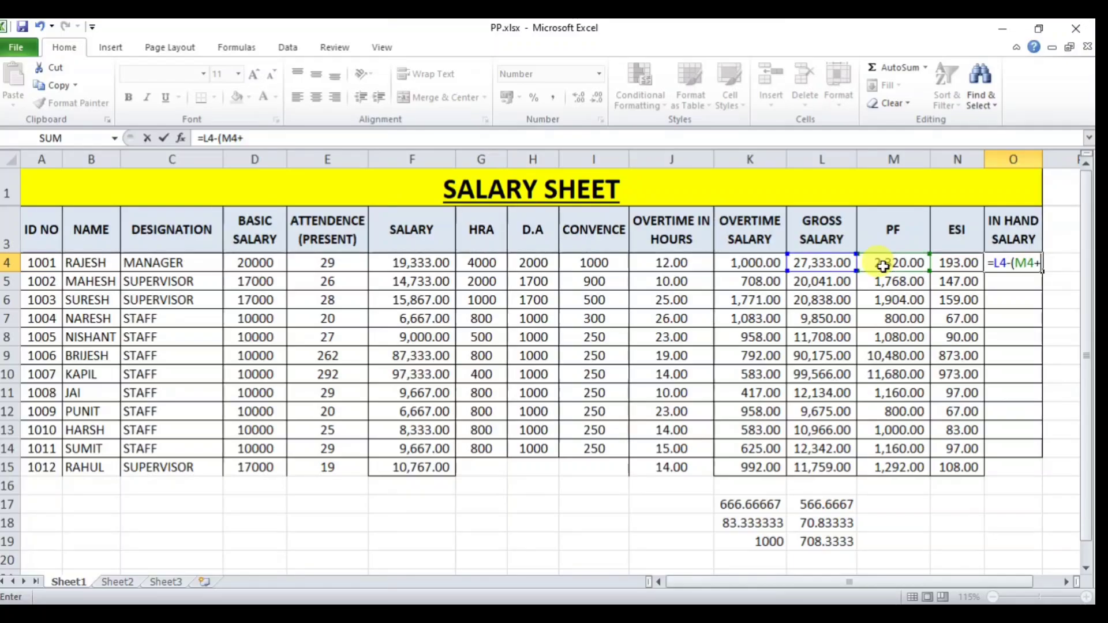
pyautogui.click(954, 264)
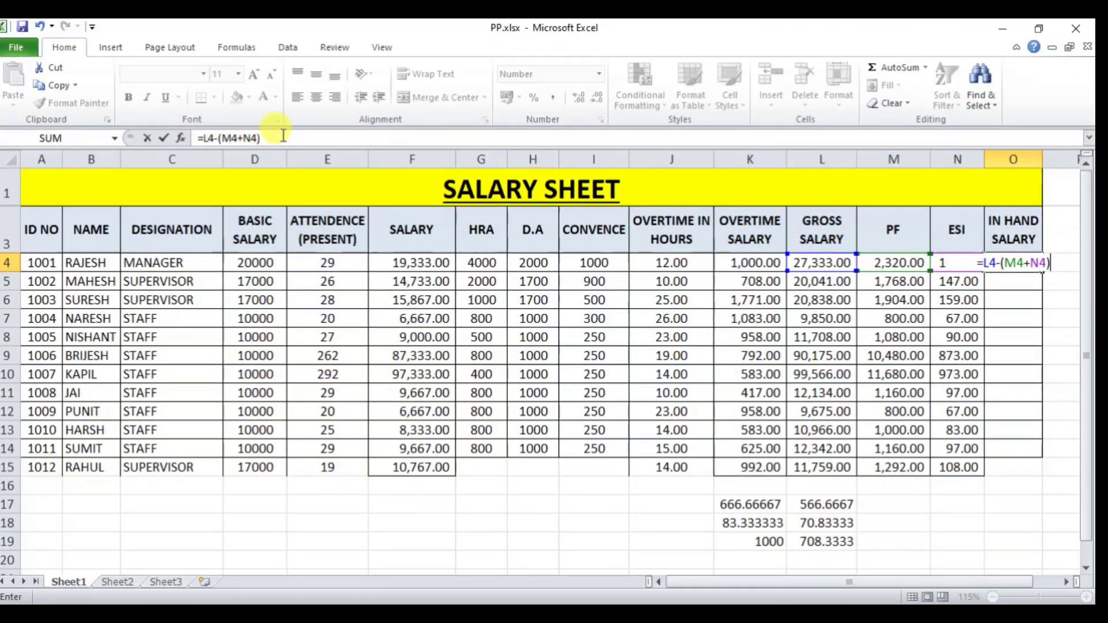
pyautogui.press('Return')
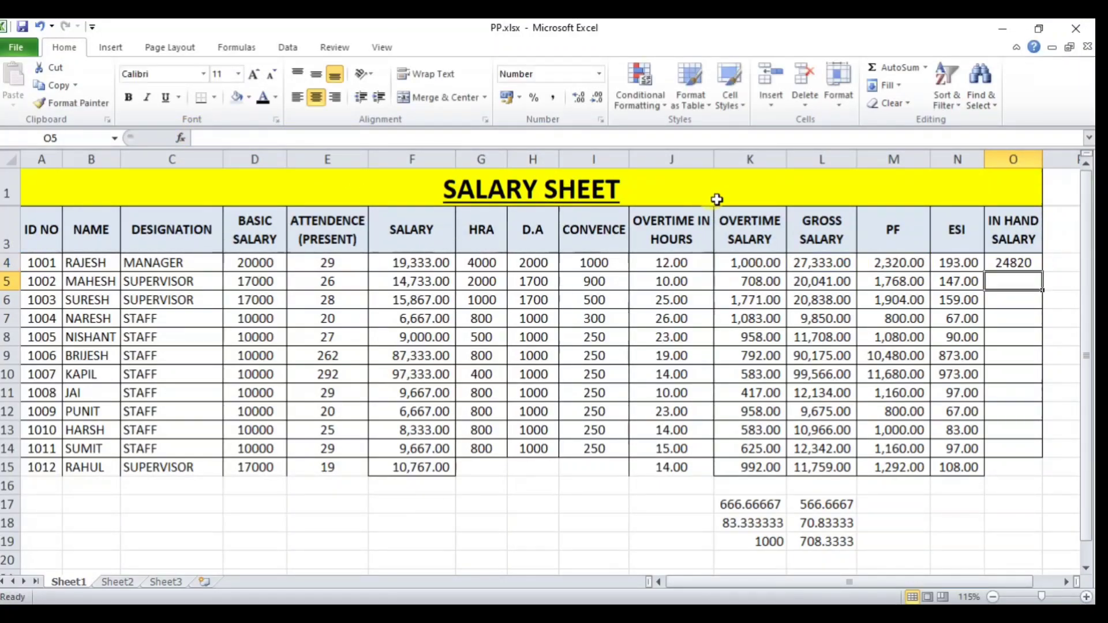
# Format O4 with the comma style and fill the in-hand salary formula down to O15
pyautogui.click(1027, 263)
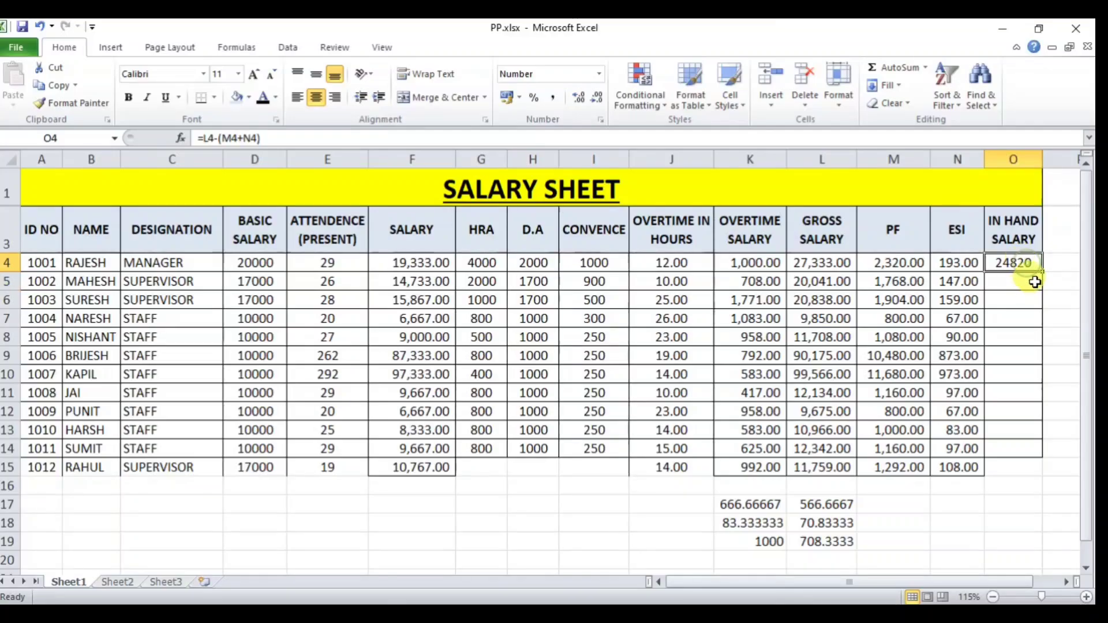
pyautogui.click(554, 101)
pyautogui.moveTo(1056, 276); pyautogui.dragTo(1049, 469)
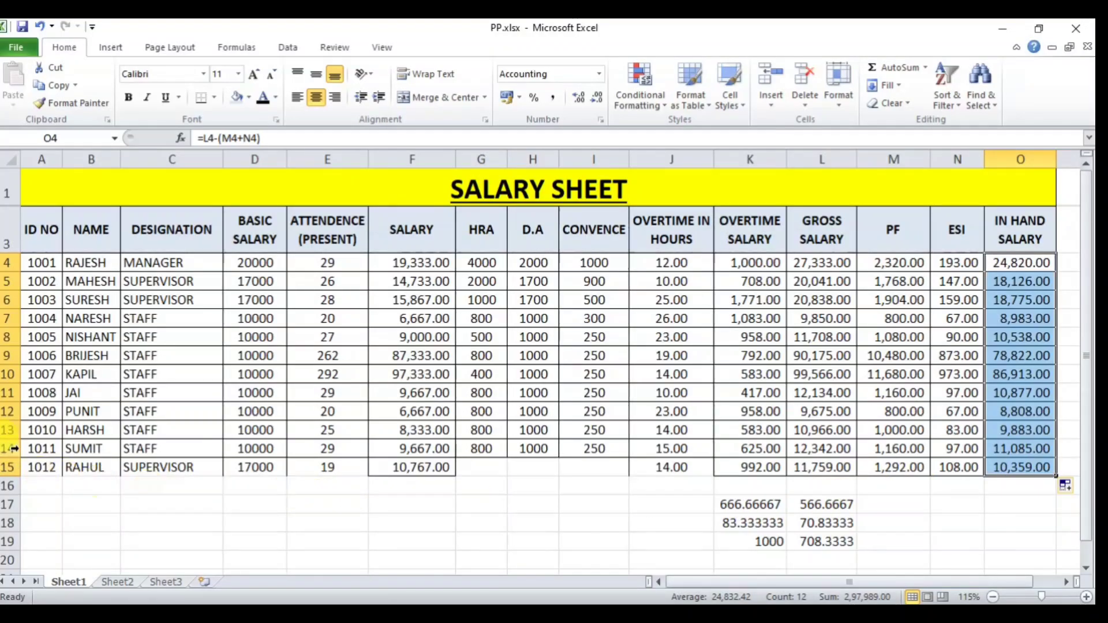
# Apply all borders to the last three employee rows, A13:O15
pyautogui.moveTo(36, 437); pyautogui.dragTo(1039, 470)
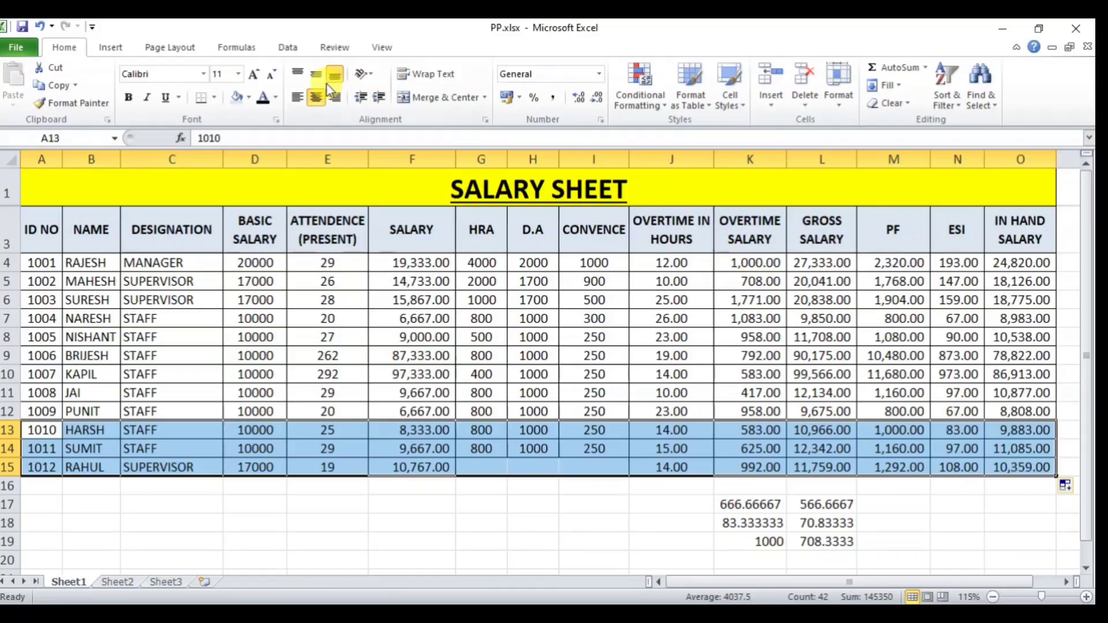
pyautogui.click(214, 97)
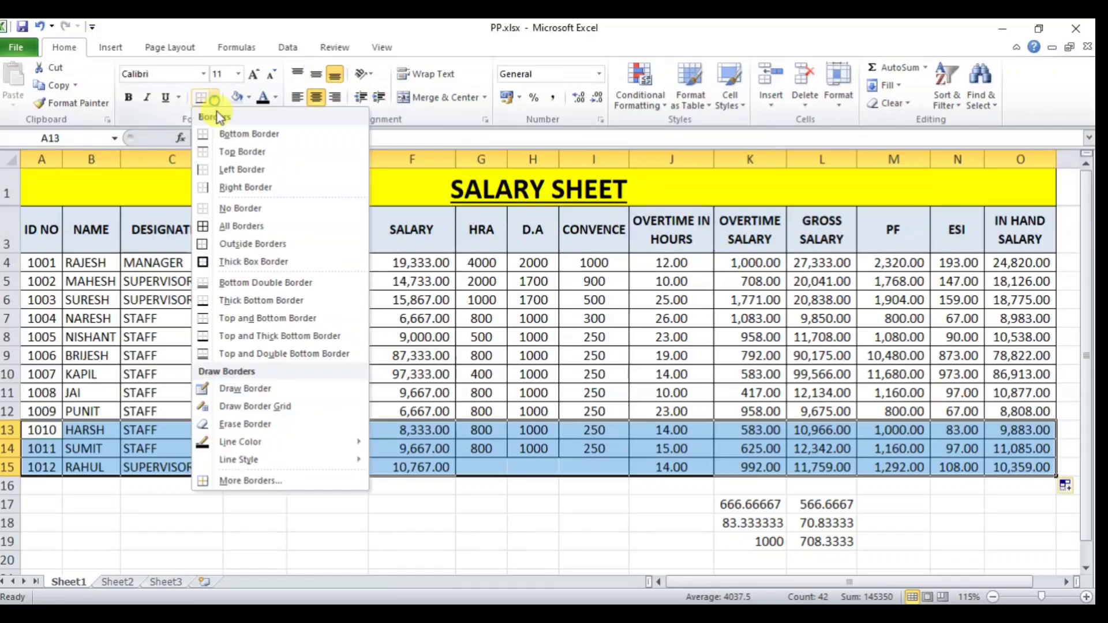
pyautogui.click(237, 226)
# Clear the scratch overtime calculations below the table in J17:M20
pyautogui.moveTo(706, 500); pyautogui.dragTo(893, 558)
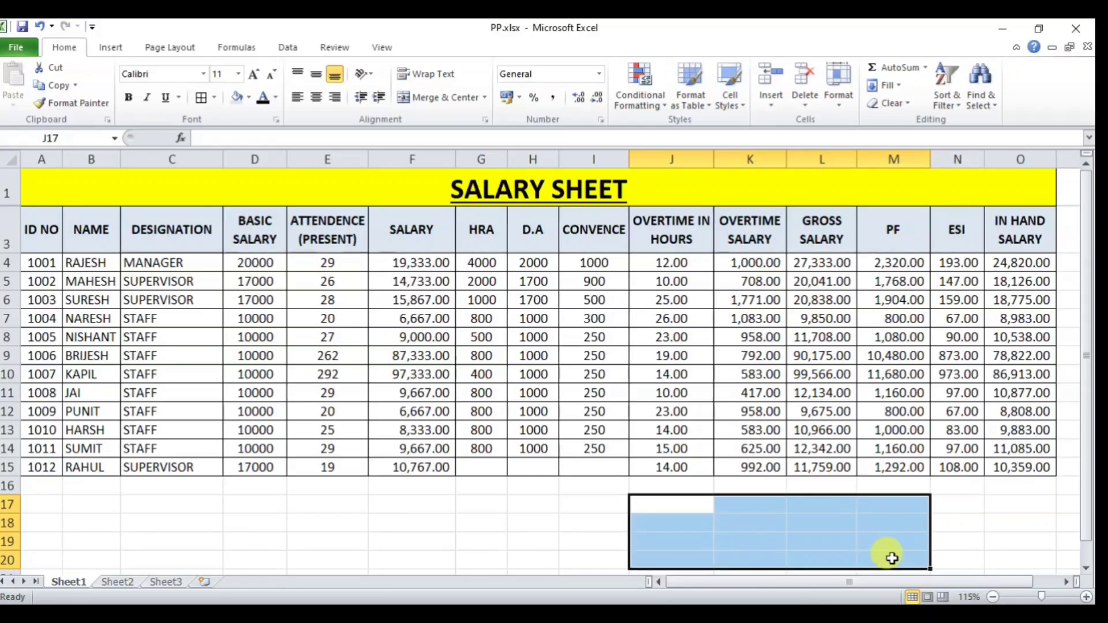